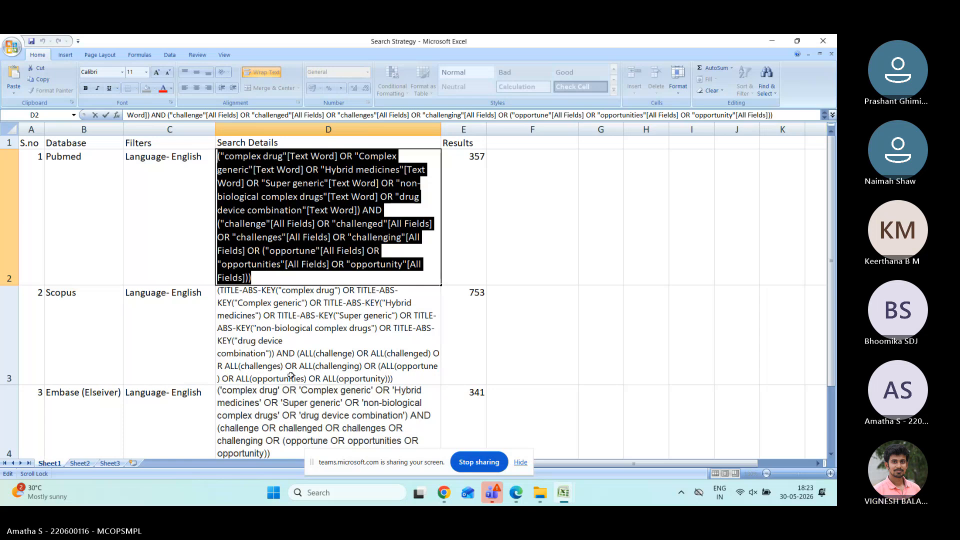
Step: Open PubMed via Google and run the pasted complex drug search string, listing 466 results
click(440, 488)
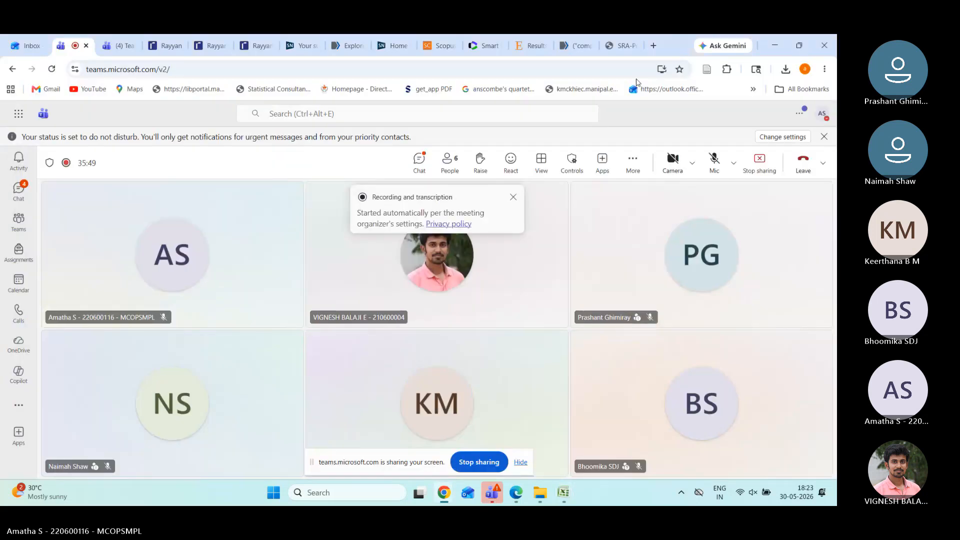
click(653, 45)
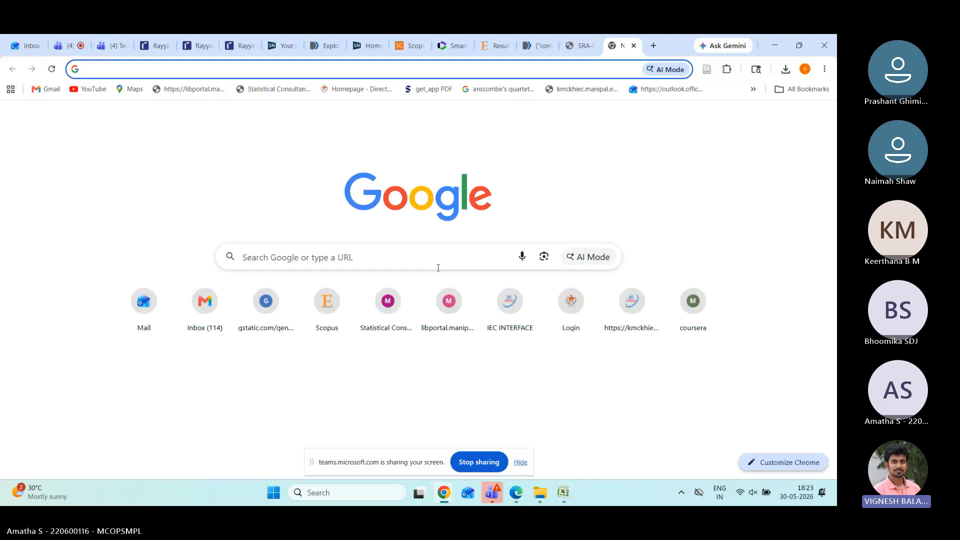
click(438, 268)
text(pu)
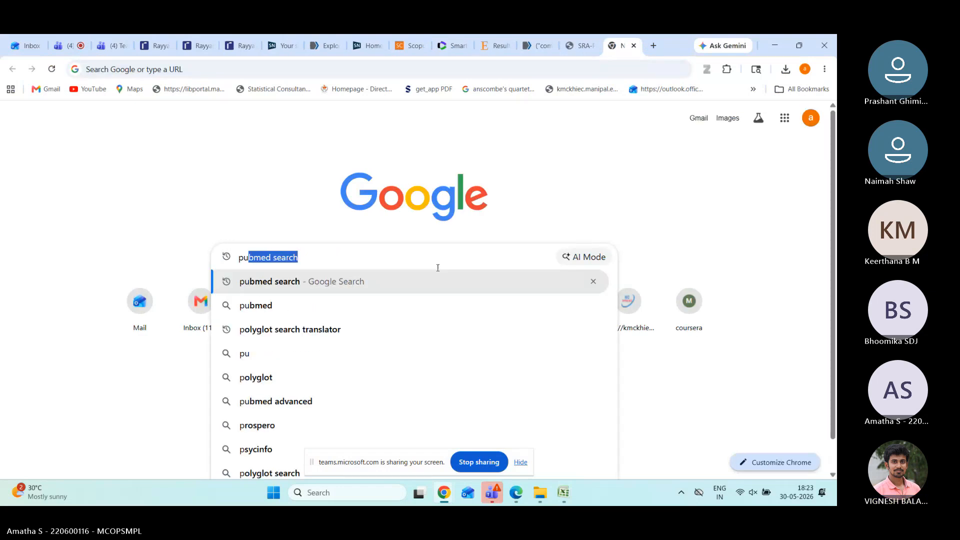
text(b)
click(282, 294)
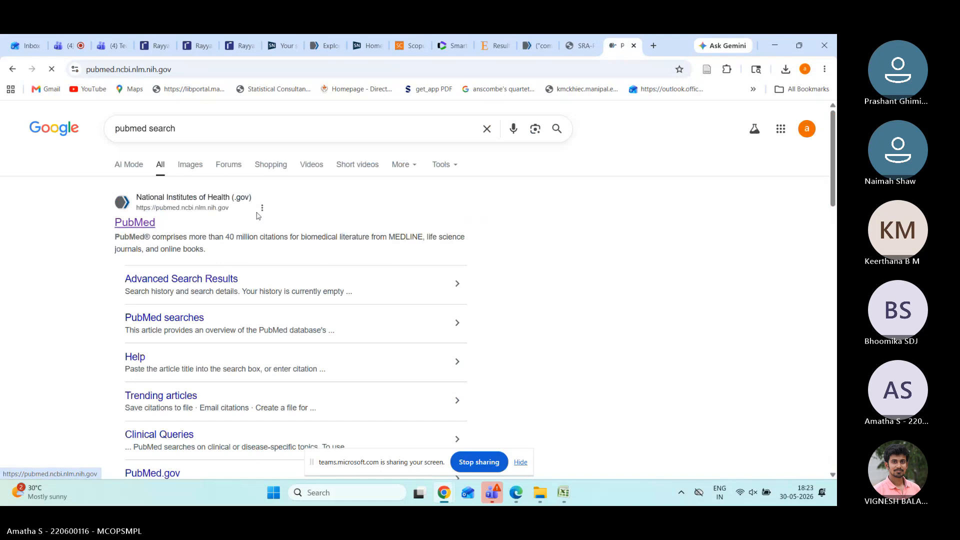
key(ctrl+v)
key(Return)
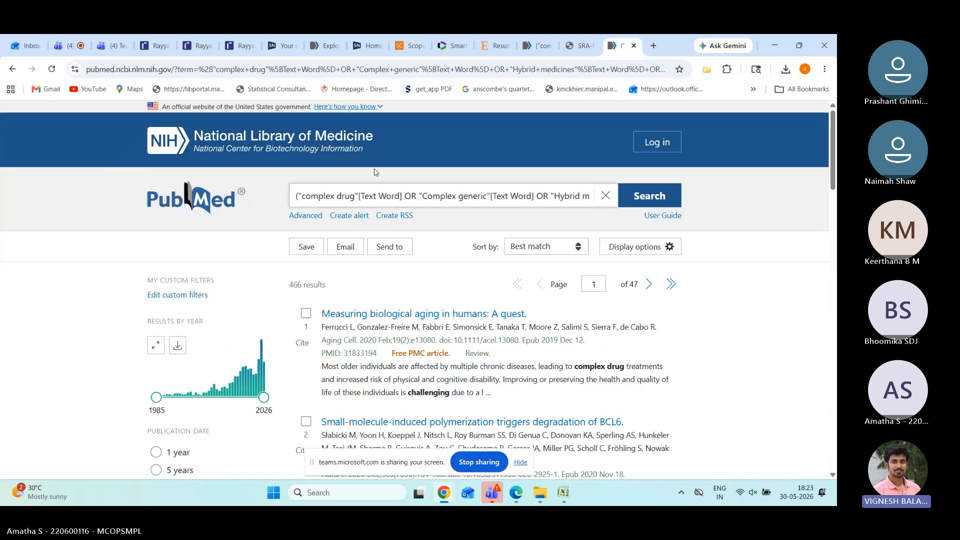
Step: Run the PubMed-style string as a Scopus document search, then bring up the Search Strategy workbook
click(653, 47)
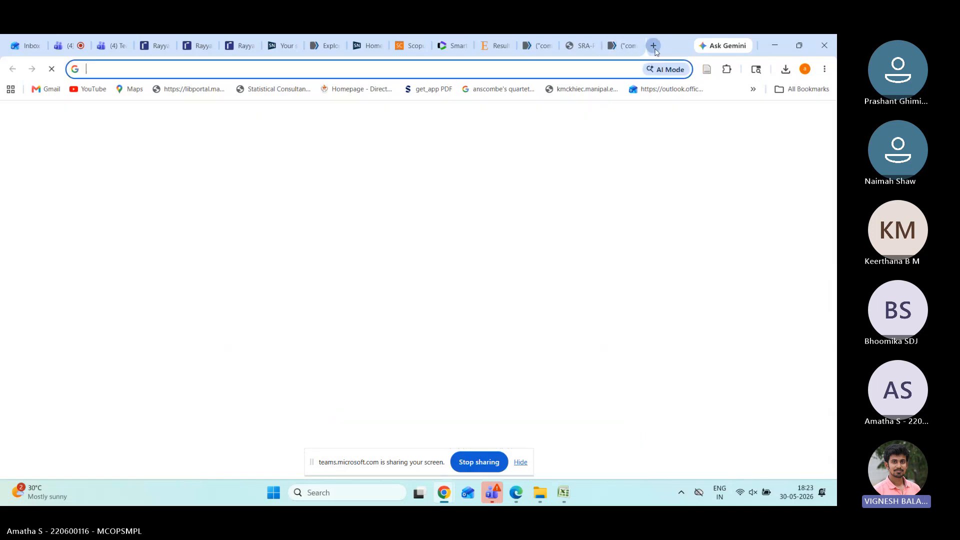
click(327, 311)
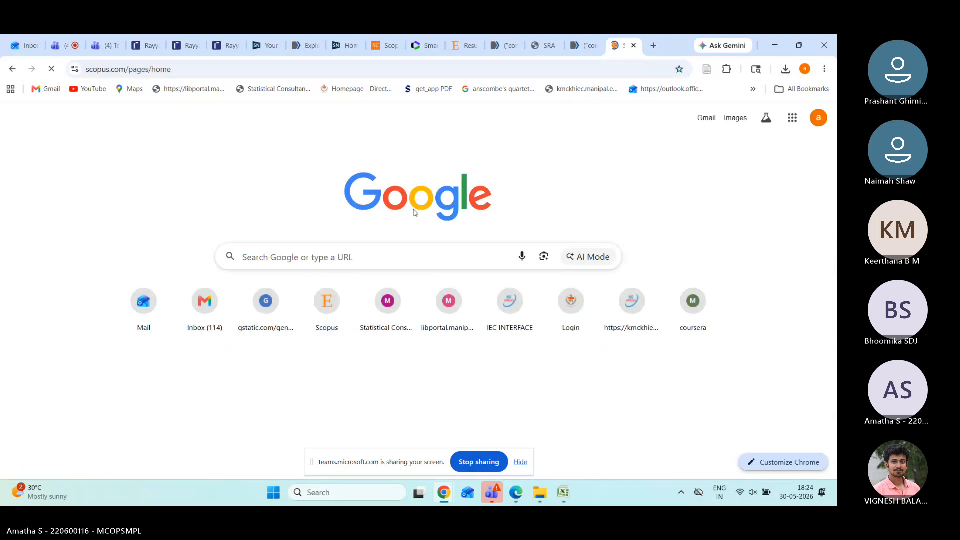
click(388, 294)
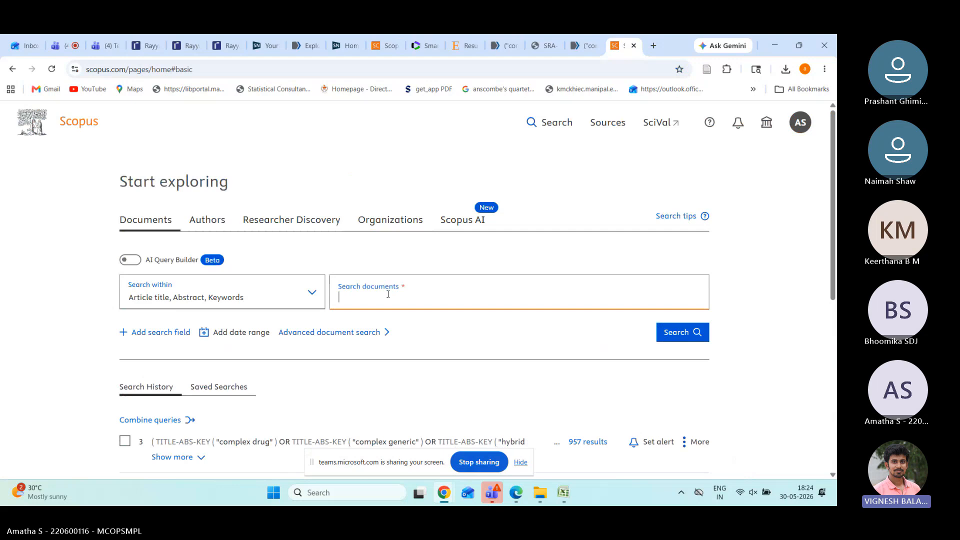
key(ctrl+v)
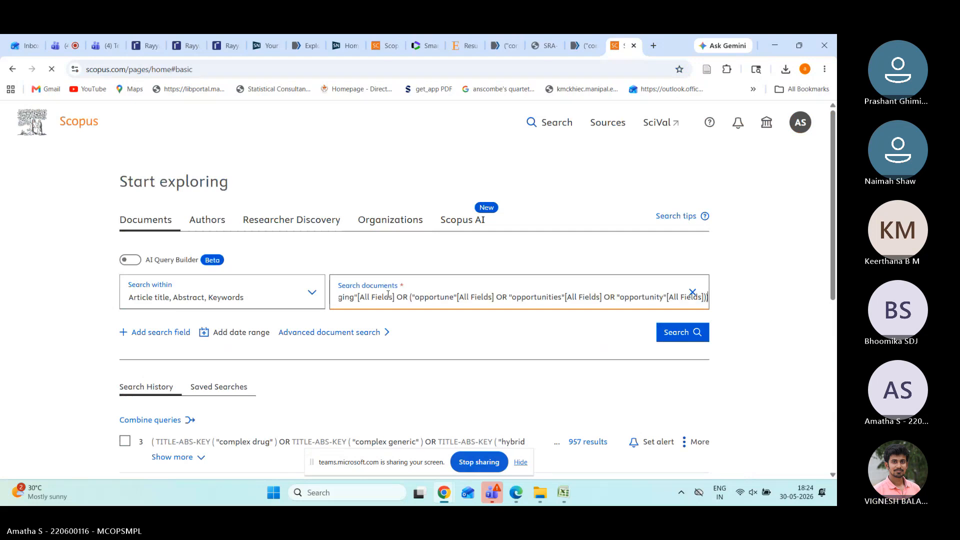
key(Return)
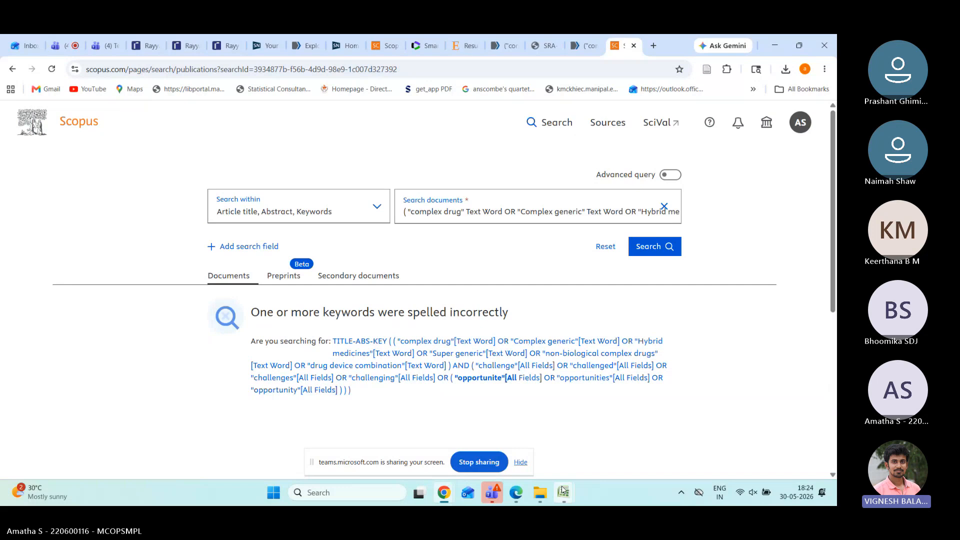
mouse_move(563, 490)
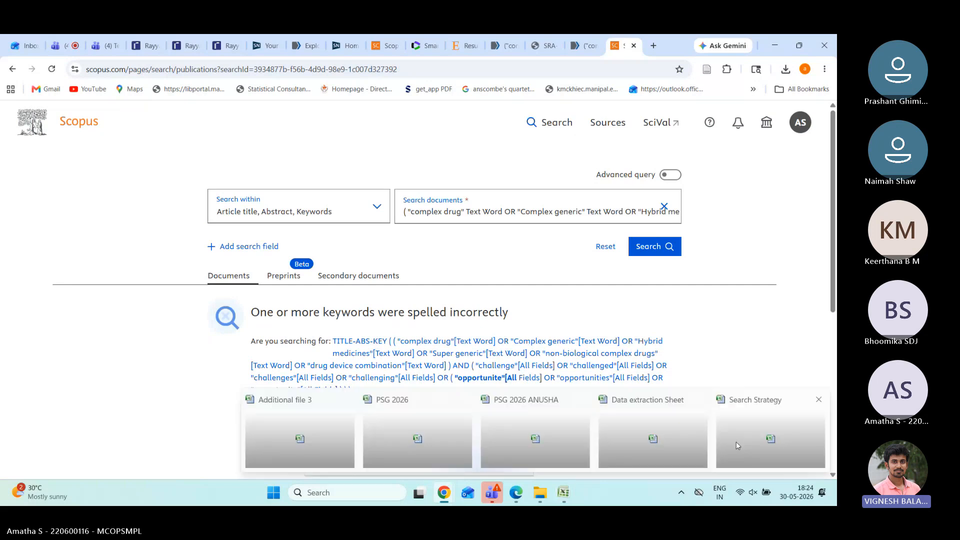
click(736, 442)
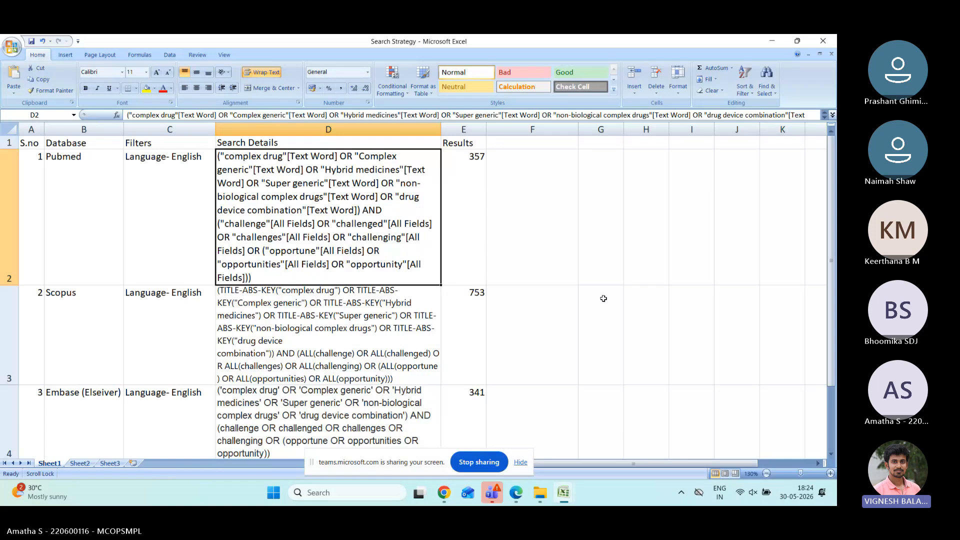
Step: Scroll through the Search Strategy sheet's database queries, then return to the Scopus browser window
ctrl+scroll(604, 299, down, 1)
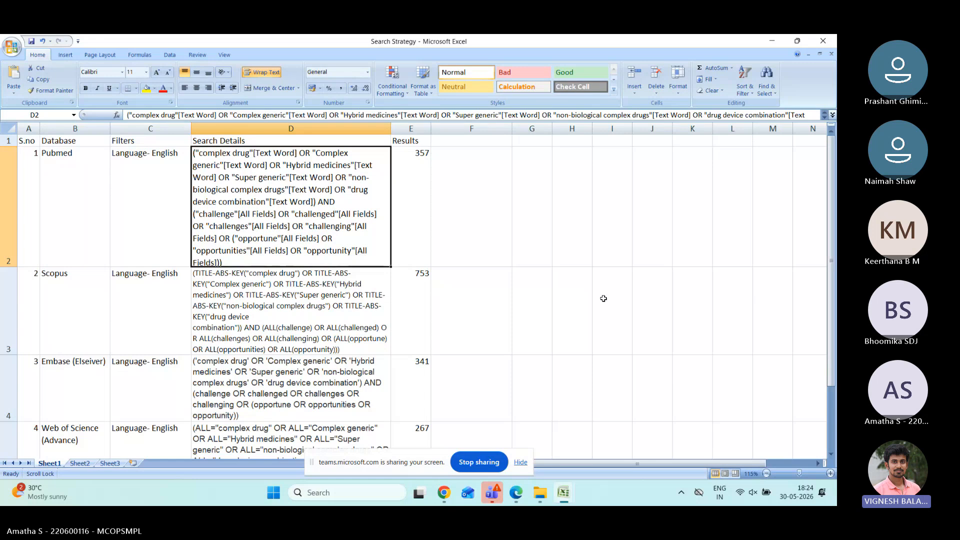
mouse_move(450, 499)
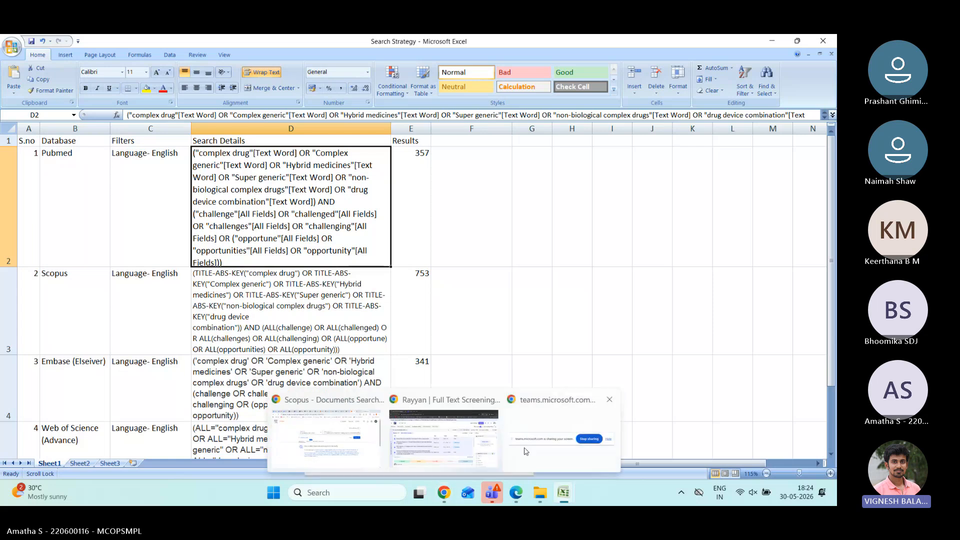
click(440, 450)
Step: In a new tab, Google 'polyglot search translator' and open the SRA-Polyglot page
click(653, 45)
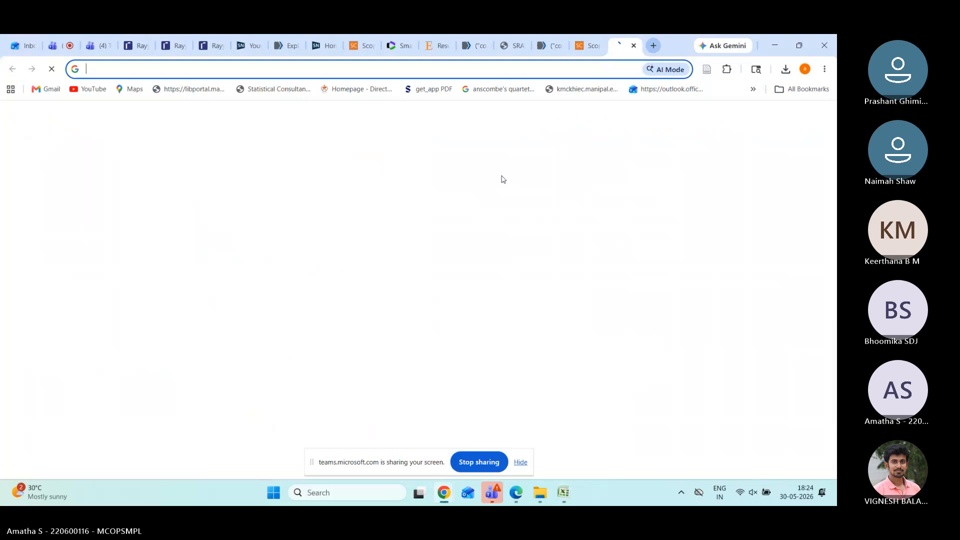
click(414, 264)
text(pol)
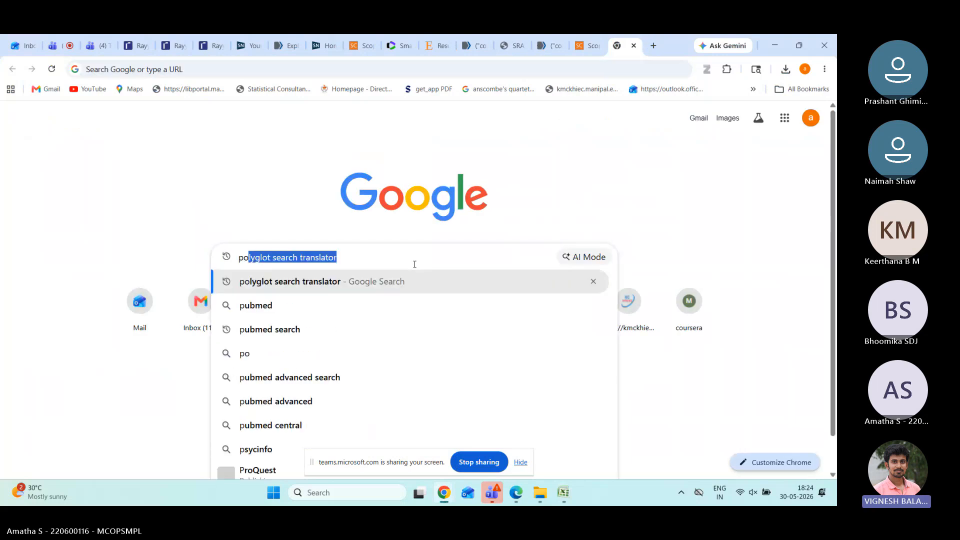
text(yglot)
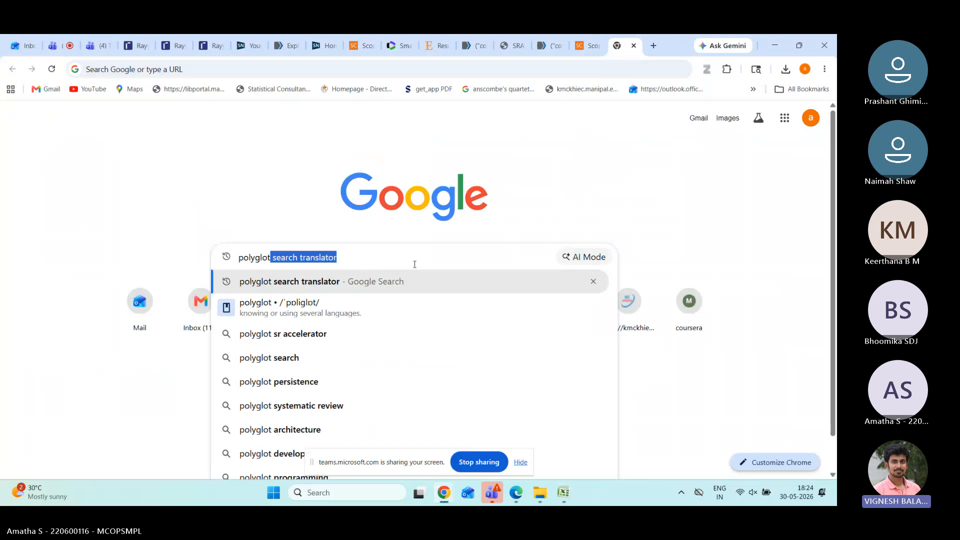
text( se)
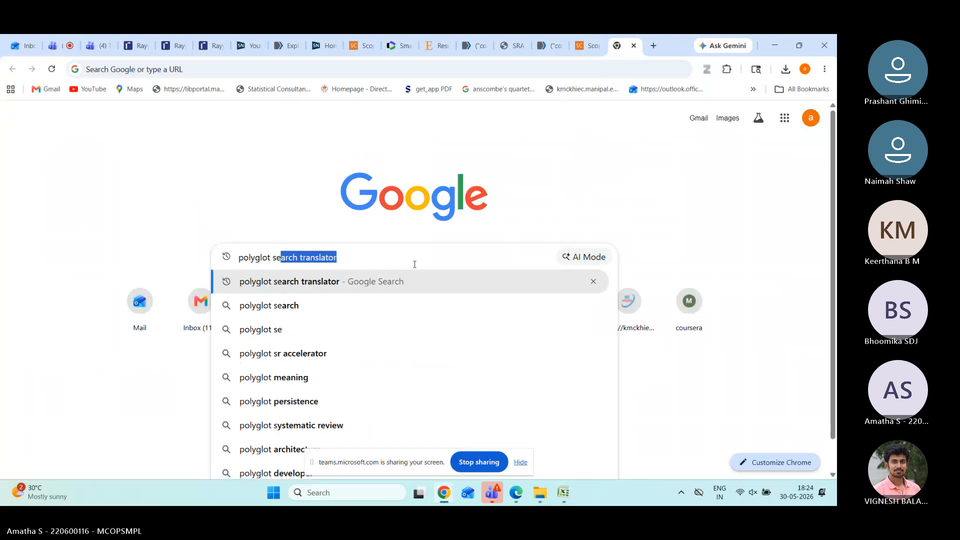
text(arch translato)
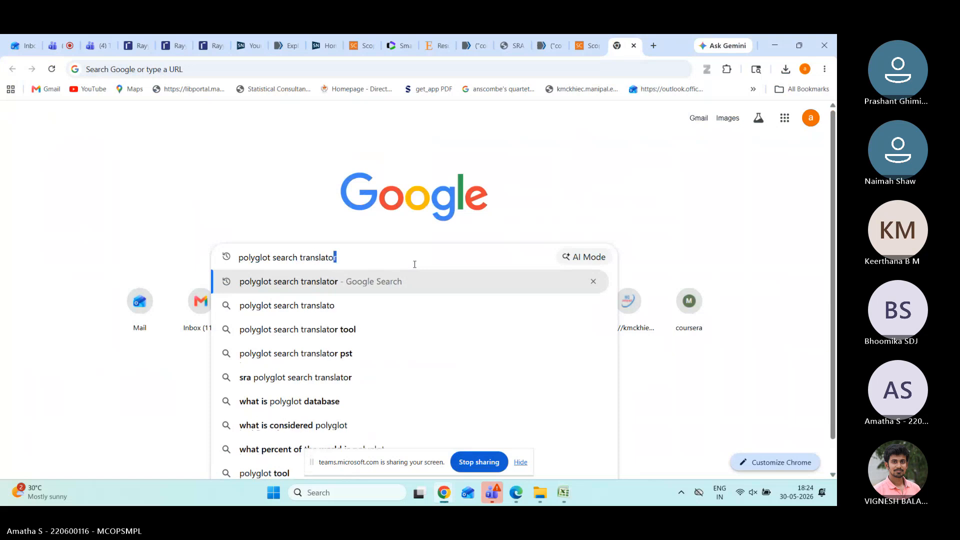
key(Return)
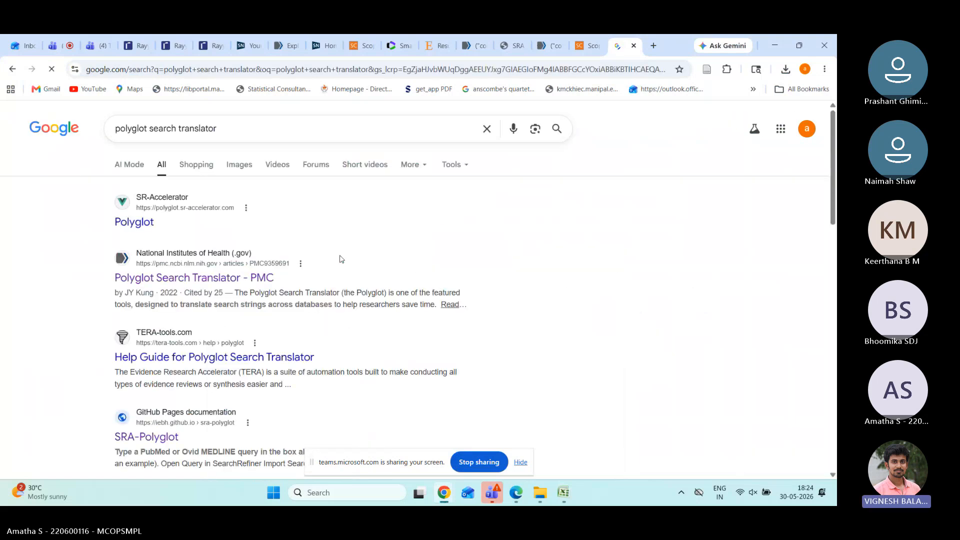
scroll(340, 256, down, 3)
scroll(341, 256, down, 2)
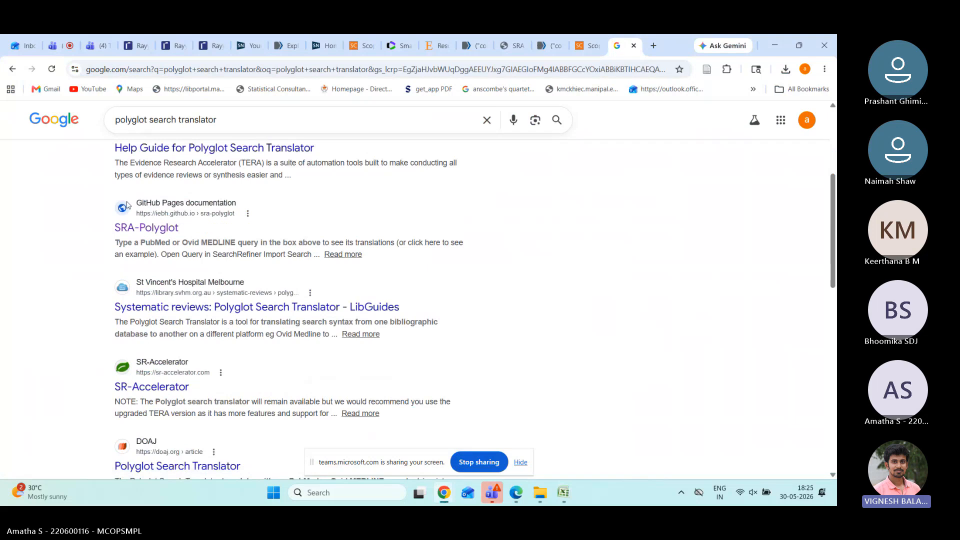
click(157, 229)
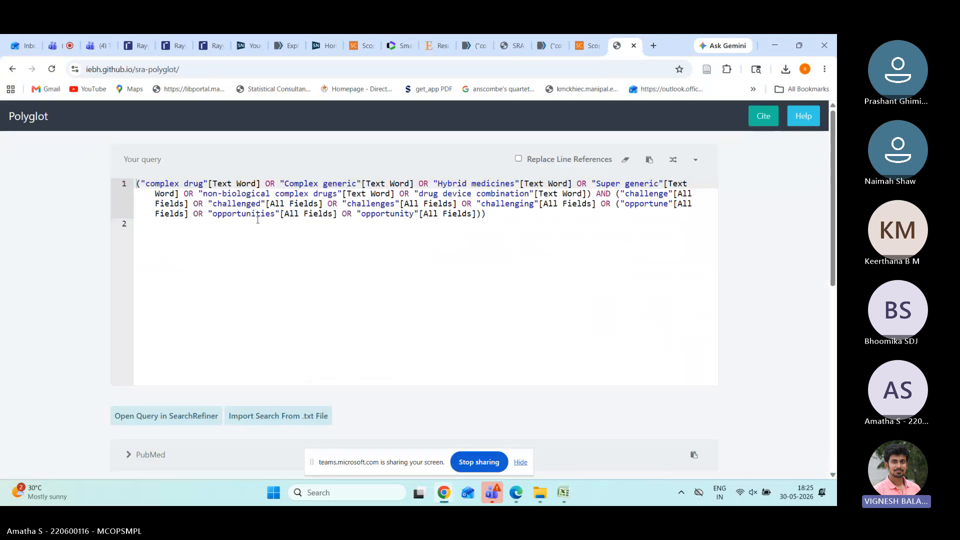
Step: Replace Polyglot's query with the pasted PubMed complex drug string and scroll to the database translations
click(258, 223)
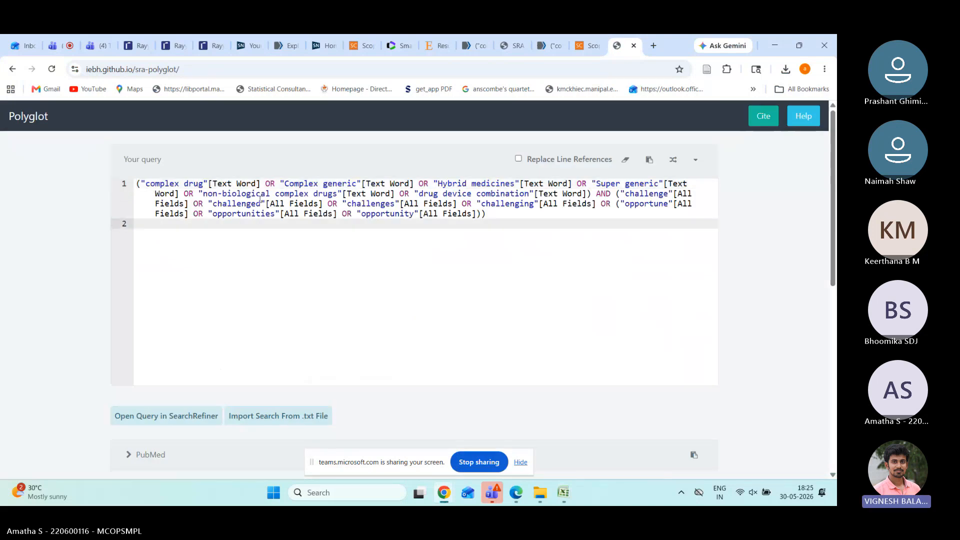
key(ctrl+a)
key(ctrl+c)
key(BackSpace)
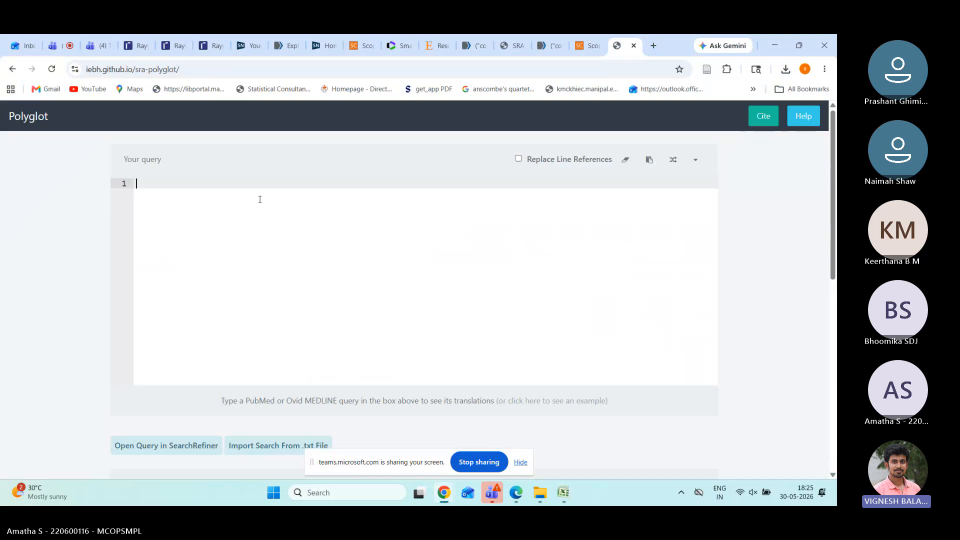
key(ctrl+v)
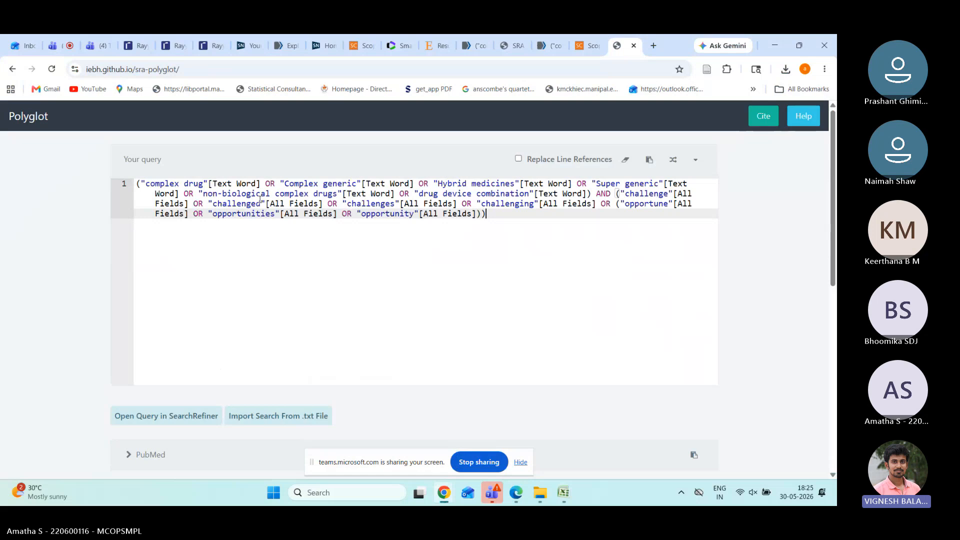
key(Return)
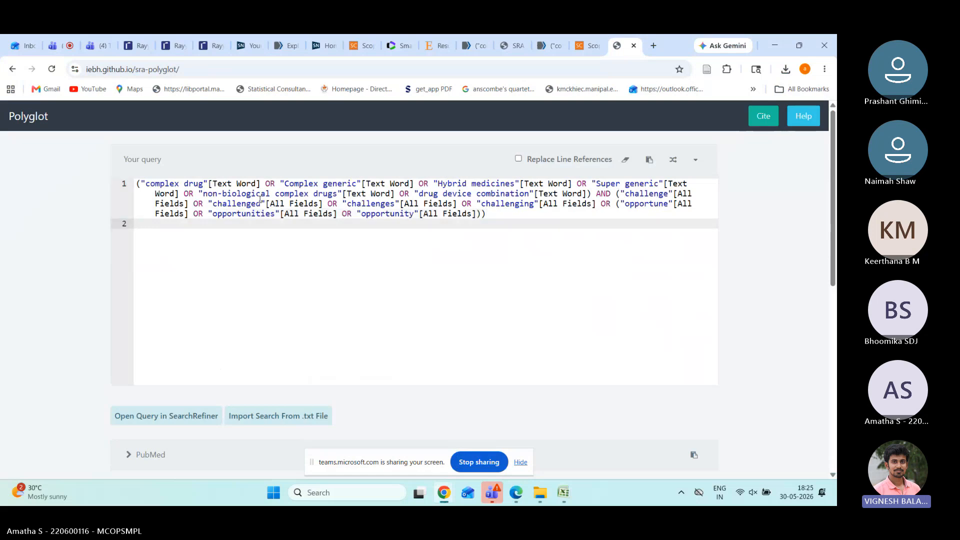
scroll(259, 199, down, 3)
scroll(249, 276, down, 1)
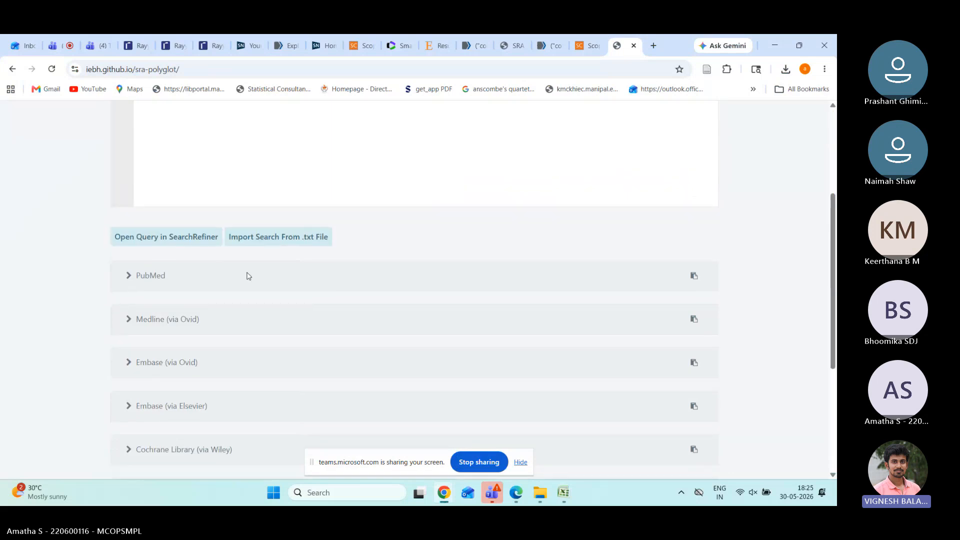
Step: Expand the PubMed, Medline (Ovid), Embase (Ovid) and Embase (Elsevier) translations
click(249, 276)
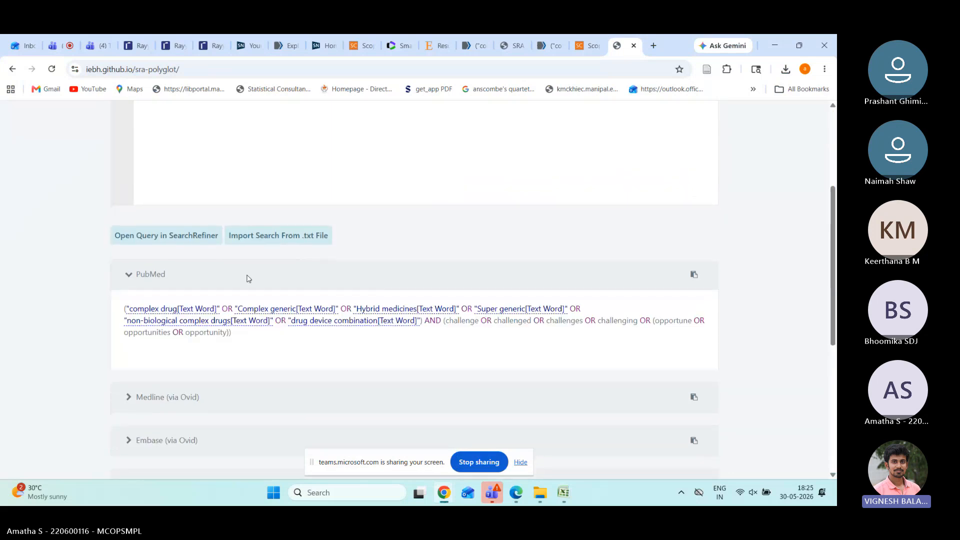
scroll(248, 278, down, 1)
click(240, 340)
scroll(240, 339, down, 2)
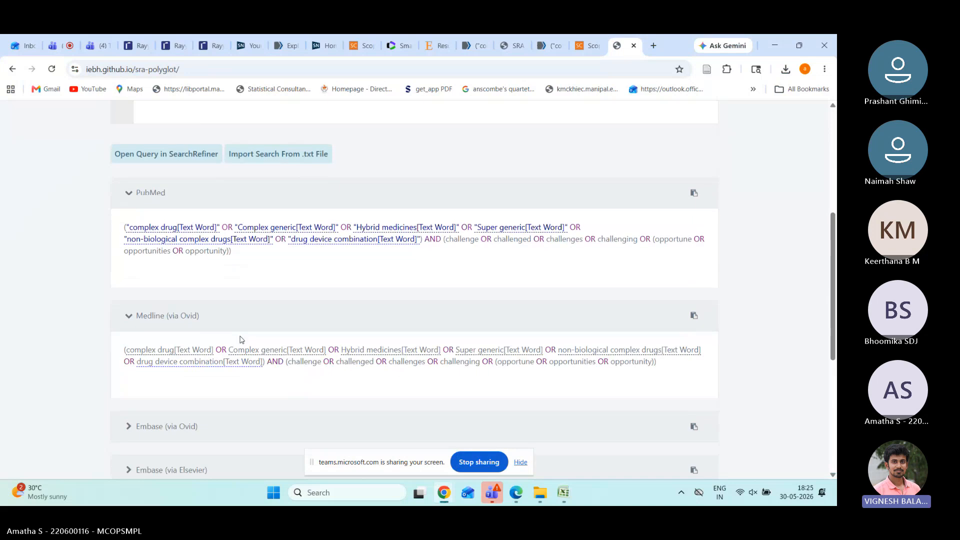
click(240, 330)
scroll(240, 330, down, 1)
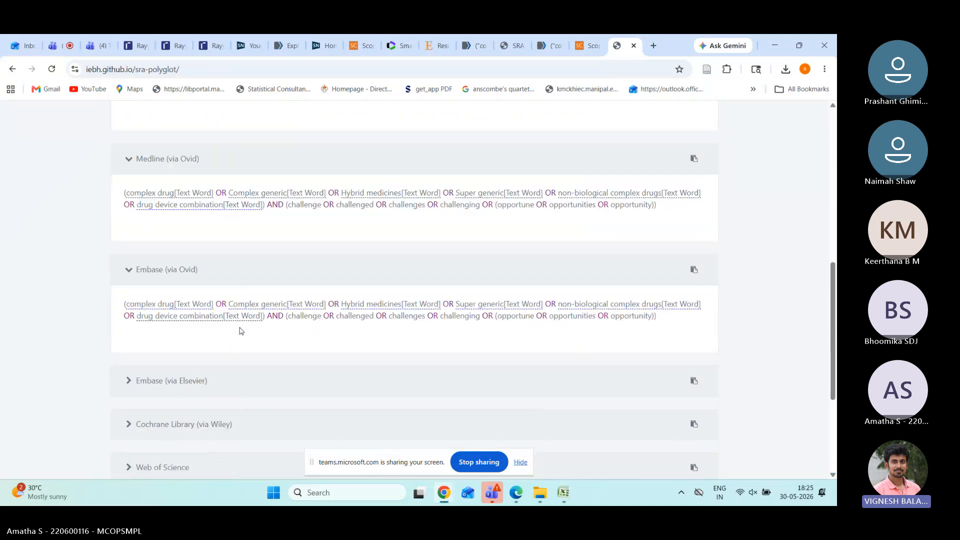
scroll(241, 330, down, 1)
click(241, 330)
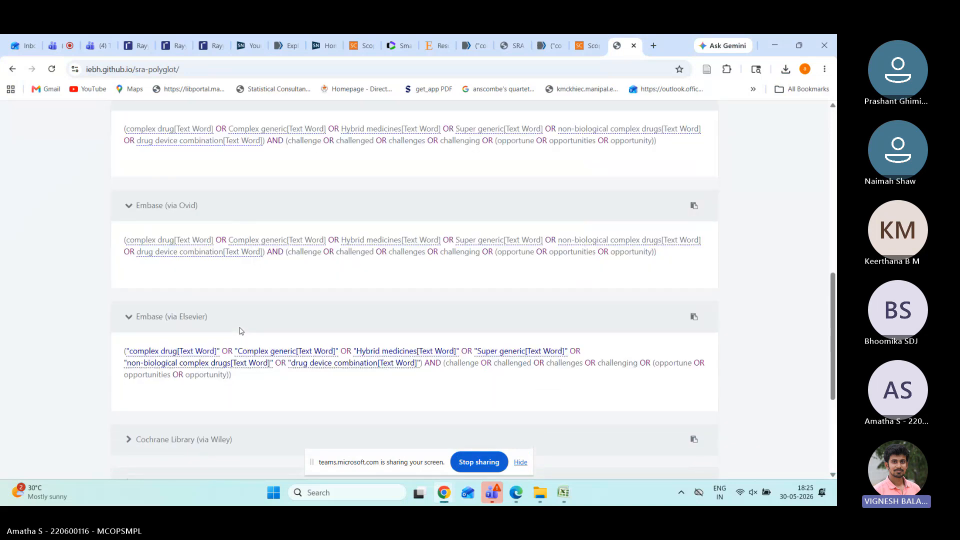
Step: Expand the Cochrane, Web of Science and Scopus translations and select the Scopus query text
scroll(241, 330, down, 2)
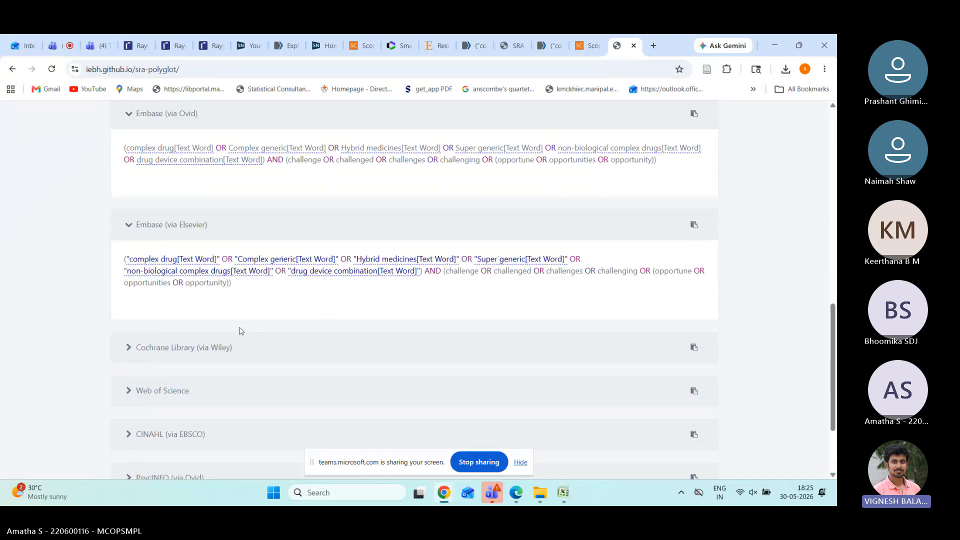
click(240, 346)
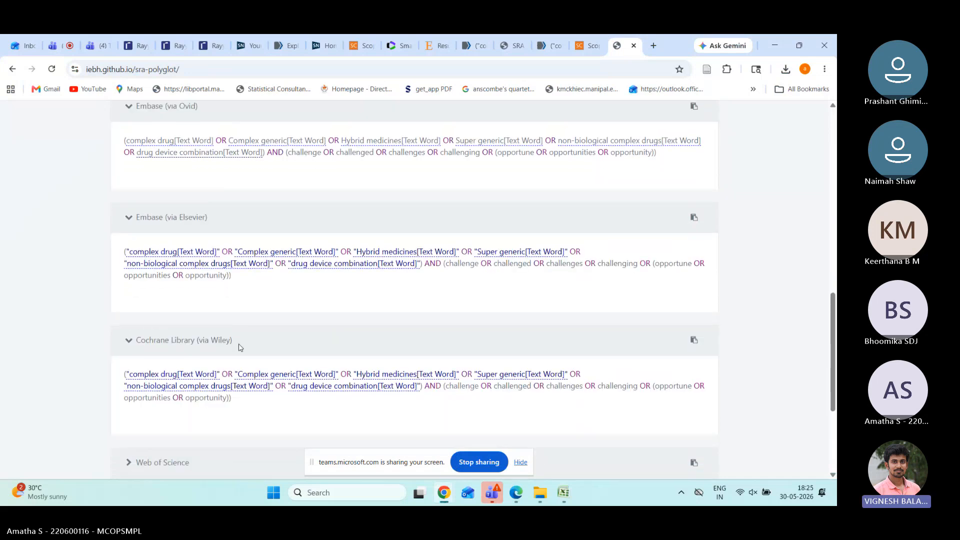
scroll(240, 340, down, 3)
click(241, 332)
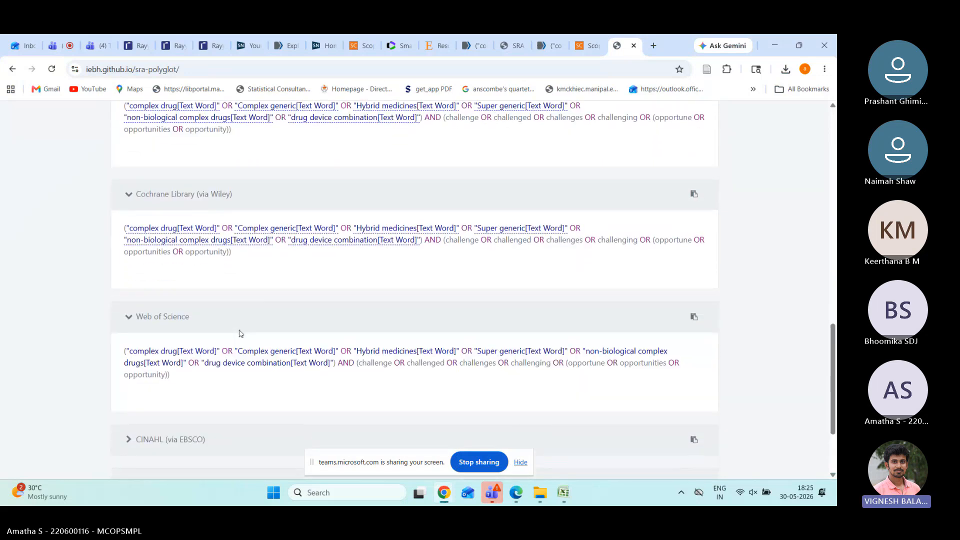
scroll(240, 333, down, 1)
scroll(241, 334, down, 1)
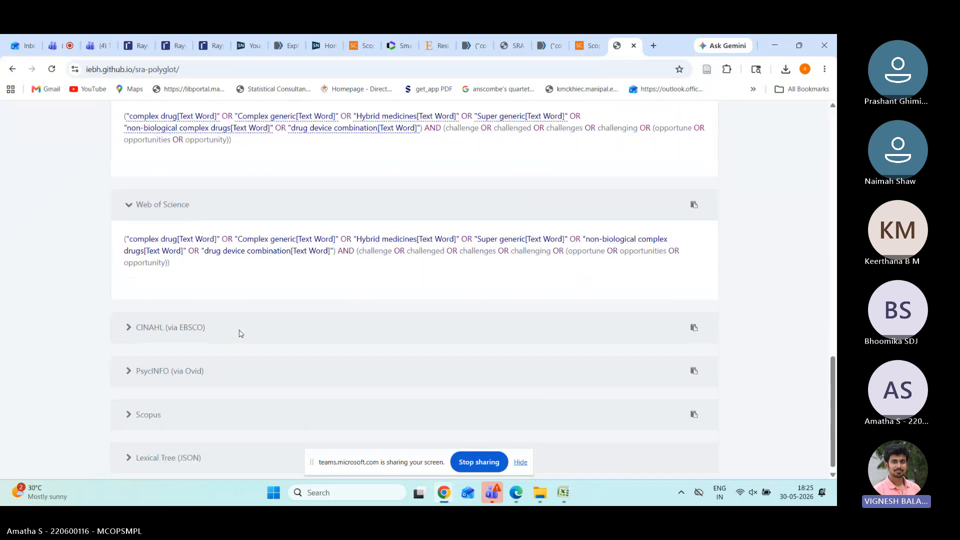
scroll(240, 334, down, 1)
click(221, 408)
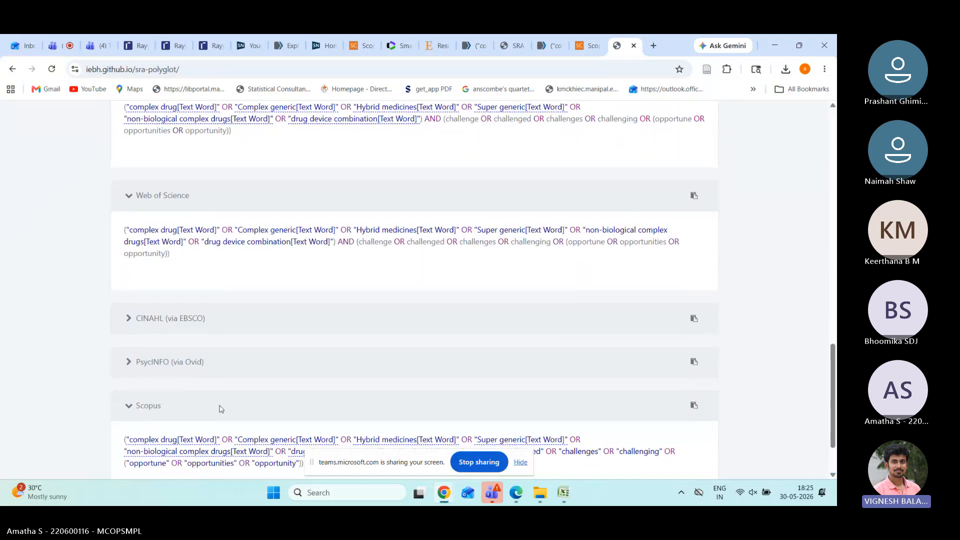
scroll(195, 398, down, 1)
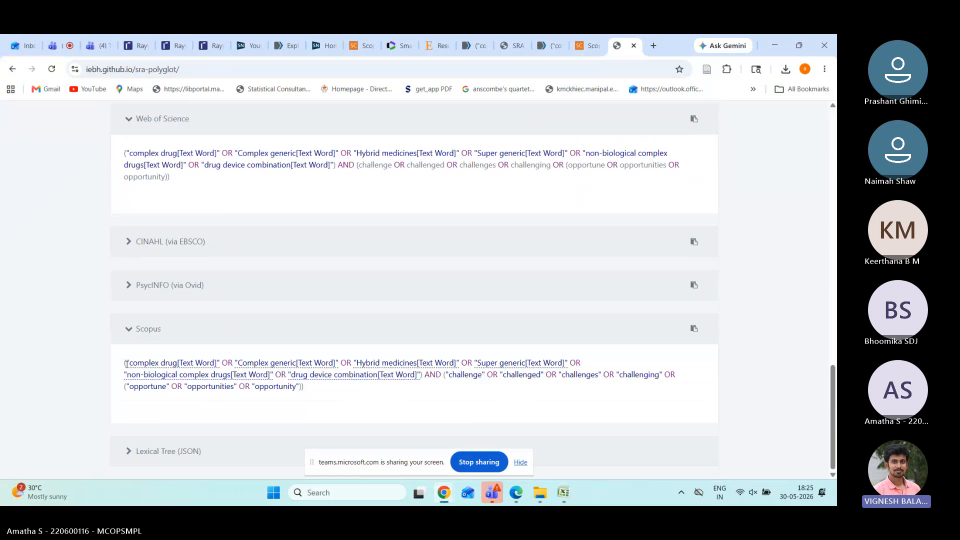
drag(125, 363, 317, 389)
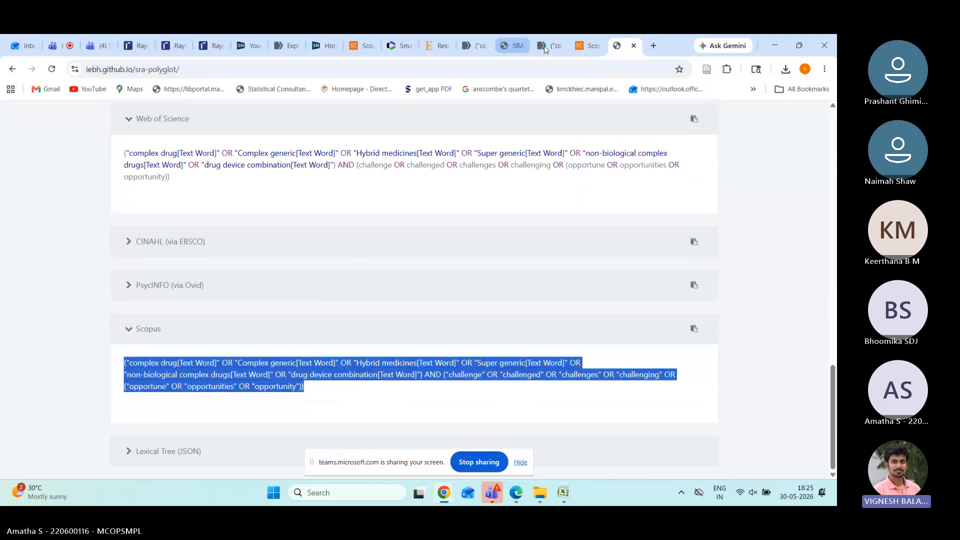
Step: Replace the Scopus search with the Polyglot Scopus translation and run it, finding no documents
click(586, 46)
click(492, 213)
key(ctrl+a)
key(ctrl+v)
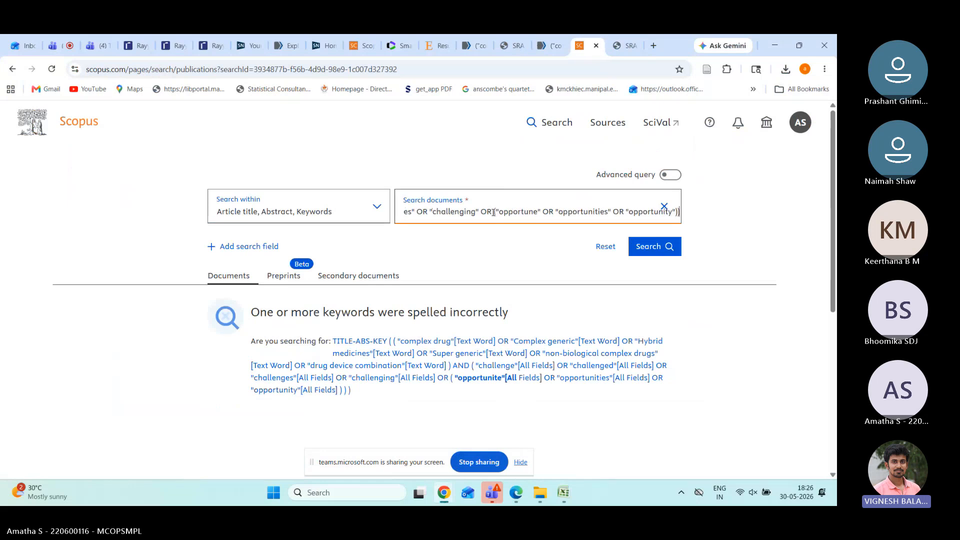
key(Return)
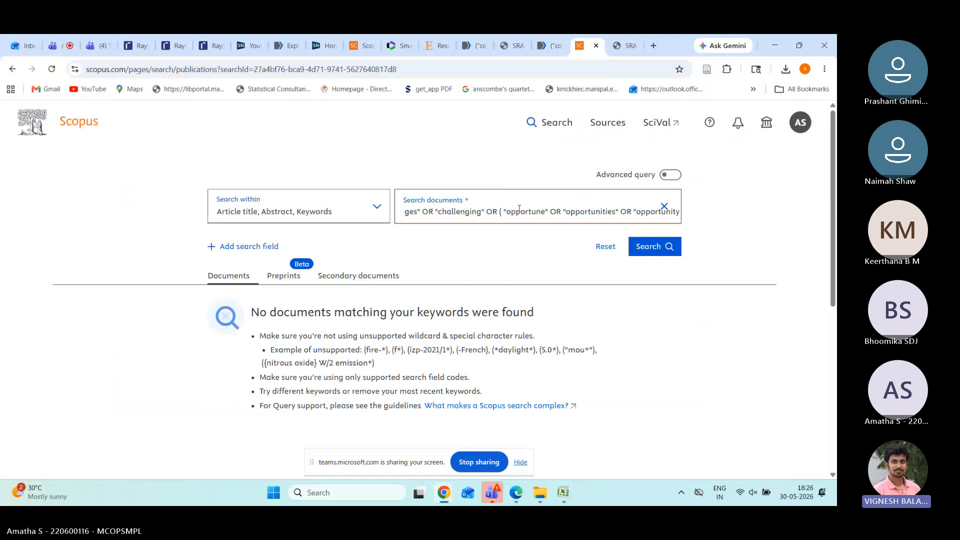
mouse_move(564, 504)
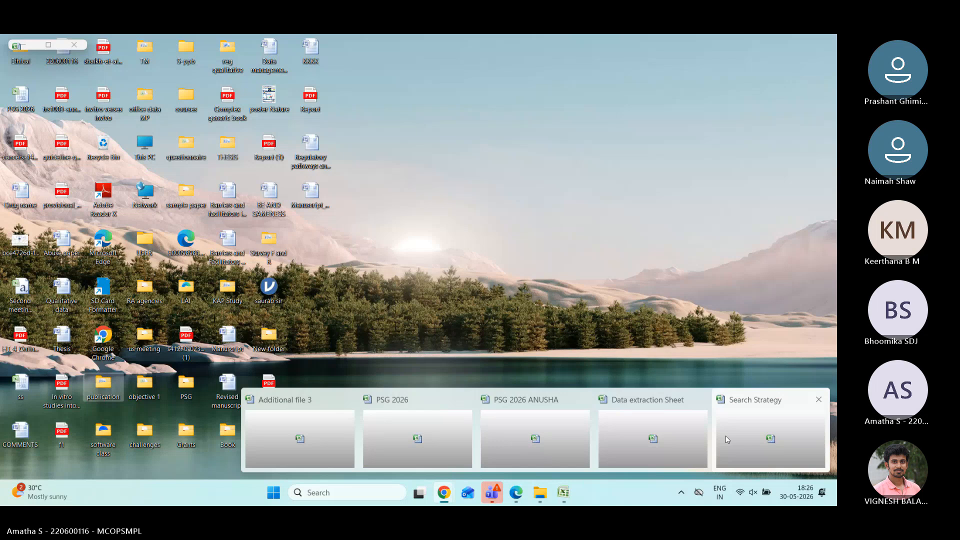
Step: Select the full Scopus TITLE-ABS-KEY query text in cell D3 of the Search Strategy workbook
click(725, 436)
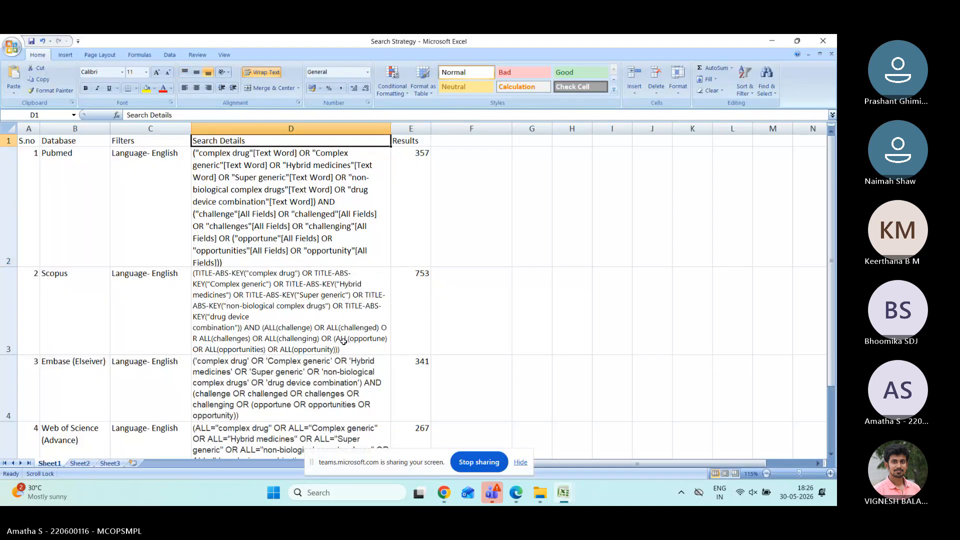
click(344, 343)
double_click(344, 343)
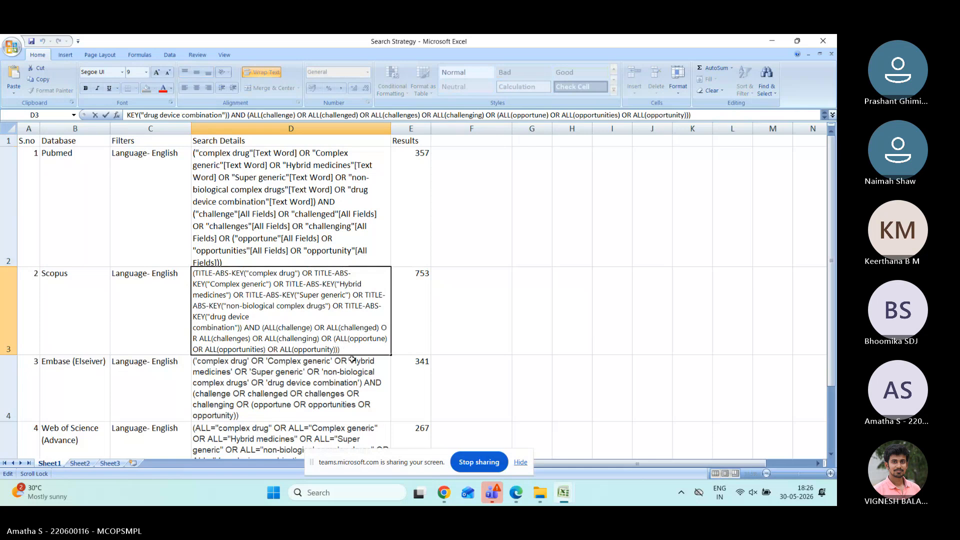
drag(345, 350, 178, 271)
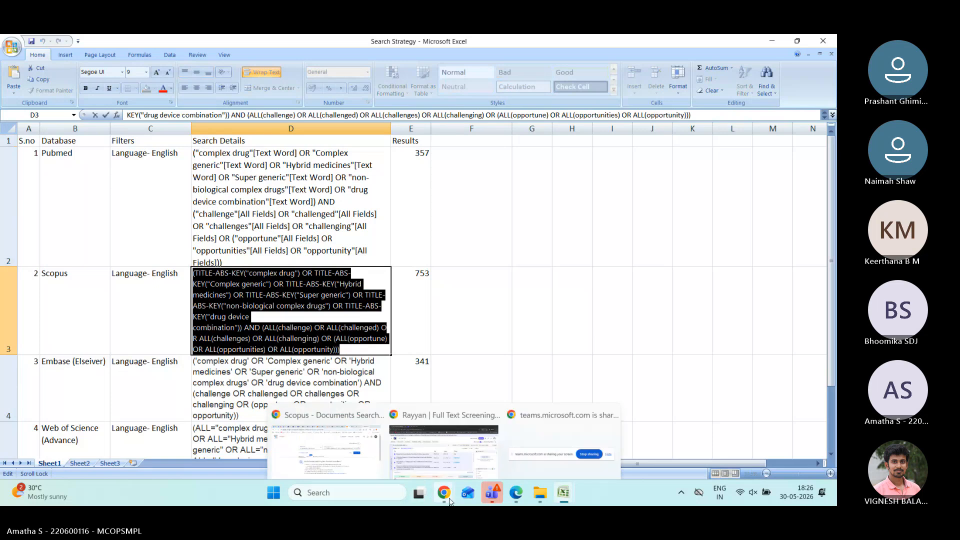
Step: Replace the Scopus search field with the spreadsheet's TITLE-ABS-KEY query and run it
mouse_move(444, 492)
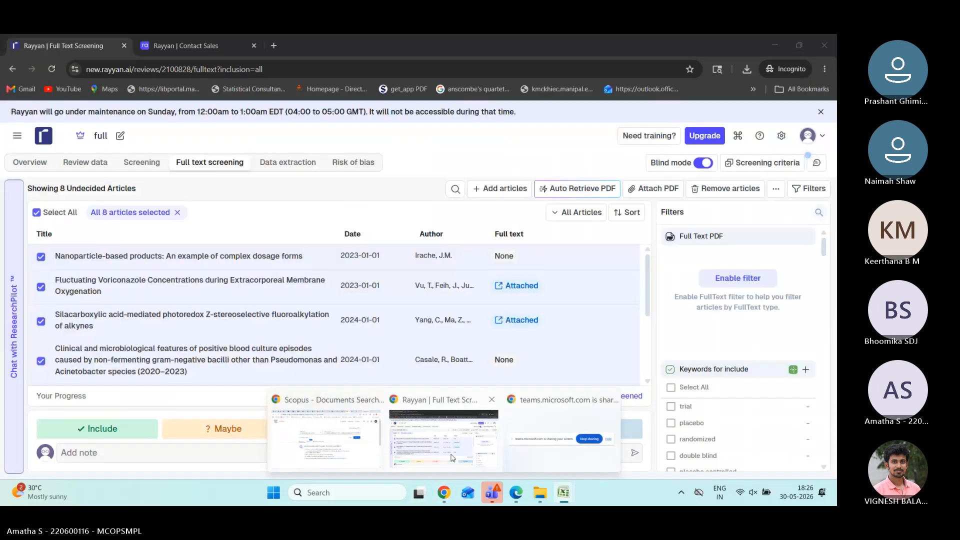
click(326, 435)
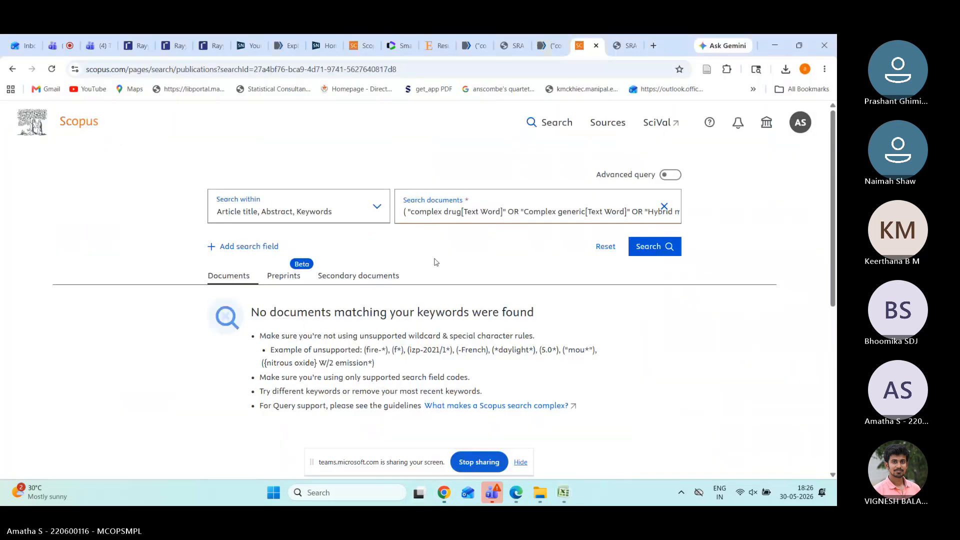
click(459, 212)
key(ctrl+a)
key(ctrl+v)
key(Return)
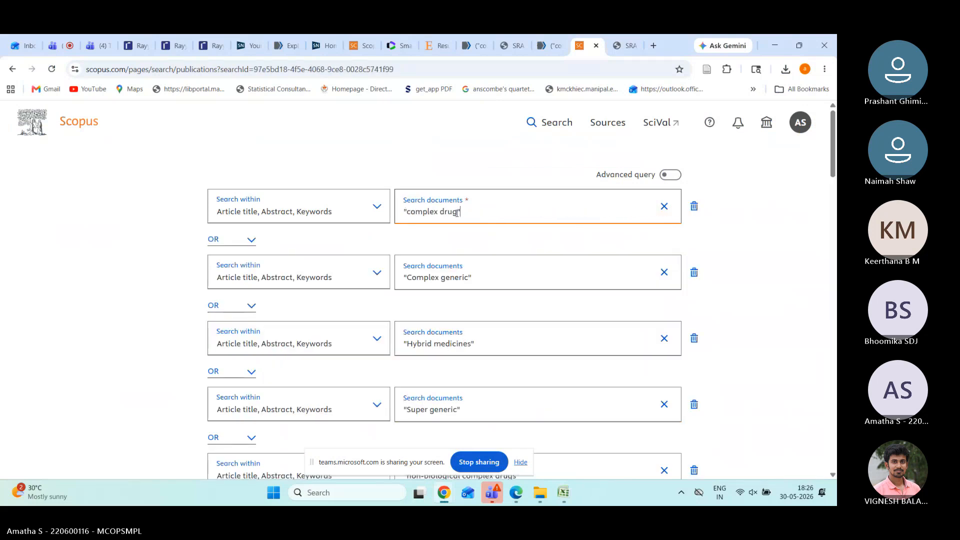
Step: Rerun the pasted query from the Scopus home search page, which returns a spelling suggestion
click(15, 71)
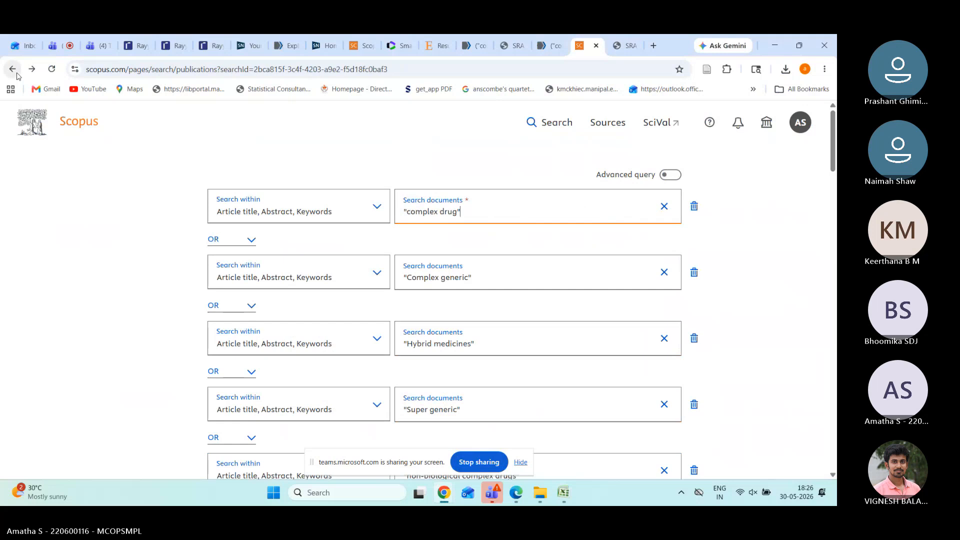
click(541, 129)
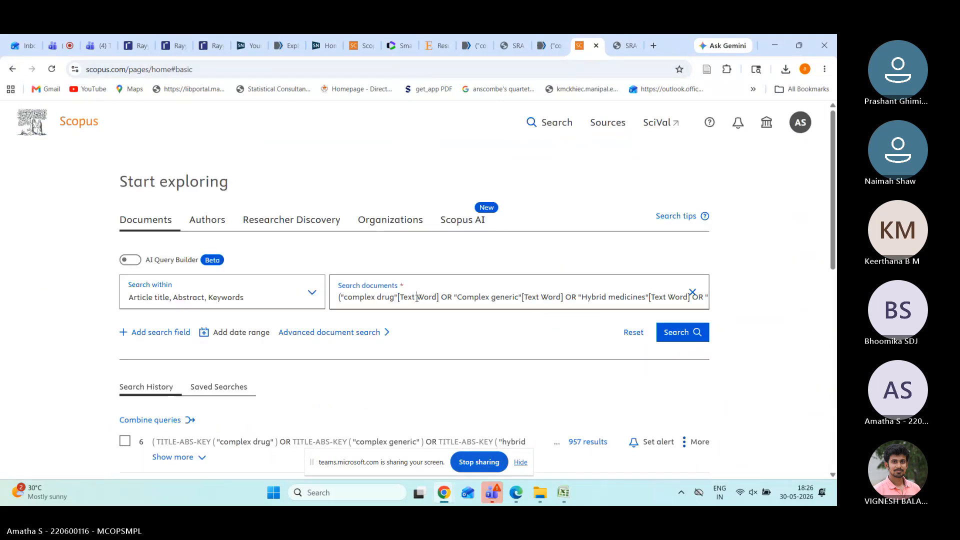
click(417, 298)
key(ctrl+v)
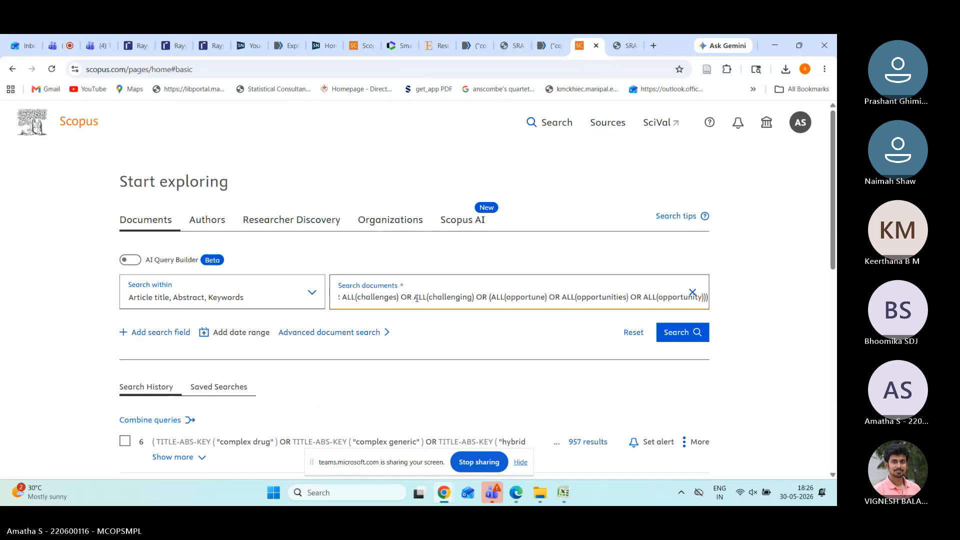
key(Return)
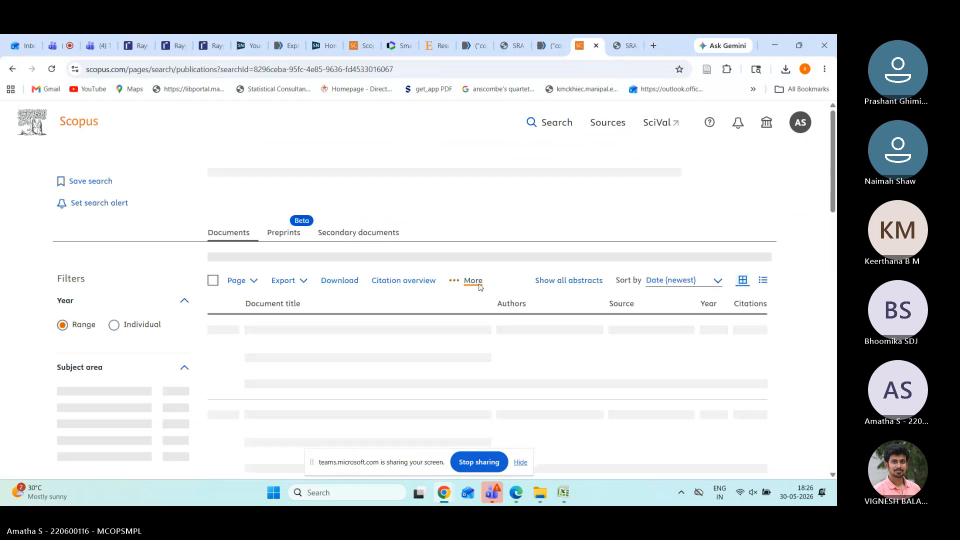
scroll(465, 251, down, 8)
scroll(434, 252, down, 10)
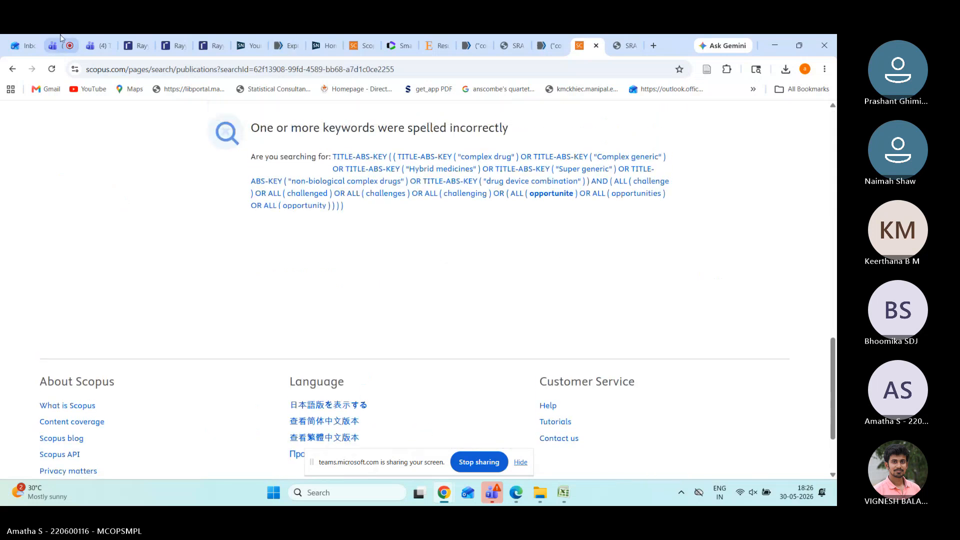
Step: Select the complete Scopus translation in Polyglot, then scroll back to the top of the Scopus search form
click(615, 48)
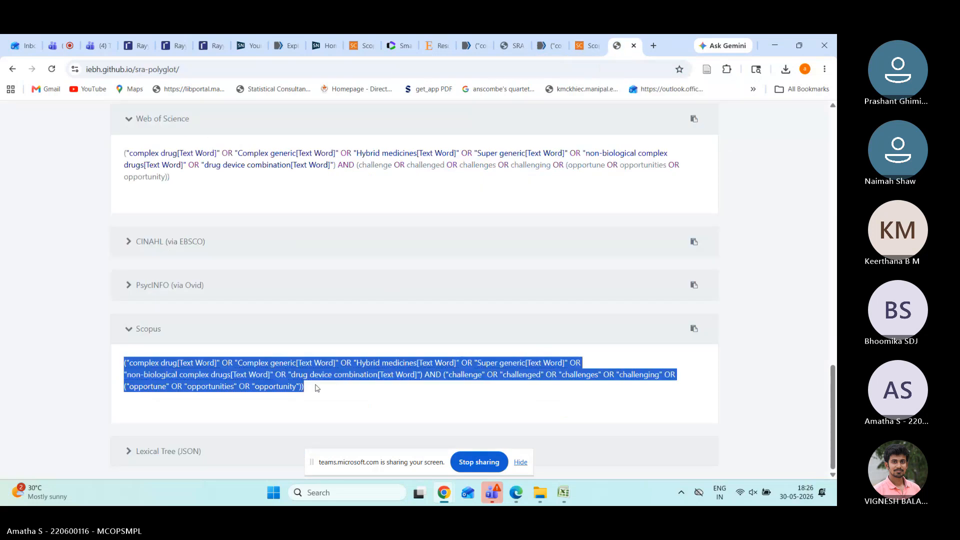
key(ctrl+a)
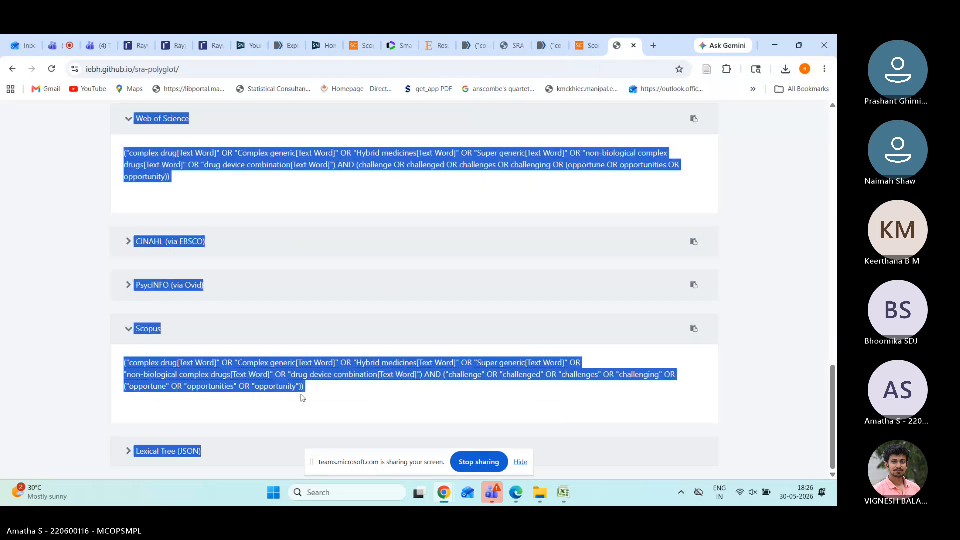
click(316, 391)
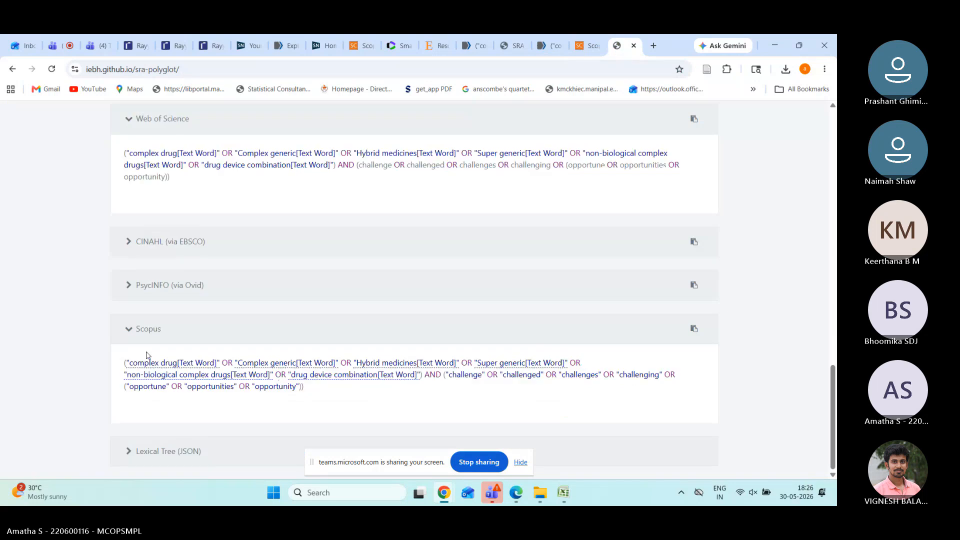
drag(128, 362, 305, 395)
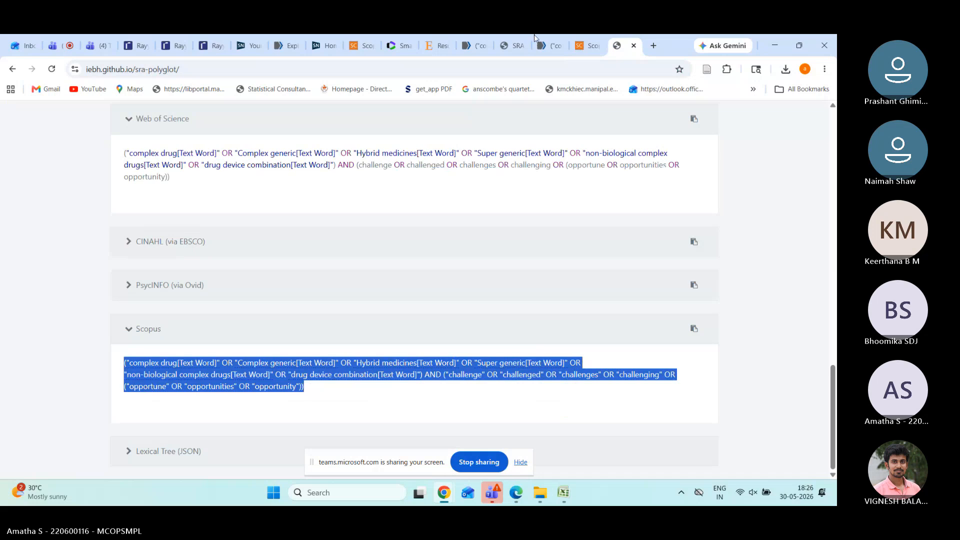
click(588, 46)
scroll(502, 157, up, 15)
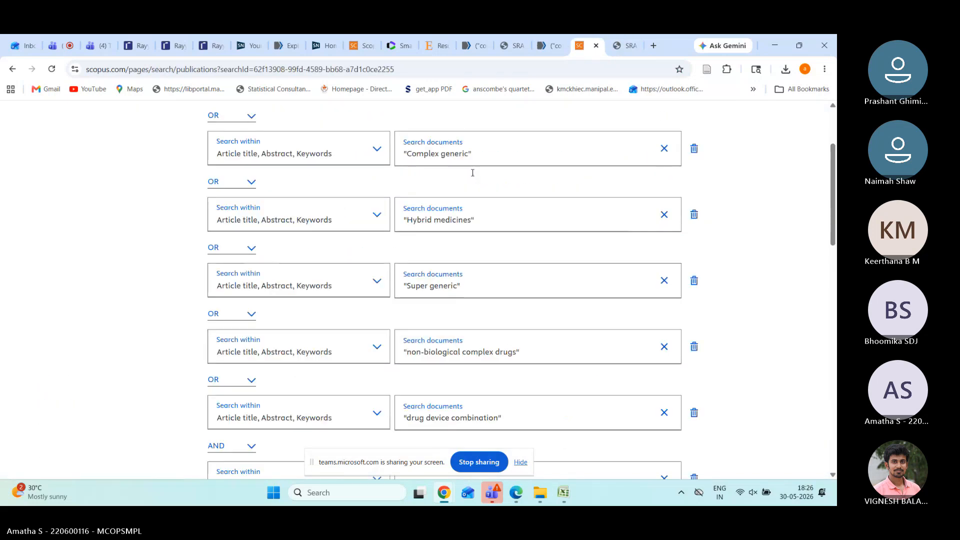
Step: Paste the Scopus translation of the query into the search box and run it
click(554, 122)
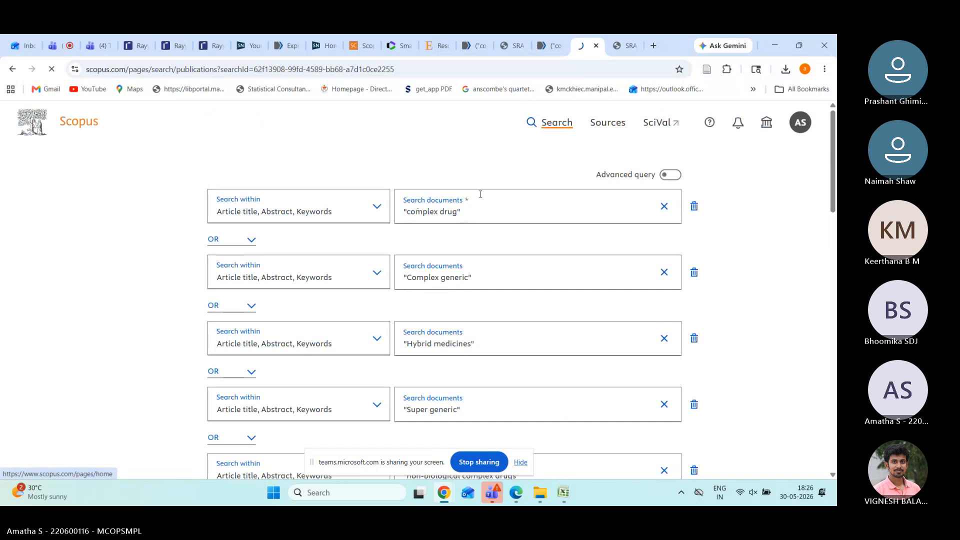
click(404, 299)
key(ctrl+a)
key(ctrl+v)
key(Return)
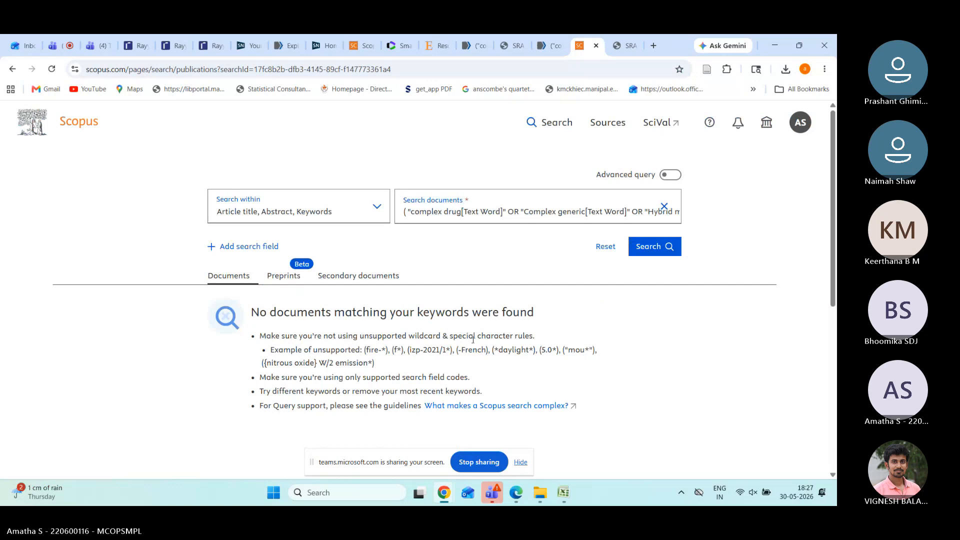
scroll(470, 340, down, 1)
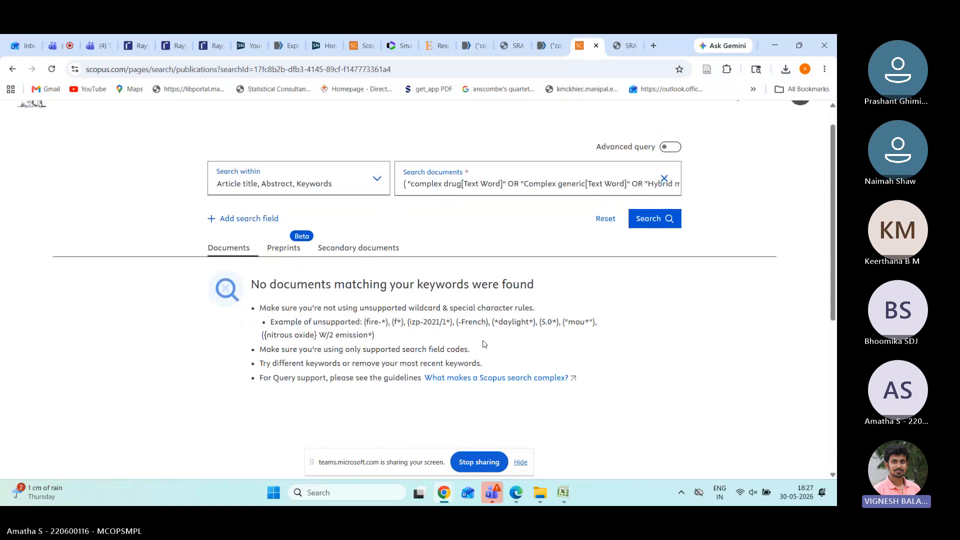
Step: Remove the [Text Word] tags after Complex generic, complex drug, Hybrid medicines and Super generic
click(588, 185)
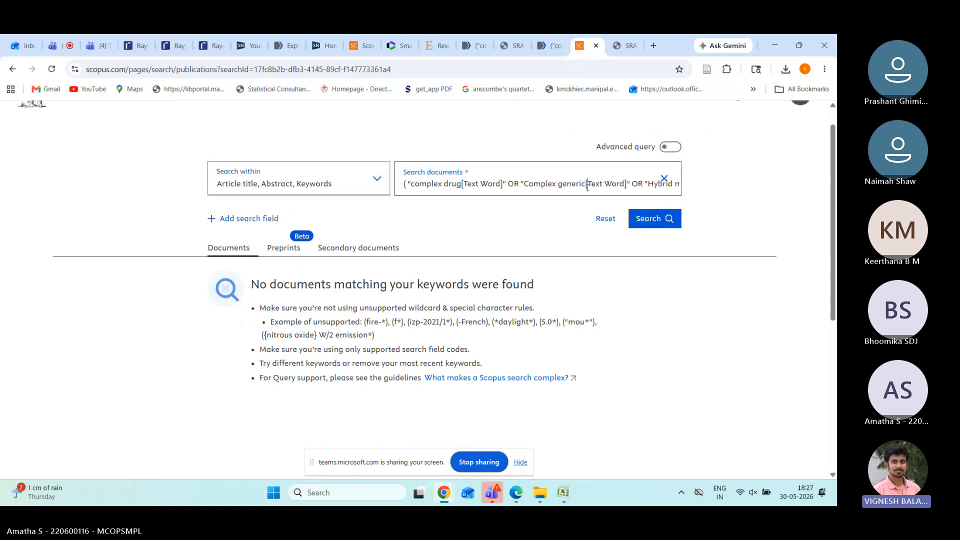
drag(626, 185, 590, 185)
key(BackSpace)
key(BackSpace)
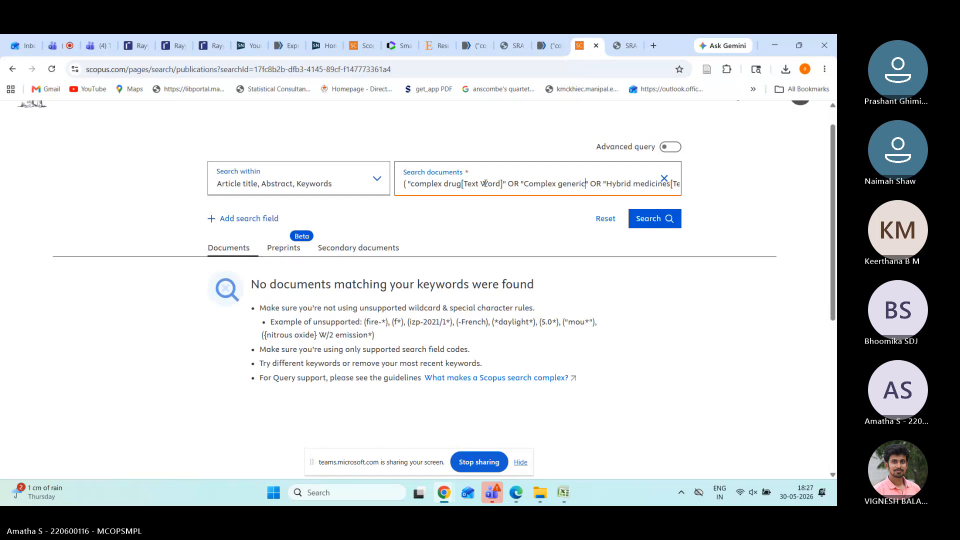
drag(501, 184, 462, 184)
key(BackSpace)
key(BackSpace)
key(Delete)
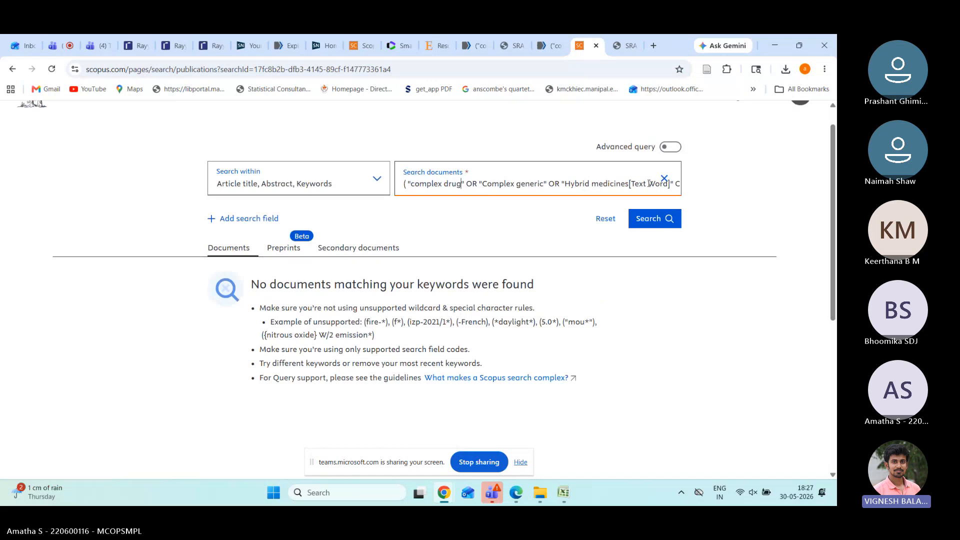
drag(629, 184, 673, 190)
key(BackSpace)
key(Right)
key(Right)
key(Right)
key(Right)
key(Right)
key(Right)
key(Right)
key(Right)
key(Right)
key(Right)
key(Right)
key(Right)
key(Right)
key(Right)
key(Right)
key(Right)
key(Right)
key(Right)
key(Right)
key(Right)
key(Right)
key(Right)
key(Right)
key(Right)
key(Right)
key(Right)
key(Right)
key(Right)
key(Right)
key(Right)
key(Right)
key(Right)
key(Right)
key(Right)
key(Right)
key(Right)
key(Right)
key(Right)
key(Right)
key(Right)
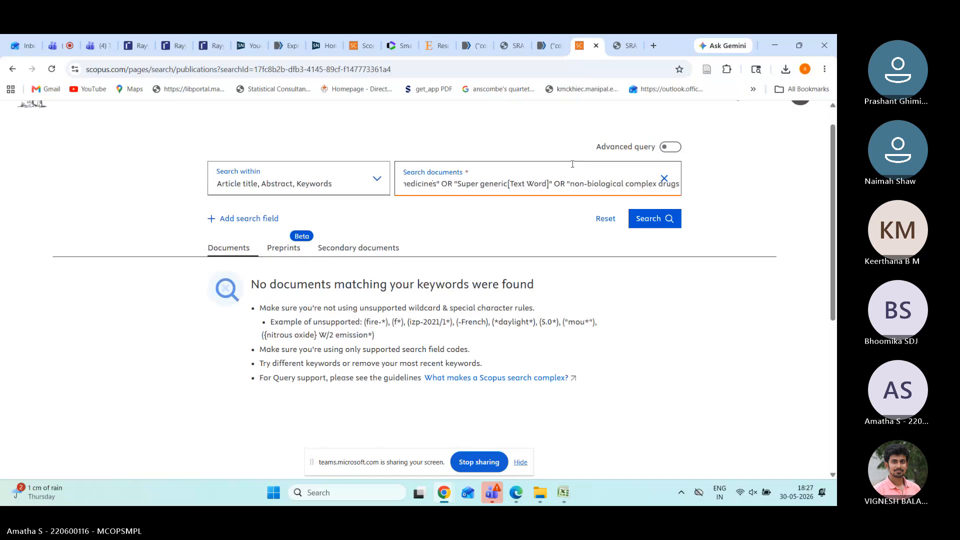
drag(545, 185, 511, 187)
key(Delete)
key(Delete)
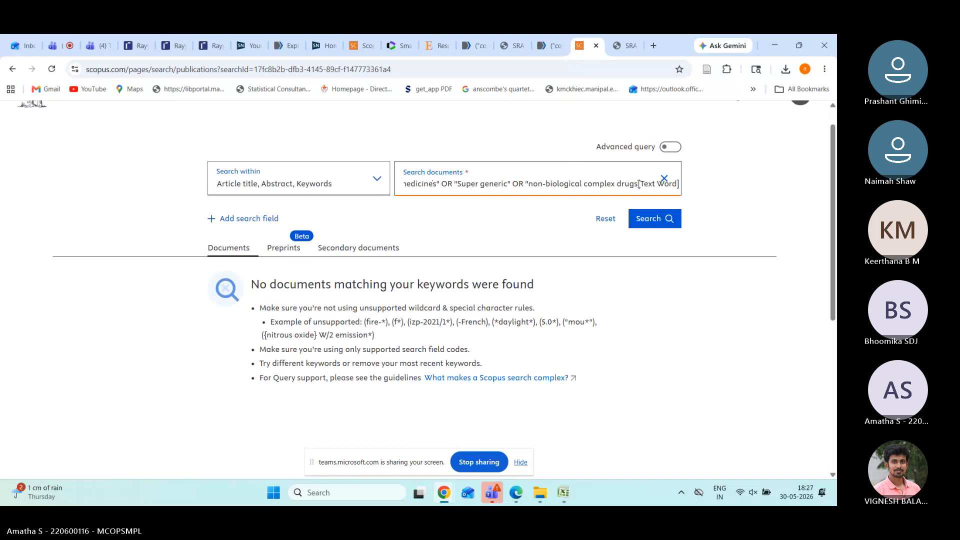
Step: Strip the tags after non-biological complex drugs and drug device combination, then rerun the search
right_click(680, 190)
click(677, 191)
right_click(634, 190)
click(639, 185)
drag(638, 185, 567, 189)
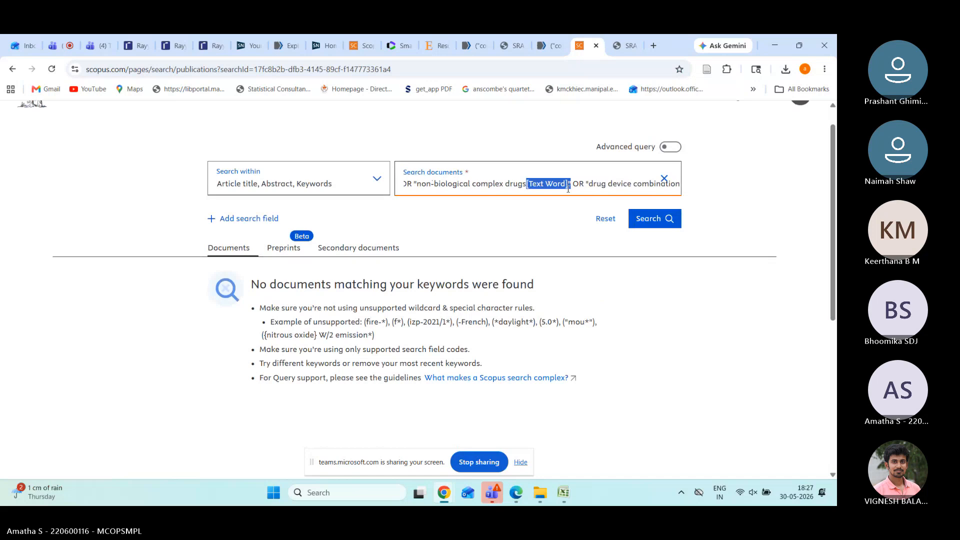
key(BackSpace)
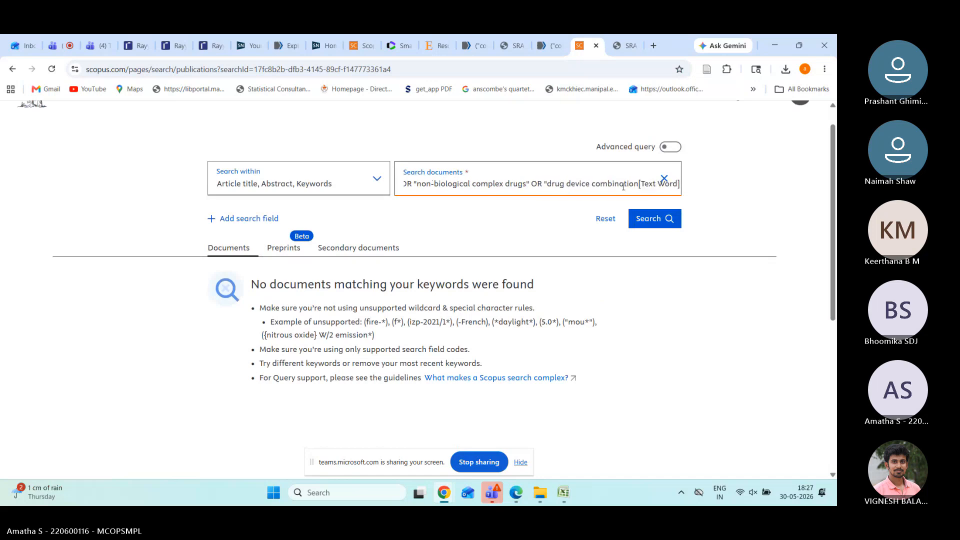
drag(638, 186, 600, 185)
key(BackSpace)
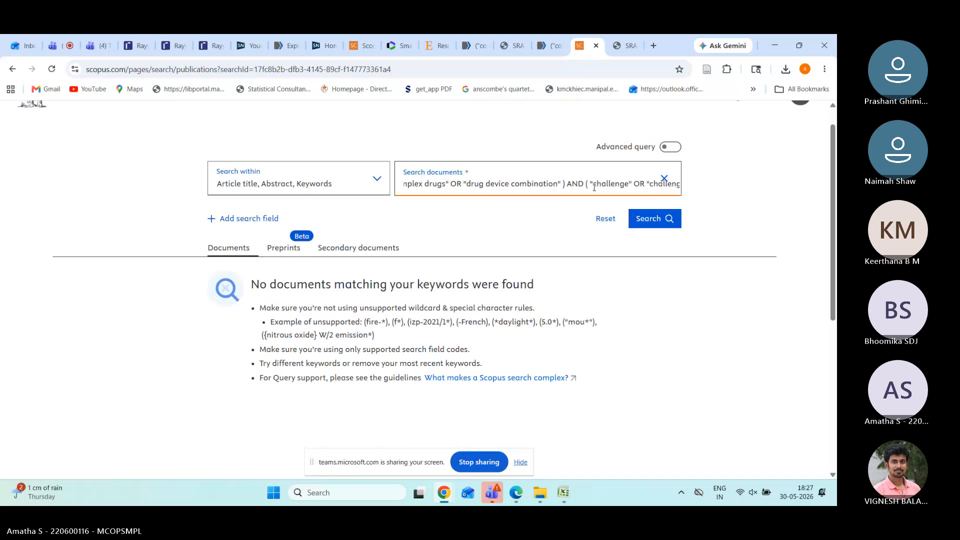
scroll(595, 187, right, 6)
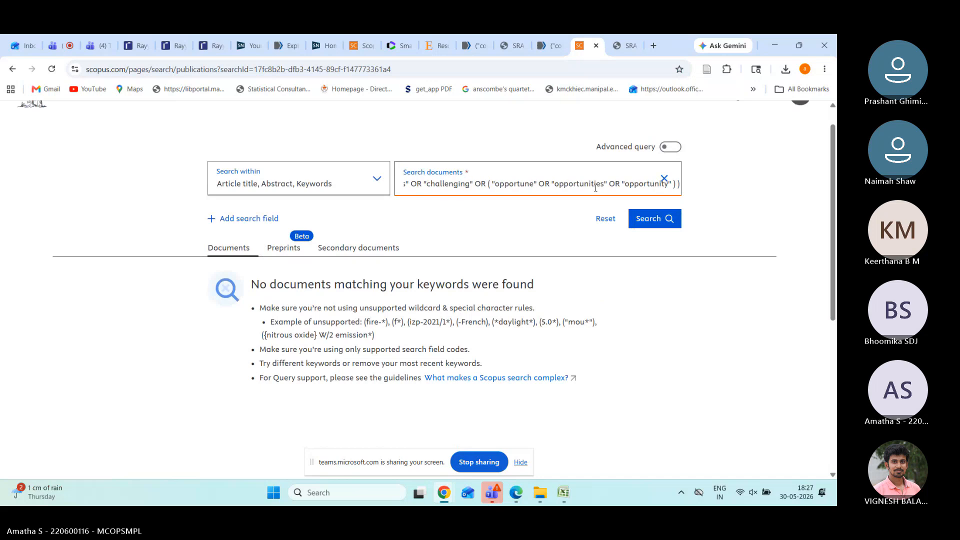
key(Return)
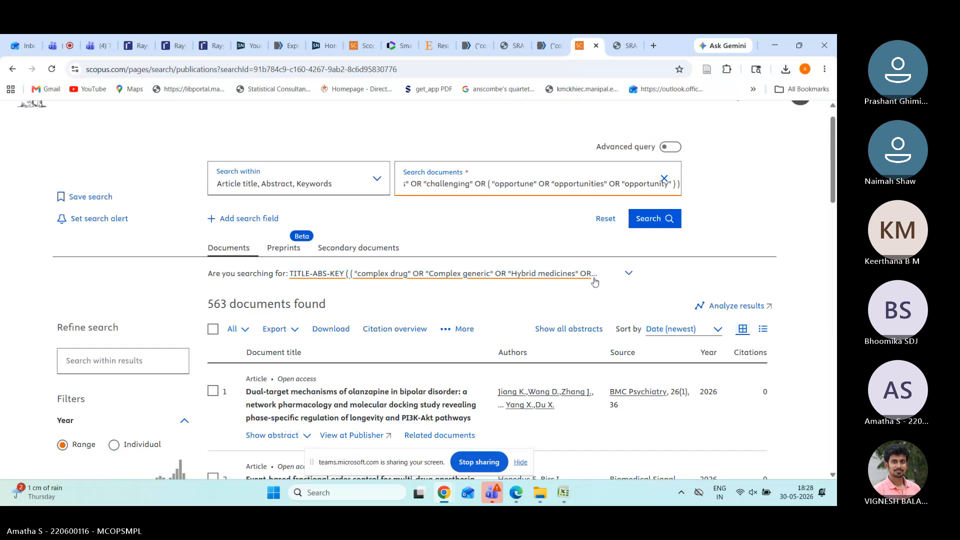
Step: Check the total of the Search Strategy sheet's Results column, then return to the SRA-Polyglot translations
click(631, 52)
scroll(420, 275, up, 3)
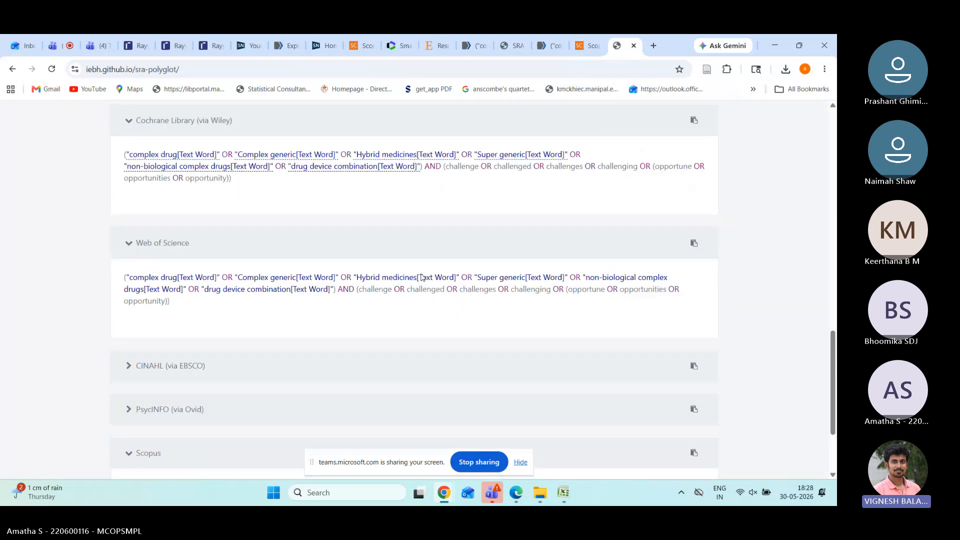
mouse_move(564, 493)
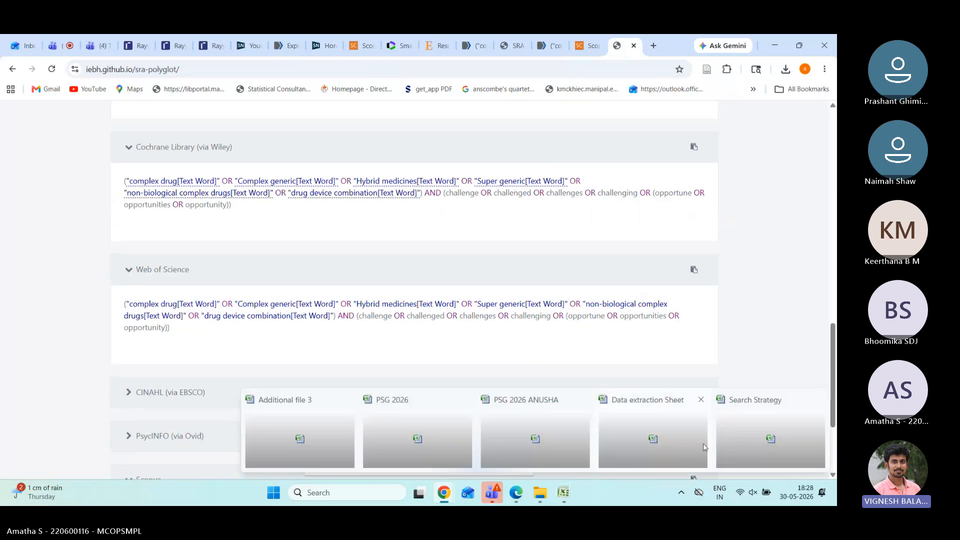
click(705, 447)
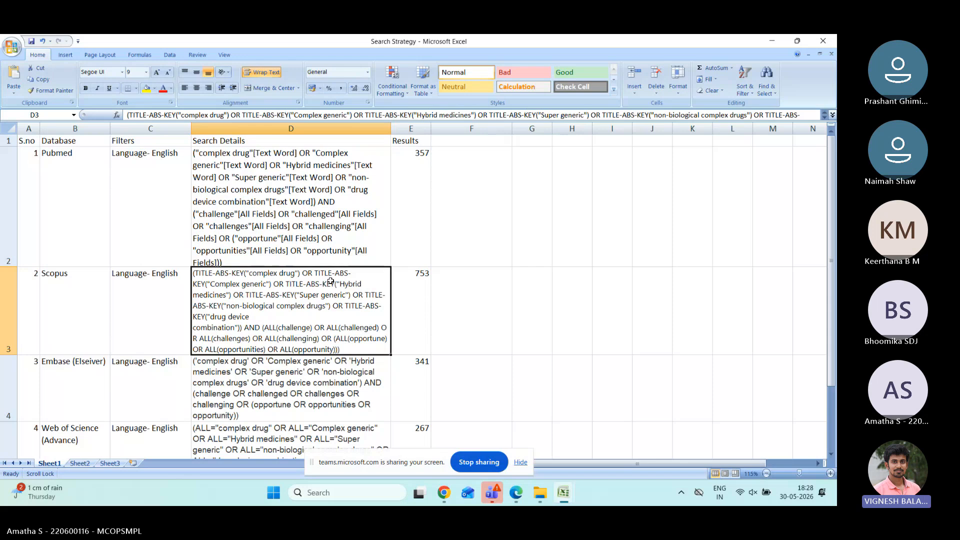
click(410, 130)
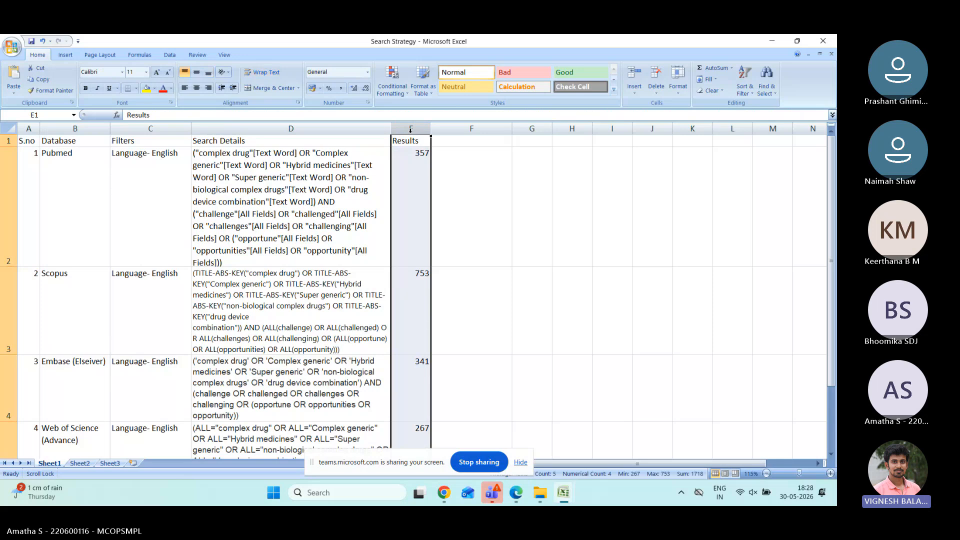
mouse_move(440, 503)
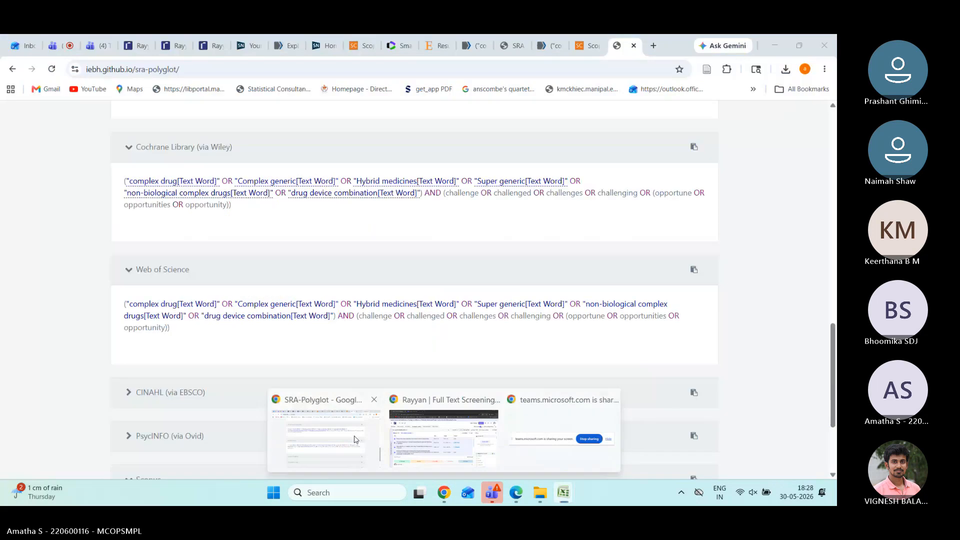
click(325, 435)
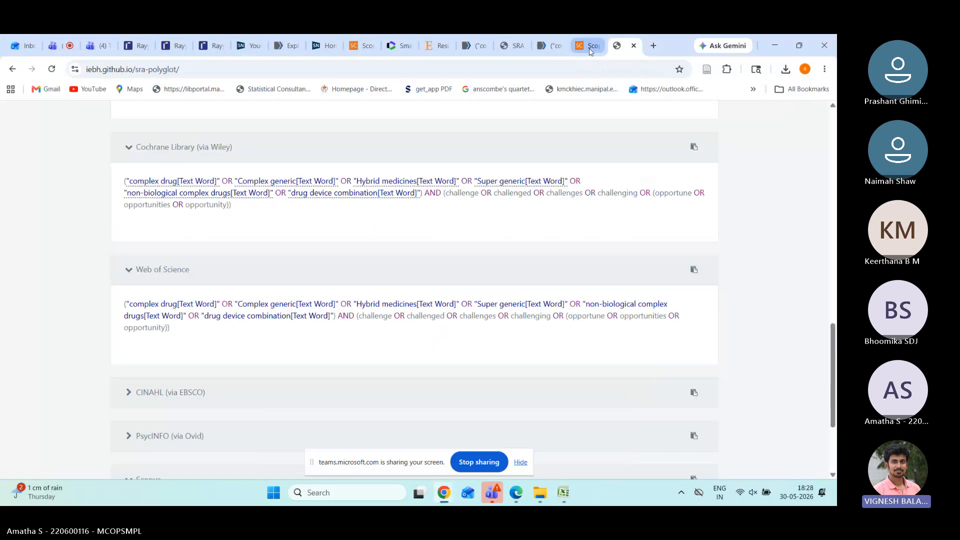
Step: Limit the Scopus results to publication years 2014–2026
click(590, 48)
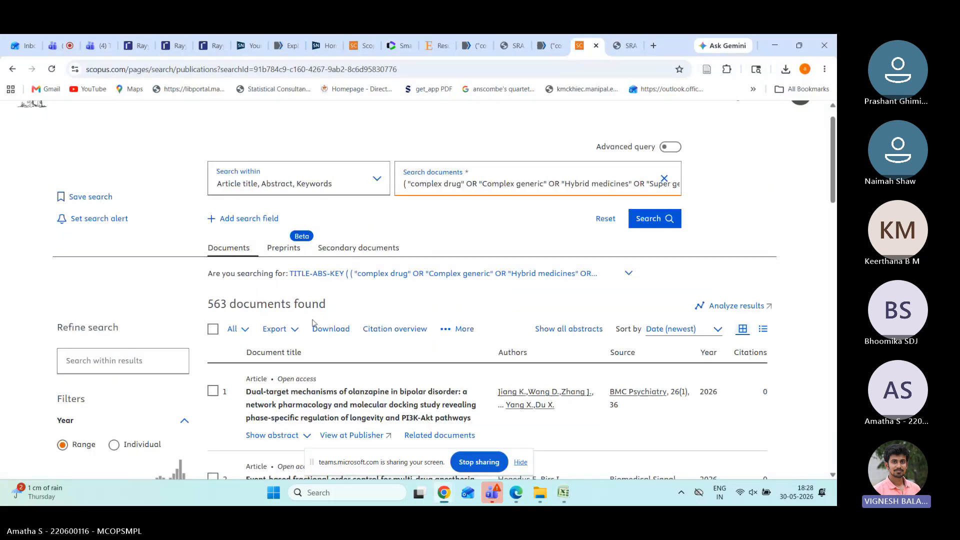
scroll(64, 382, down, 3)
click(71, 365)
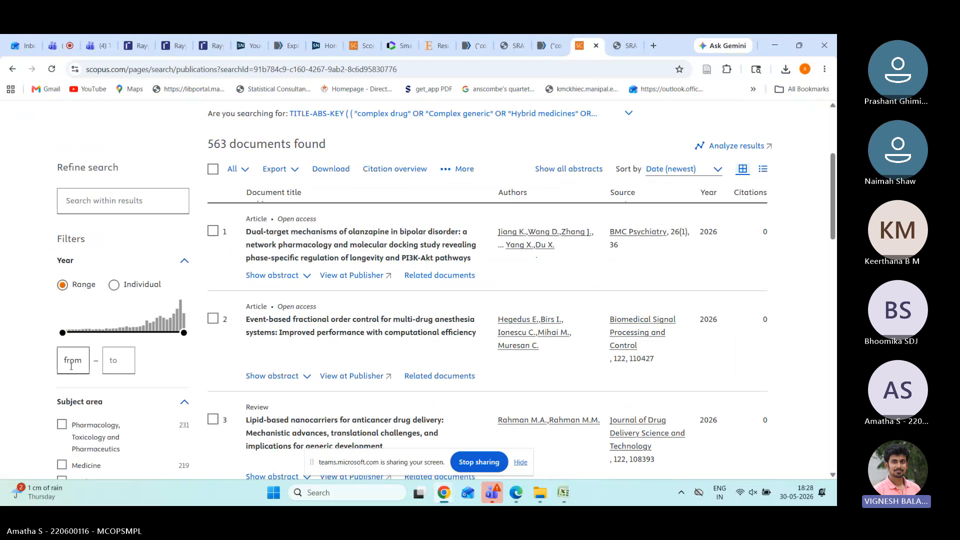
text(2014)
click(150, 360)
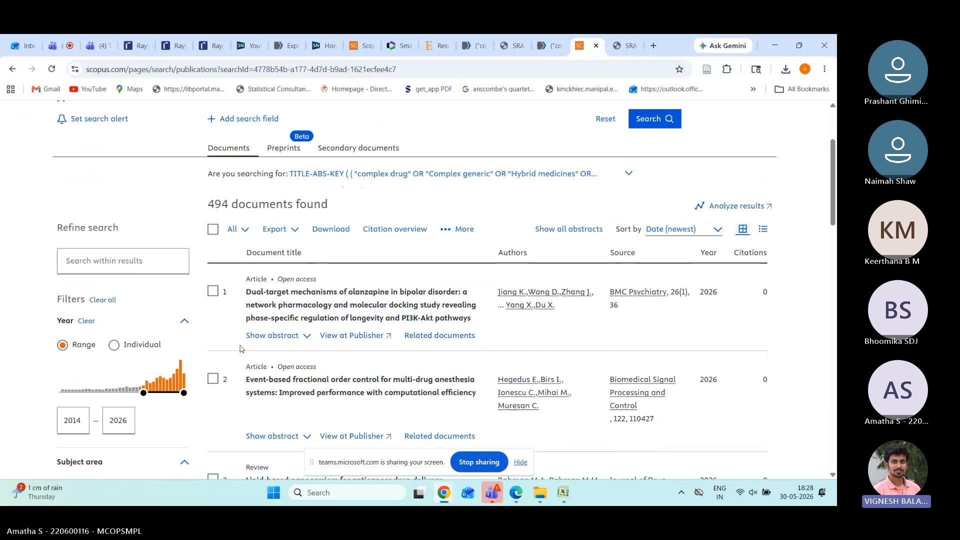
Step: Limit the results to English-language documents, leaving 476
scroll(240, 349, down, 8)
click(61, 295)
scroll(100, 350, down, 4)
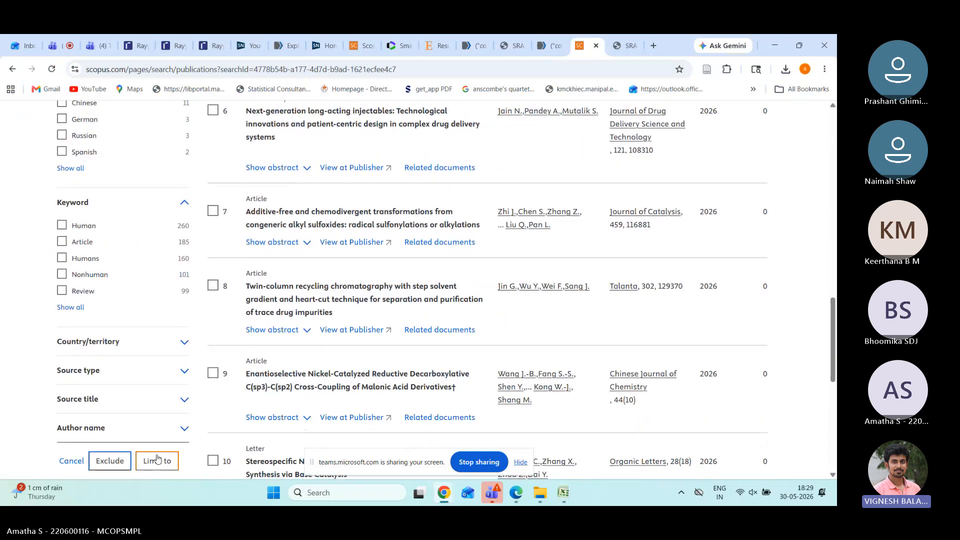
click(157, 460)
scroll(399, 300, up, 3)
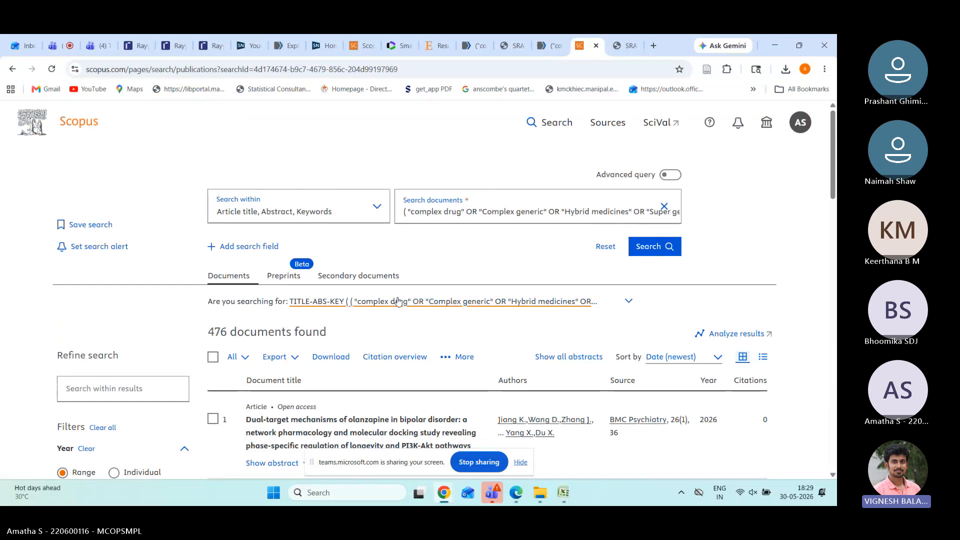
Step: Bring up the Search Strategy workbook showing 357 PubMed, 753 Scopus and 341 Embase results
mouse_move(563, 493)
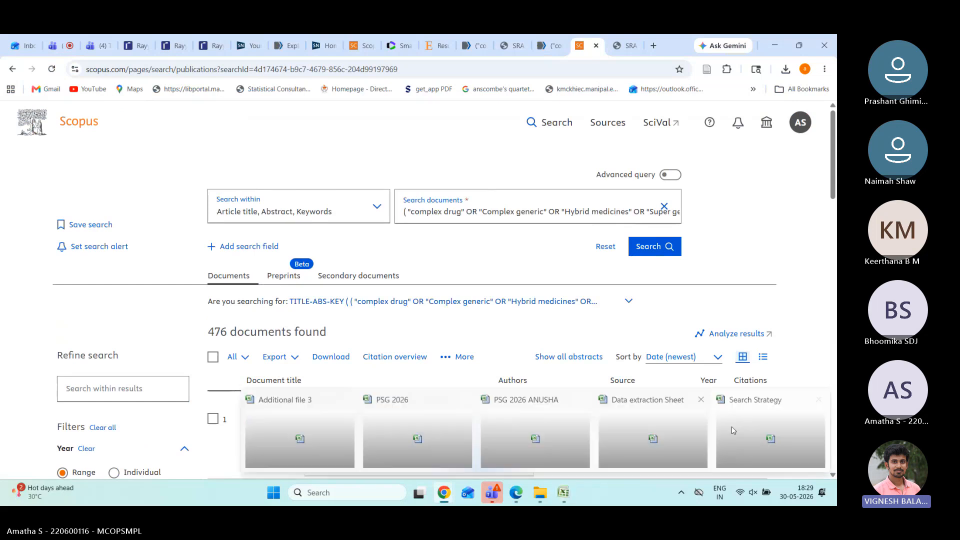
click(733, 430)
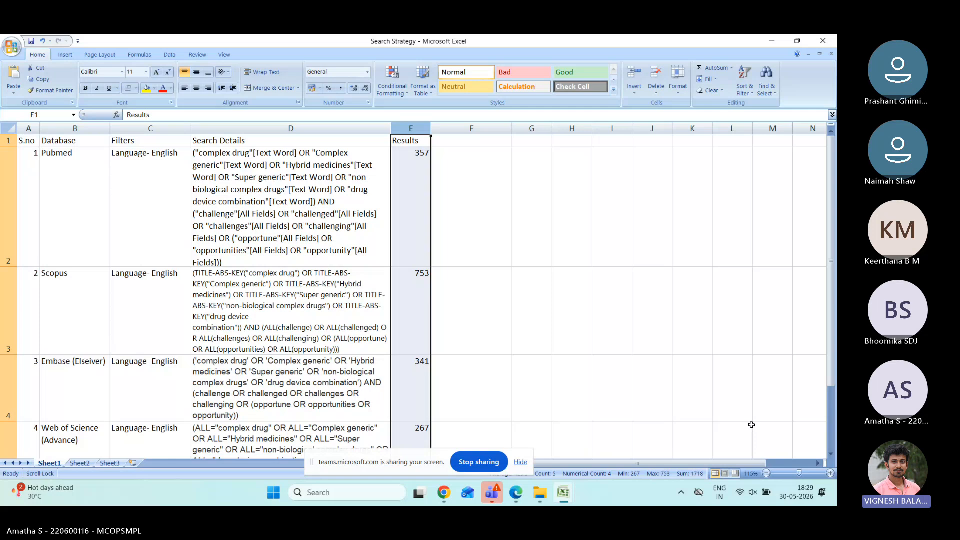
mouse_move(448, 505)
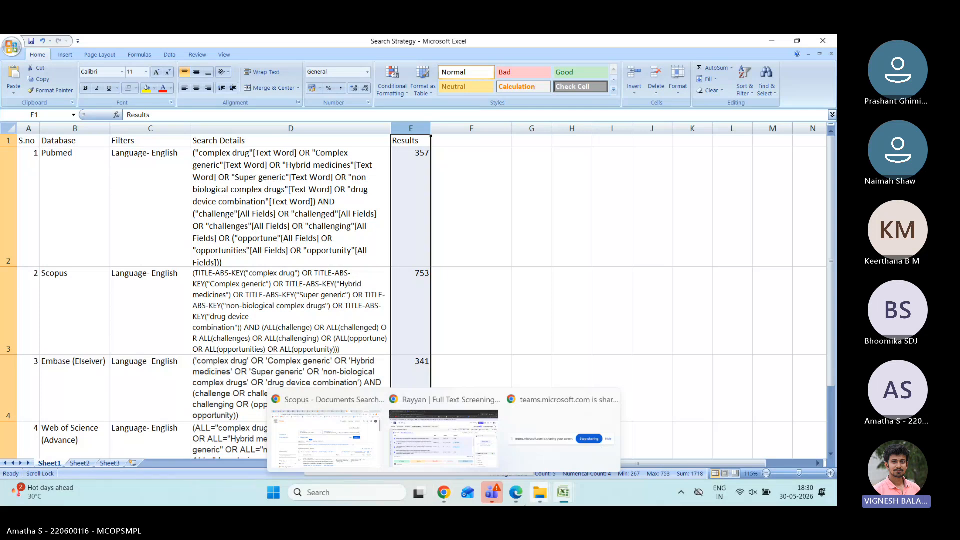
mouse_move(541, 501)
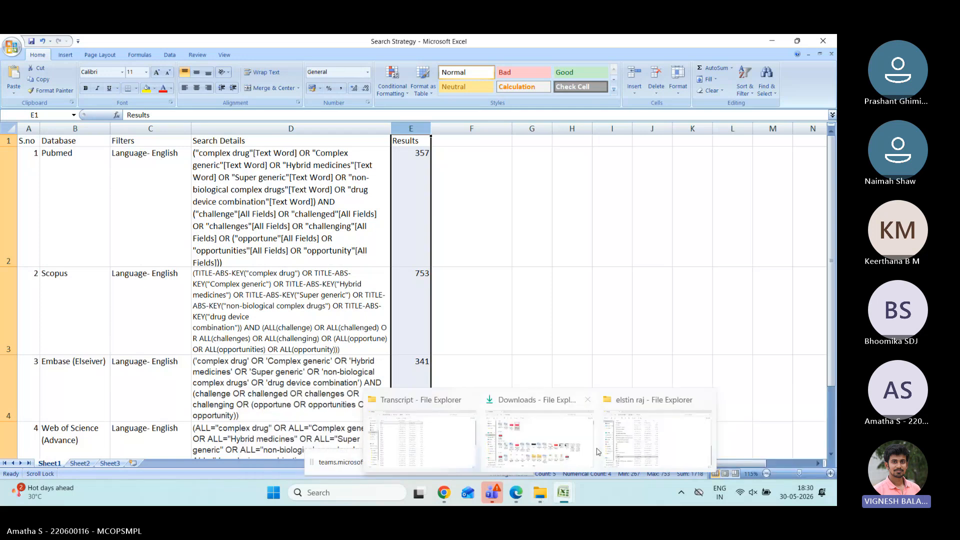
mouse_move(634, 442)
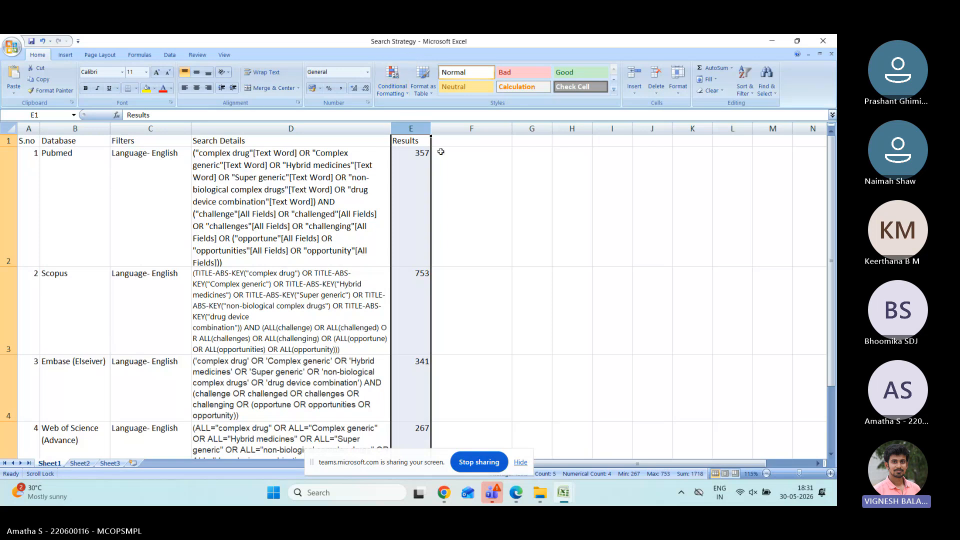
mouse_move(492, 502)
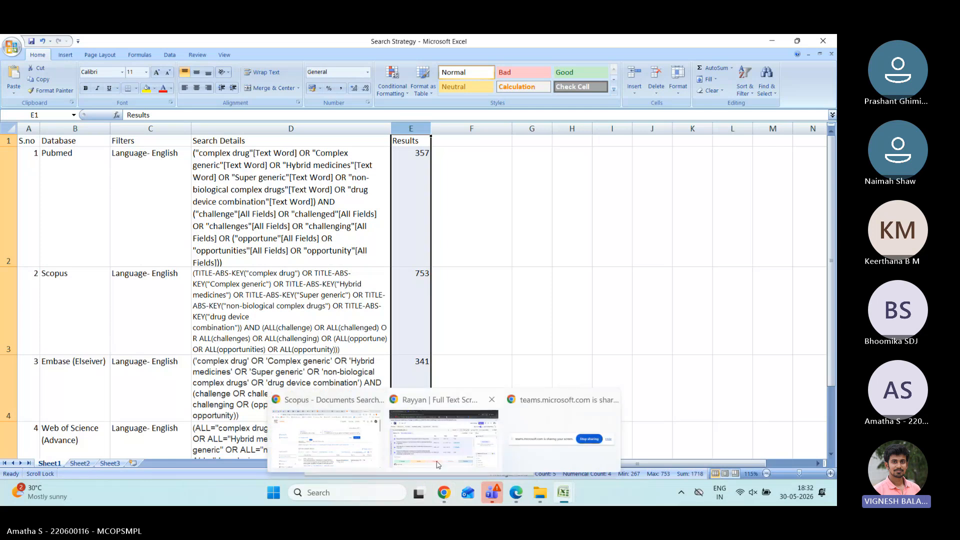
mouse_move(435, 499)
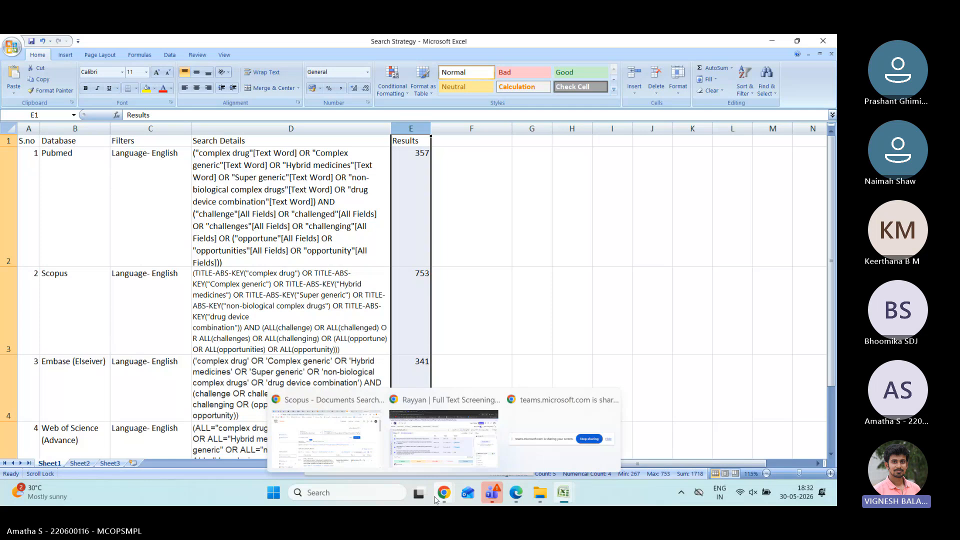
Step: Open the PubMed Central scoping review 'Exploring the challenges faced by generic version of complex drugs'
click(348, 456)
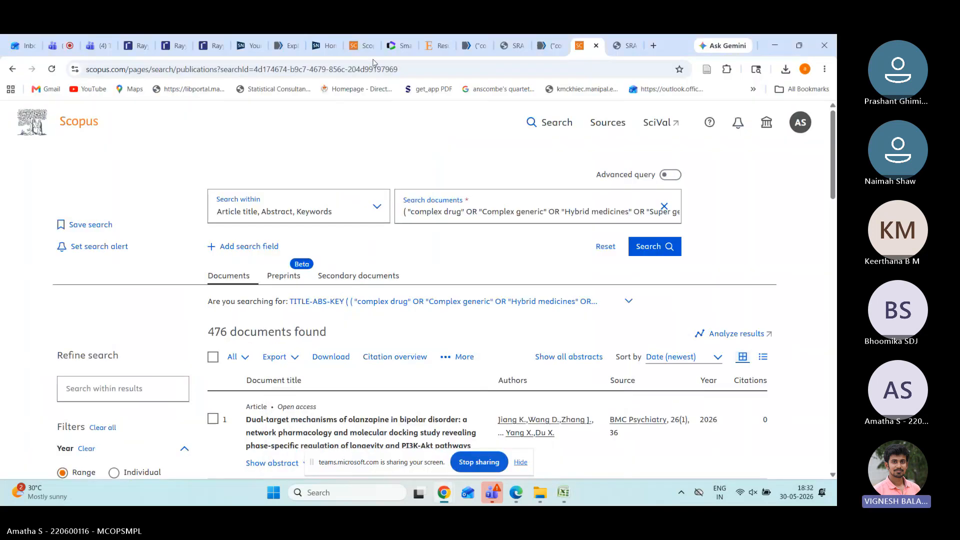
click(295, 53)
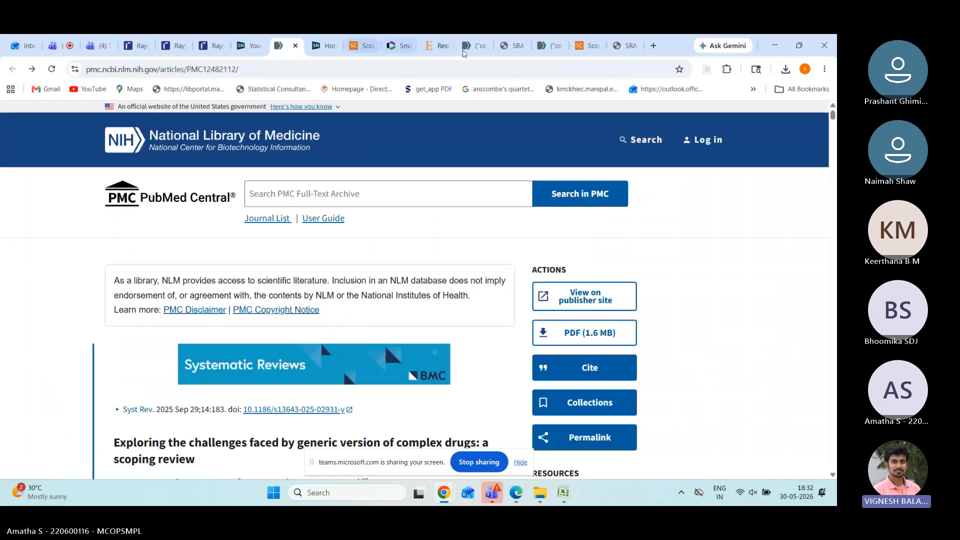
Step: Return to PubMed's 466 complex drug results, ticking and unticking the first result
click(618, 52)
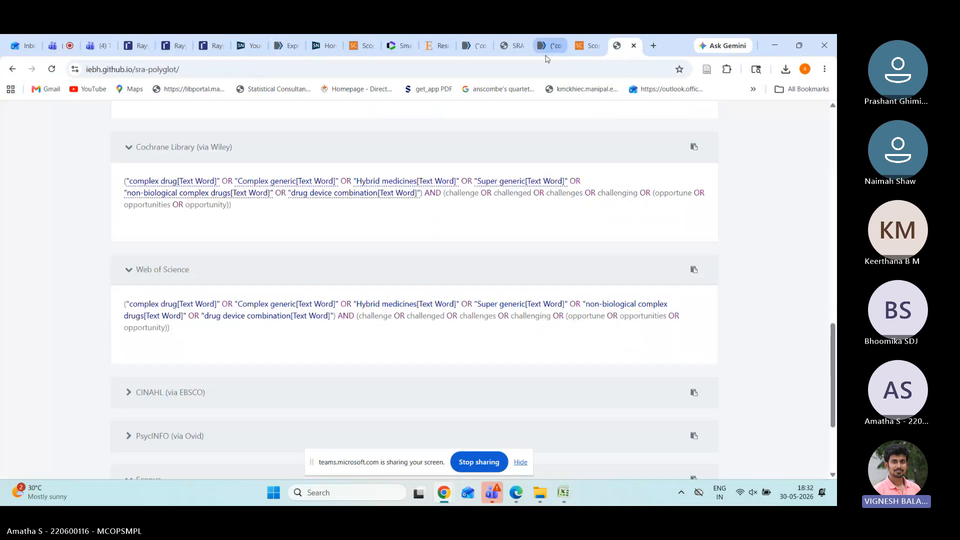
click(550, 51)
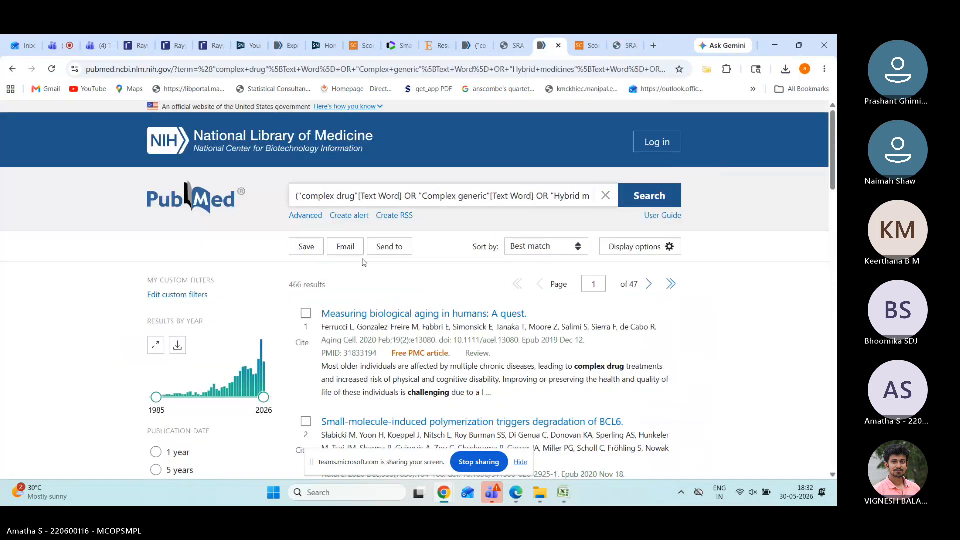
click(307, 314)
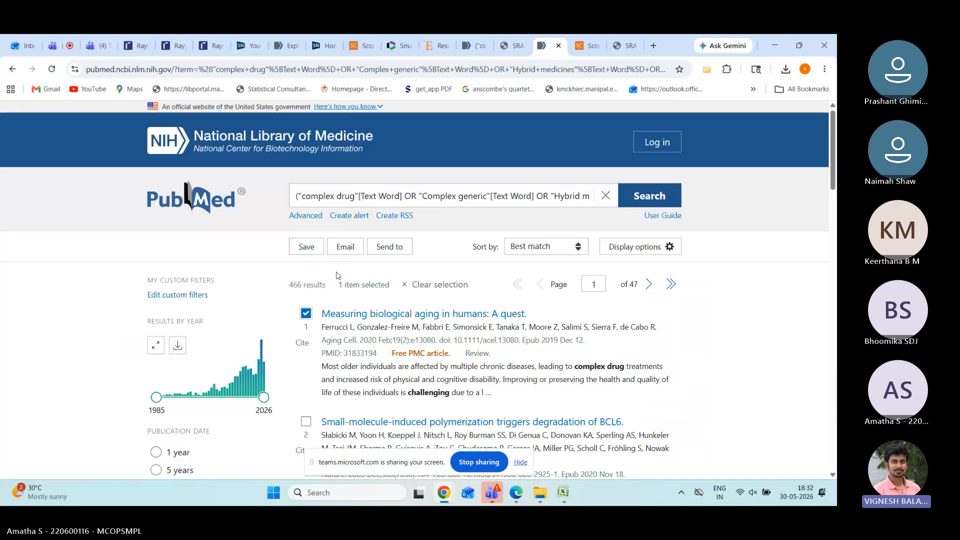
click(310, 311)
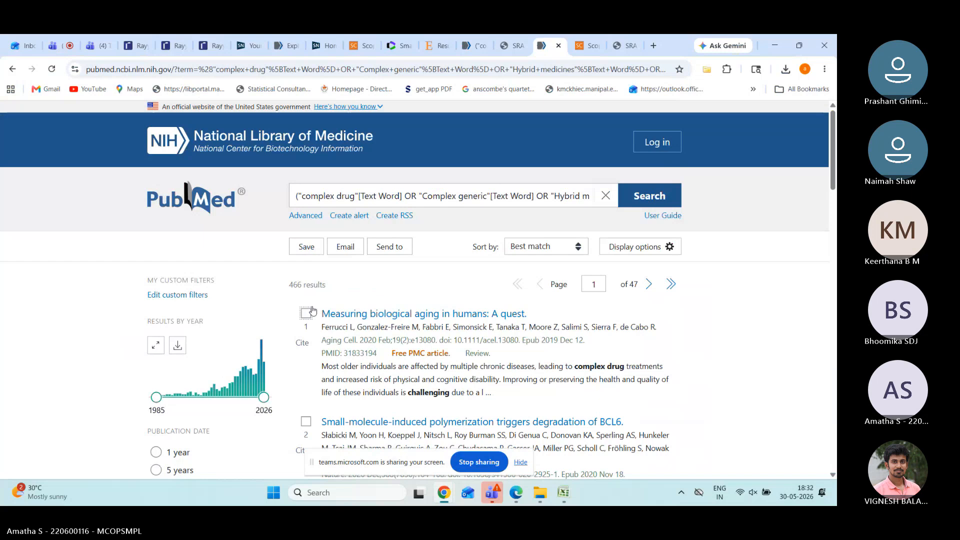
scroll(381, 292, down, 1)
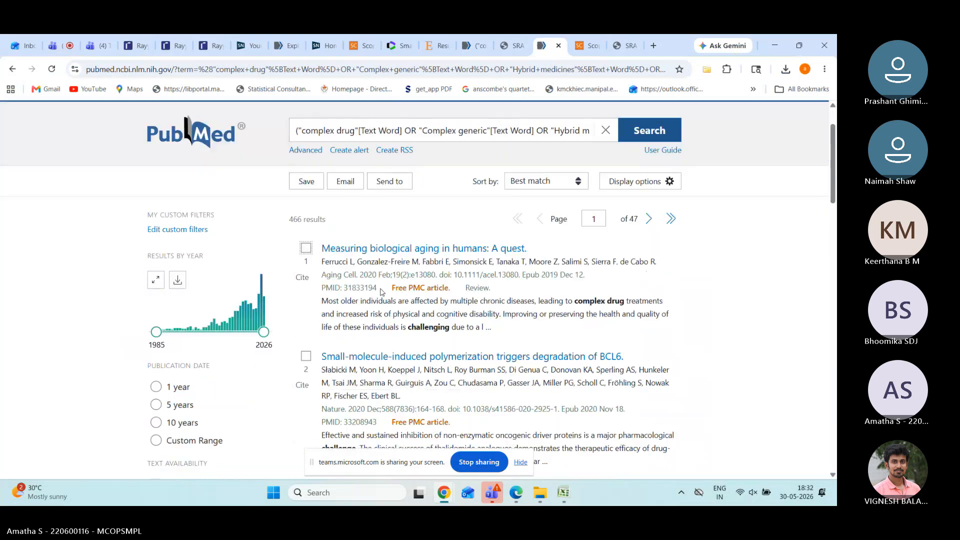
scroll(381, 292, up, 1)
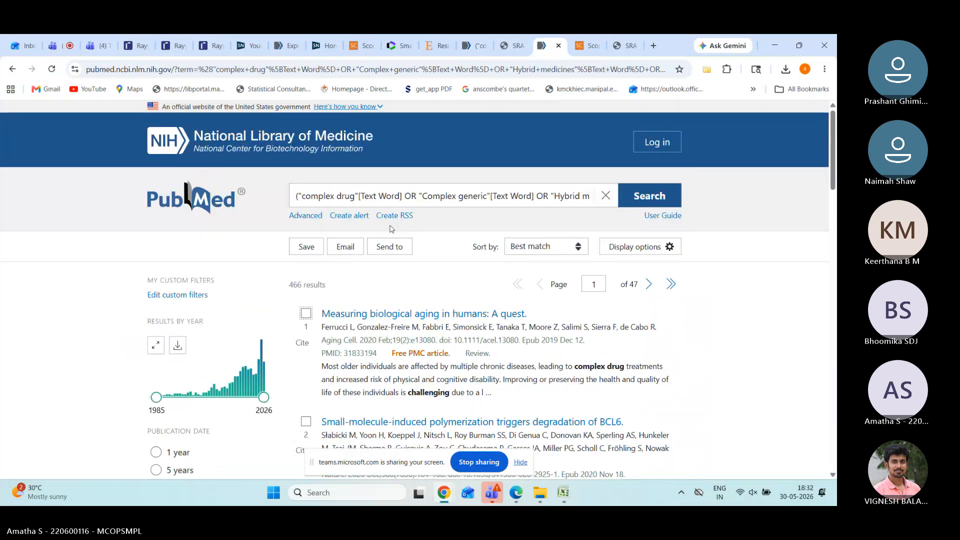
Step: Export all 466 PubMed results as a CSV citation file
click(306, 247)
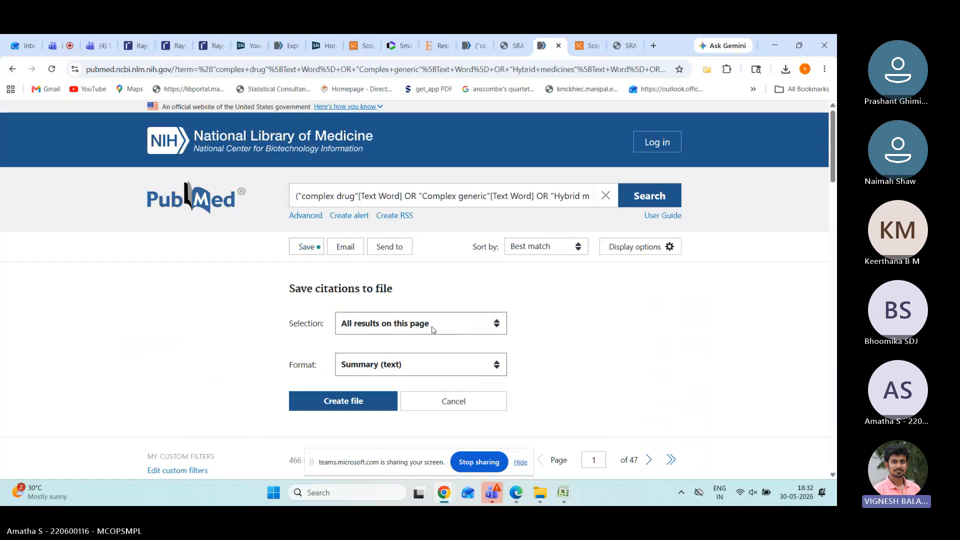
click(492, 333)
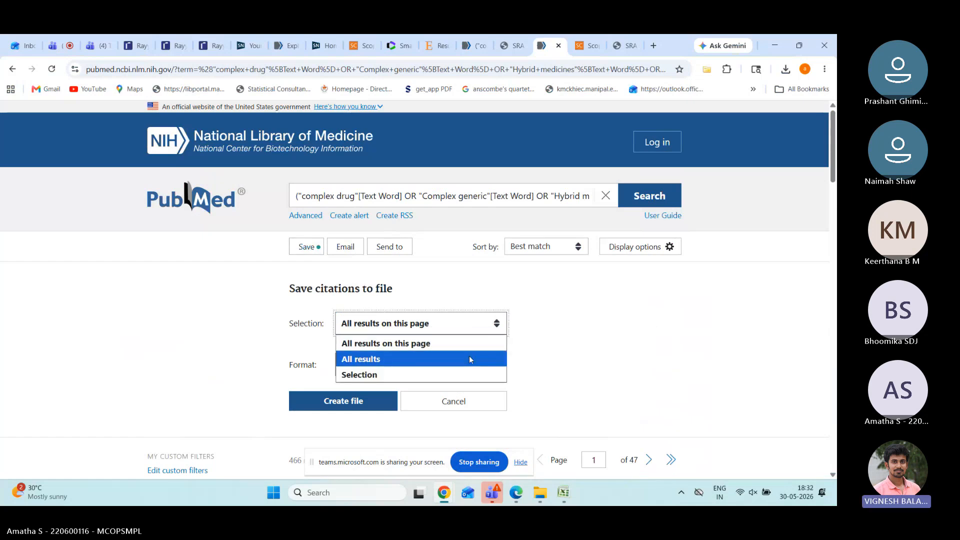
click(469, 359)
click(477, 327)
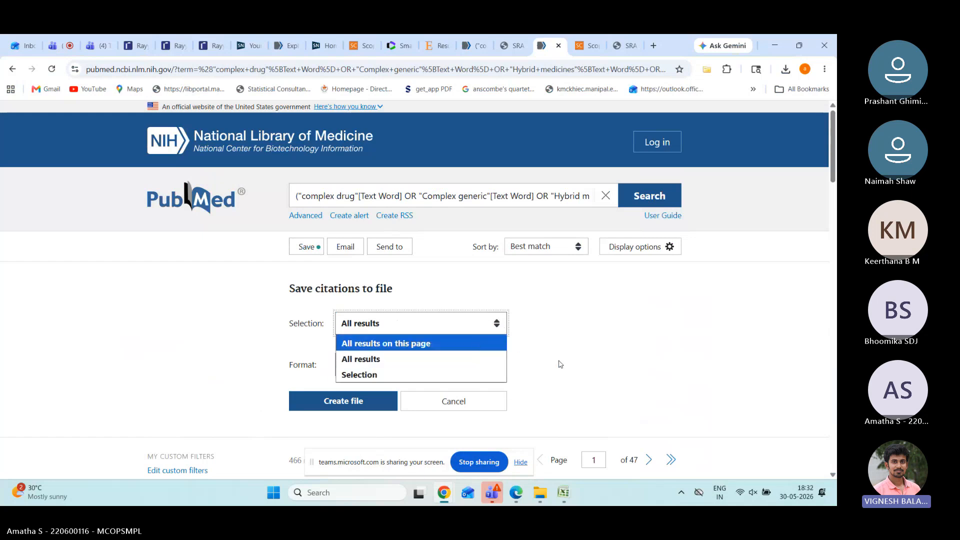
scroll(560, 364, down, 8)
scroll(558, 365, up, 8)
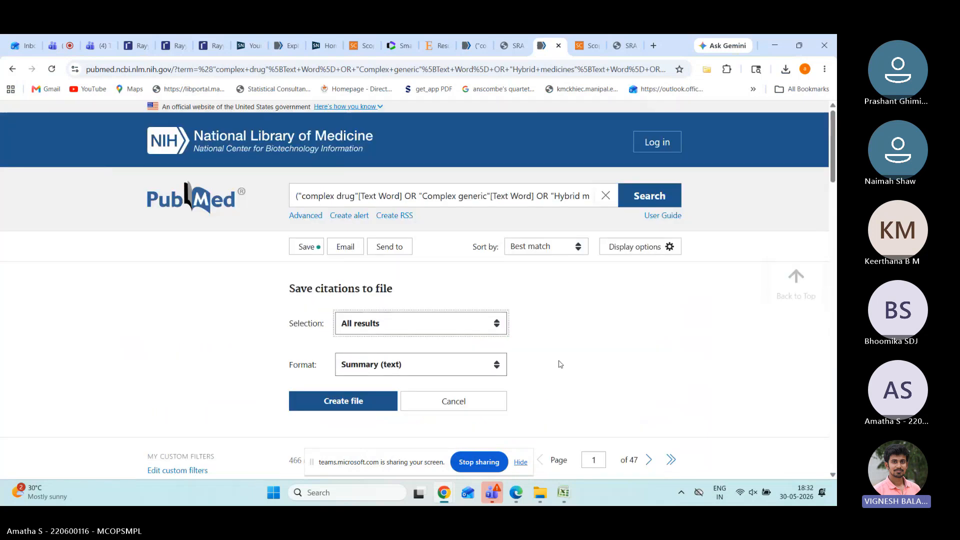
click(502, 324)
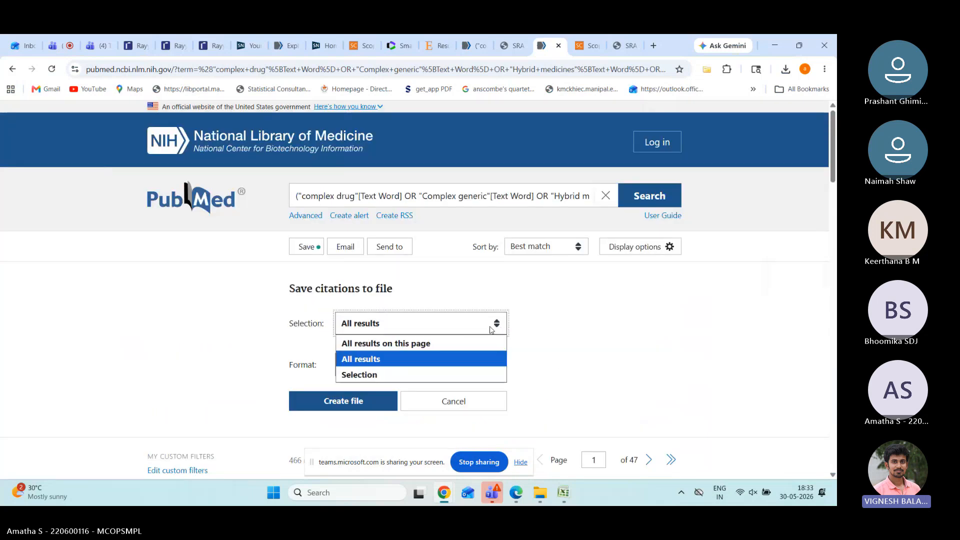
click(452, 361)
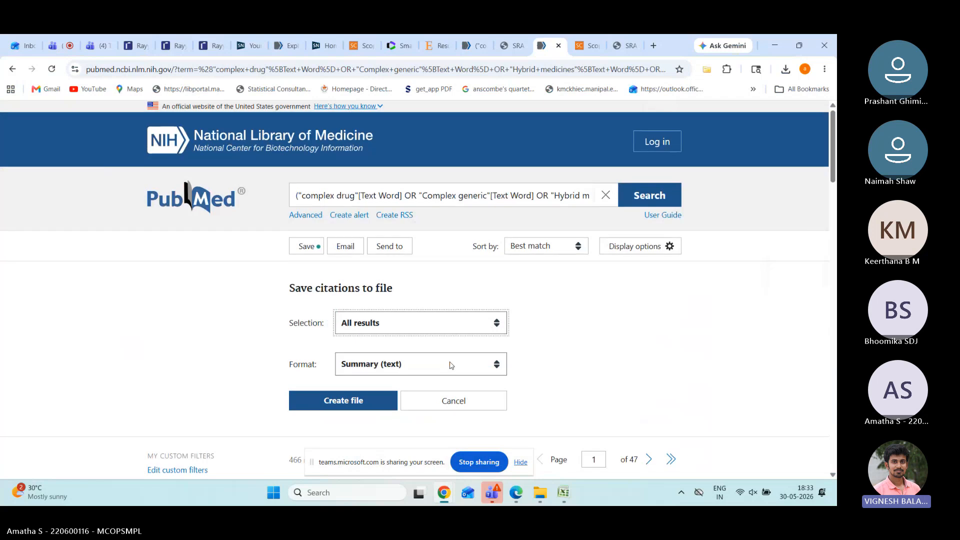
scroll(451, 365, down, 3)
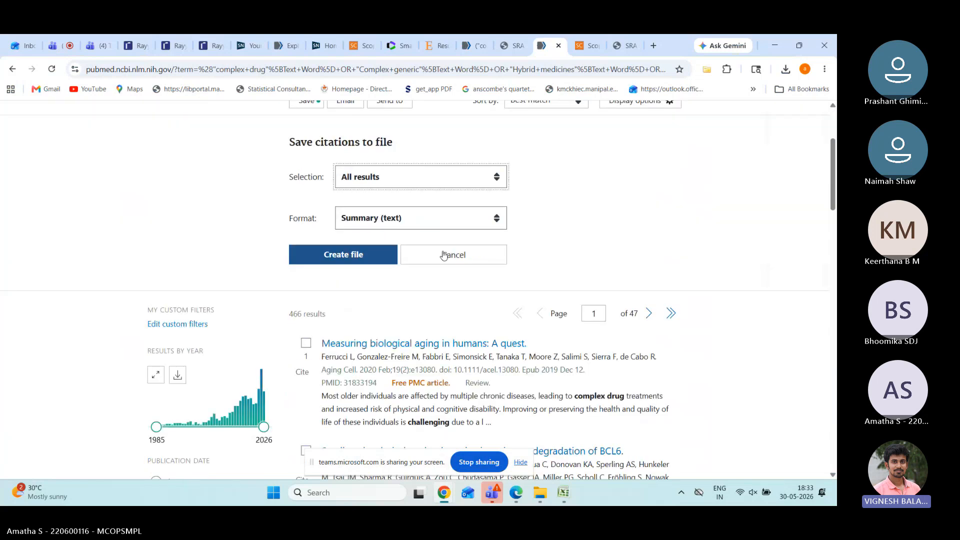
click(496, 224)
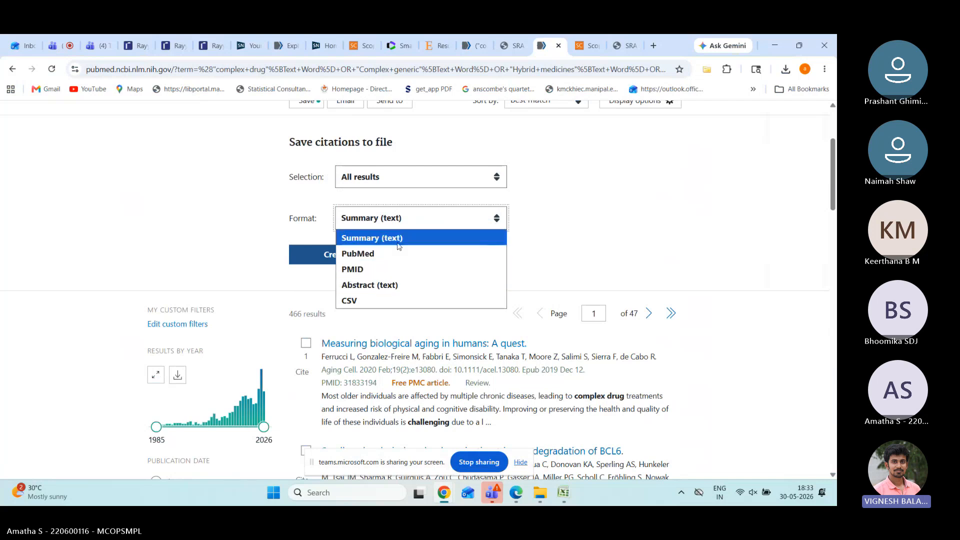
click(370, 297)
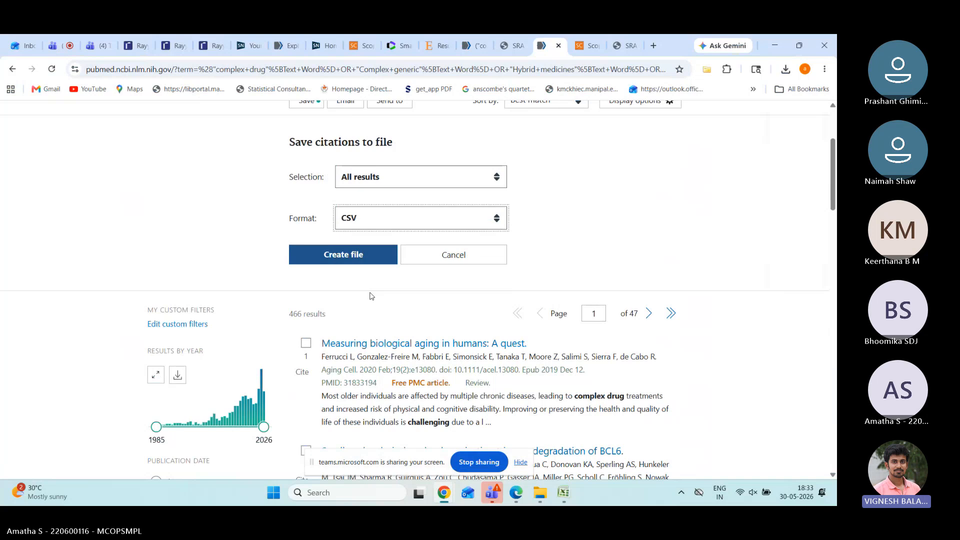
click(344, 257)
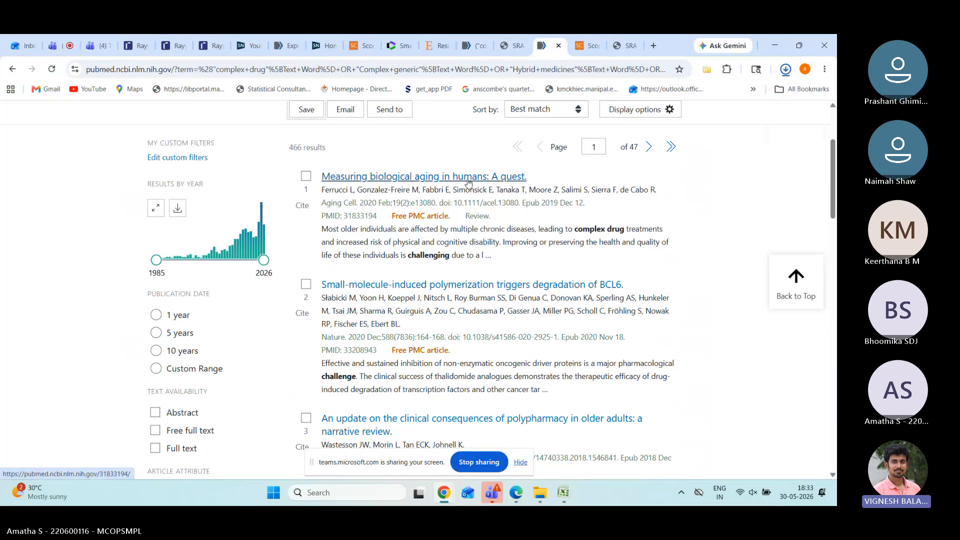
Step: Widen the Scopus year range to start at 1991, giving 957 documents
click(362, 50)
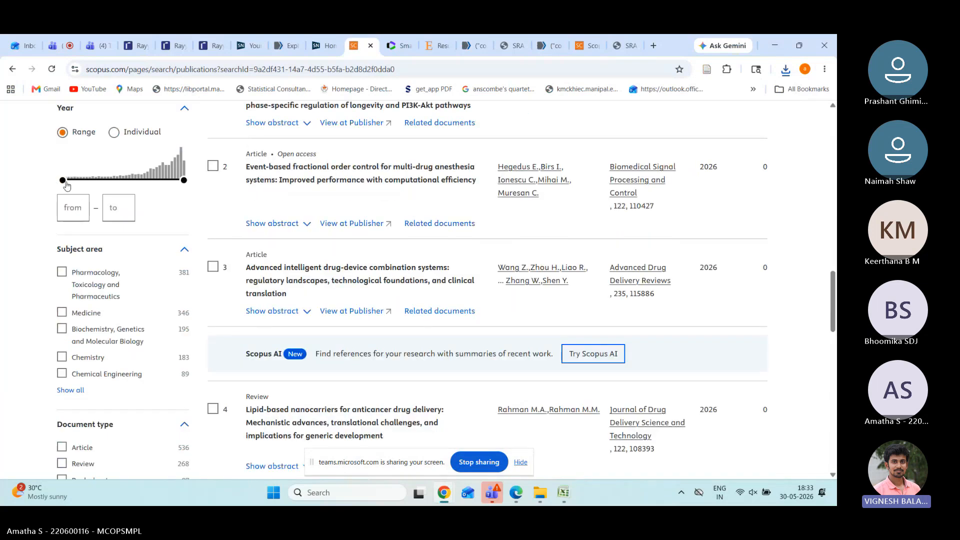
drag(63, 180, 77, 180)
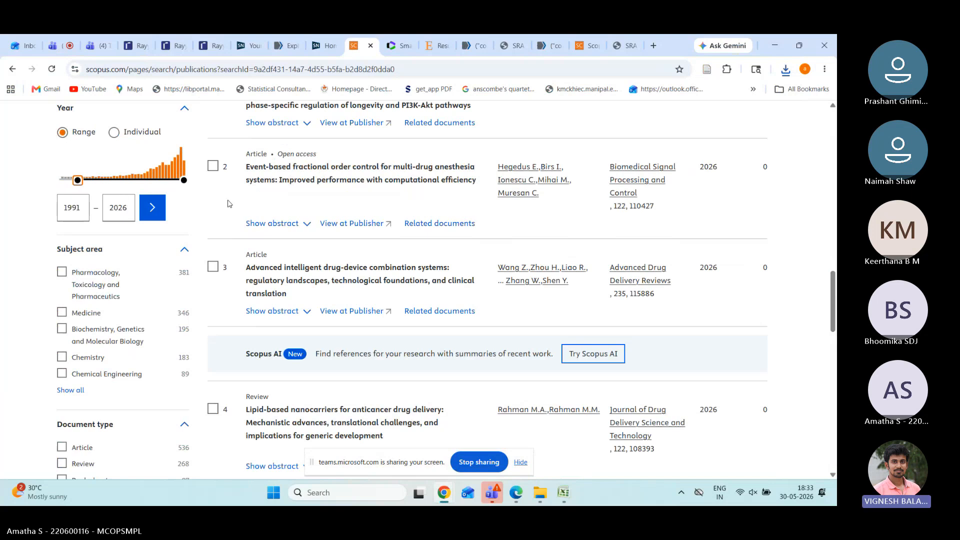
scroll(235, 202, up, 2)
scroll(220, 260, up, 2)
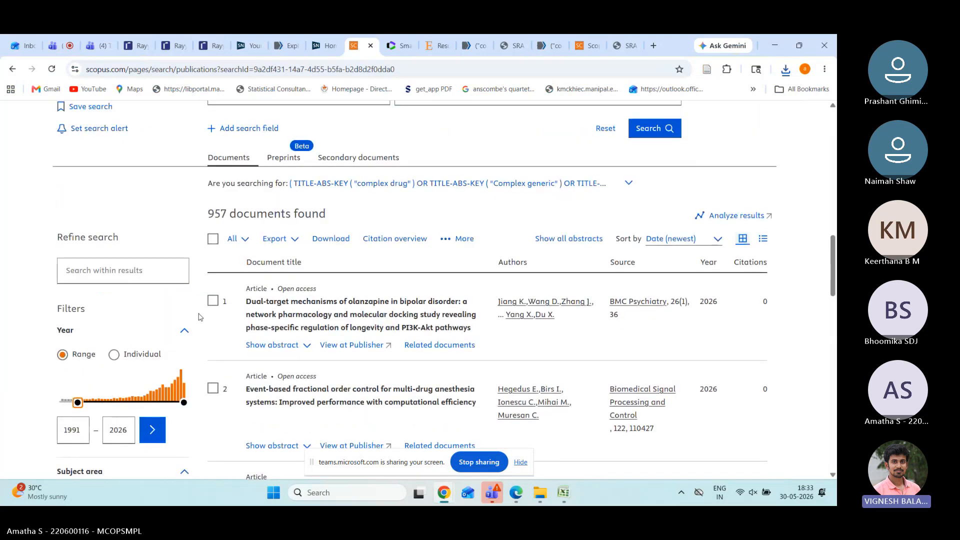
Step: Select all 957 found documents and bring up the export formats
click(212, 241)
click(235, 244)
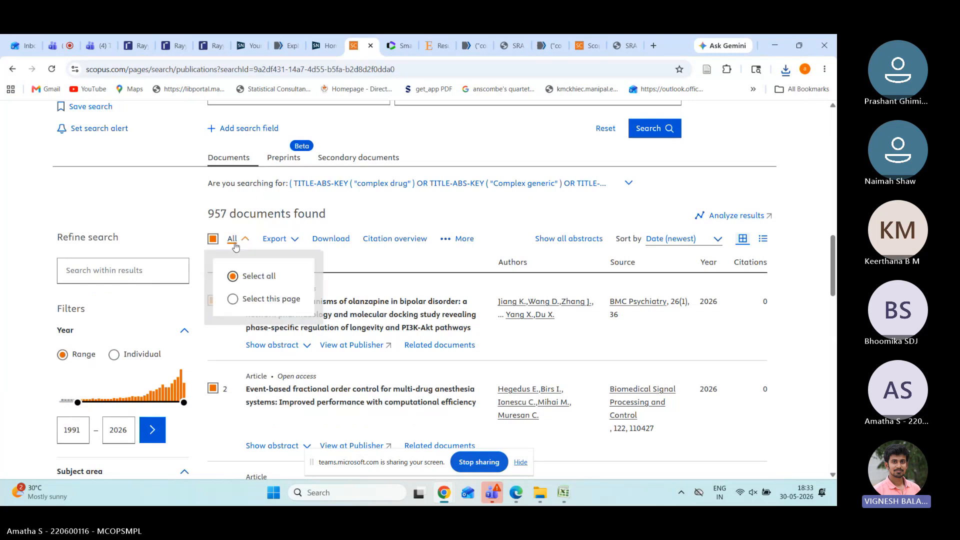
click(213, 239)
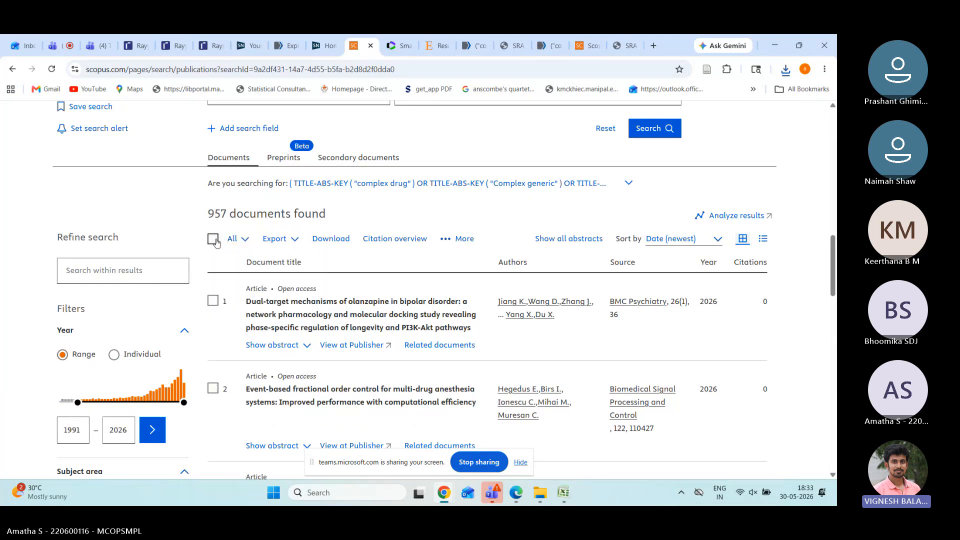
click(214, 240)
click(275, 239)
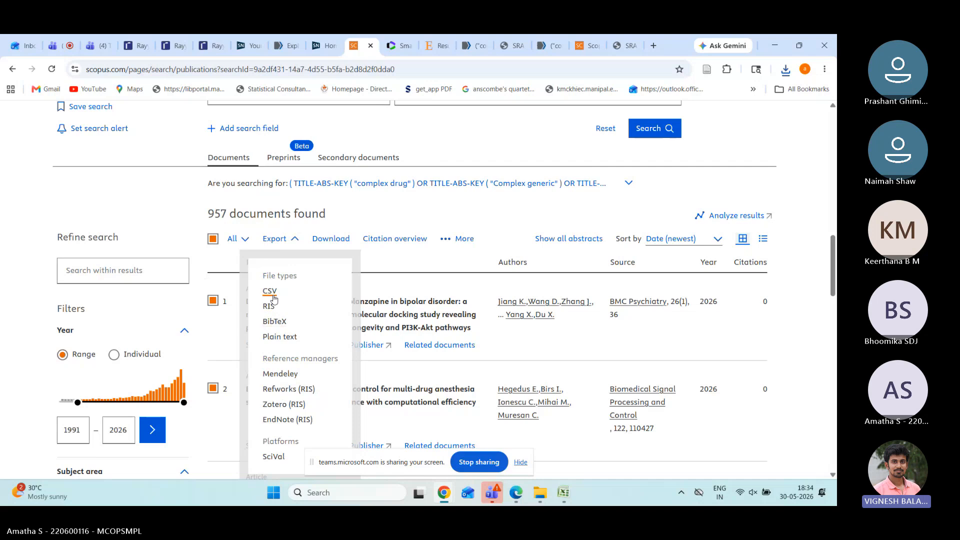
Step: Export all 957 Scopus documents to CSV, including abstracts and keywords
click(275, 299)
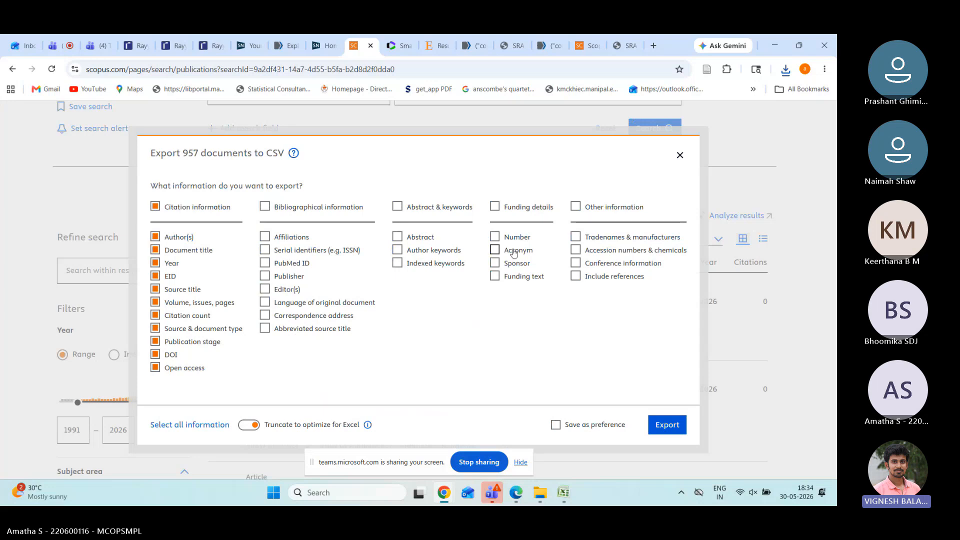
click(401, 216)
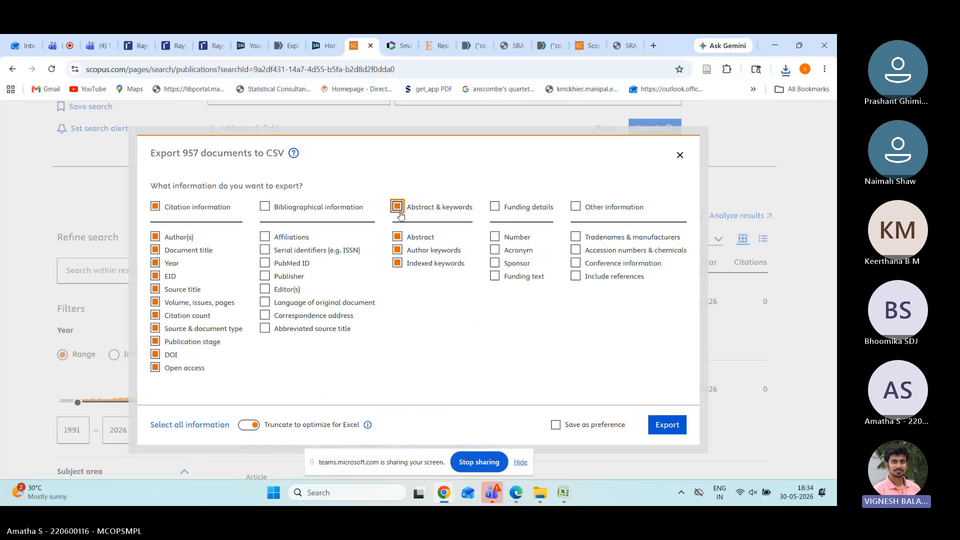
click(682, 158)
click(291, 241)
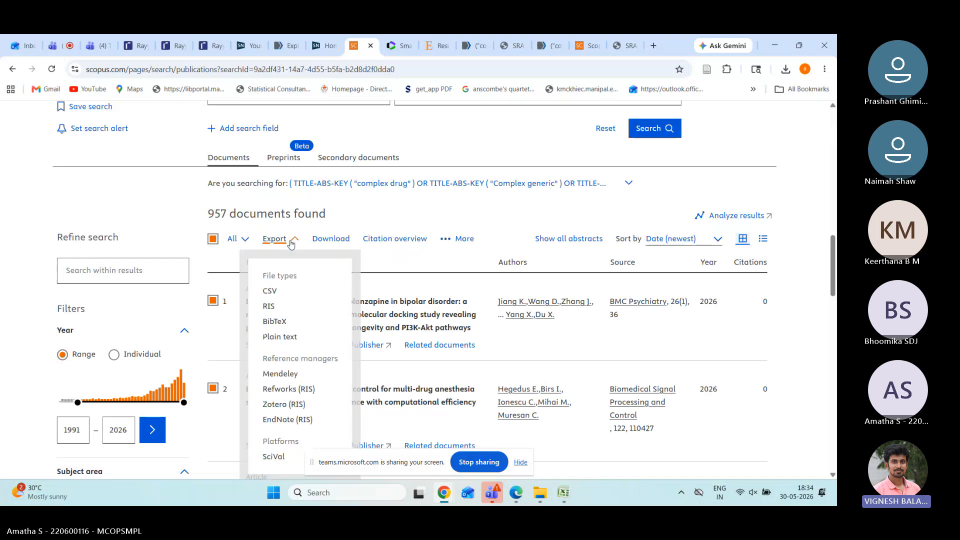
click(269, 292)
click(397, 207)
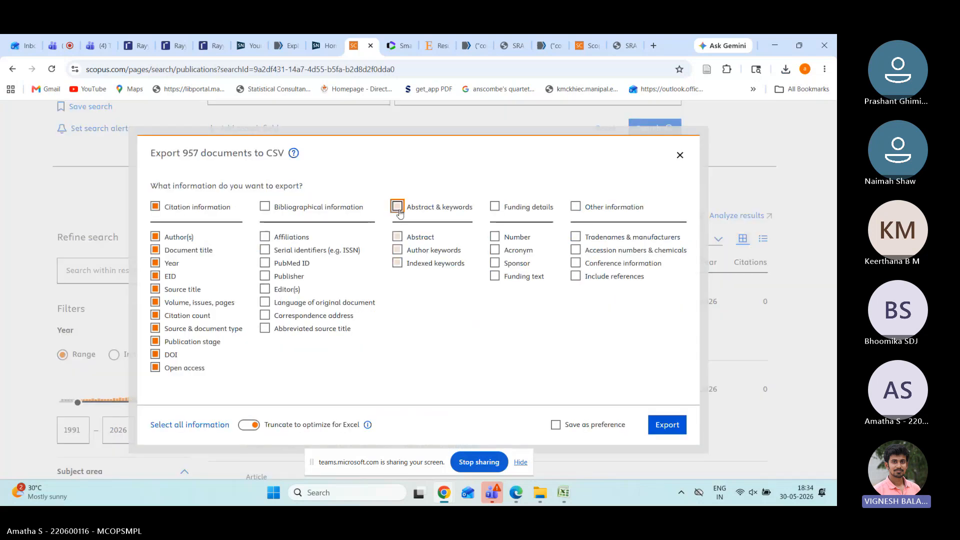
click(681, 426)
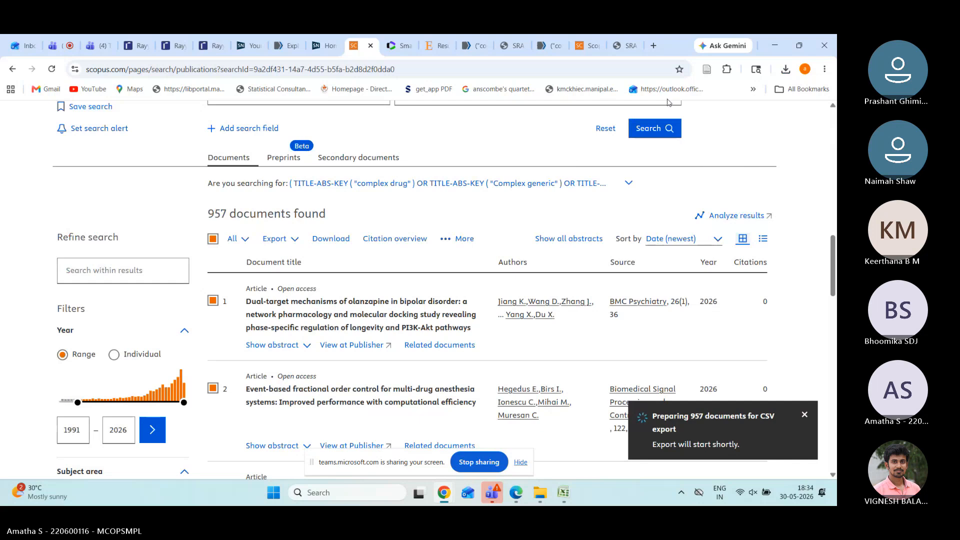
Step: Go to Embase's 485 complex drug results, dismiss the research invitation, and review the list
click(434, 45)
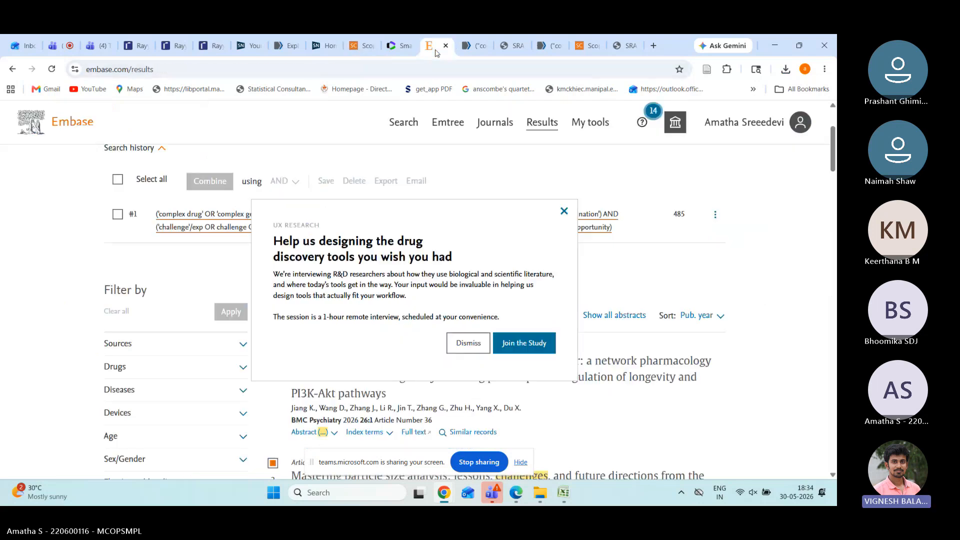
click(563, 212)
scroll(586, 304, up, 3)
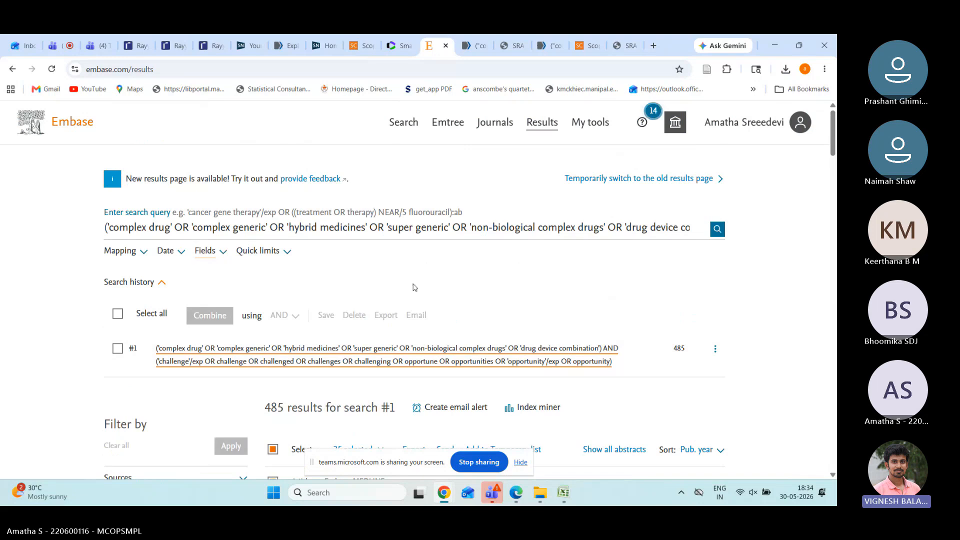
scroll(433, 290, down, 1)
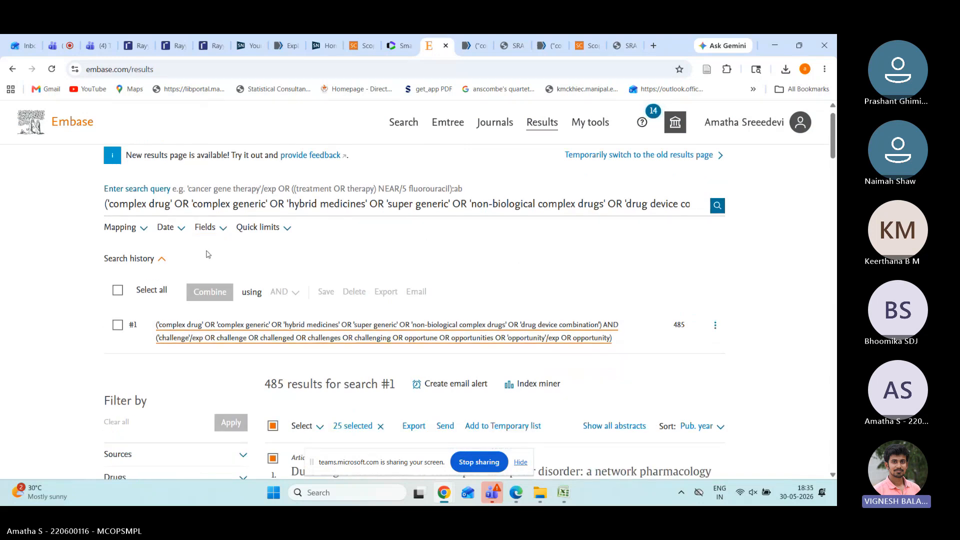
click(219, 227)
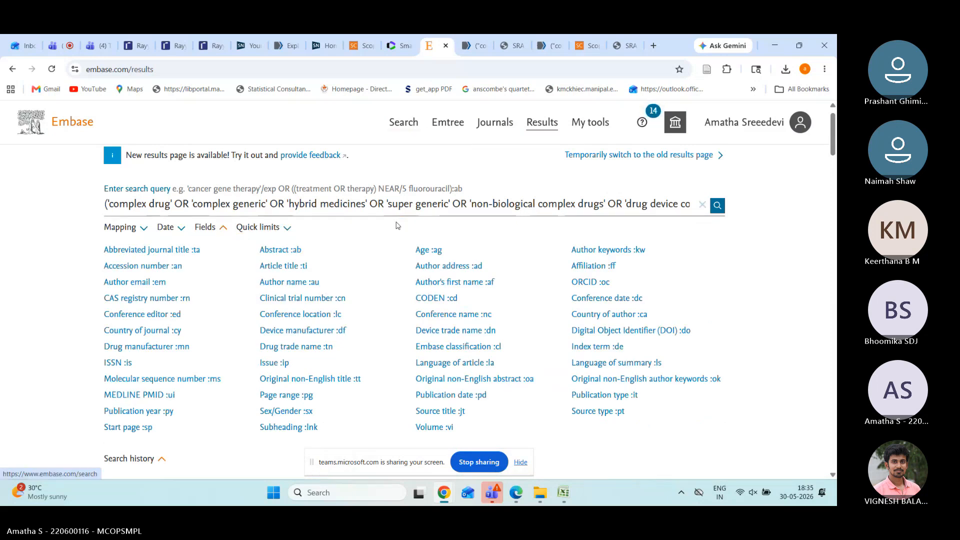
scroll(398, 226, down, 9)
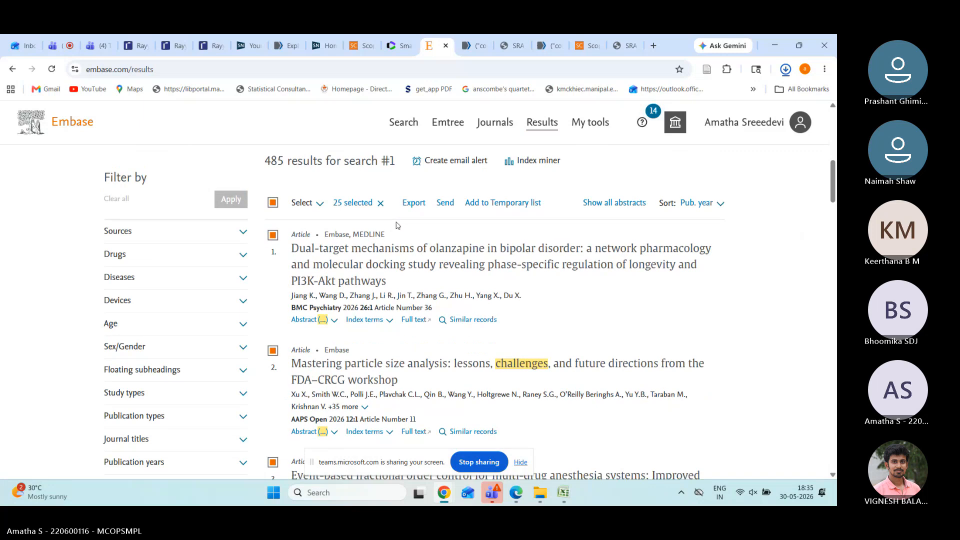
scroll(397, 225, down, 2)
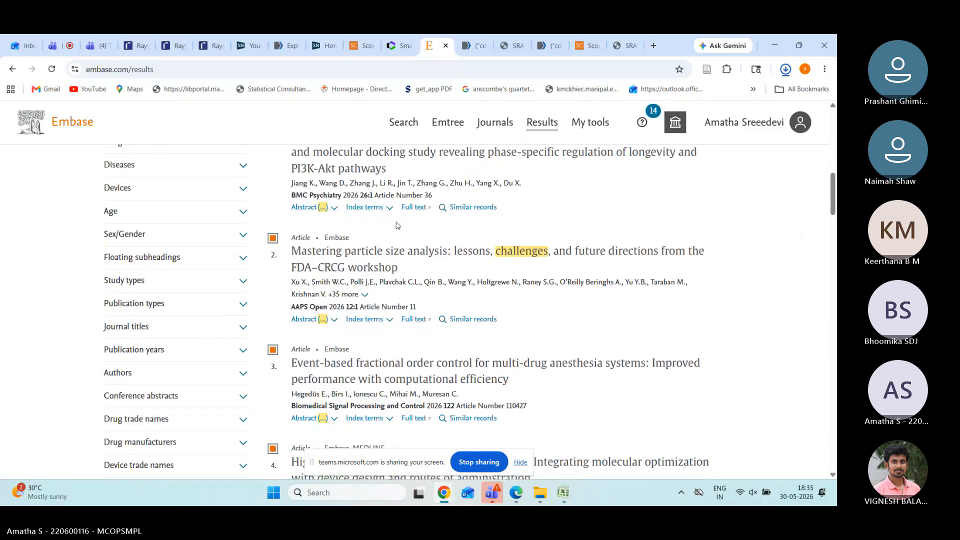
scroll(398, 226, up, 3)
scroll(397, 225, down, 3)
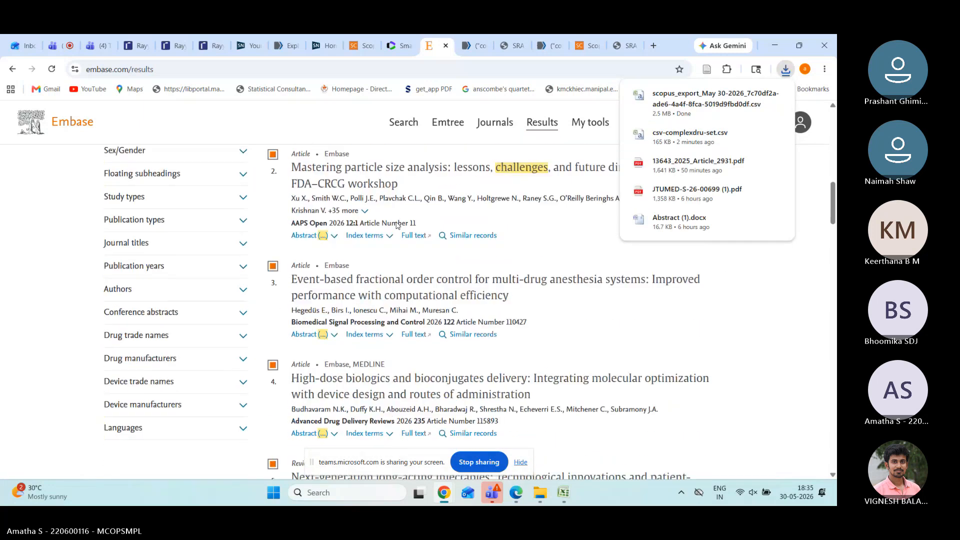
scroll(397, 223, up, 2)
scroll(397, 222, up, 4)
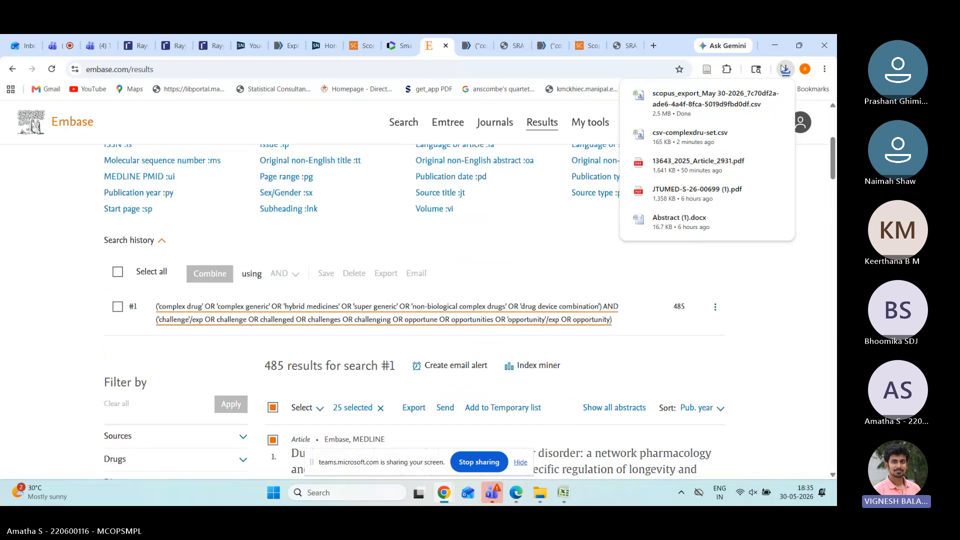
scroll(644, 340, down, 2)
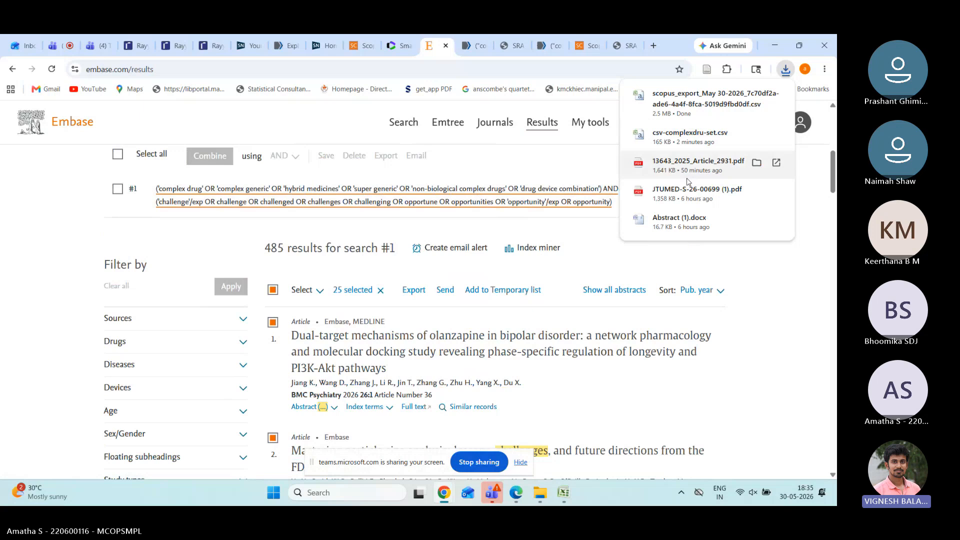
Step: Select all 485 Embase search results
click(274, 291)
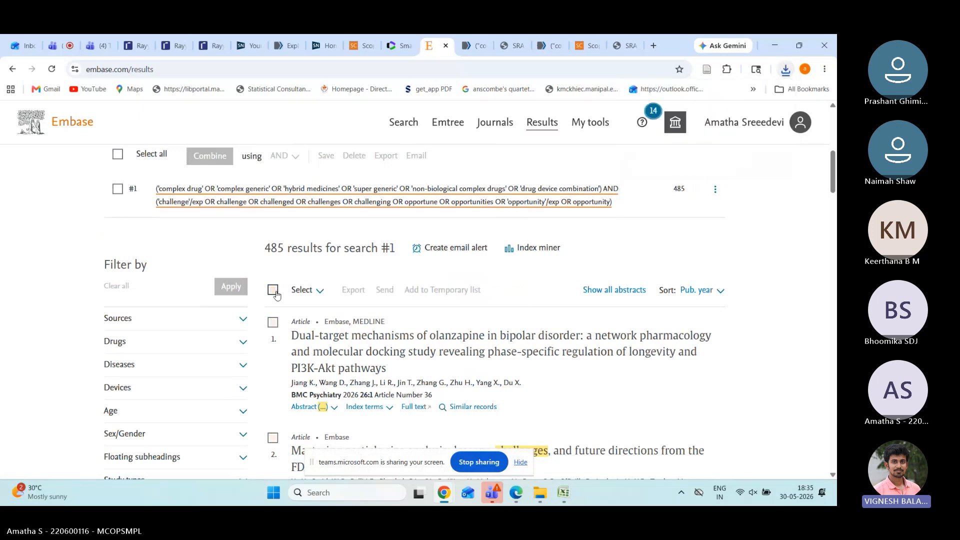
click(273, 290)
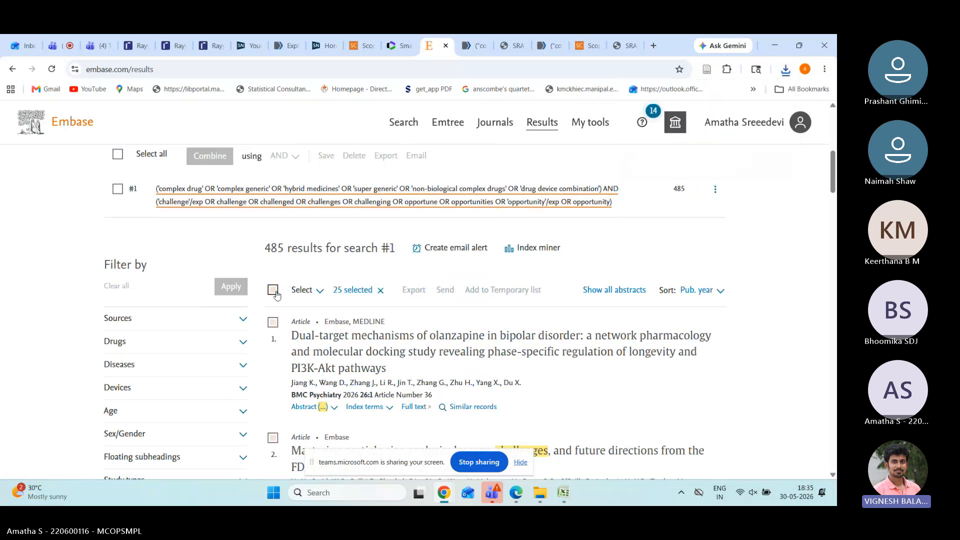
click(318, 291)
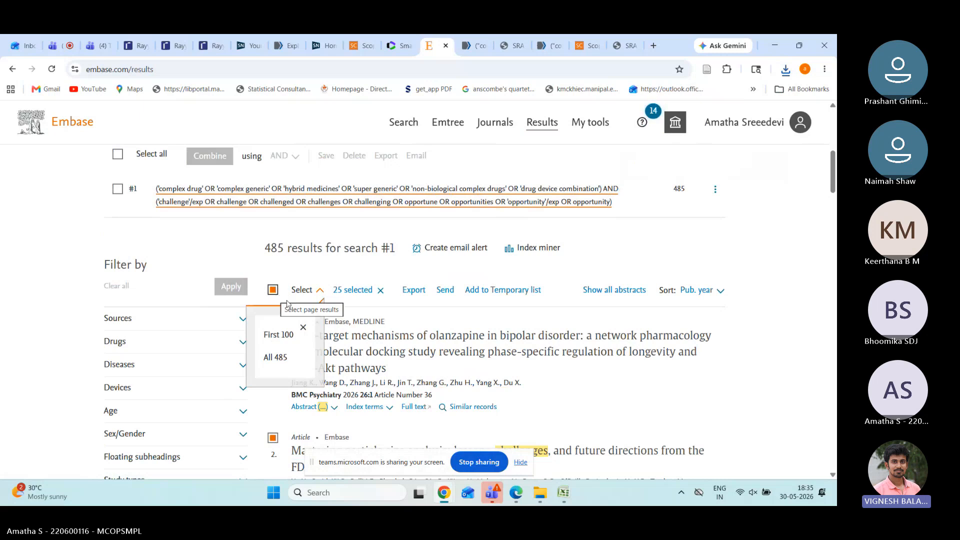
click(282, 359)
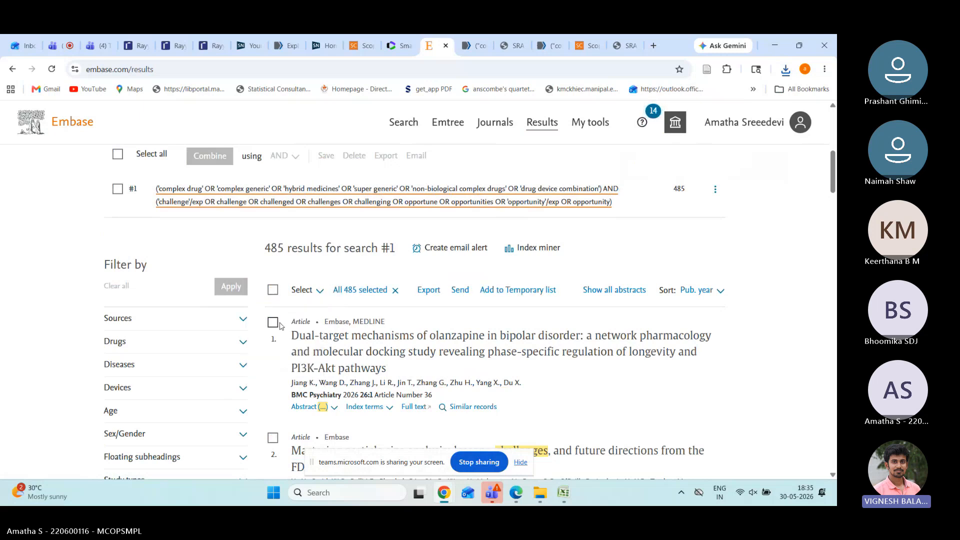
click(273, 291)
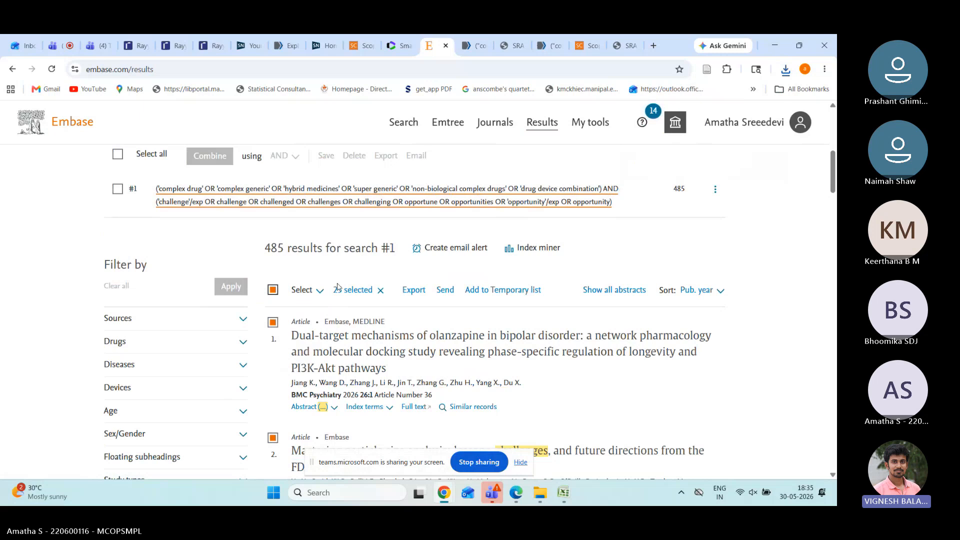
click(381, 292)
click(319, 291)
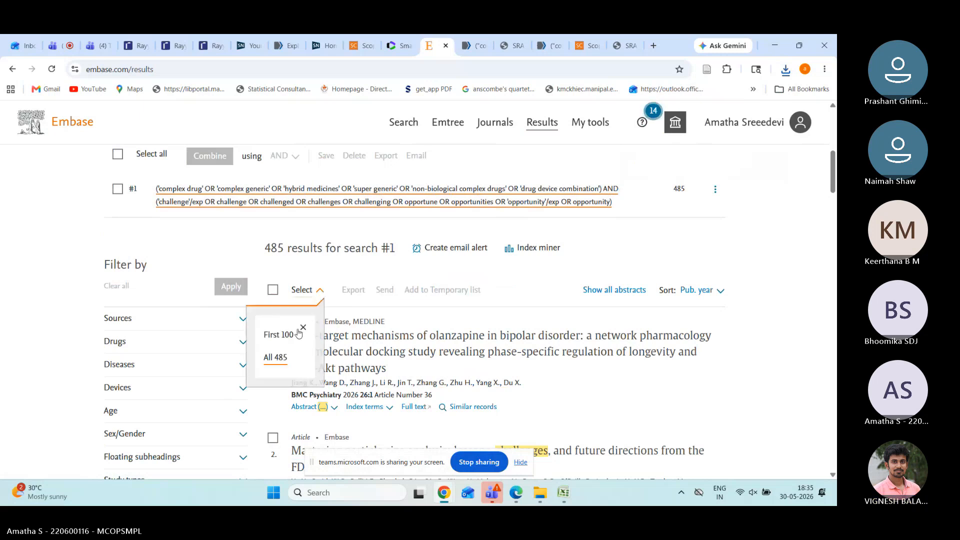
click(280, 359)
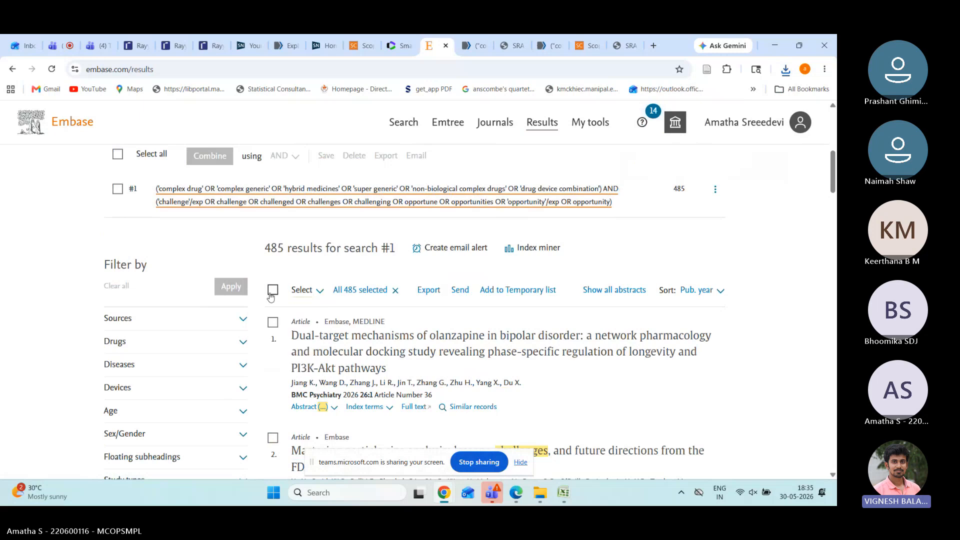
Step: Set the export format for the selected records to CSV
click(414, 292)
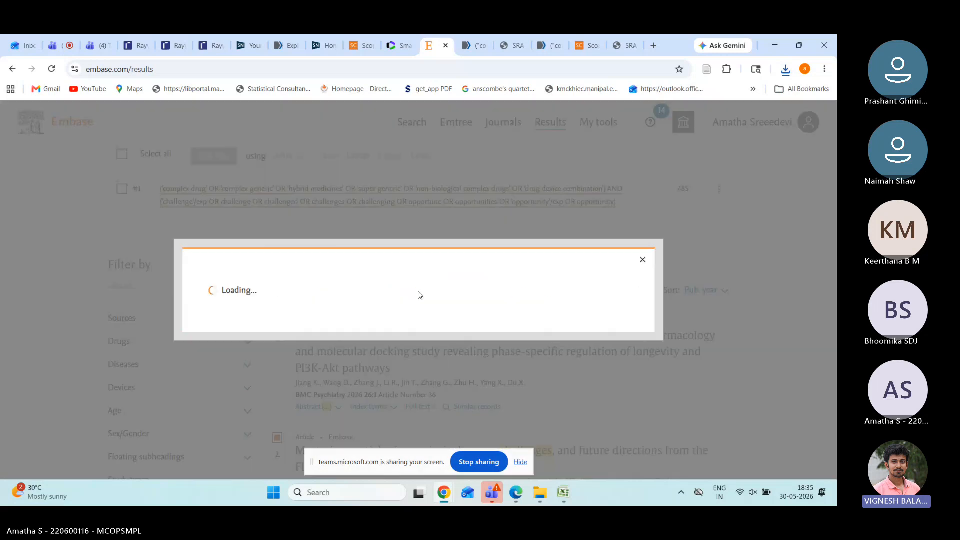
scroll(485, 298, down, 3)
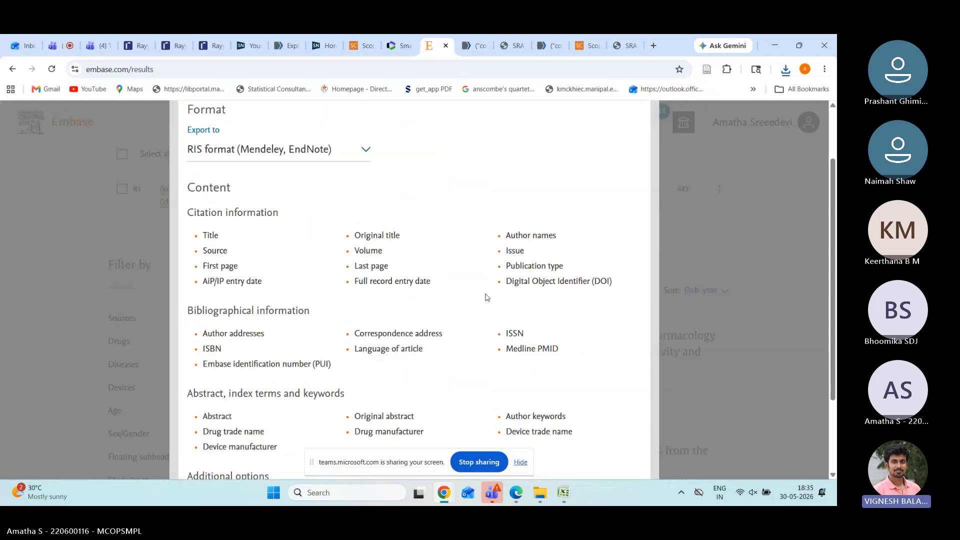
scroll(485, 297, down, 1)
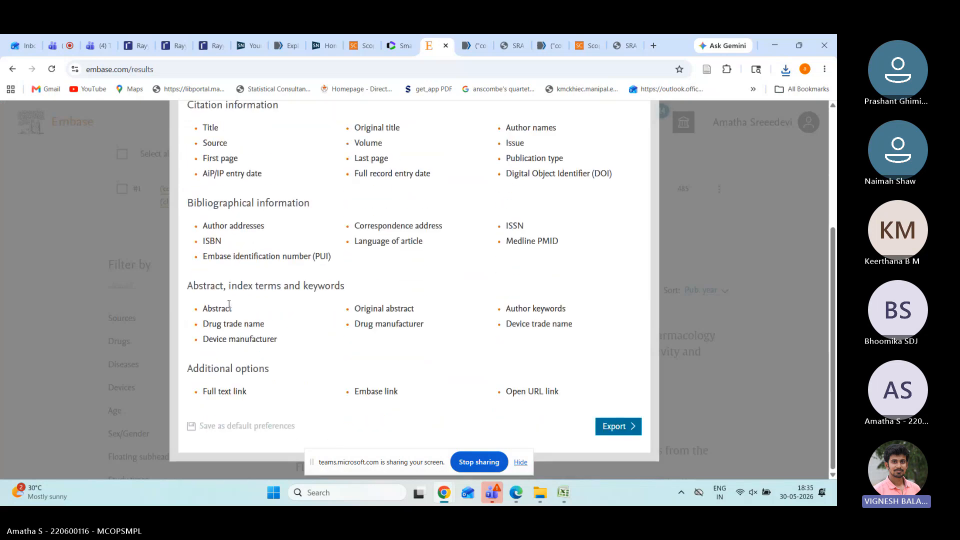
scroll(412, 300, up, 2)
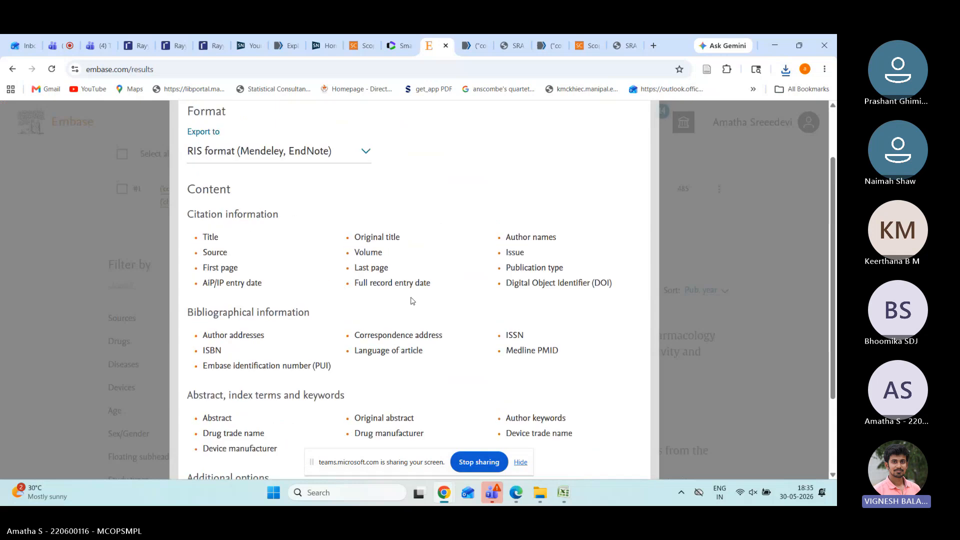
click(370, 153)
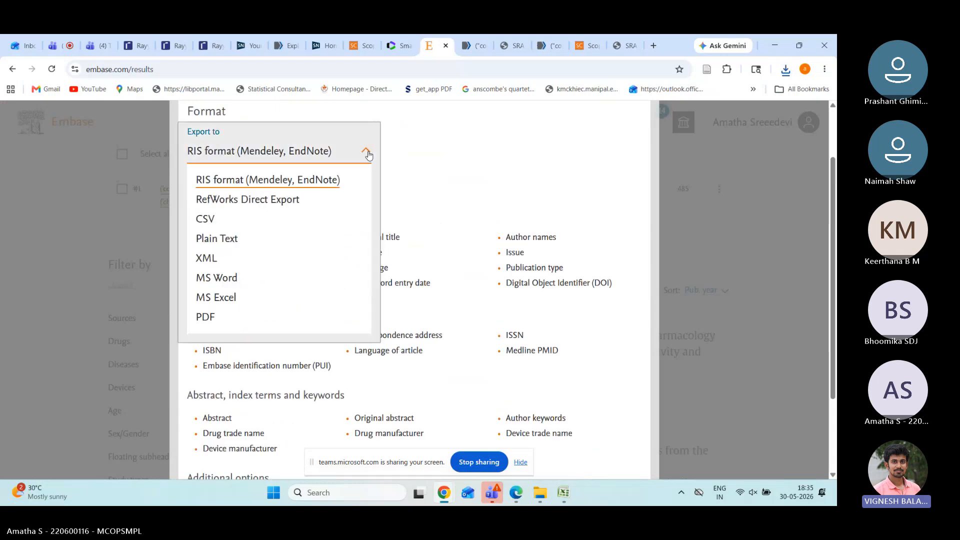
click(329, 219)
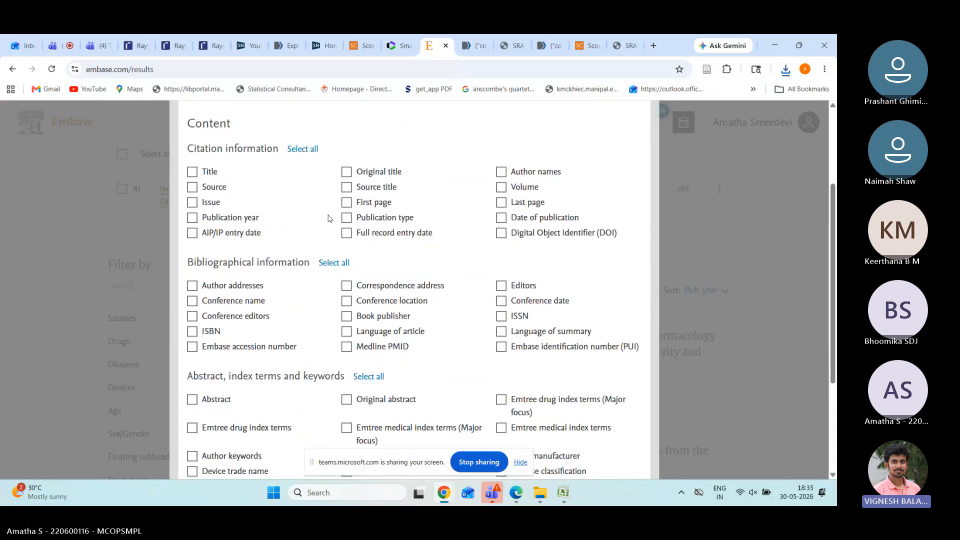
Step: Include every citation, bibliographical and abstract field, then start the export
scroll(242, 343, down, 2)
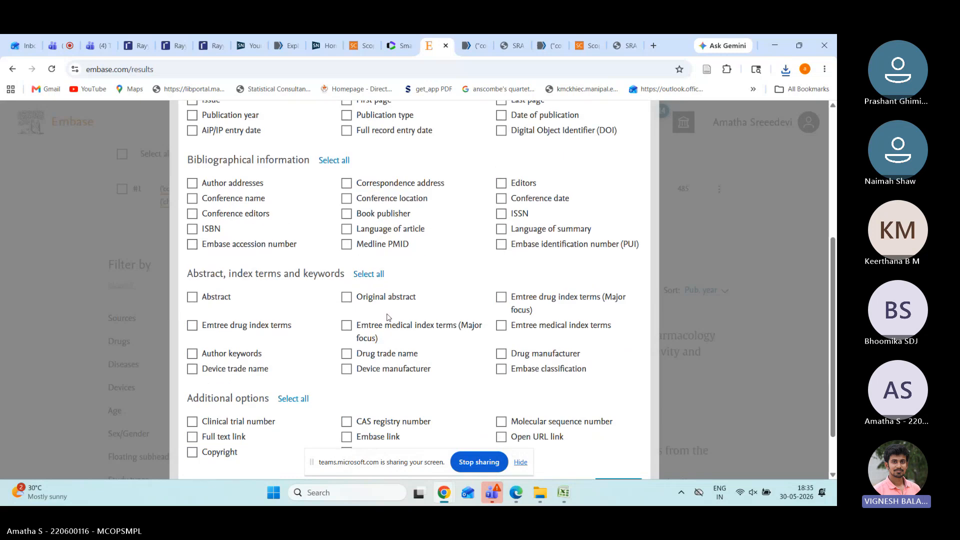
scroll(389, 317, up, 1)
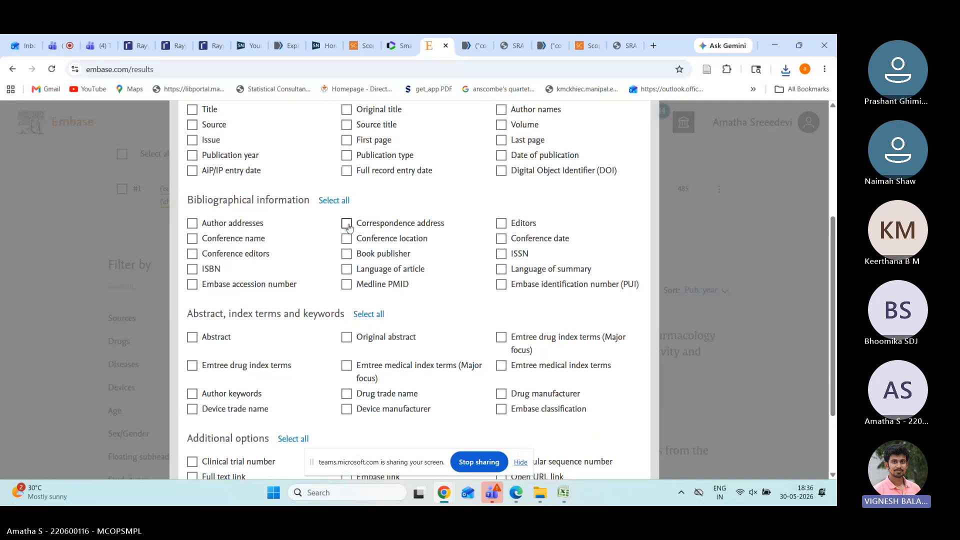
scroll(349, 227, up, 1)
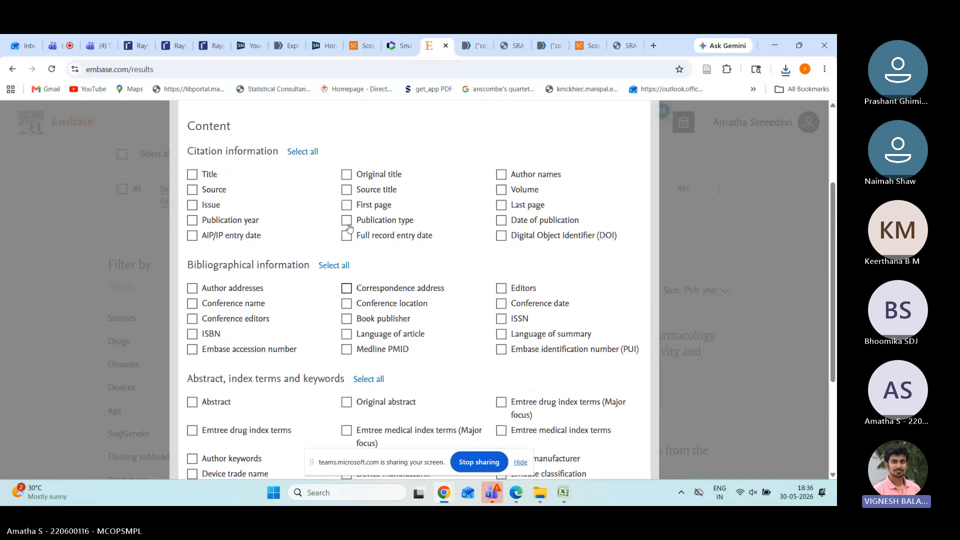
click(310, 156)
click(333, 266)
scroll(339, 266, down, 2)
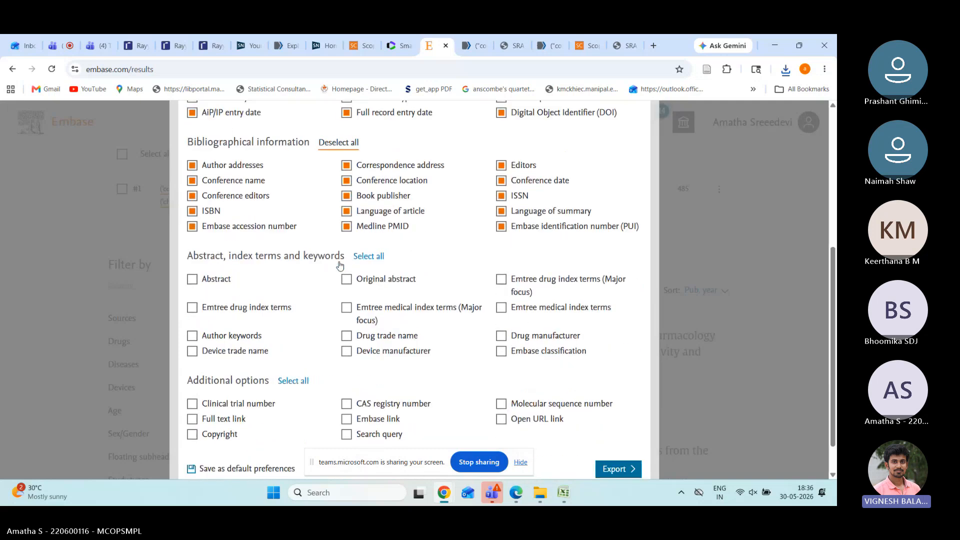
click(373, 256)
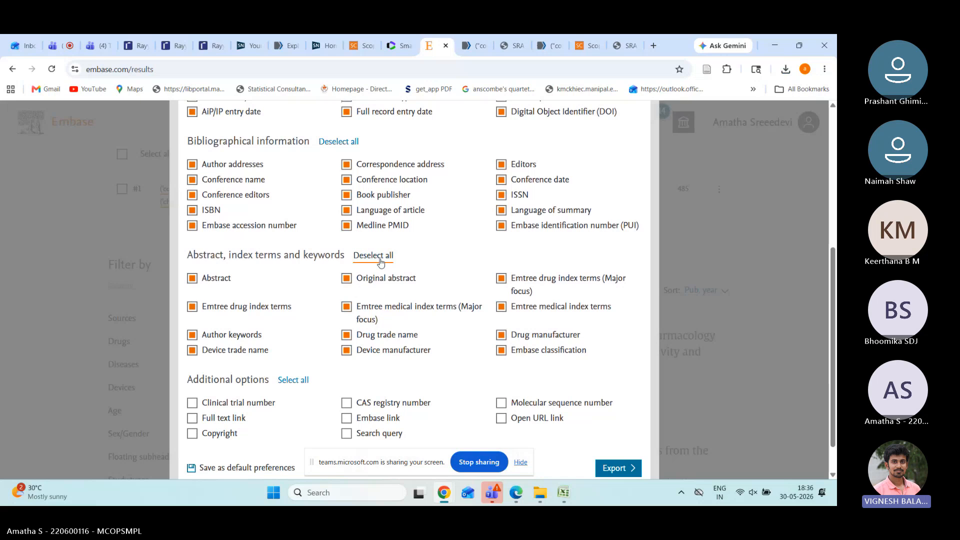
scroll(381, 263, up, 2)
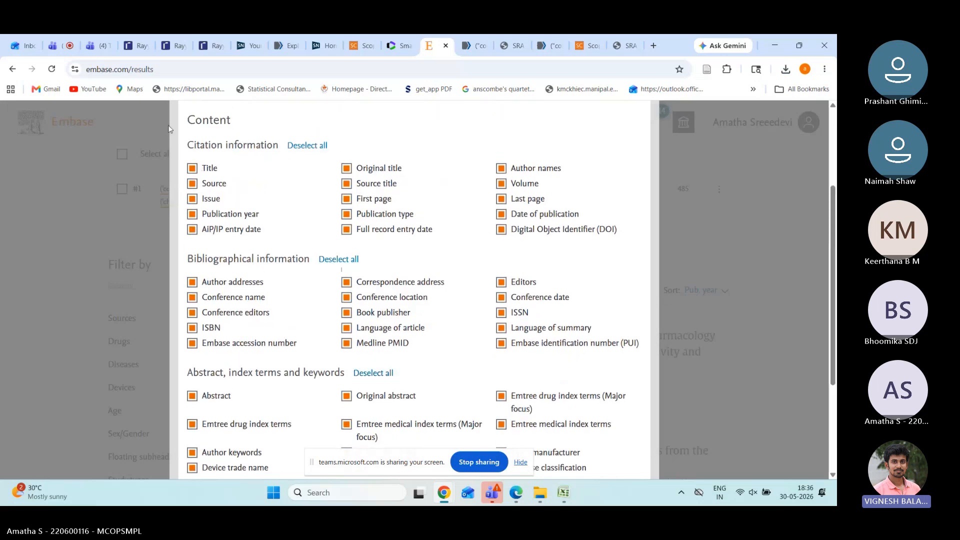
scroll(431, 354, down, 3)
click(619, 432)
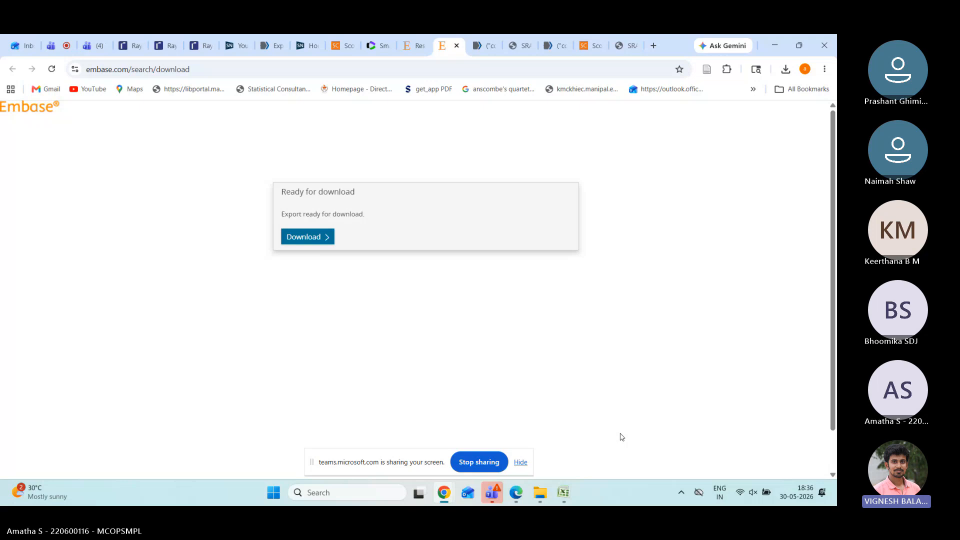
Step: Download the prepared records.csv export and switch to the Web of Science Smart Search tab
click(310, 247)
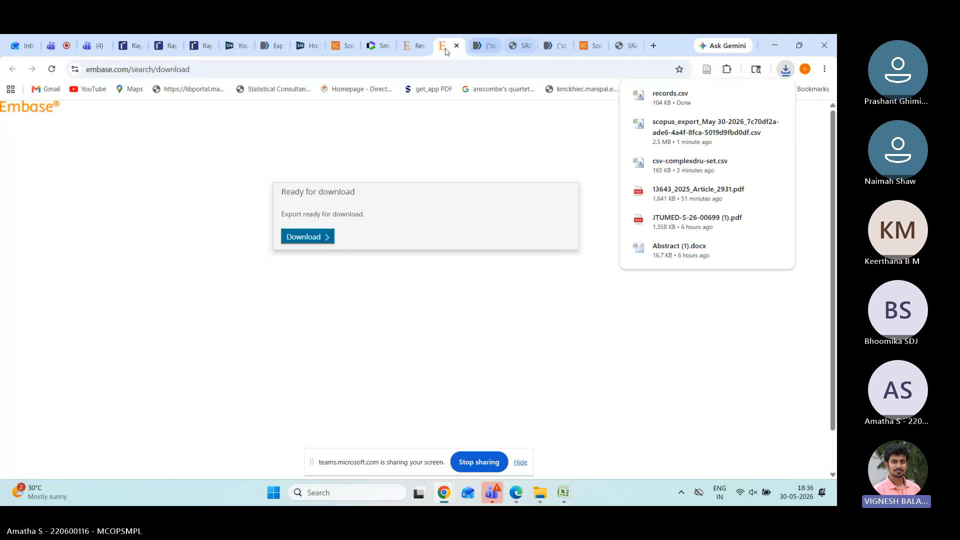
click(386, 48)
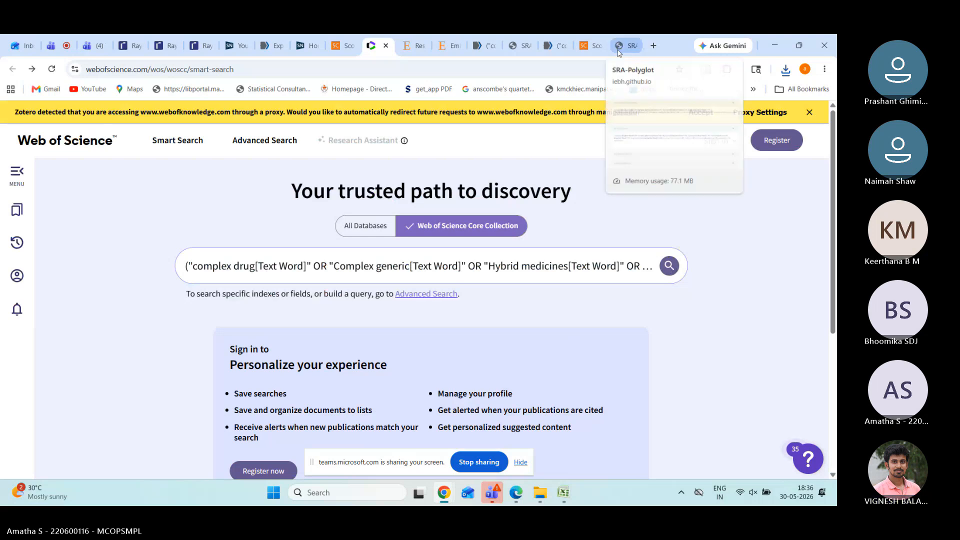
click(672, 270)
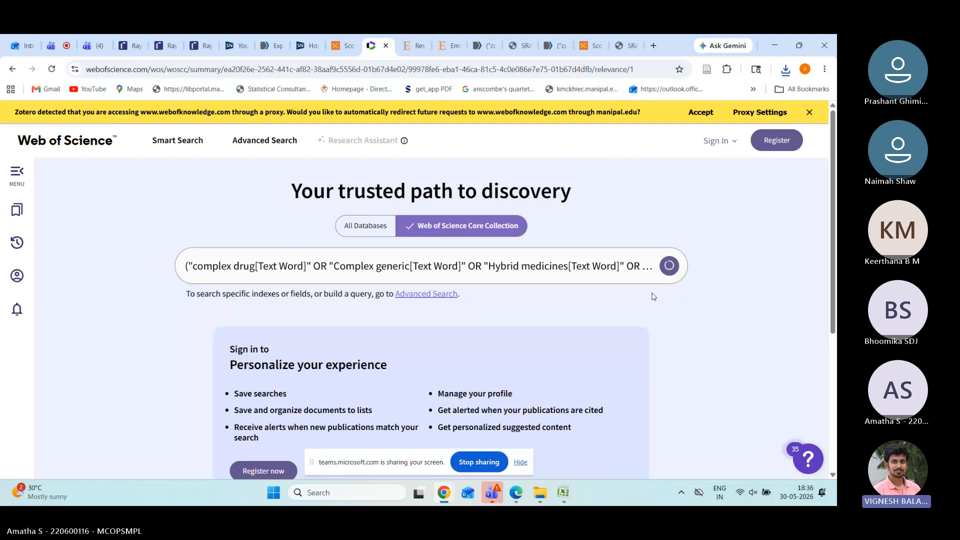
scroll(654, 296, down, 1)
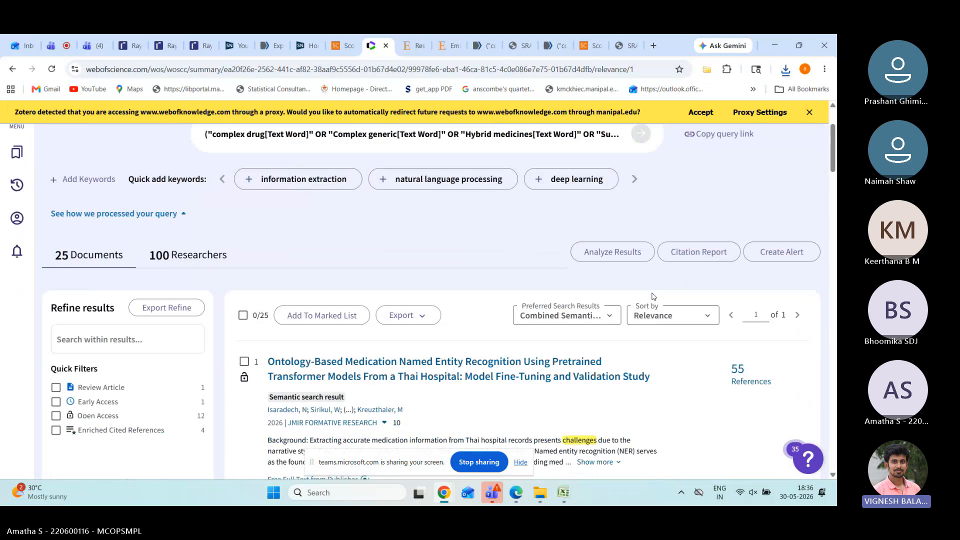
scroll(653, 296, up, 1)
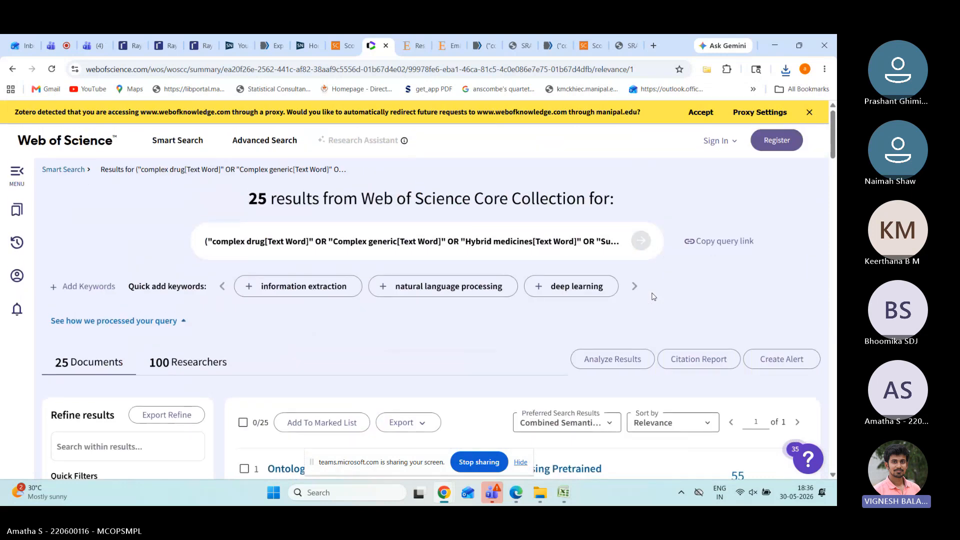
scroll(654, 296, down, 1)
scroll(653, 296, down, 1)
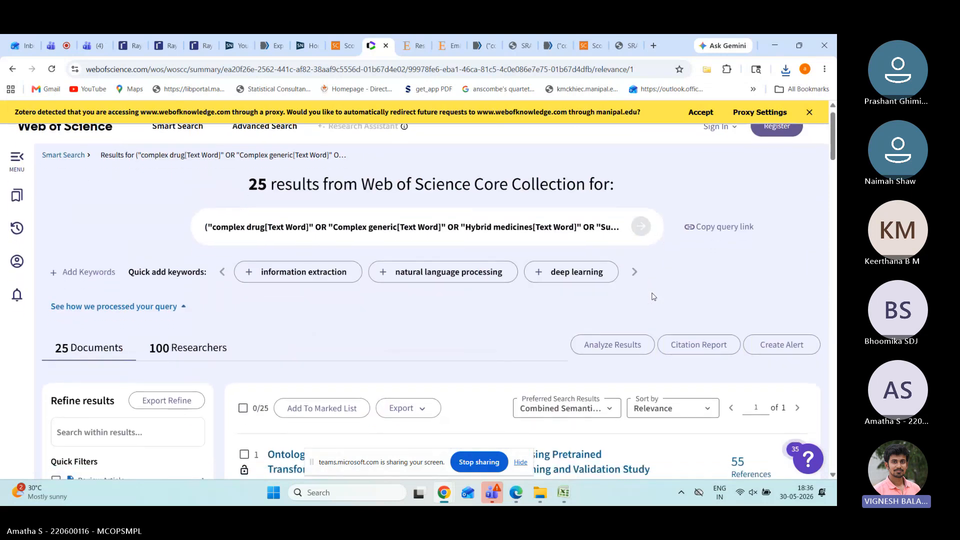
scroll(654, 297, down, 4)
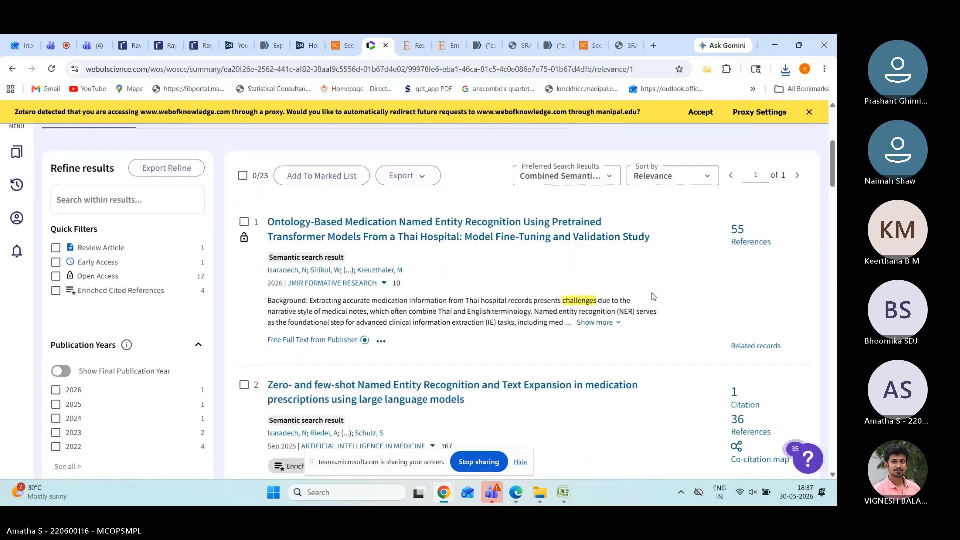
scroll(654, 297, down, 12)
scroll(652, 297, down, 9)
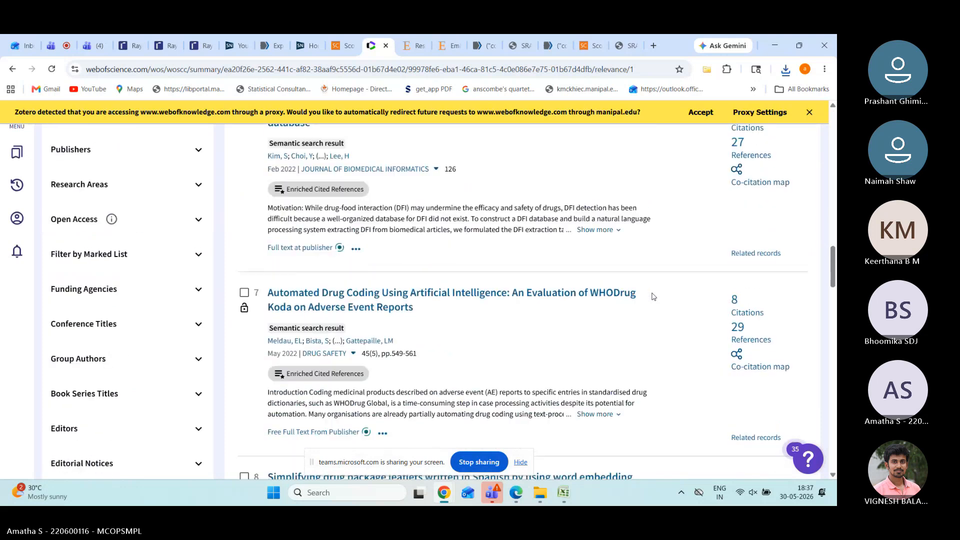
scroll(652, 296, down, 3)
key(Home)
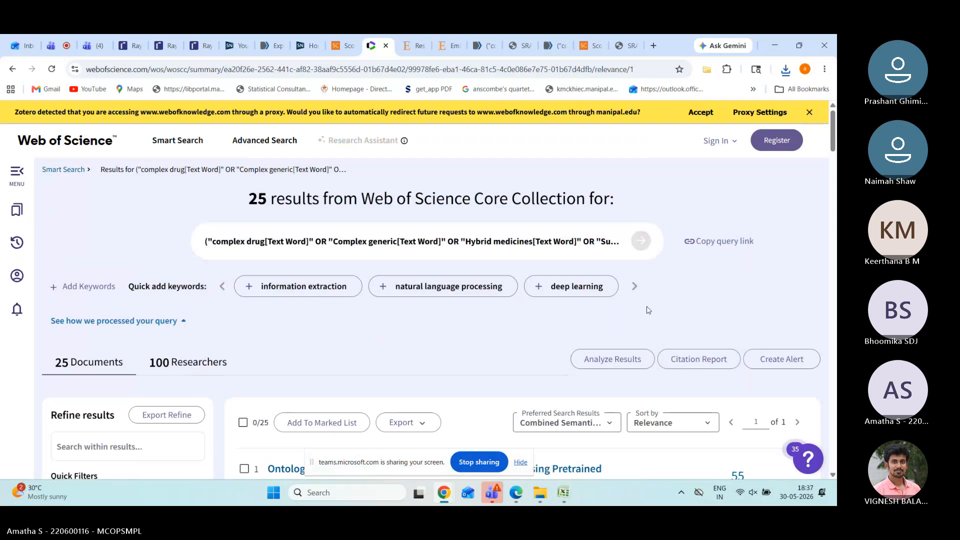
scroll(646, 314, down, 1)
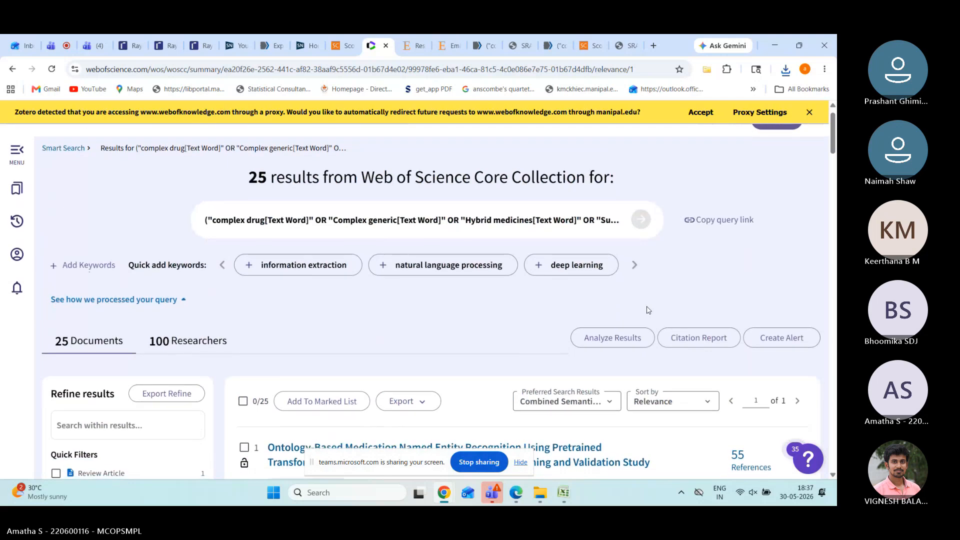
scroll(648, 310, down, 1)
scroll(531, 302, down, 3)
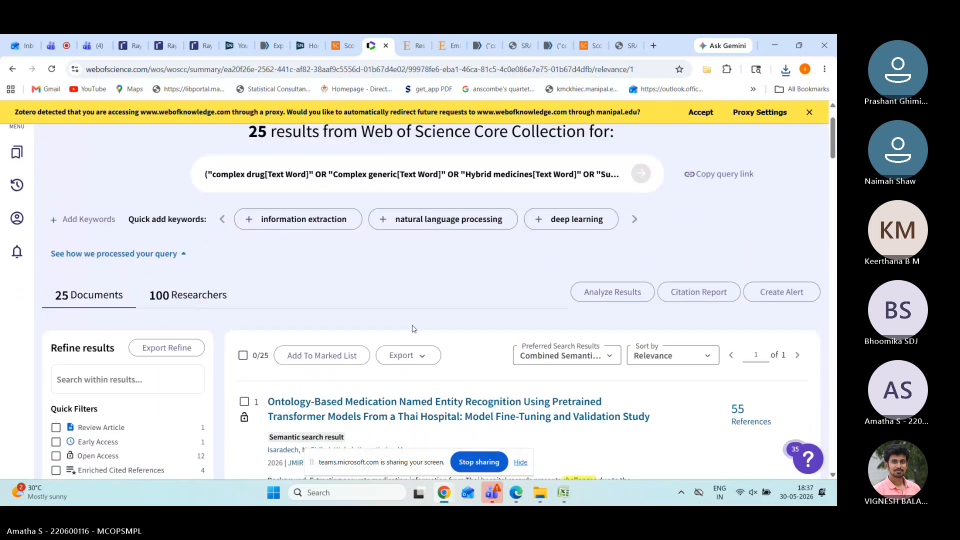
Step: Select all 25 Web of Science results and set up an RIS export including abstracts
click(241, 254)
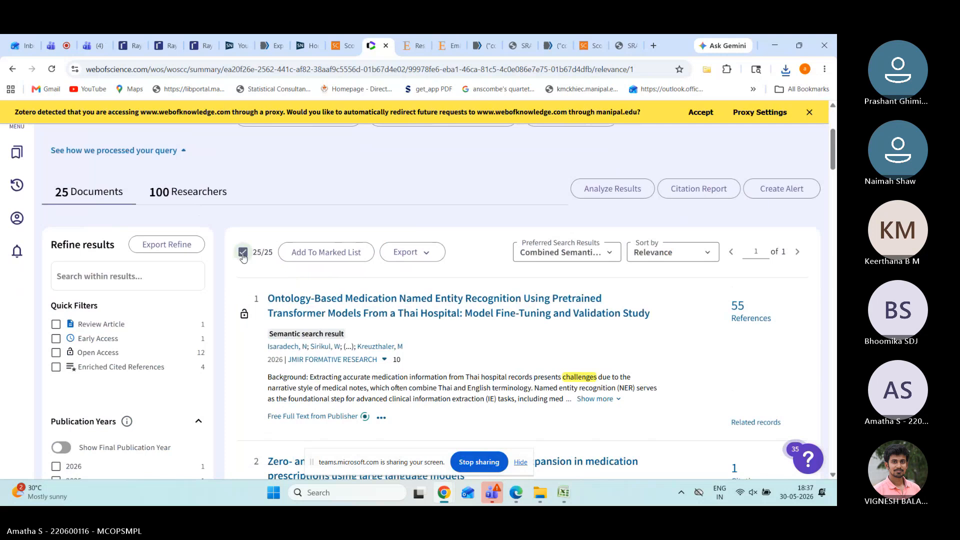
click(423, 254)
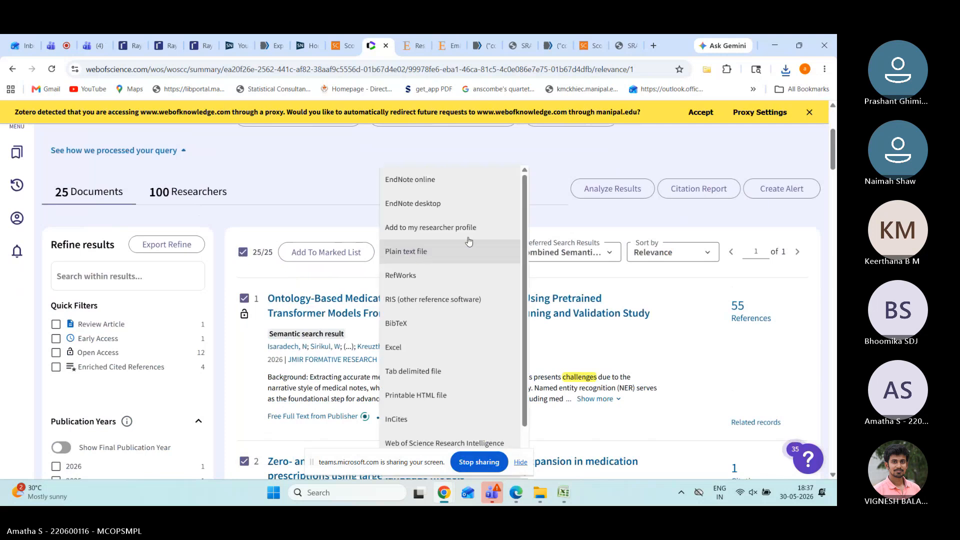
click(552, 218)
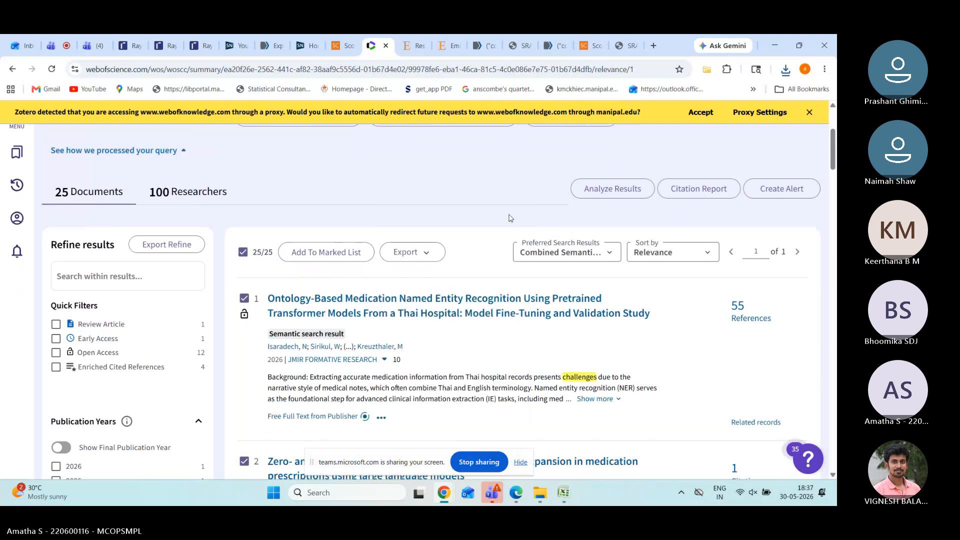
click(428, 261)
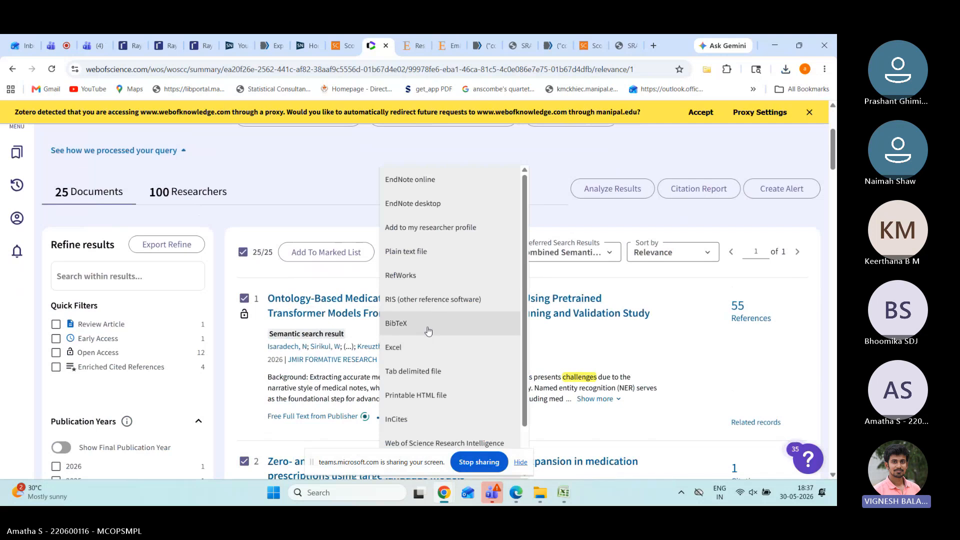
click(432, 299)
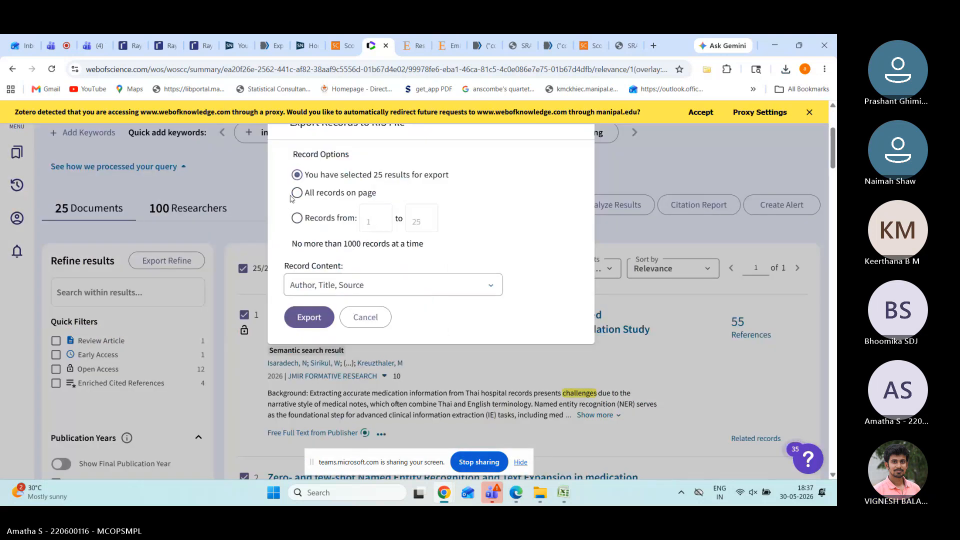
click(369, 290)
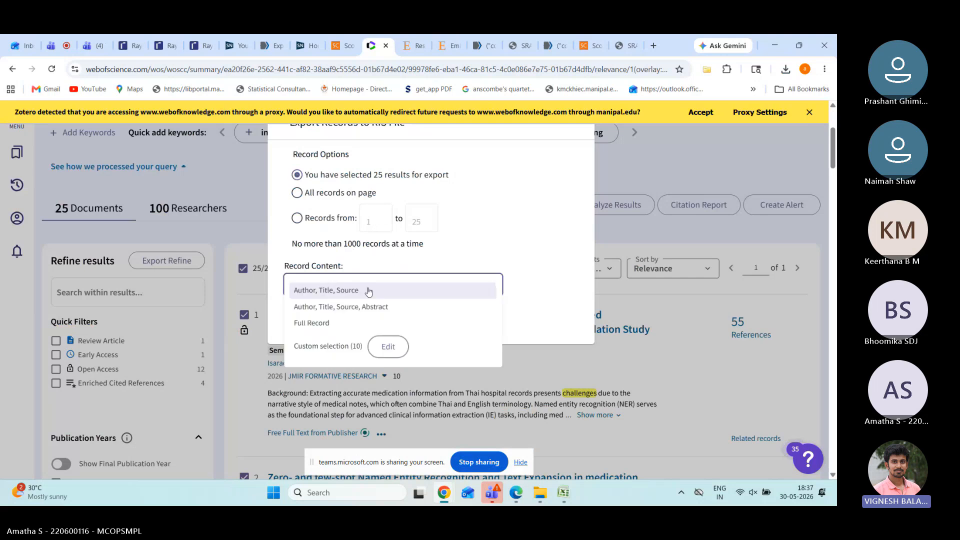
click(385, 307)
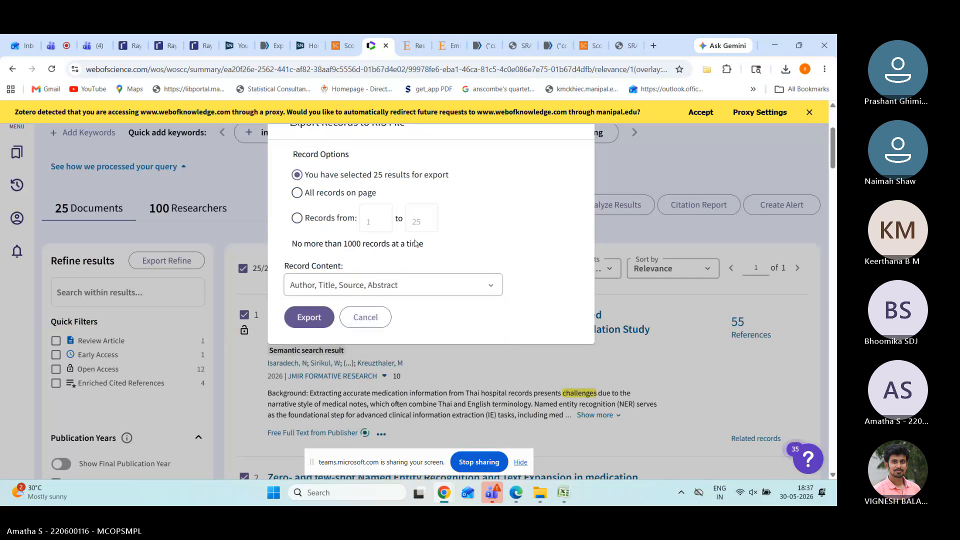
click(611, 229)
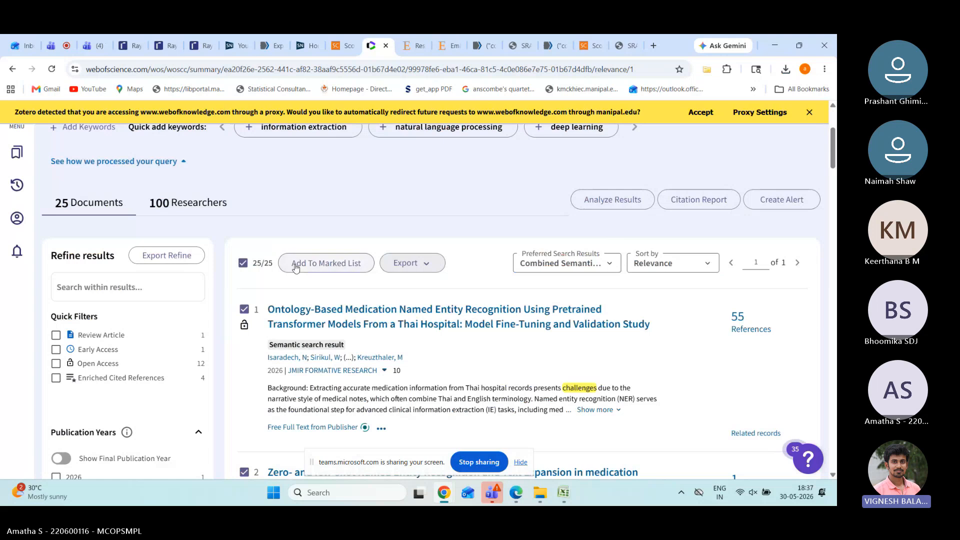
Step: Export the 25 records as RIS with Author, Title, Source, Abstract content
click(413, 273)
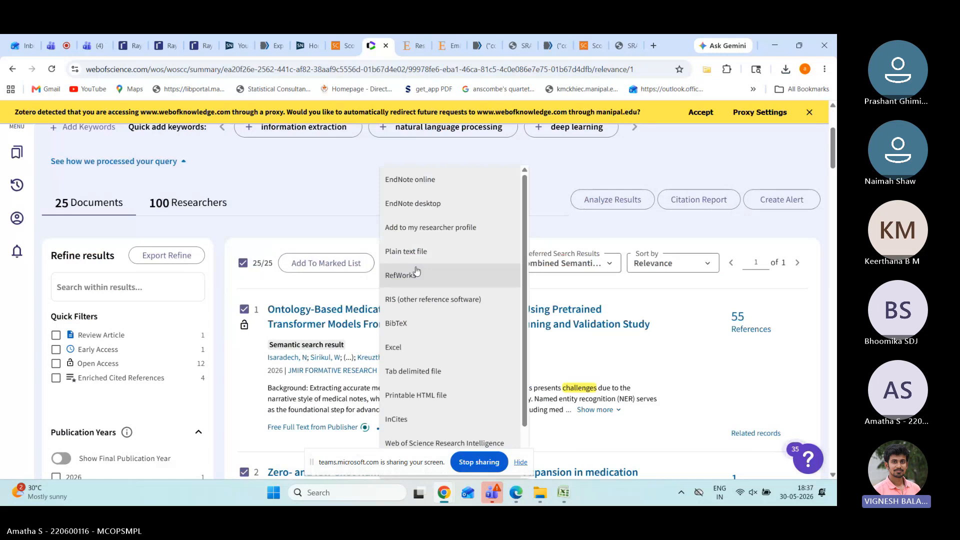
click(429, 306)
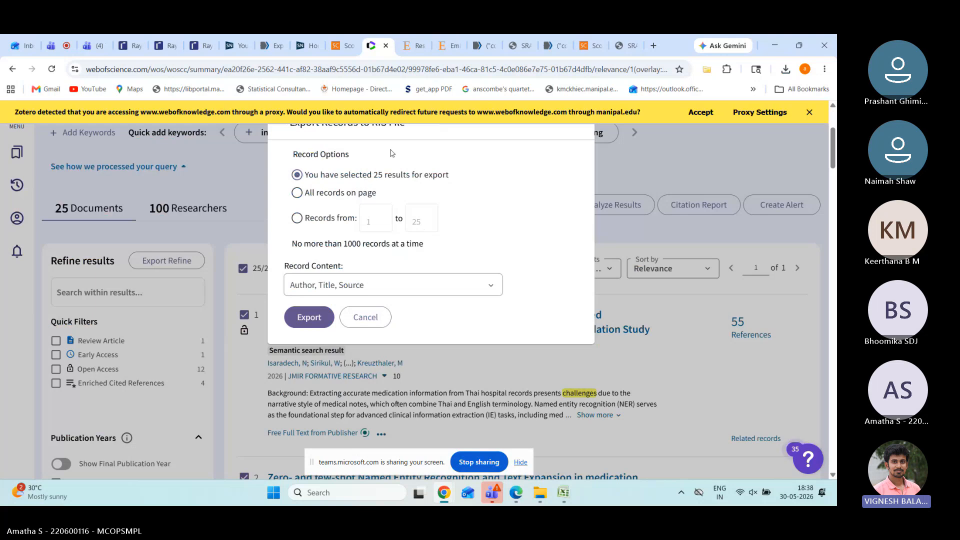
click(359, 295)
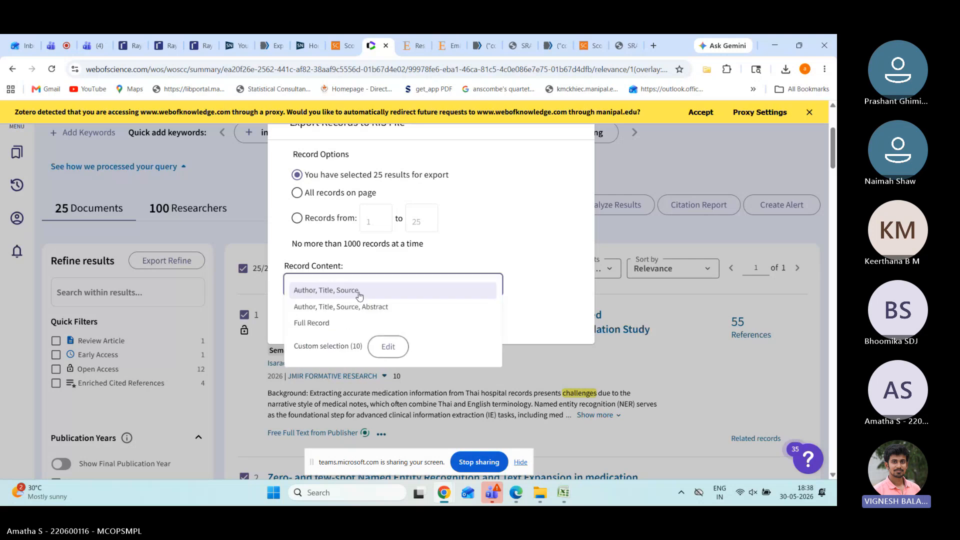
click(369, 304)
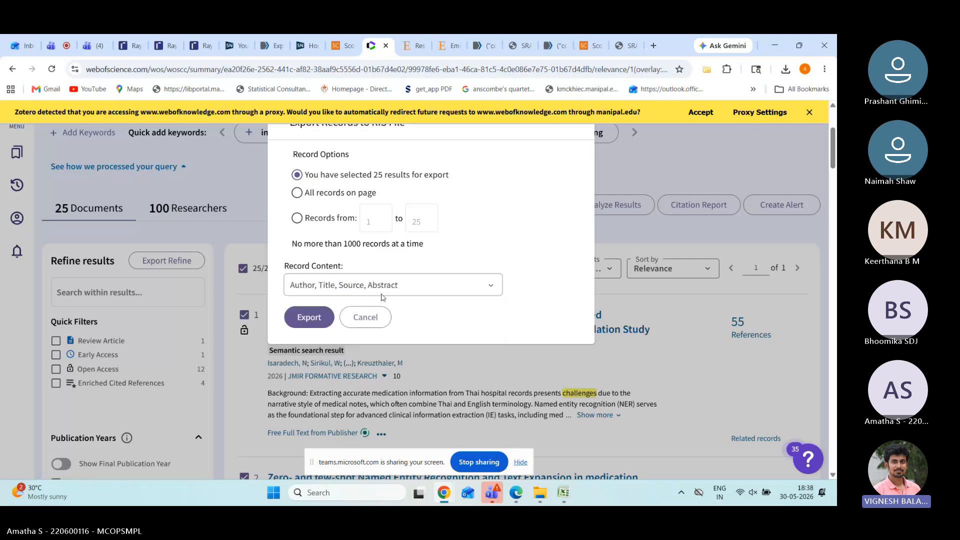
click(310, 320)
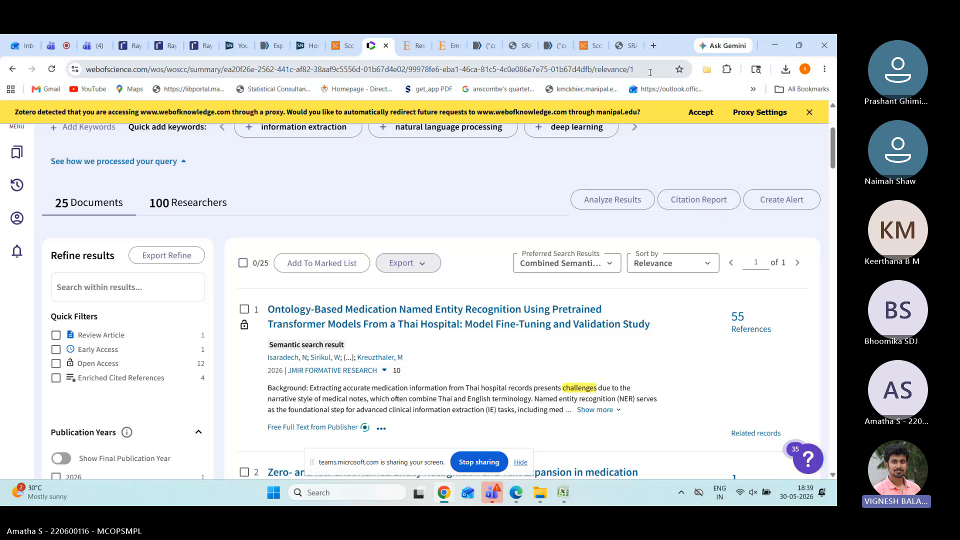
Step: Rerun the PubMed complex drug search and filter it to the last 5 years
click(481, 45)
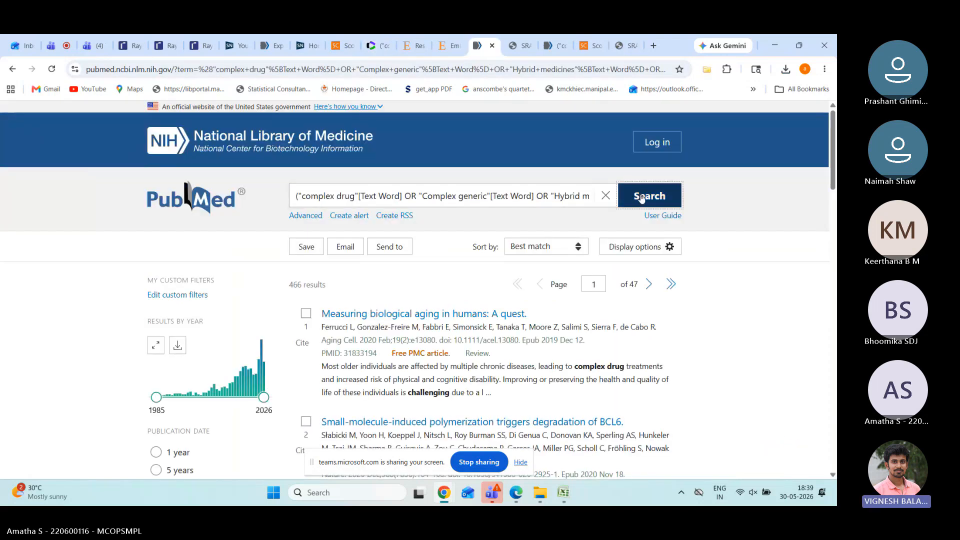
click(642, 197)
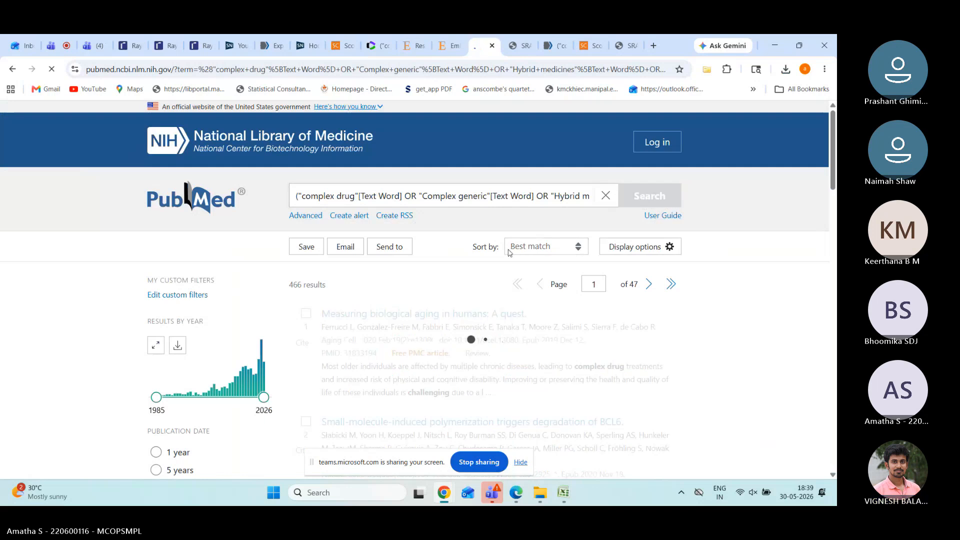
scroll(358, 325, down, 2)
scroll(358, 326, down, 1)
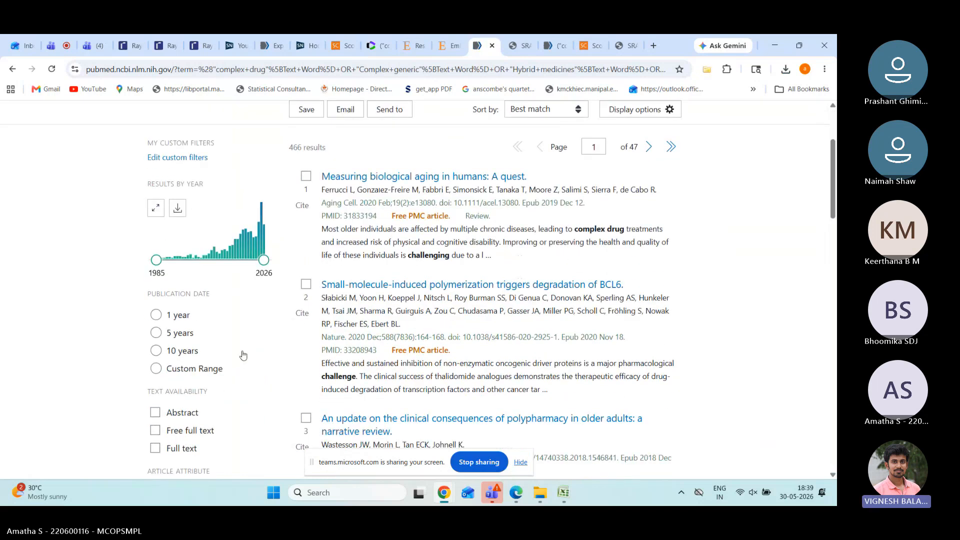
click(155, 333)
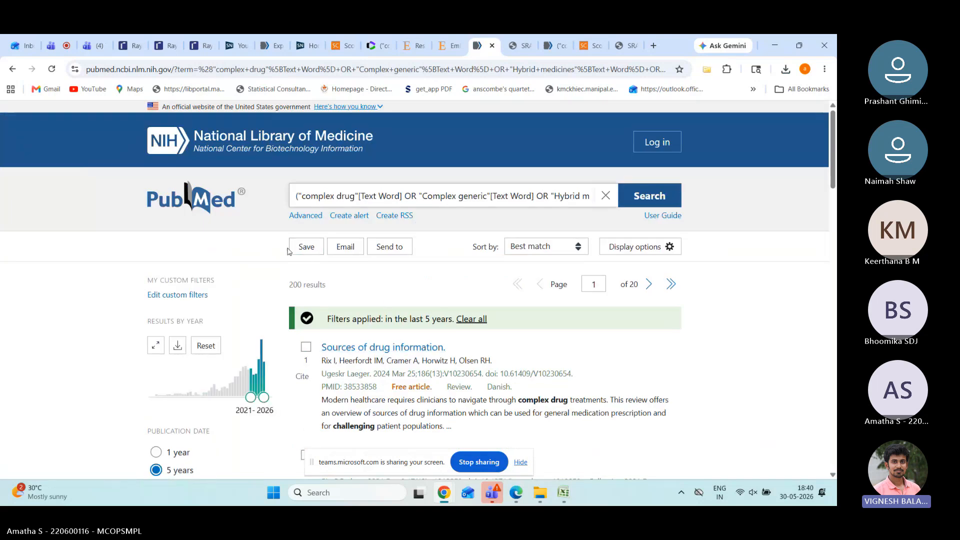
Step: Set the citation save options to include all results, not just this page
click(306, 248)
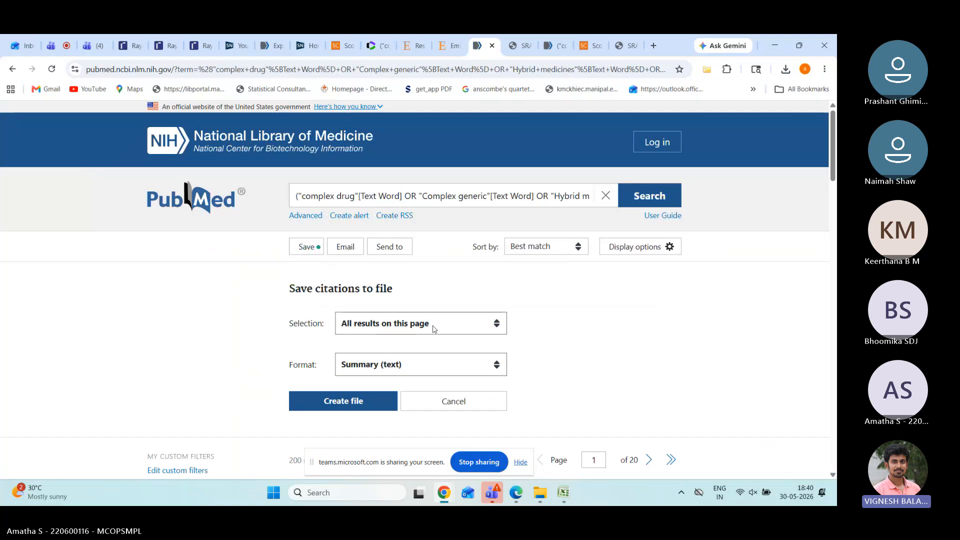
scroll(459, 330, down, 5)
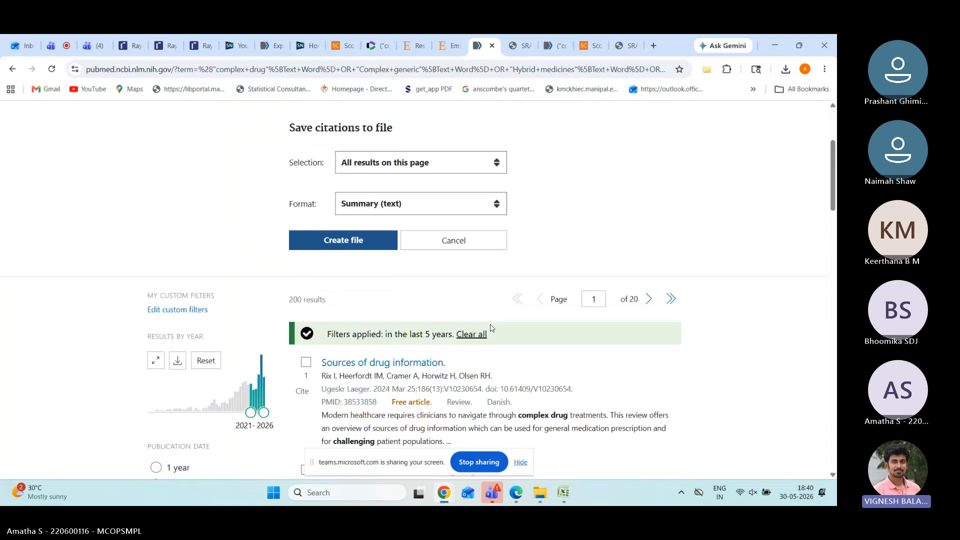
scroll(491, 328, up, 3)
scroll(491, 328, down, 15)
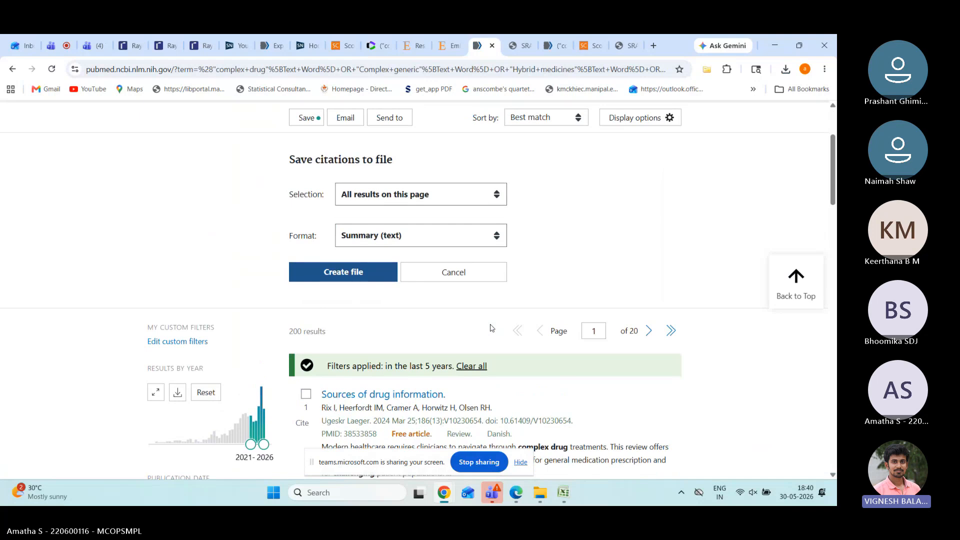
scroll(491, 328, up, 5)
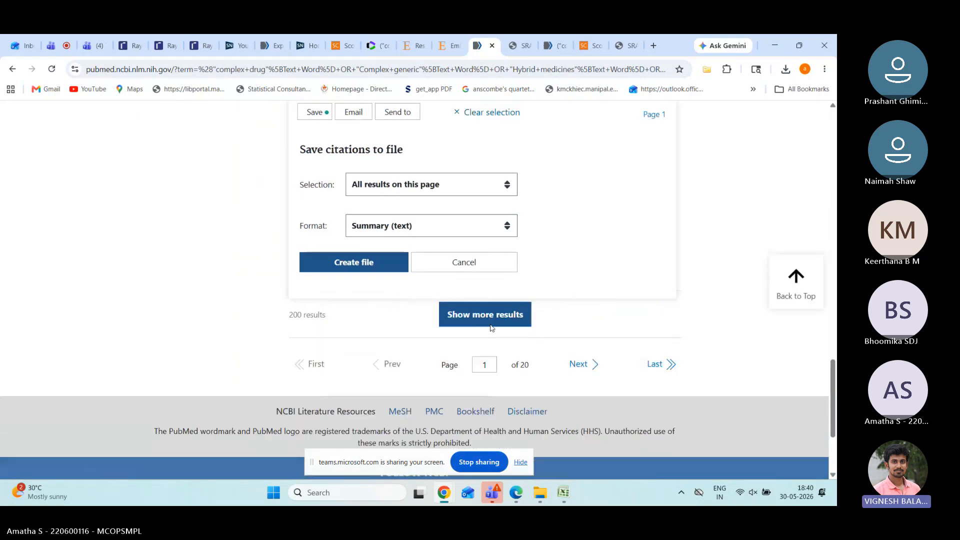
scroll(491, 328, up, 2)
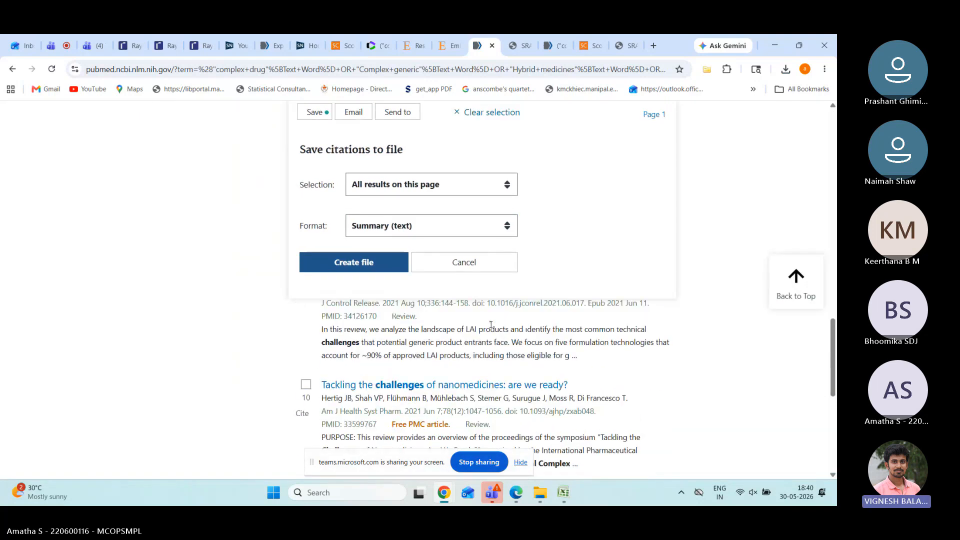
scroll(492, 328, up, 8)
click(478, 325)
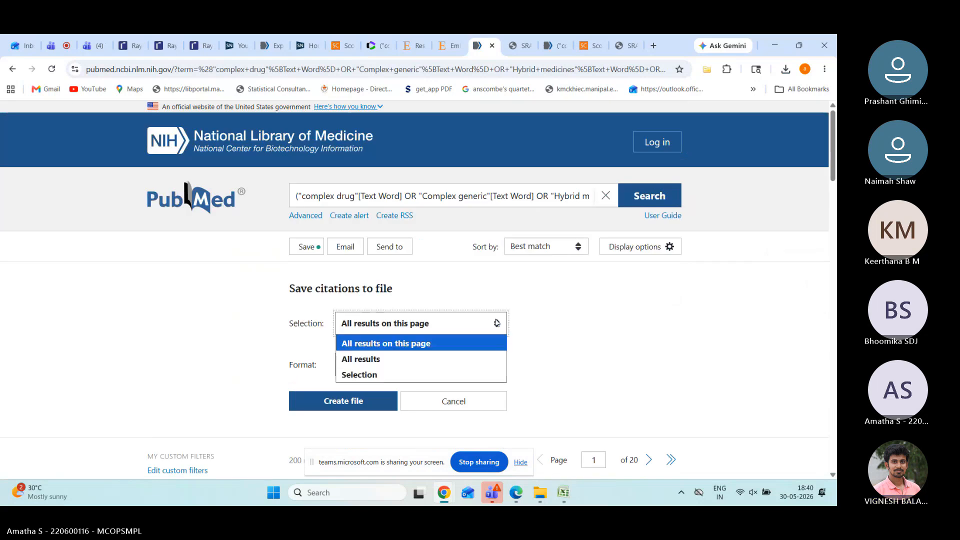
click(473, 361)
Step: Save the citations as a CSV file, confirm the download, and open a new tab
scroll(472, 365, down, 3)
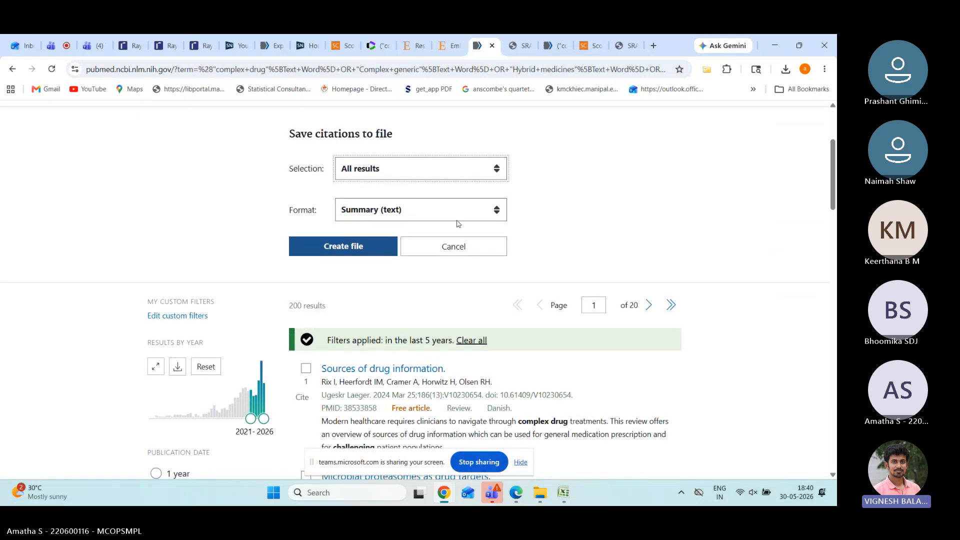
click(485, 210)
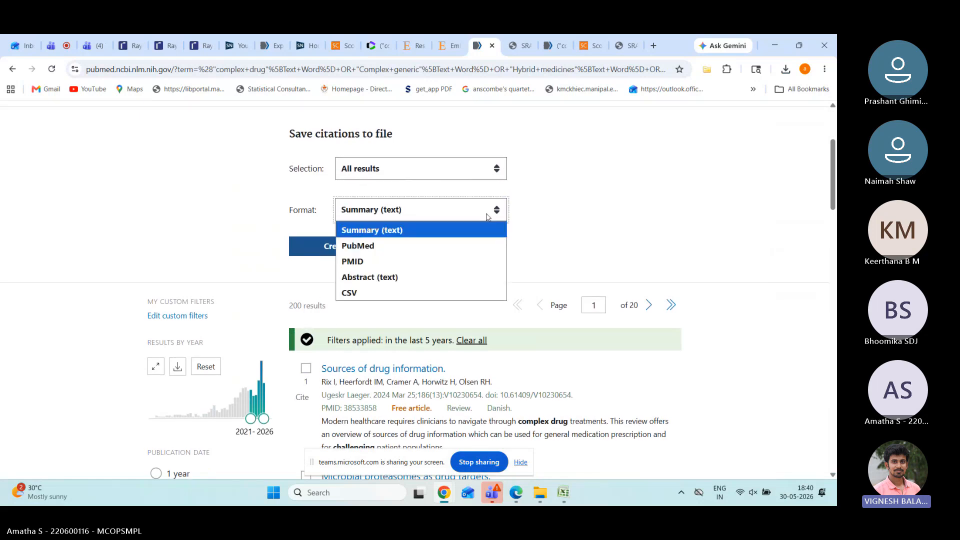
click(436, 291)
click(363, 259)
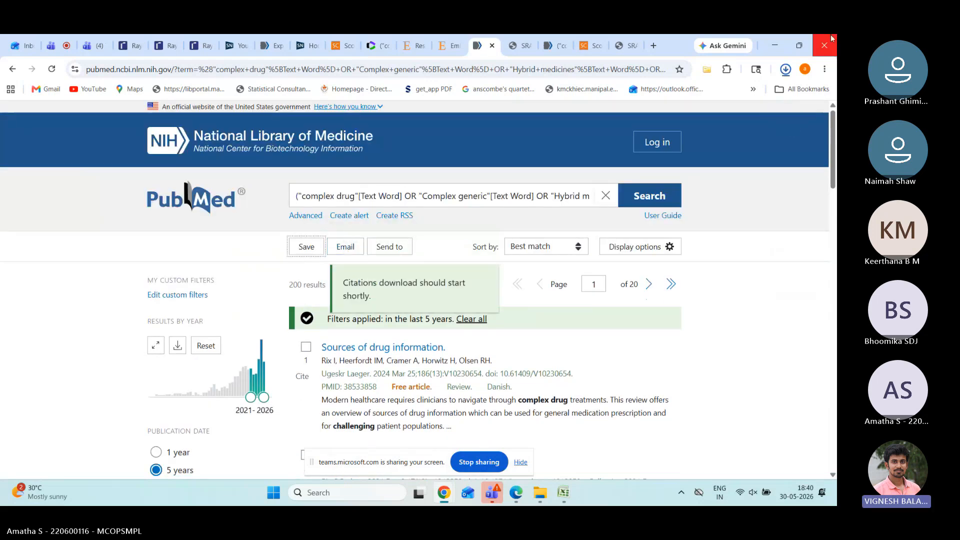
click(785, 69)
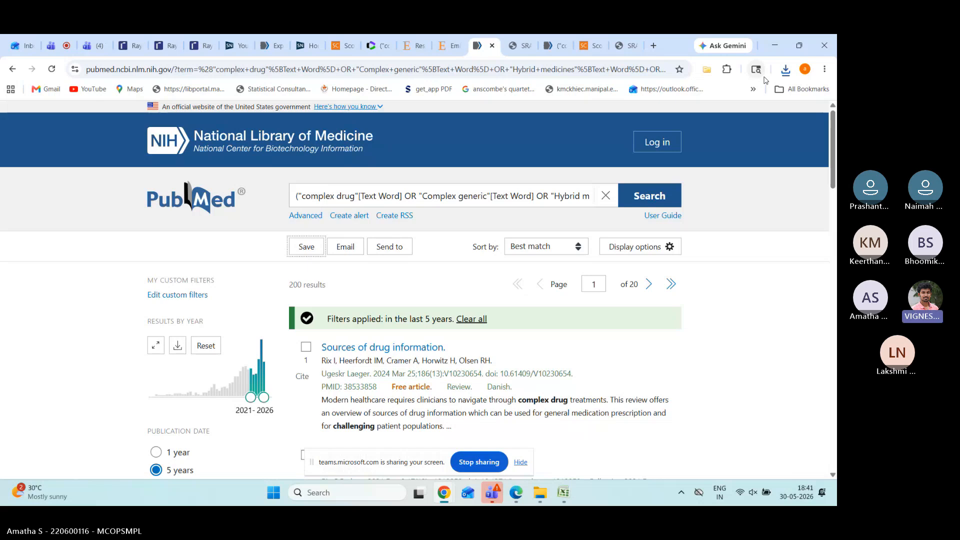
click(655, 45)
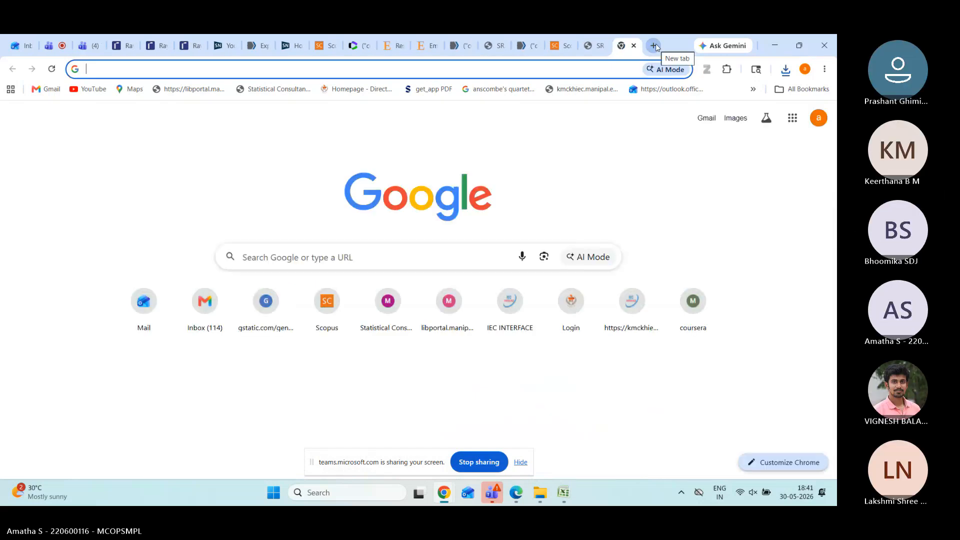
Step: Search Google for 'rayyan software' and go to the Rayyan website's login page
click(371, 257)
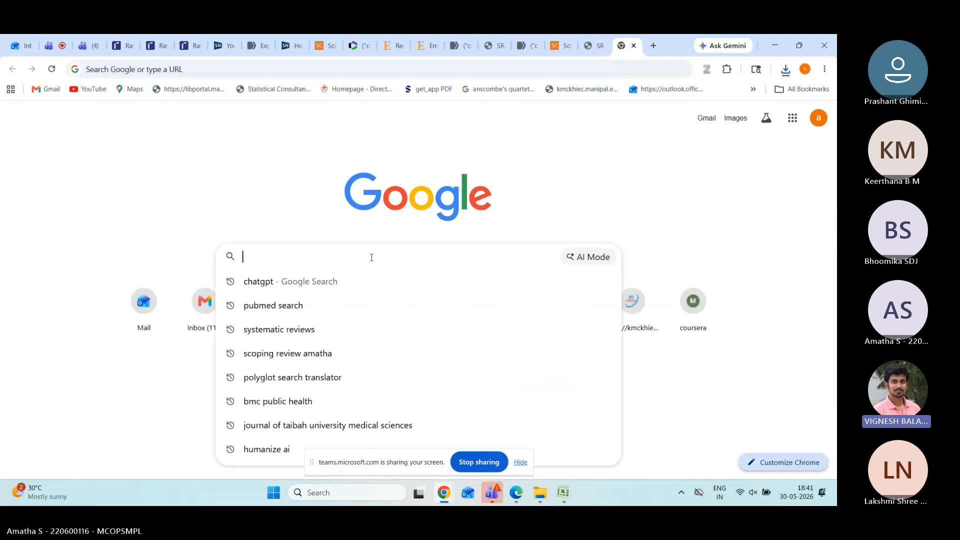
text(Ra)
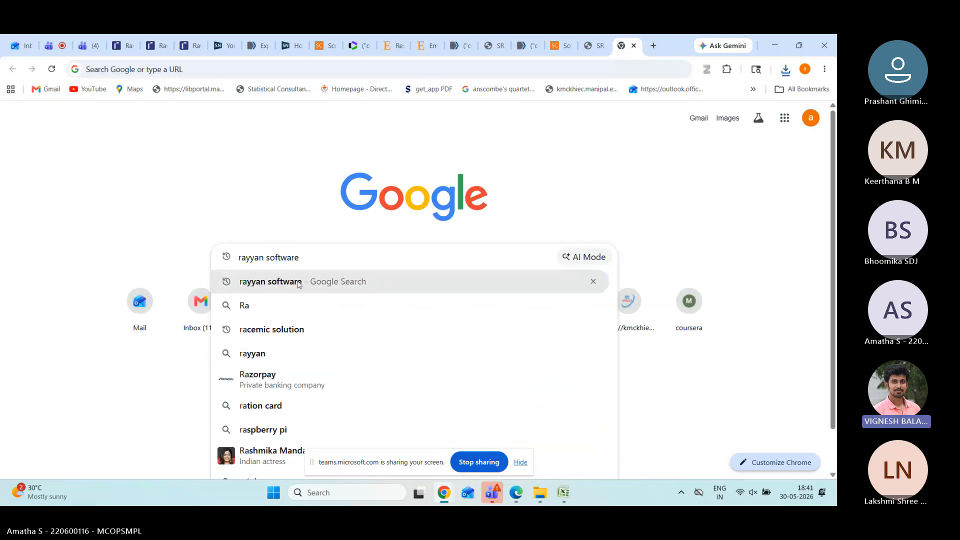
click(298, 283)
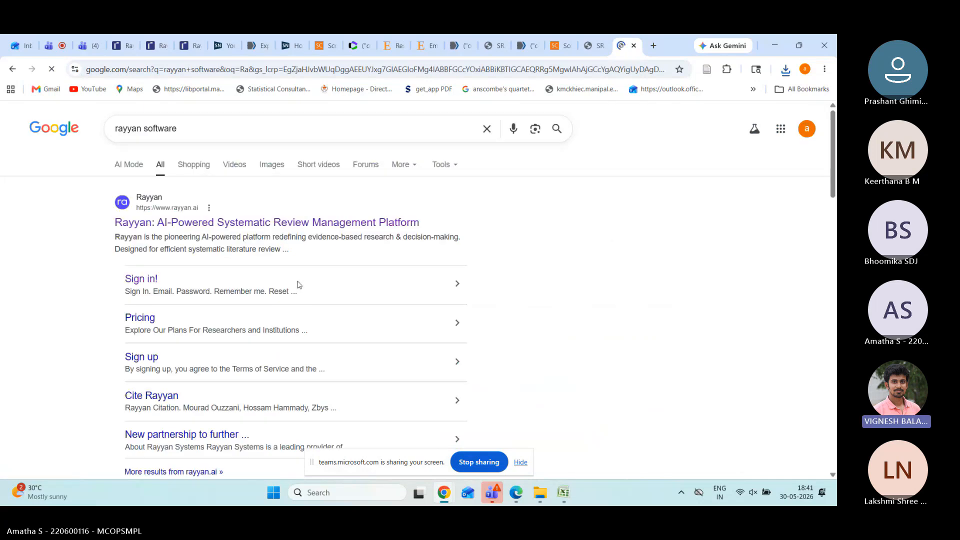
click(253, 223)
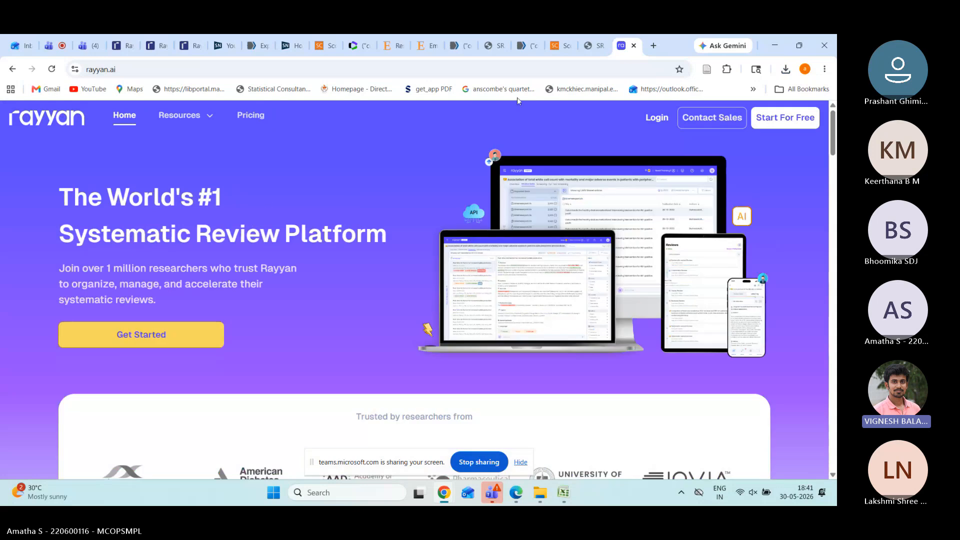
click(647, 120)
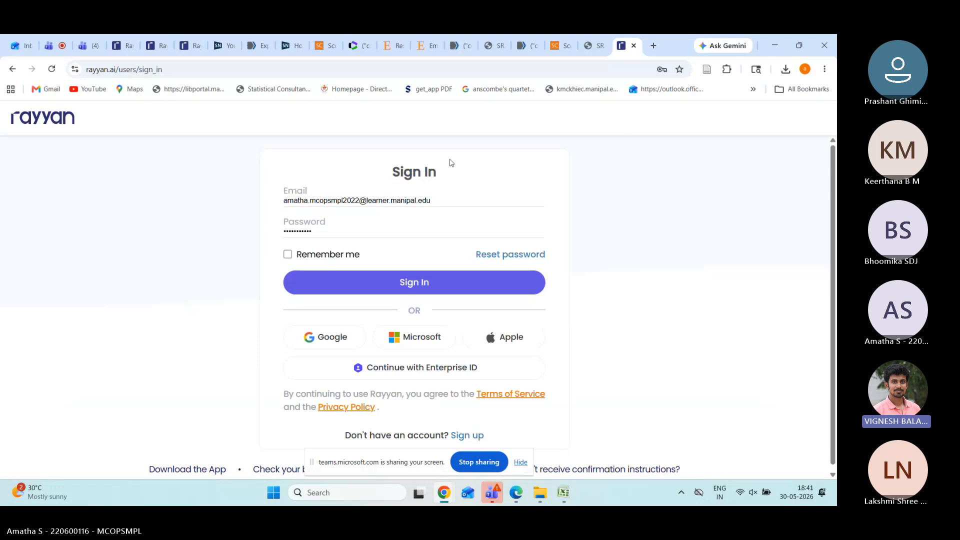
Step: Sign in to Rayyan using a saved account from Chrome's login list
scroll(472, 283, down, 1)
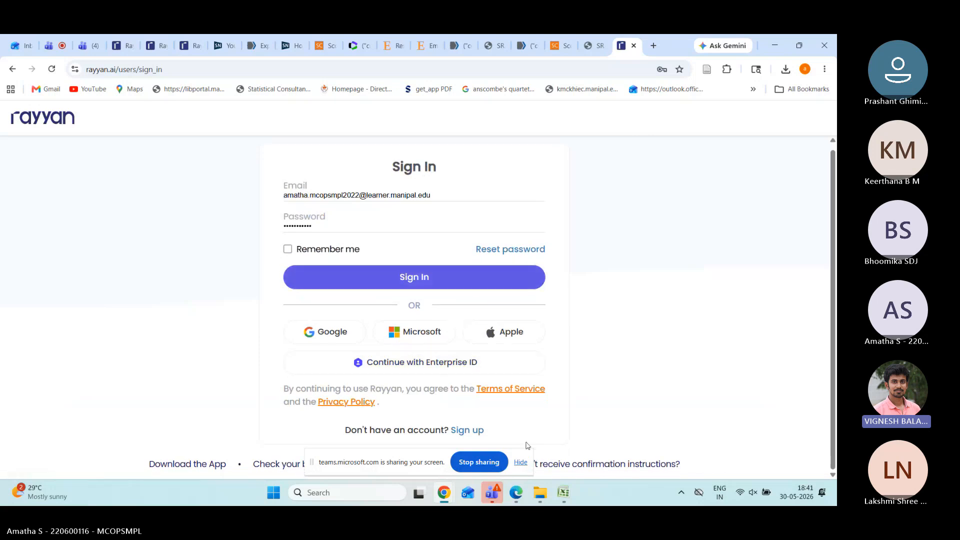
click(439, 195)
click(439, 195)
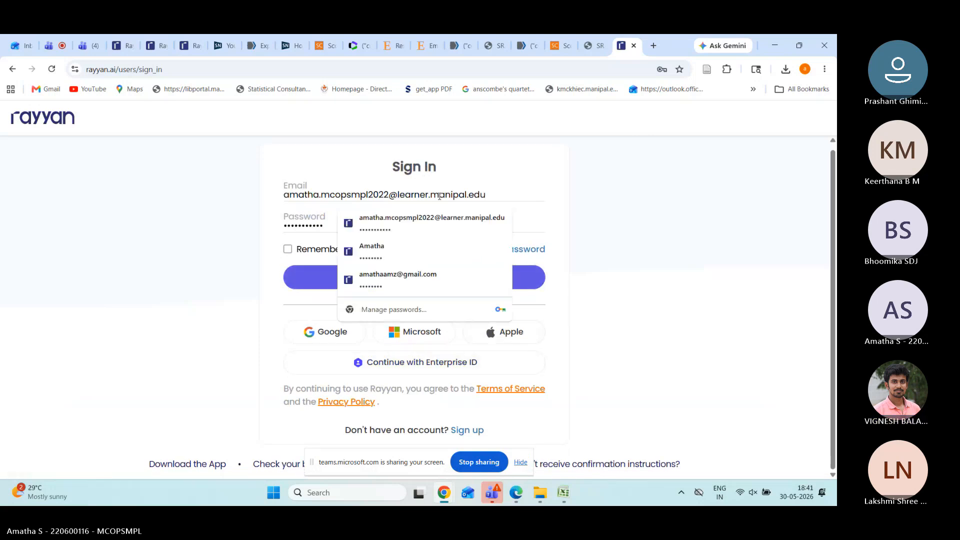
click(413, 282)
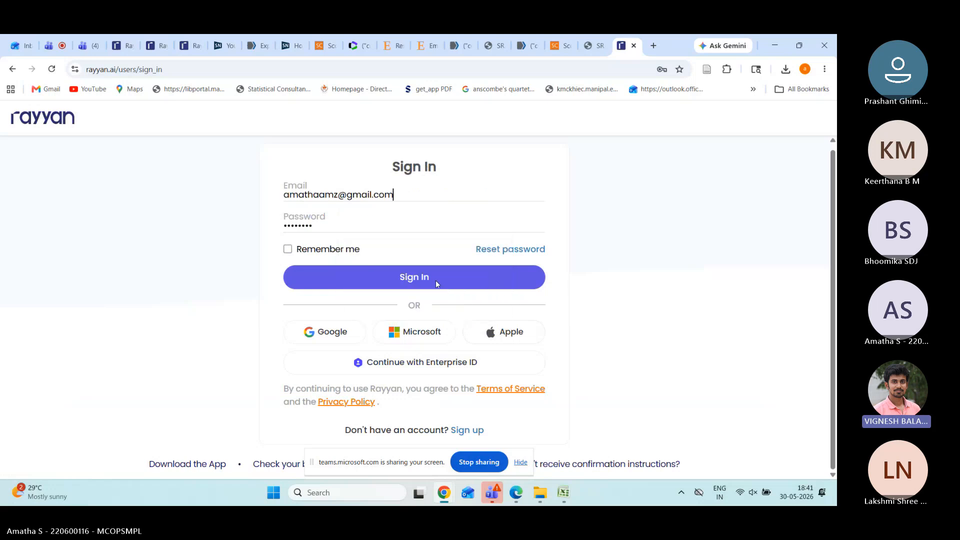
click(464, 431)
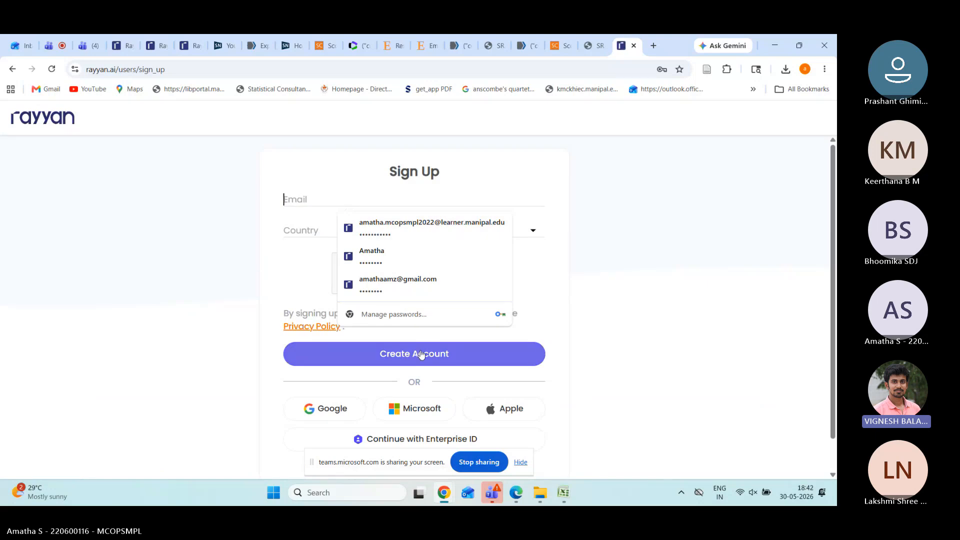
click(13, 71)
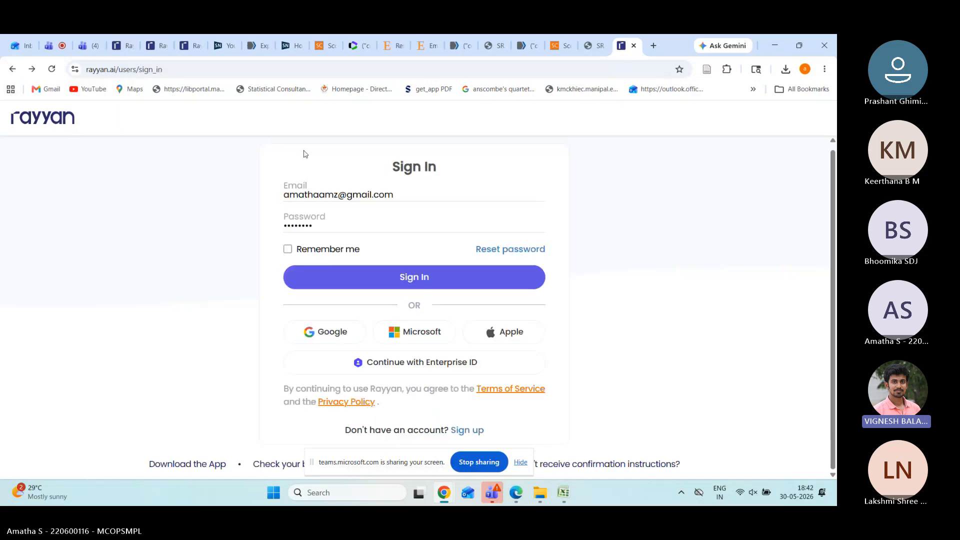
click(424, 286)
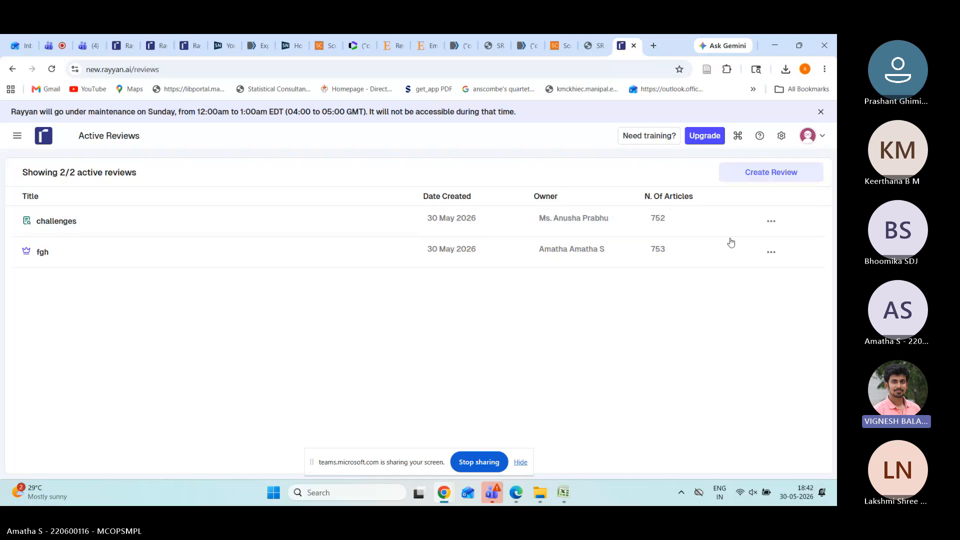
Step: Start a new review titled 'generic formulation'
click(759, 178)
click(398, 240)
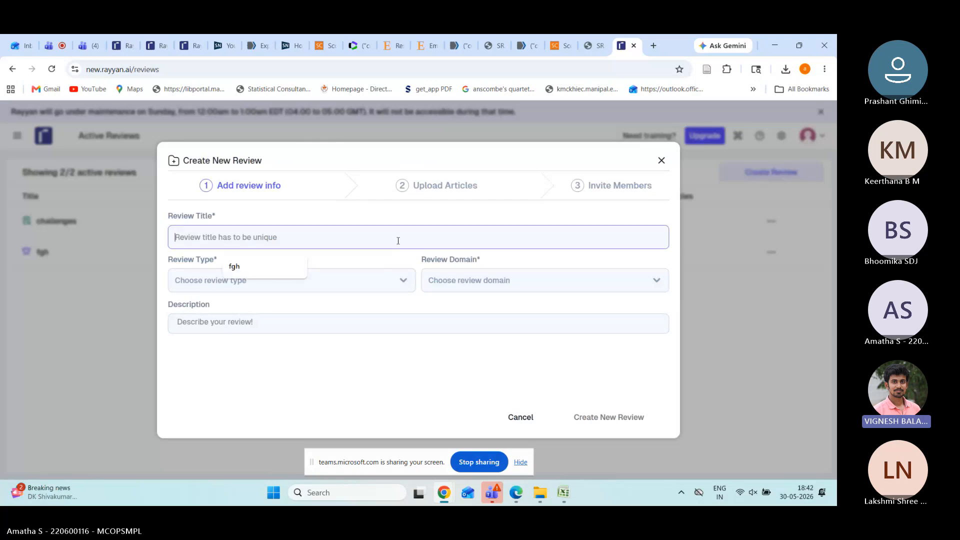
text(generi)
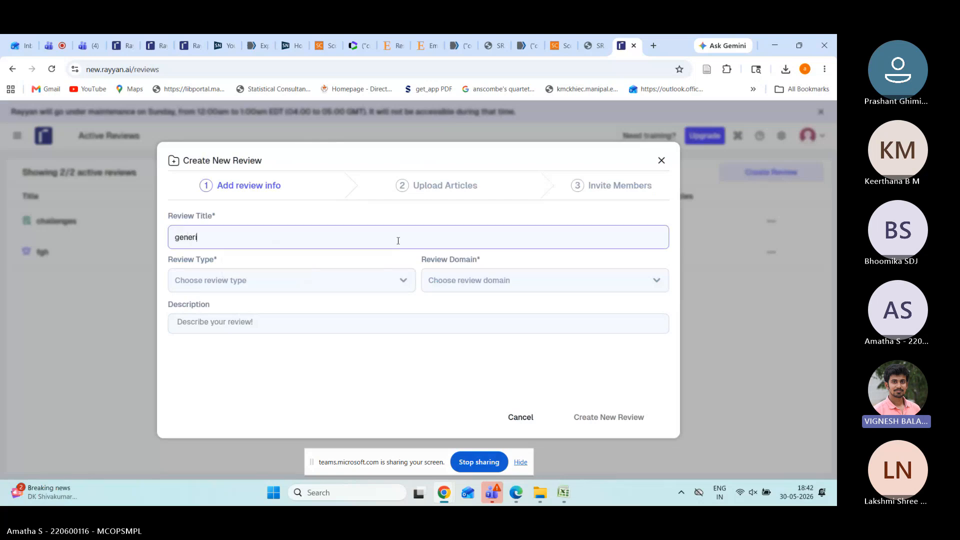
text(c formulation)
Step: Set the review type to Systematic Review and the review domain to Biomedical
click(297, 286)
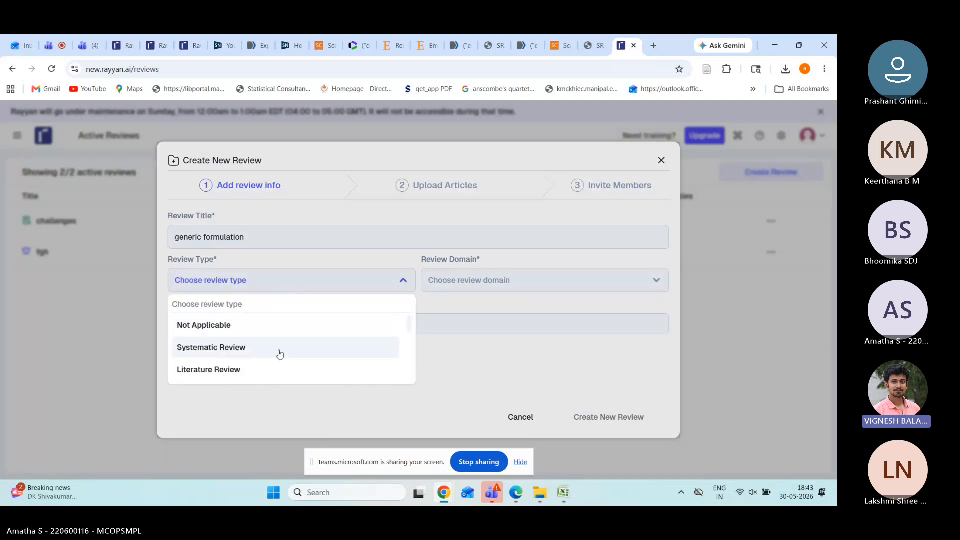
scroll(278, 356, down, 2)
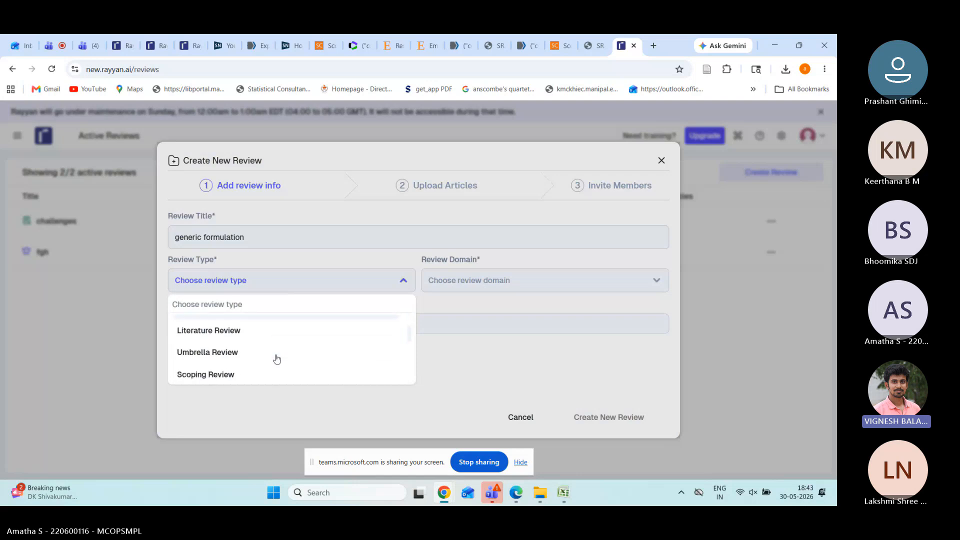
scroll(277, 359, down, 1)
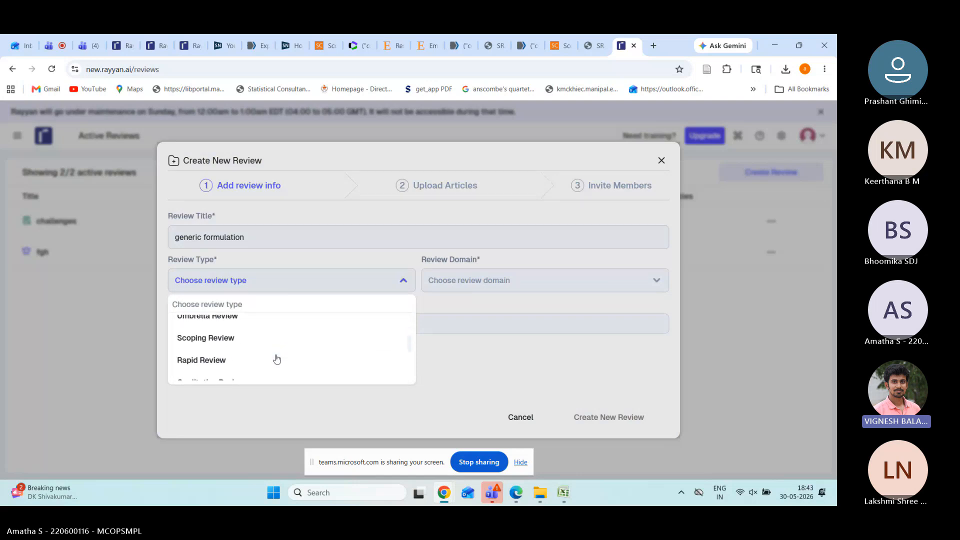
scroll(277, 359, down, 1)
scroll(277, 359, down, 2)
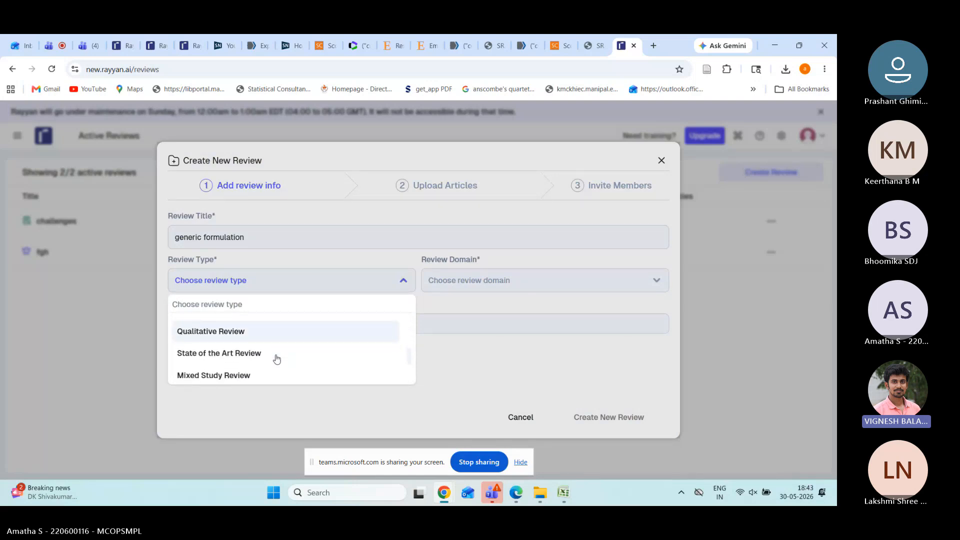
scroll(276, 359, down, 2)
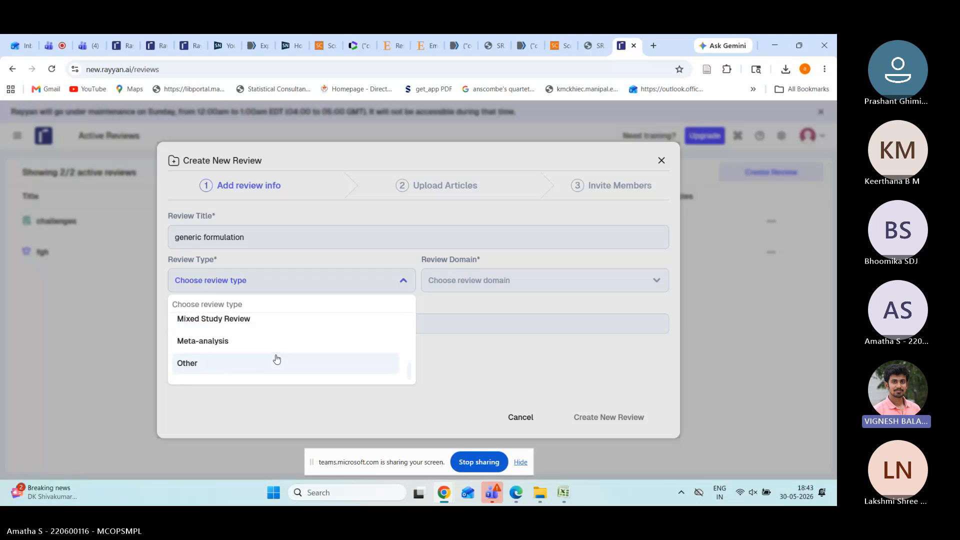
scroll(277, 359, up, 3)
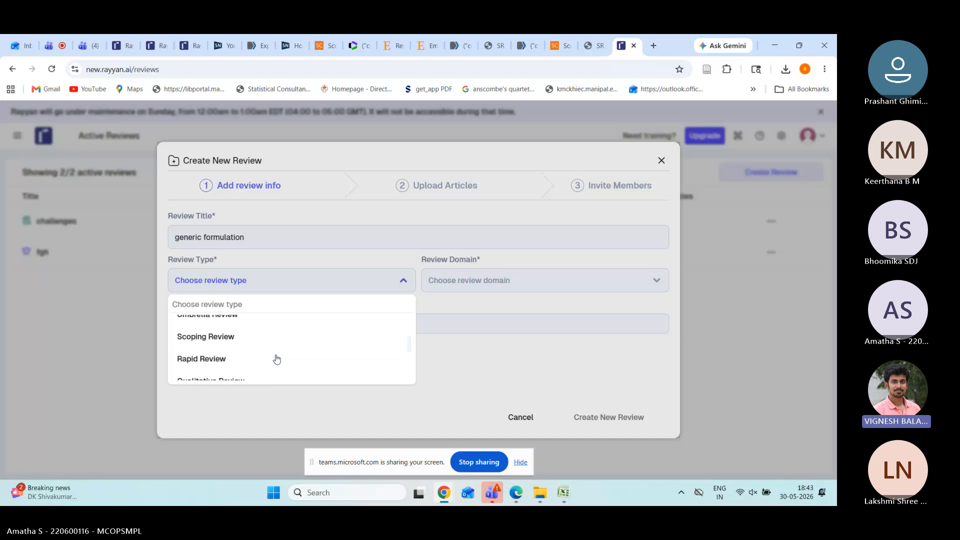
scroll(276, 360, up, 2)
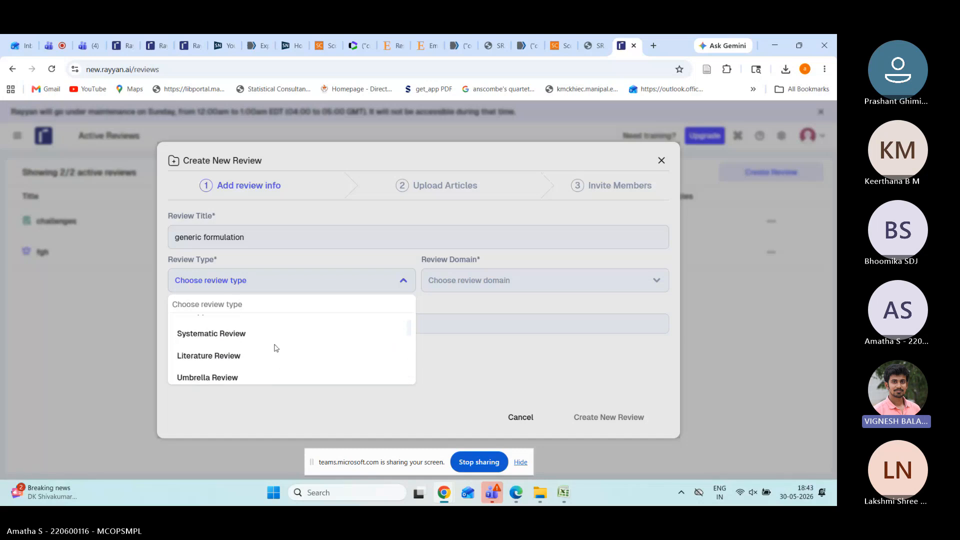
click(275, 344)
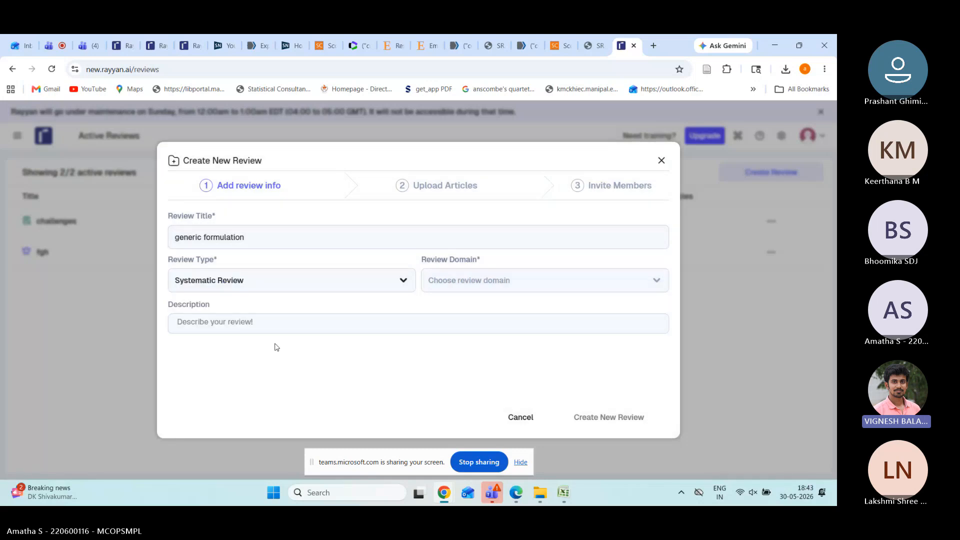
click(422, 283)
scroll(508, 366, down, 3)
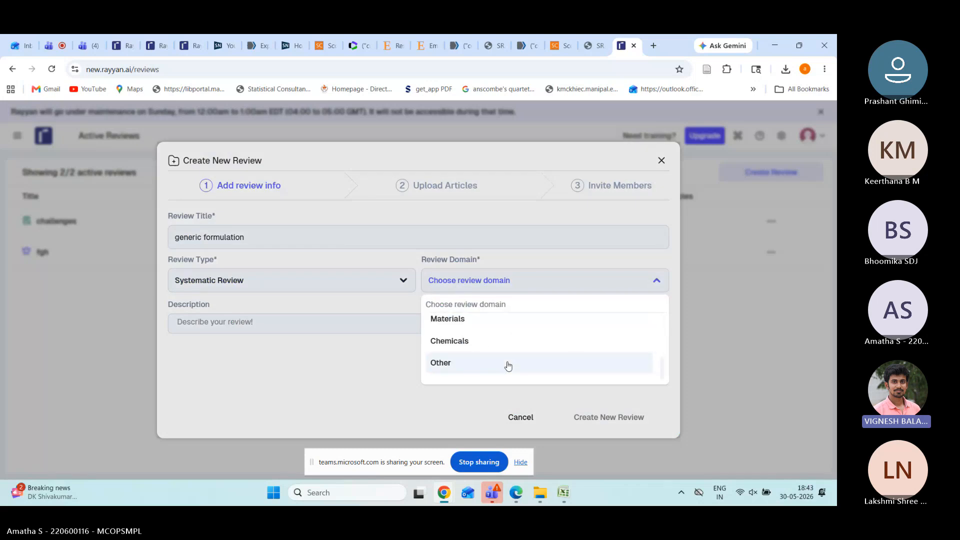
scroll(508, 365, up, 4)
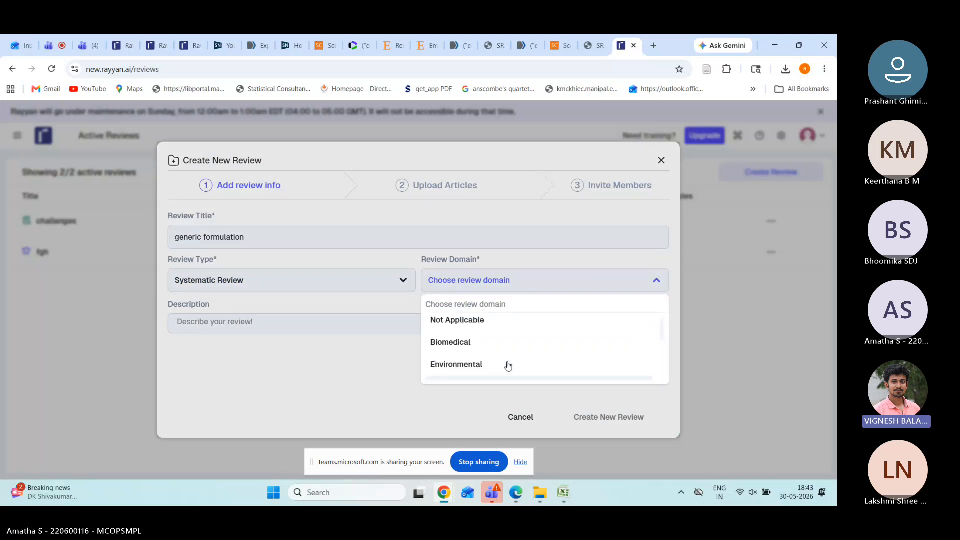
click(506, 355)
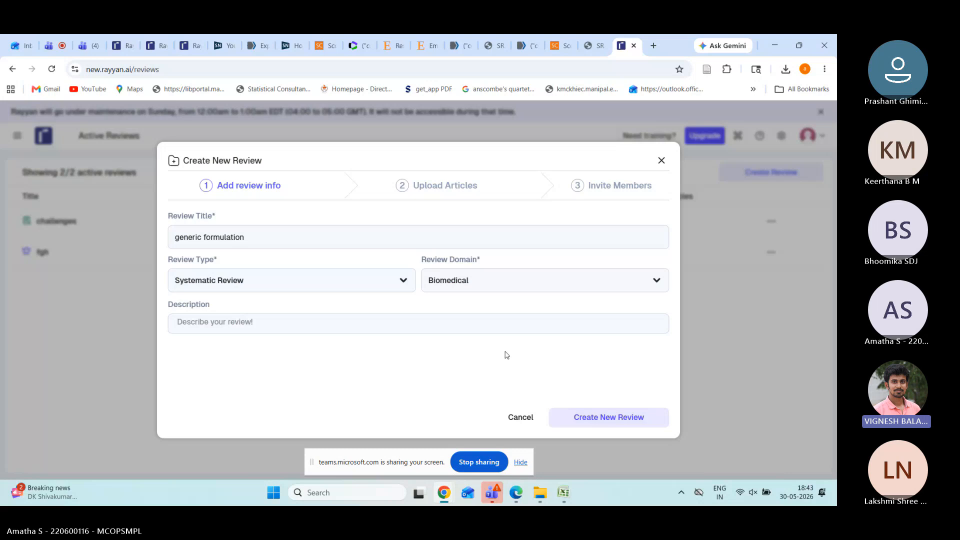
Step: Enter the description 'Intrerventional effect on BPL economy' and create the review
click(446, 330)
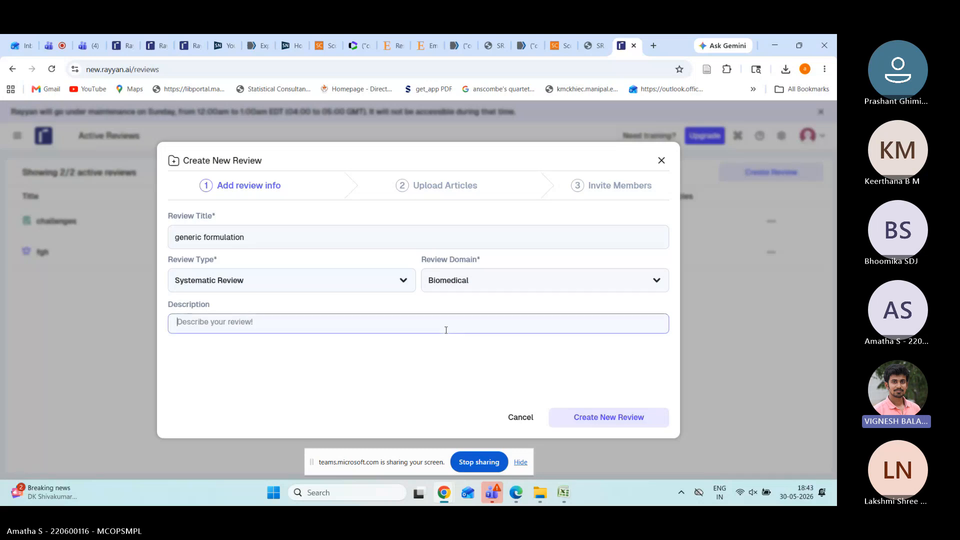
text(barri)
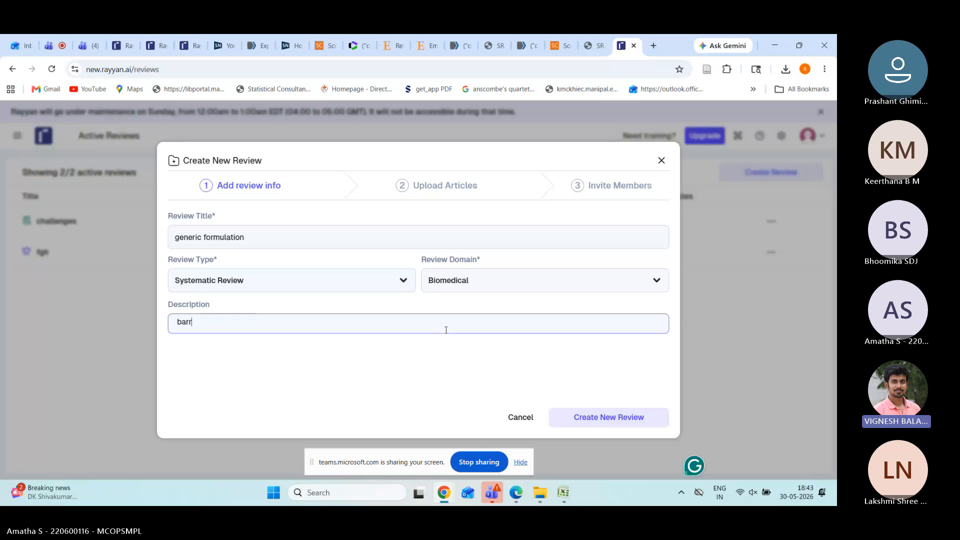
key(BackSpace)
key(BackSpace)
key(BackSpace)
key(BackSpace)
key(BackSpace)
text(Int)
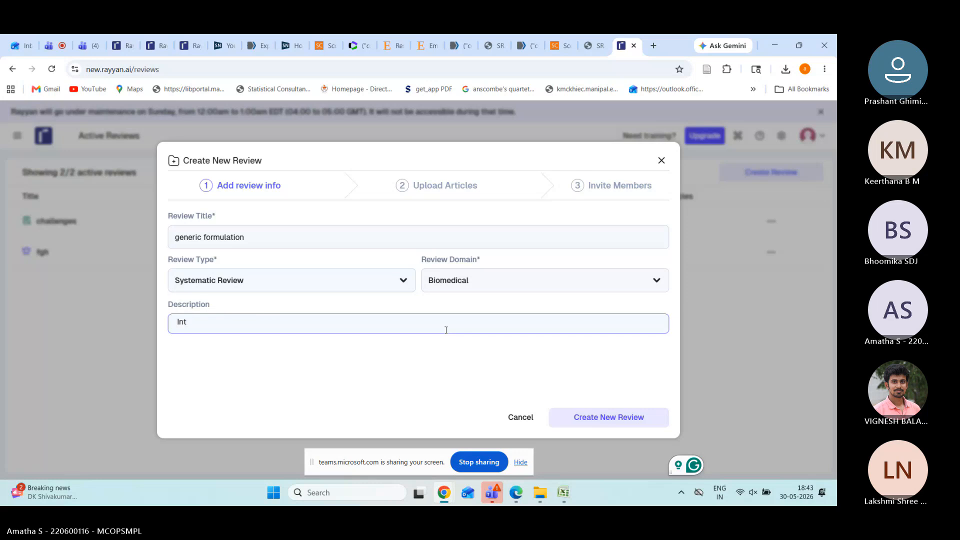
text(revential effect )
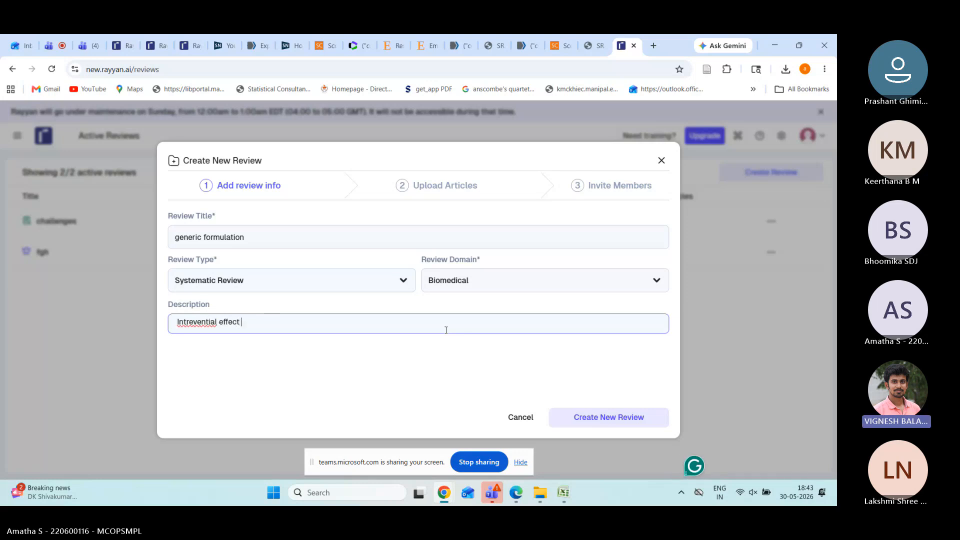
text(on)
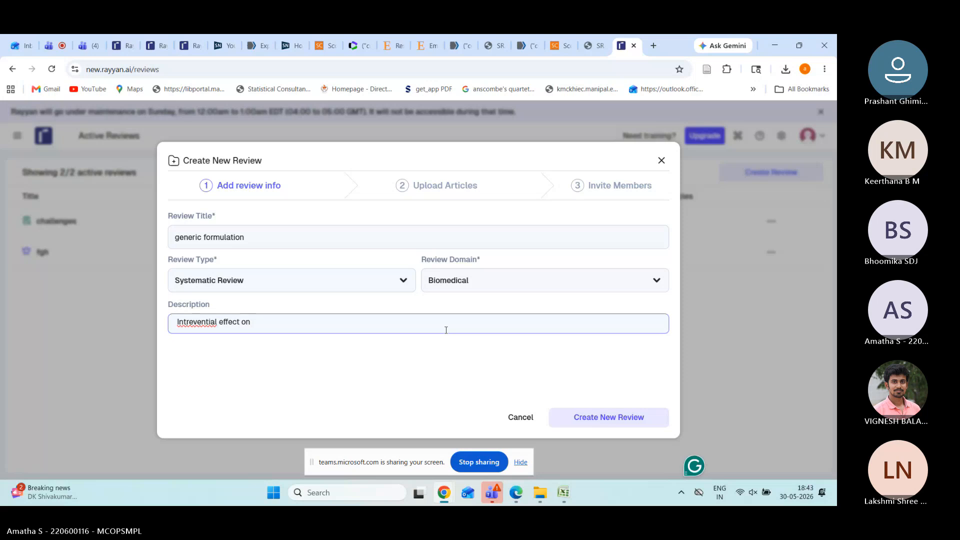
text( BPL economy)
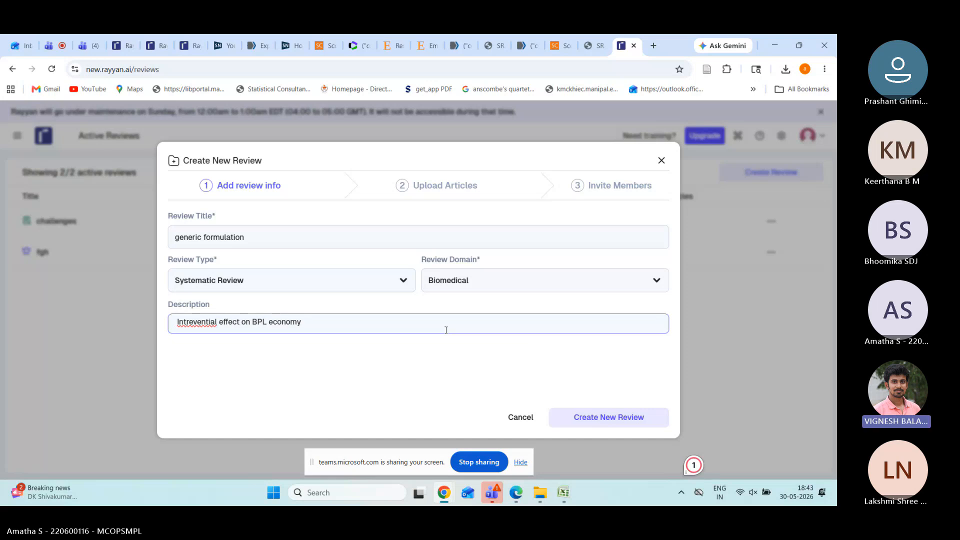
click(195, 325)
text(r)
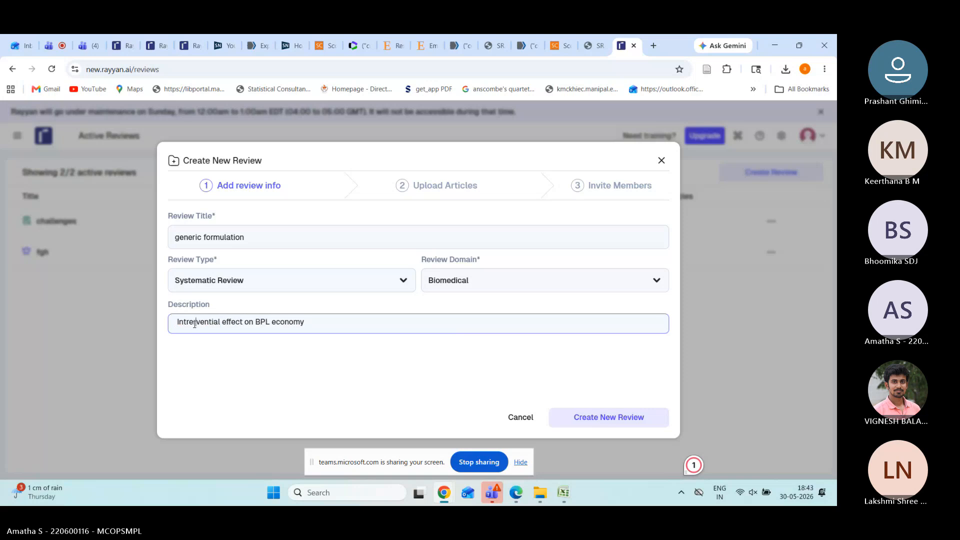
click(593, 419)
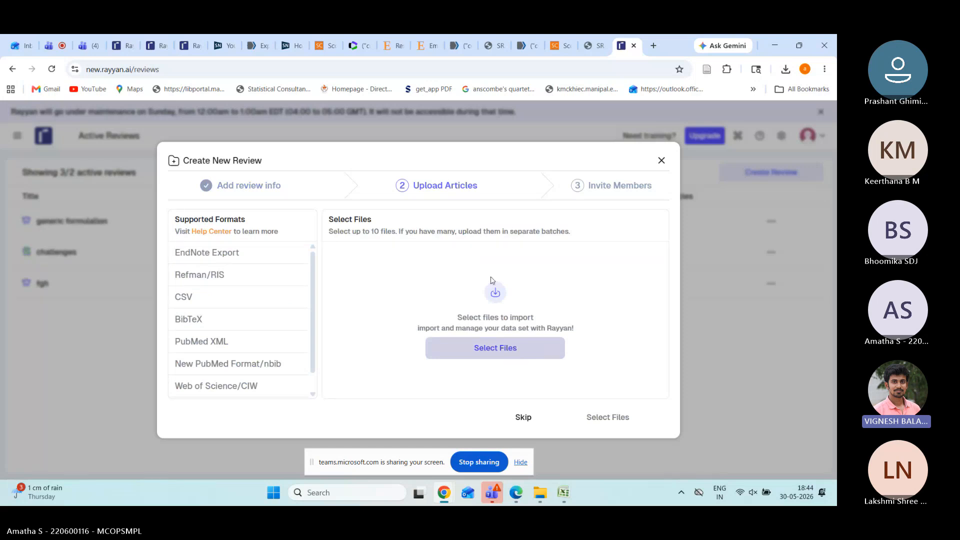
Step: Browse to the publication subfolder holding the search export files
click(474, 348)
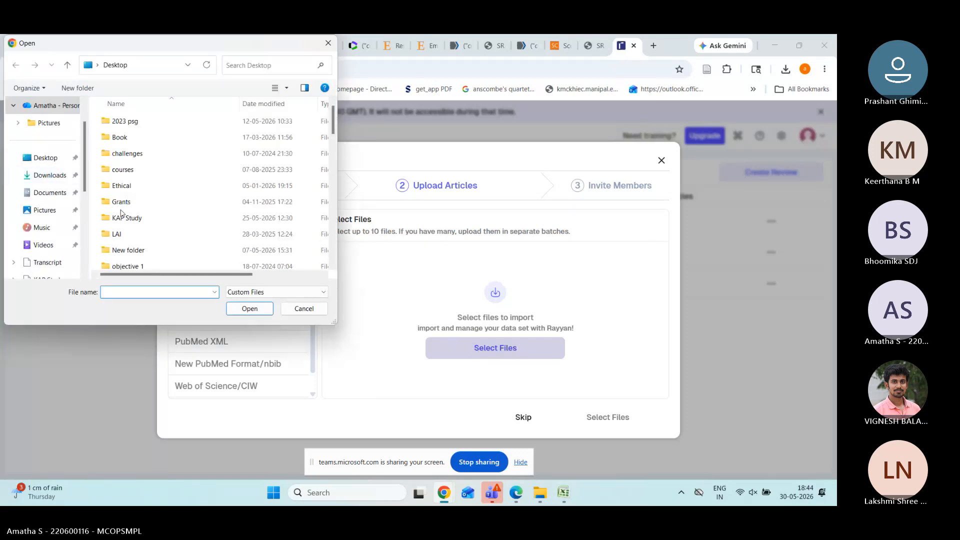
scroll(121, 214, down, 5)
scroll(136, 143, up, 3)
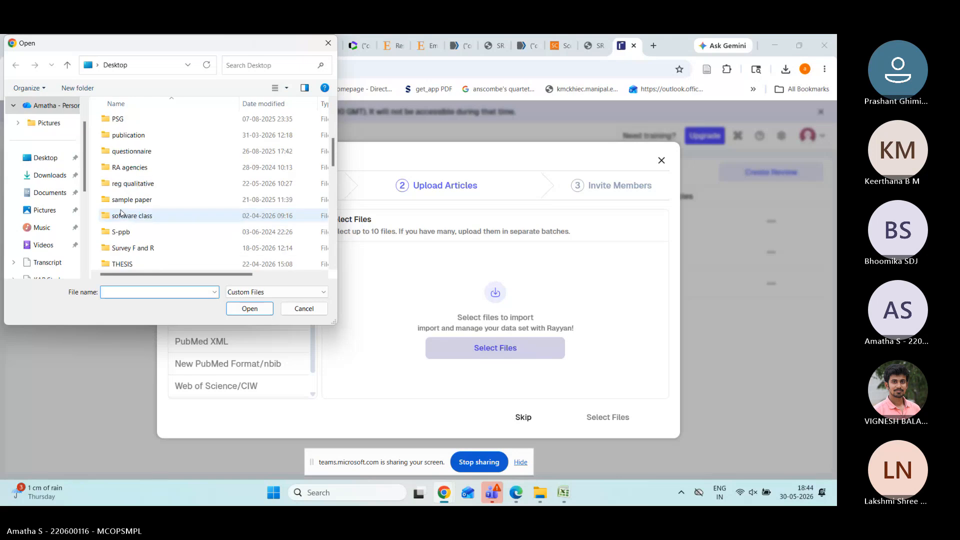
double_click(128, 136)
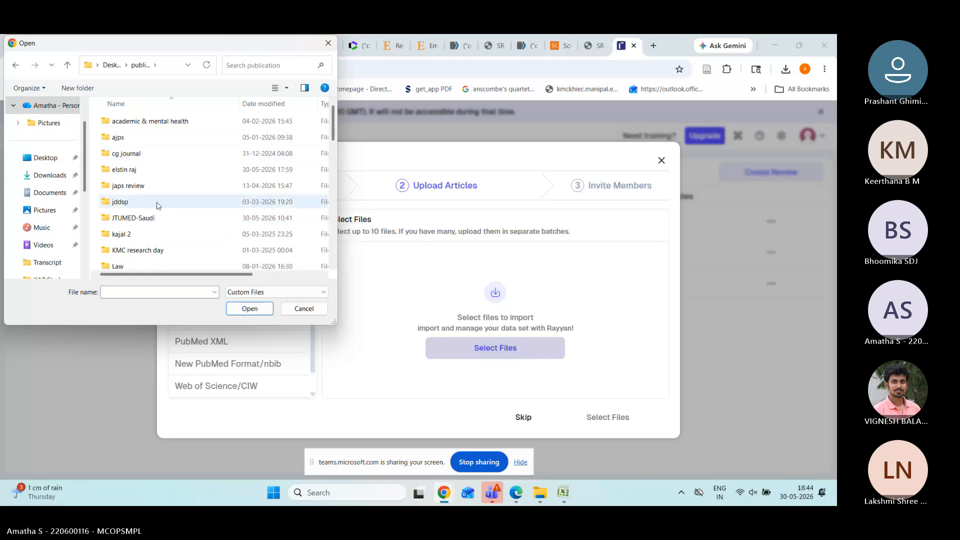
double_click(148, 171)
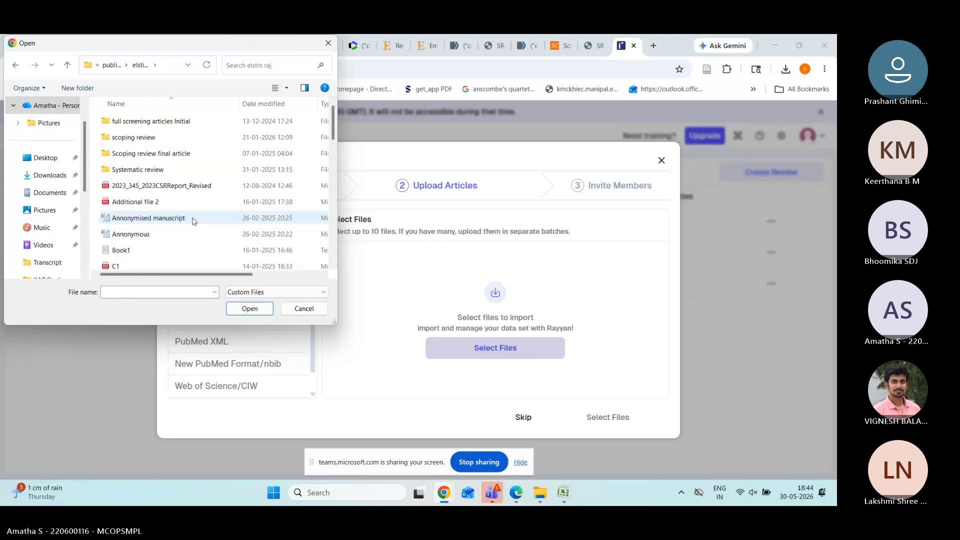
Step: Select the Embase, pubmed-complexdru-set.nbib, scopus and WoS files and confirm them for upload
scroll(194, 220, down, 1)
scroll(194, 223, down, 2)
scroll(193, 223, down, 2)
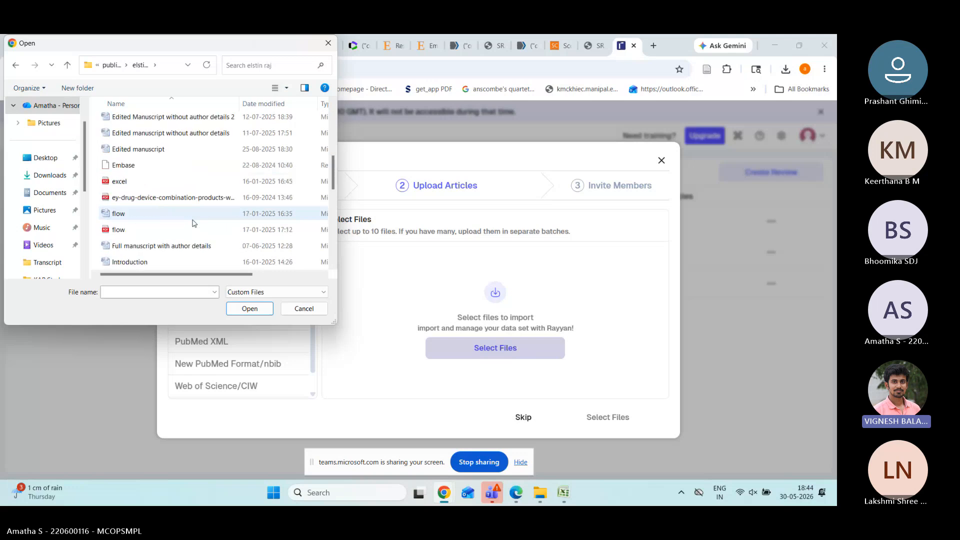
click(190, 167)
scroll(190, 168, up, 2)
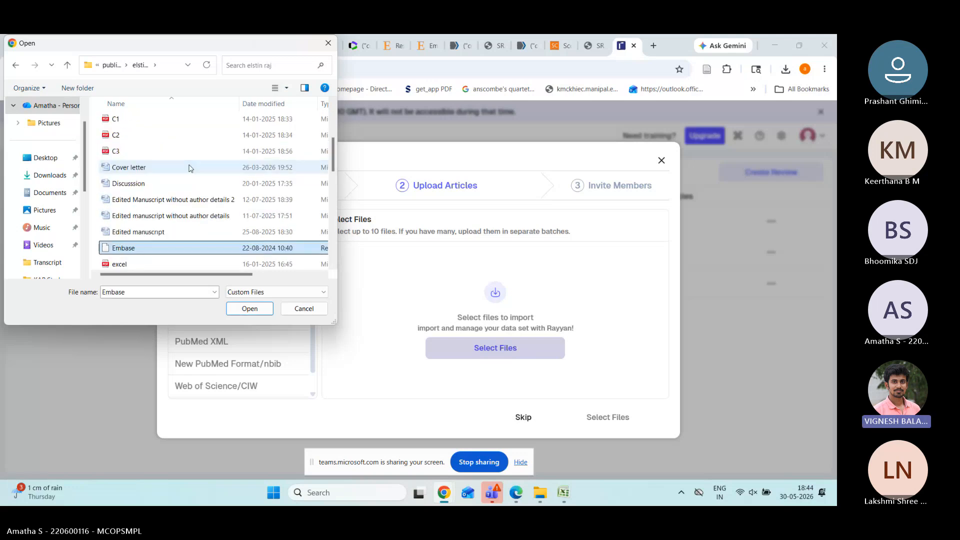
scroll(190, 168, down, 4)
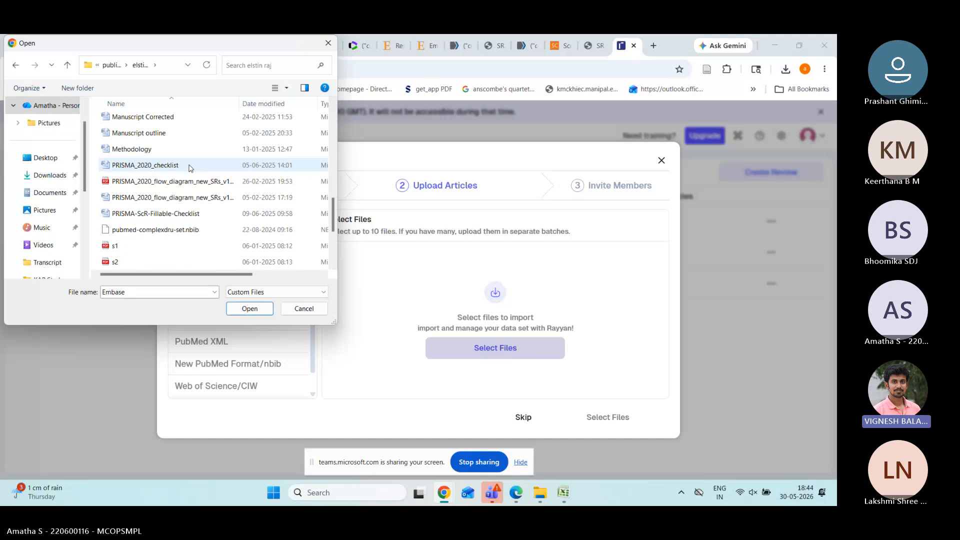
scroll(190, 168, down, 1)
ctrl+click(183, 183)
scroll(184, 190, down, 2)
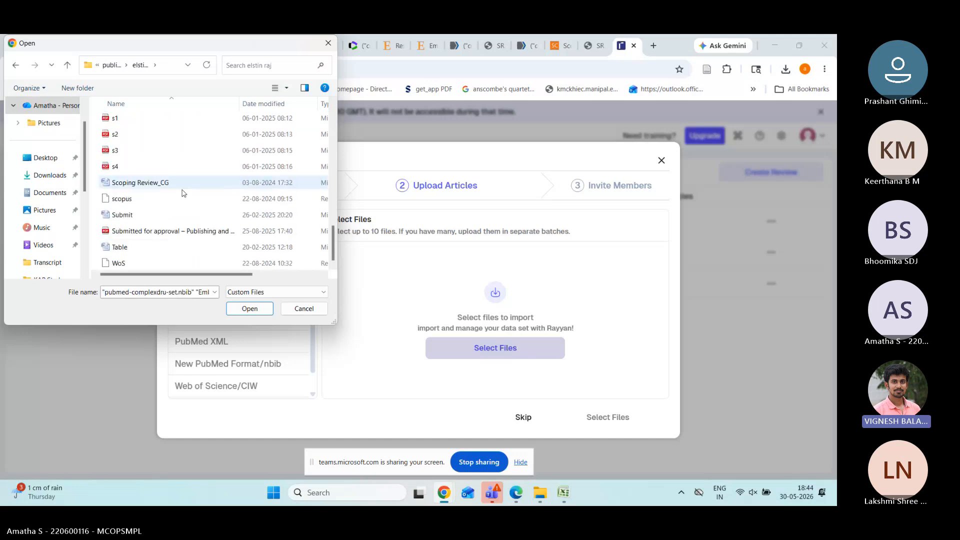
ctrl+click(183, 198)
ctrl+click(158, 264)
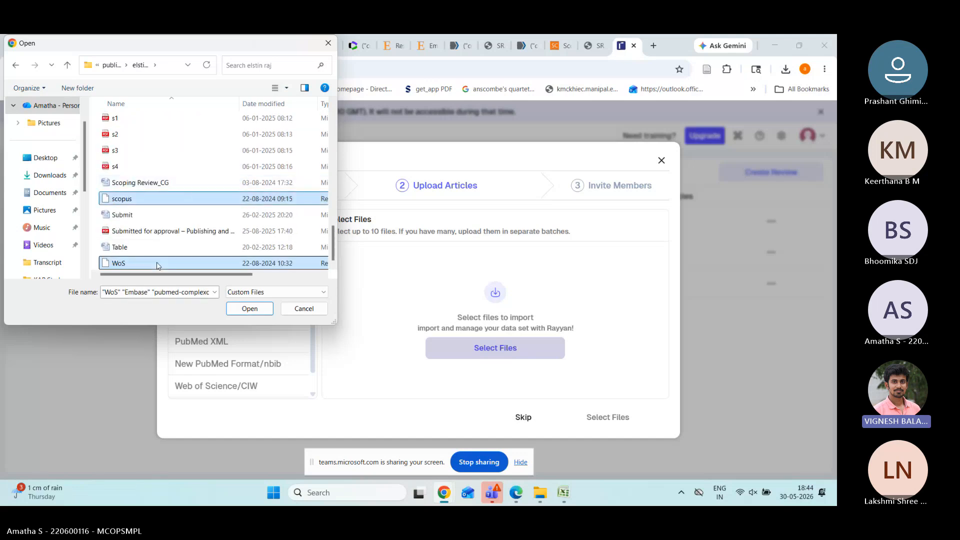
click(249, 308)
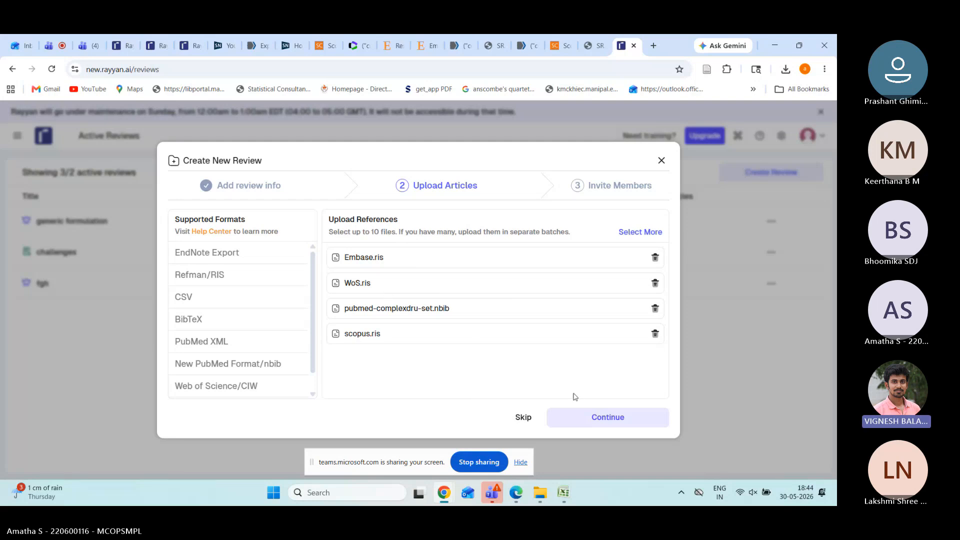
Step: Upload the four reference files and proceed to the Invite Members step
click(582, 424)
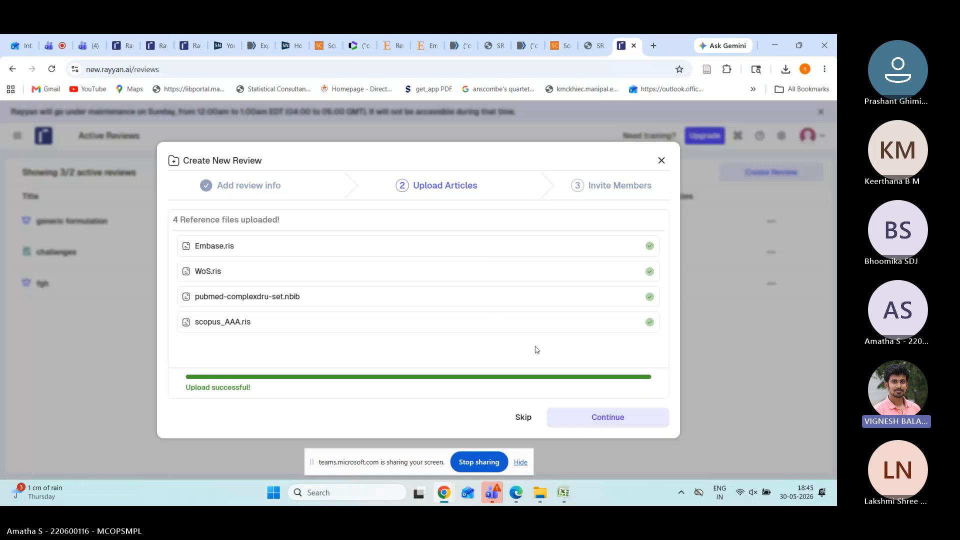
click(585, 418)
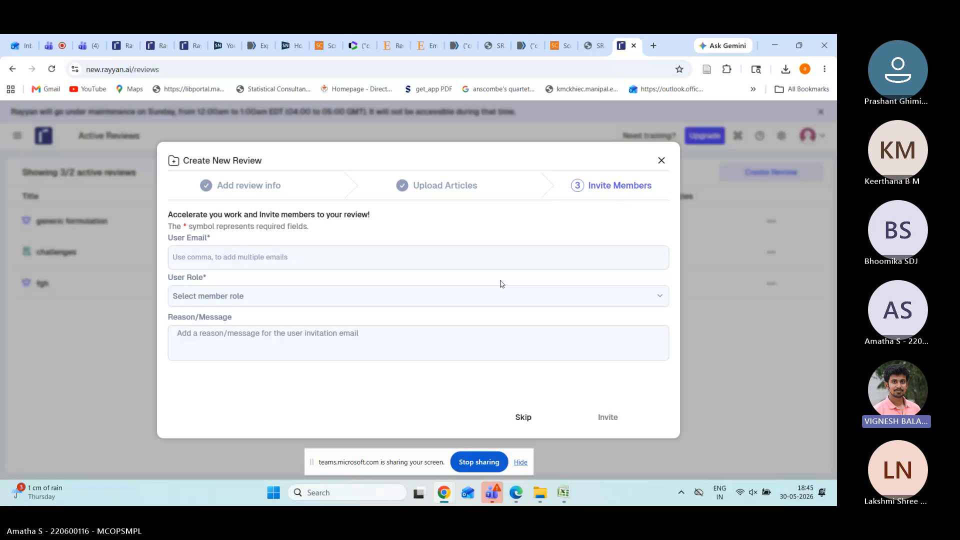
Step: Enter the colleague's e-mail address in the User Email field
click(477, 297)
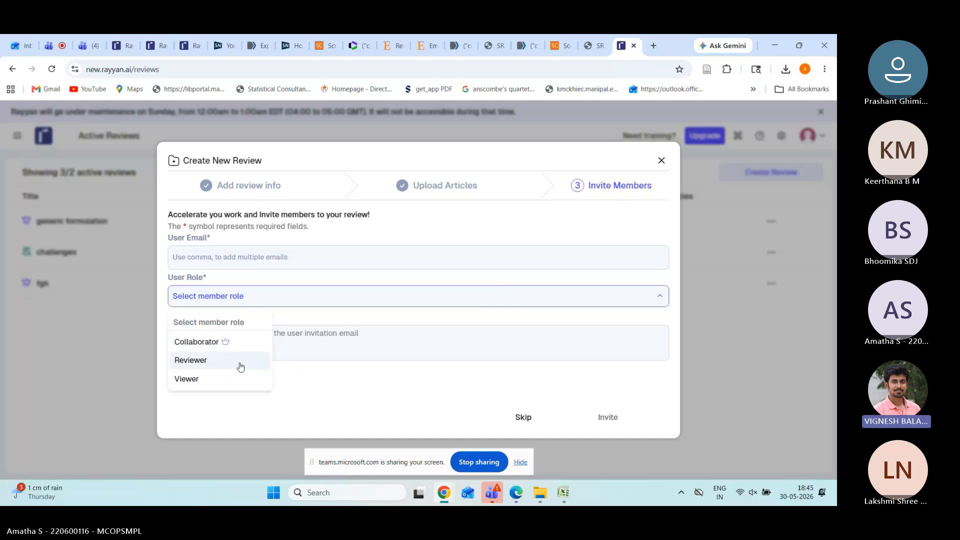
click(254, 265)
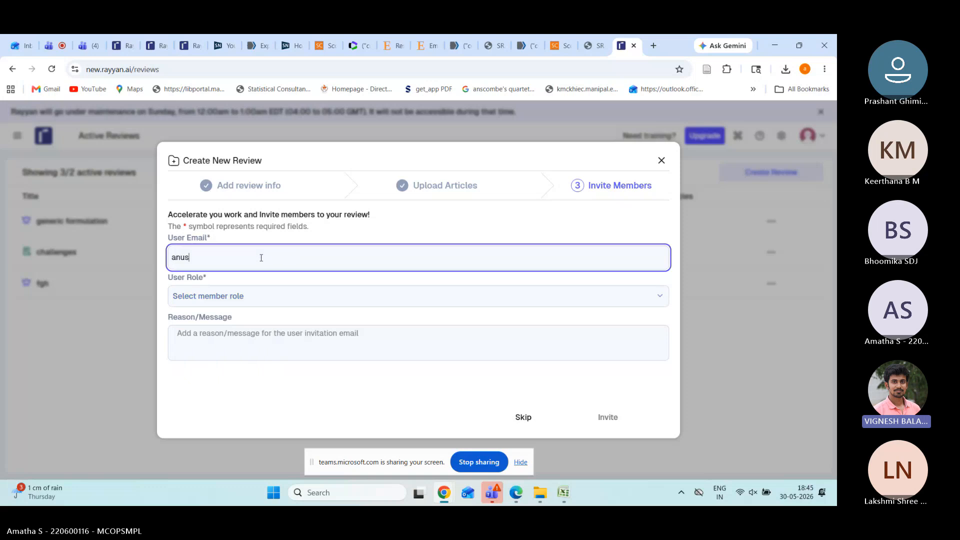
key(BackSpace)
key(Return)
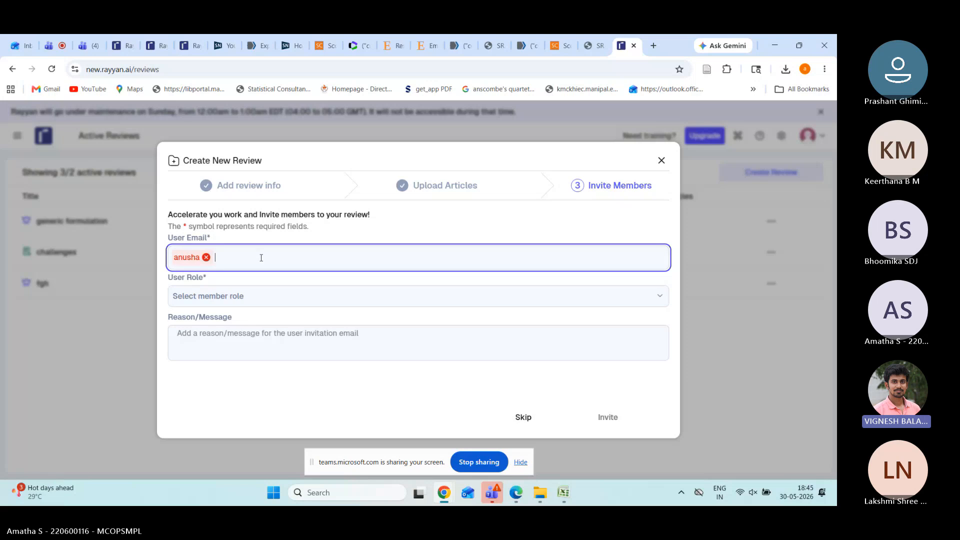
key(BackSpace)
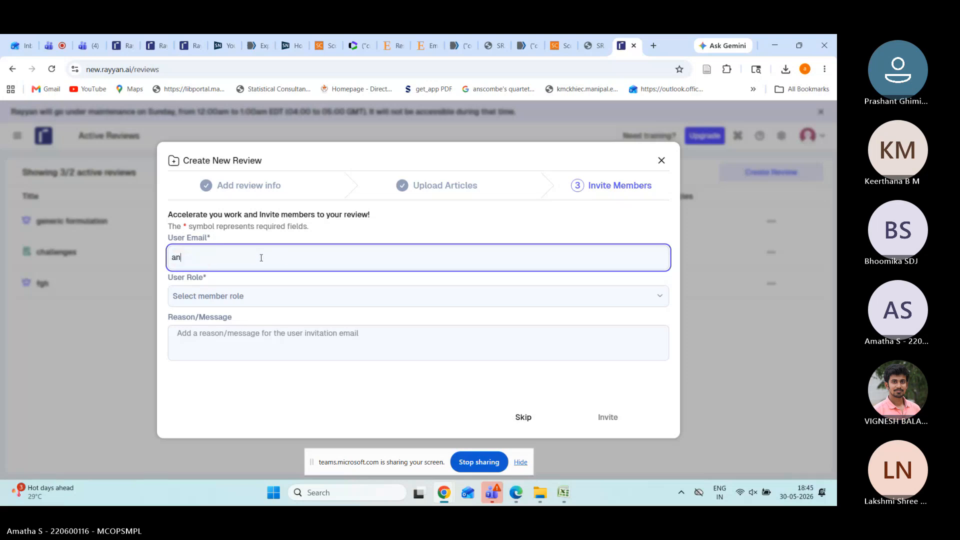
Step: Assign the invitee the Collaborator role and send the invitation
click(271, 300)
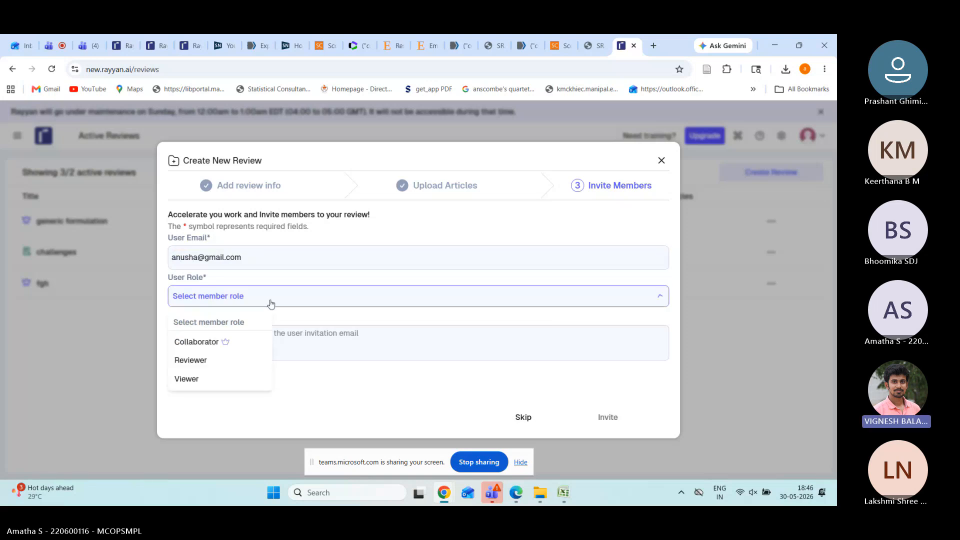
click(234, 344)
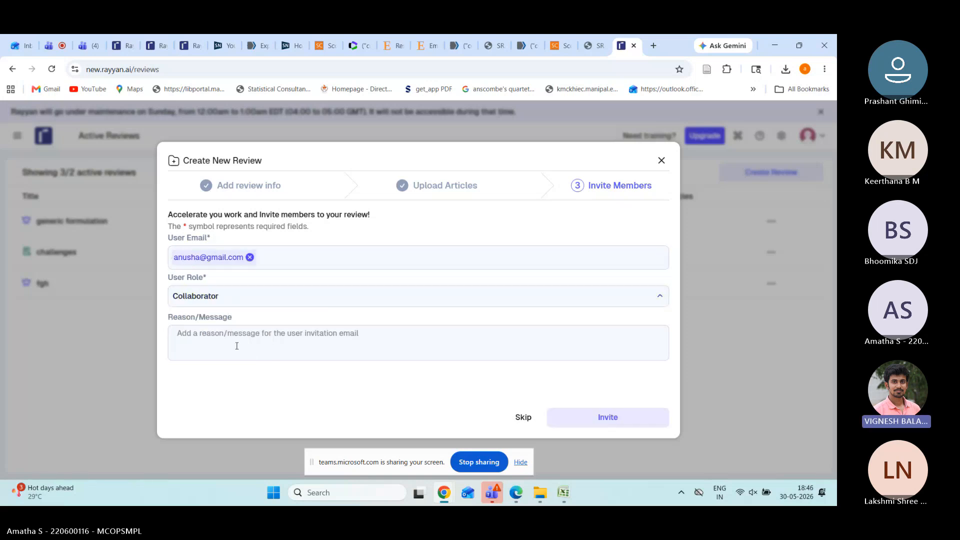
click(387, 340)
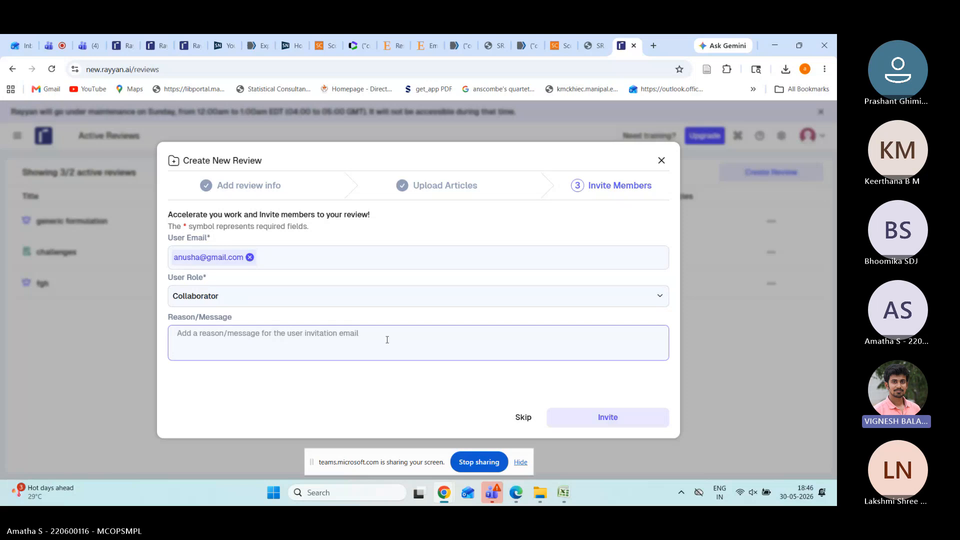
click(602, 429)
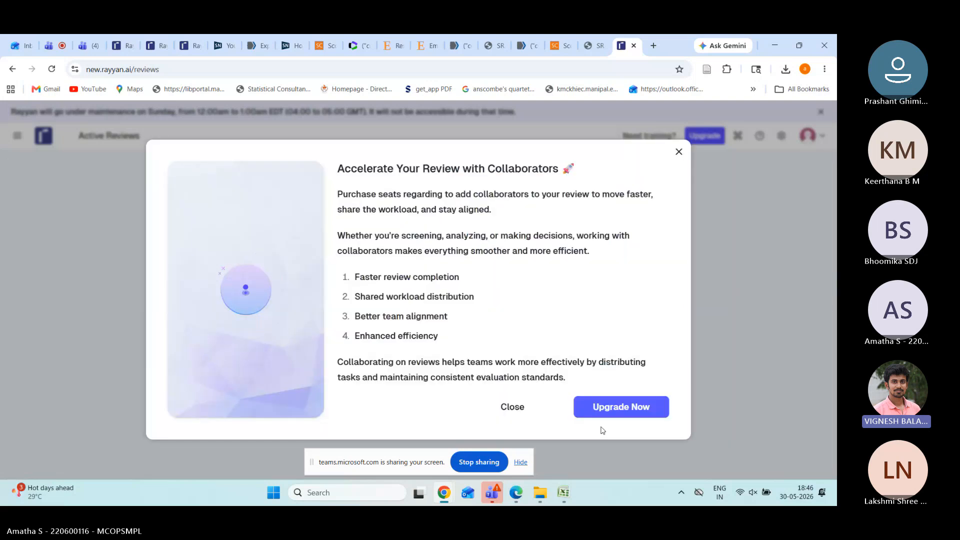
Step: Close the upgrade popup to reveal the generic formulation overview with 1,402 references
click(679, 153)
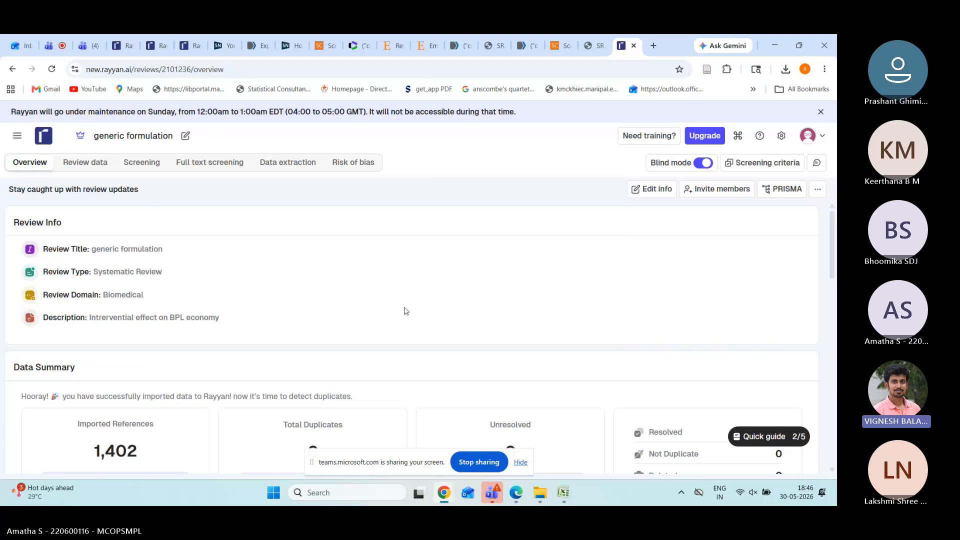
Step: Scroll through the generic formulation overview to review its members and screening area
scroll(407, 311, down, 1)
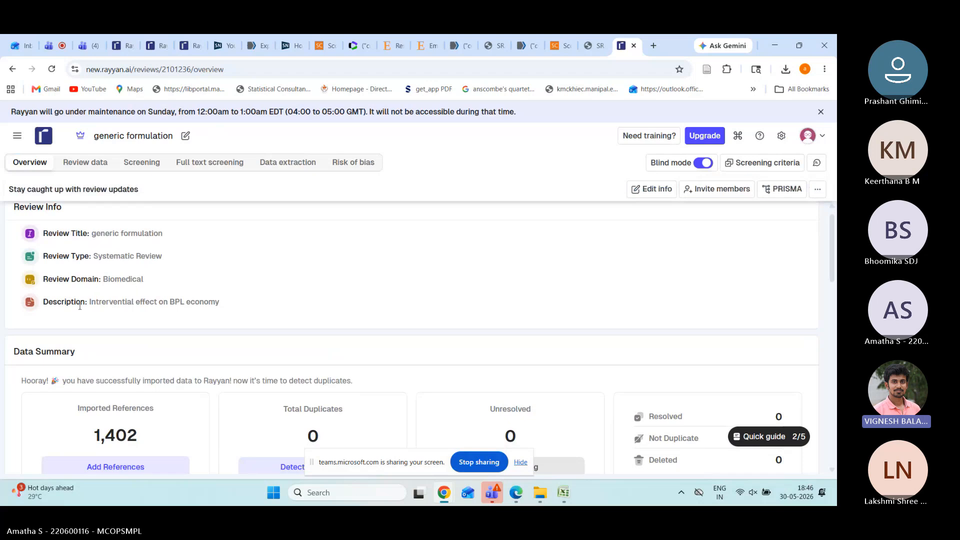
scroll(187, 303, down, 3)
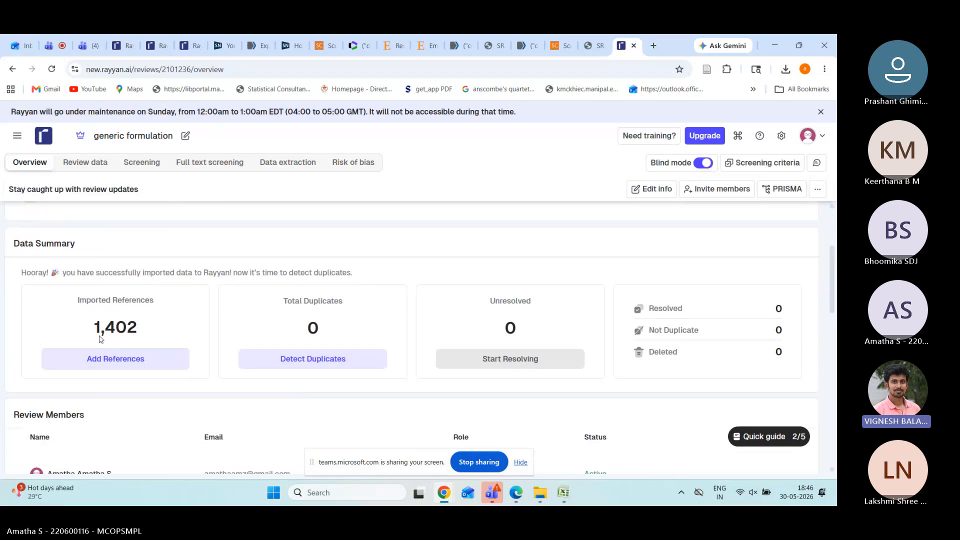
scroll(100, 340, down, 1)
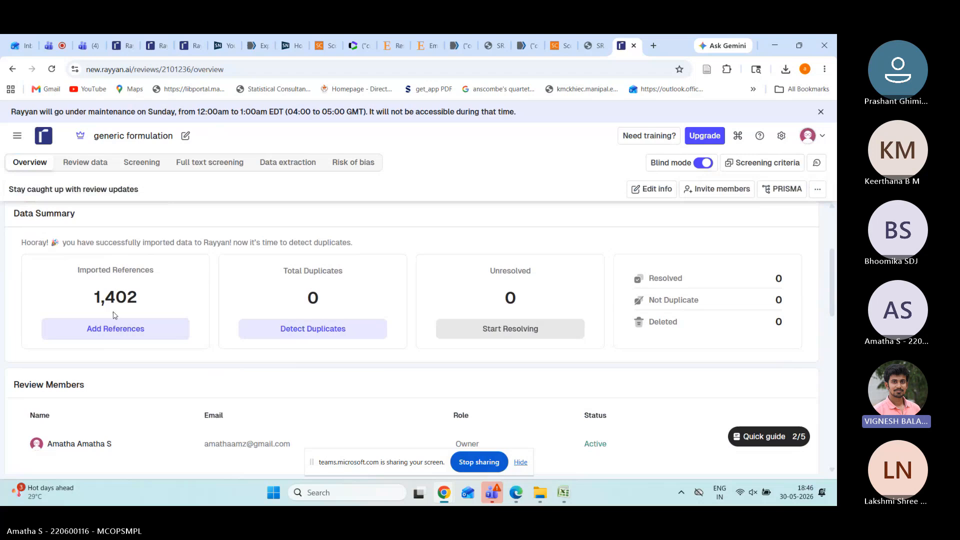
scroll(119, 321, down, 2)
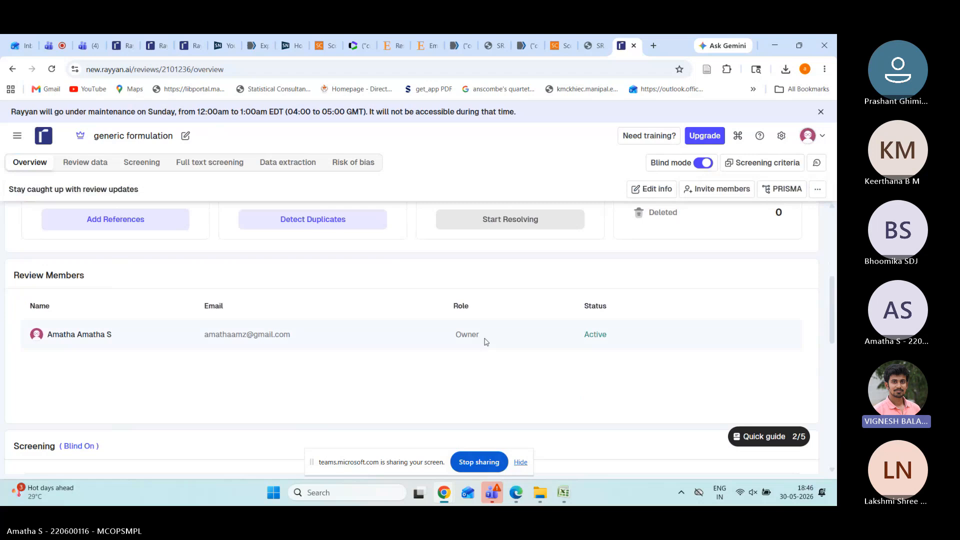
scroll(484, 342, down, 2)
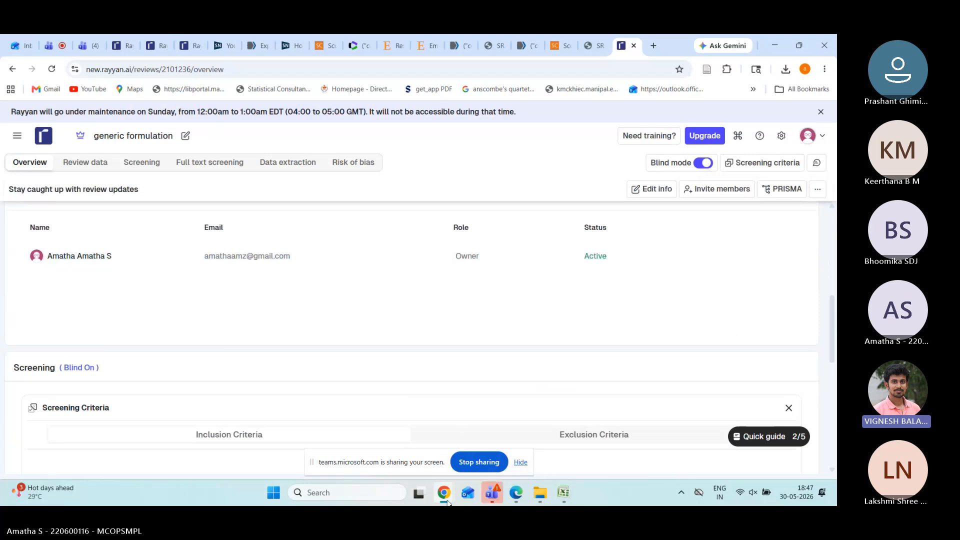
mouse_move(446, 502)
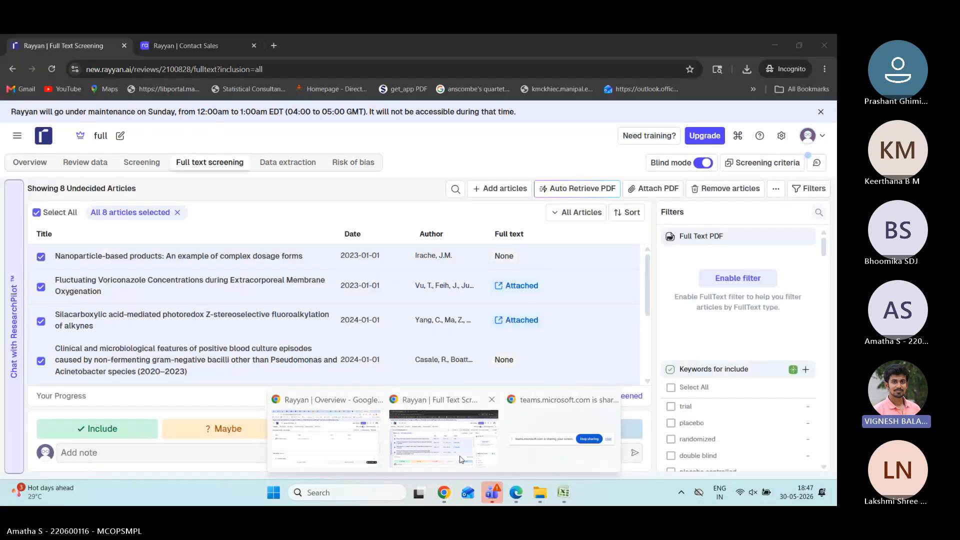
Step: Switch to the full review's window and go to its Overview, reaching the sign-in page
click(460, 459)
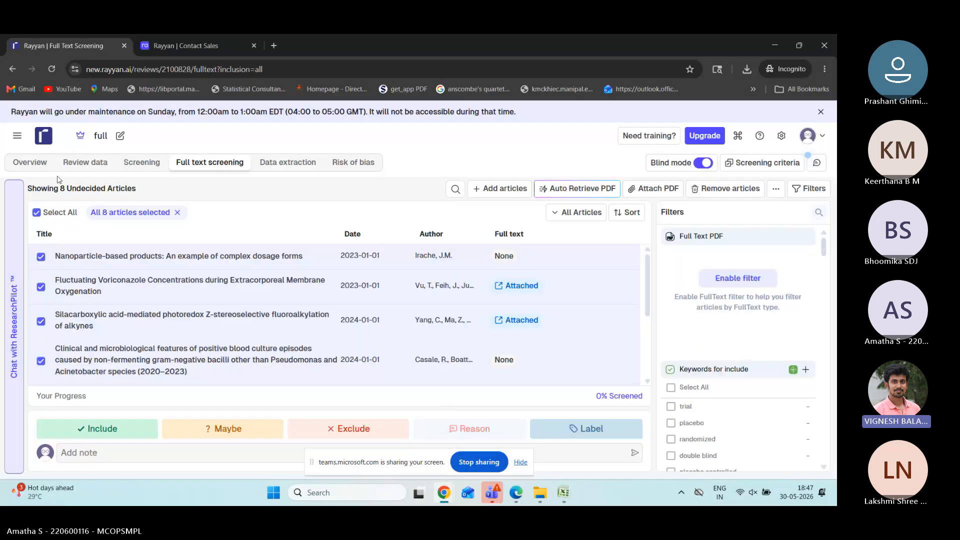
click(39, 165)
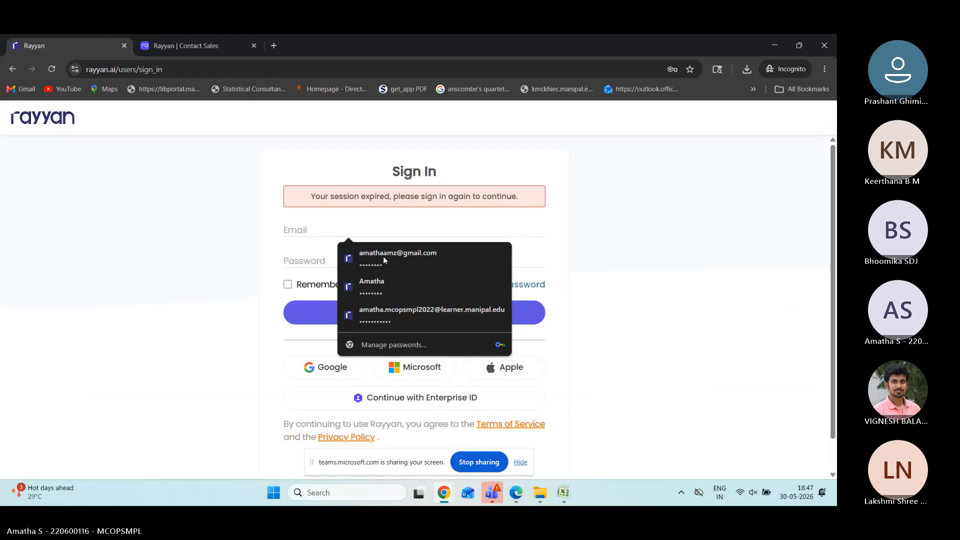
click(202, 38)
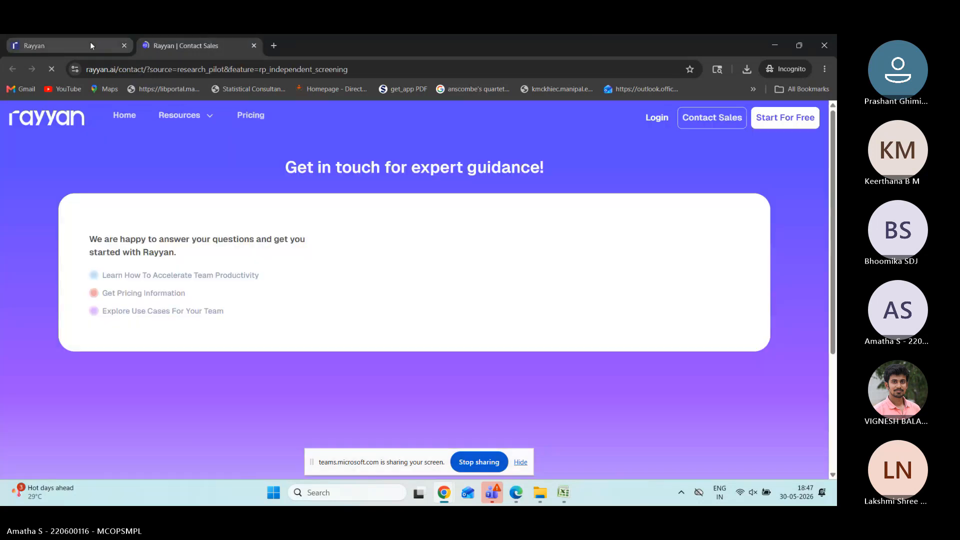
click(90, 42)
Step: Sign back in with the saved account e-mail and password
text(an)
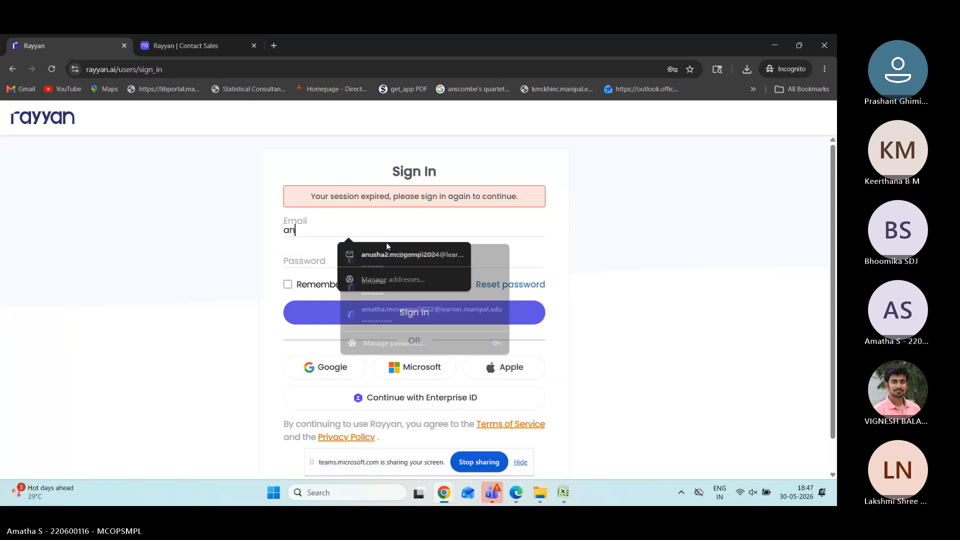
click(386, 254)
click(366, 264)
click(365, 263)
text(•••••••)
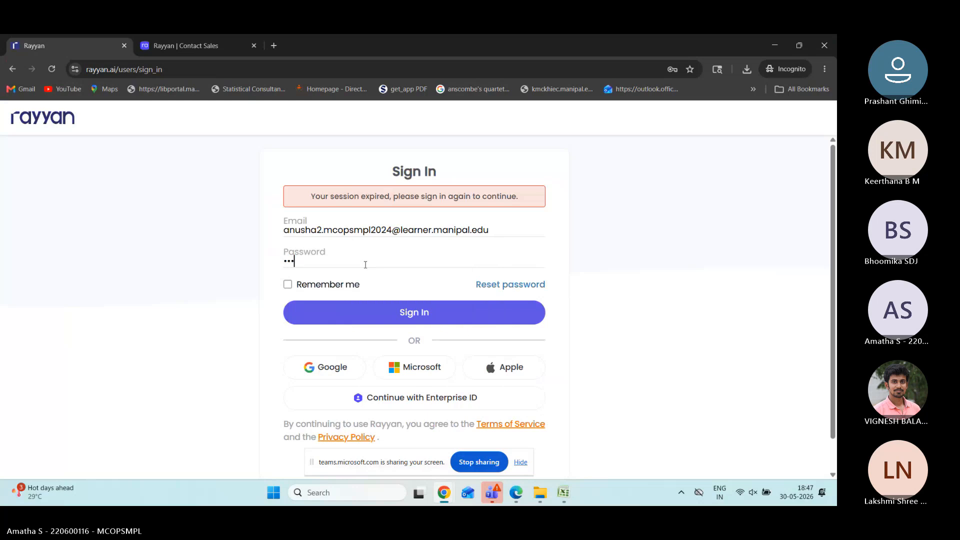
text(••••)
click(377, 320)
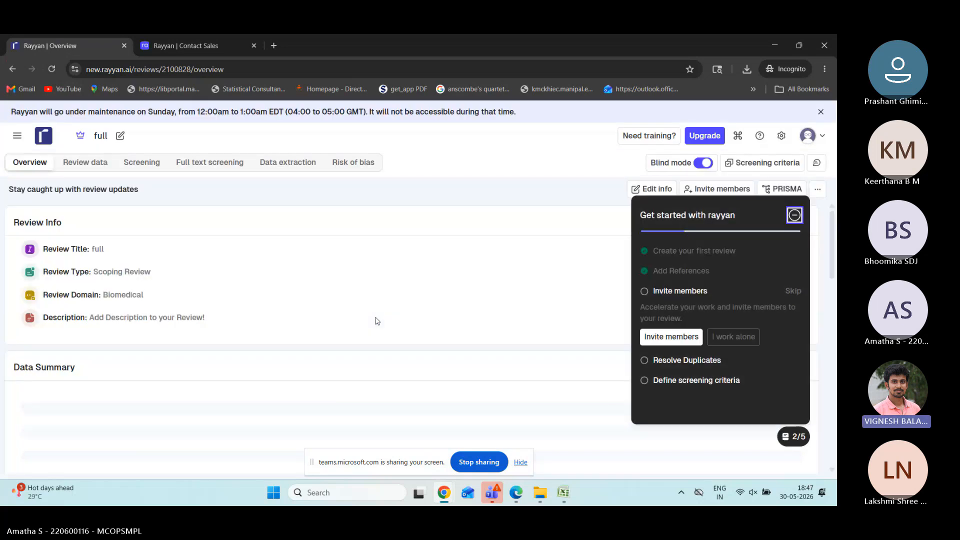
Step: Scroll the full review's overview to check its 8 references and 100% screening progress
scroll(337, 318, down, 2)
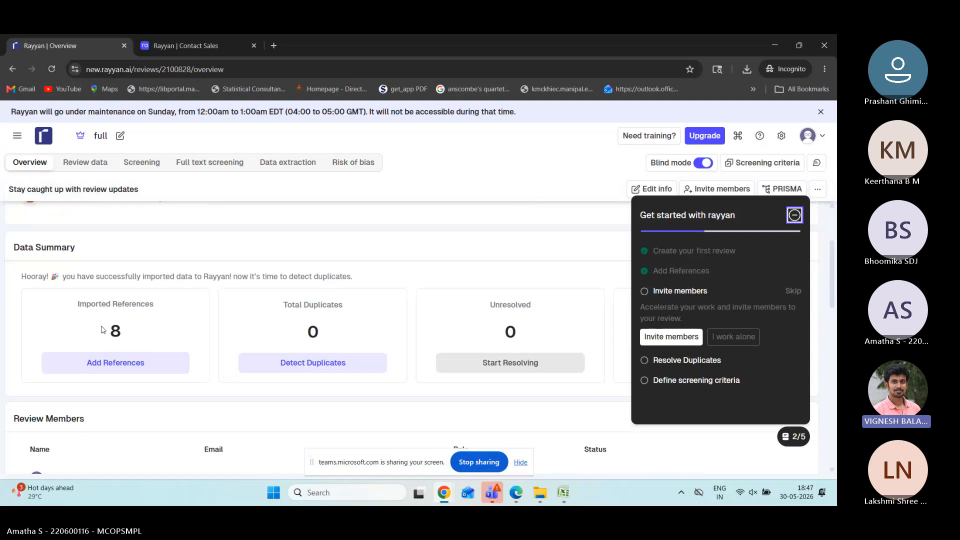
scroll(231, 367, down, 3)
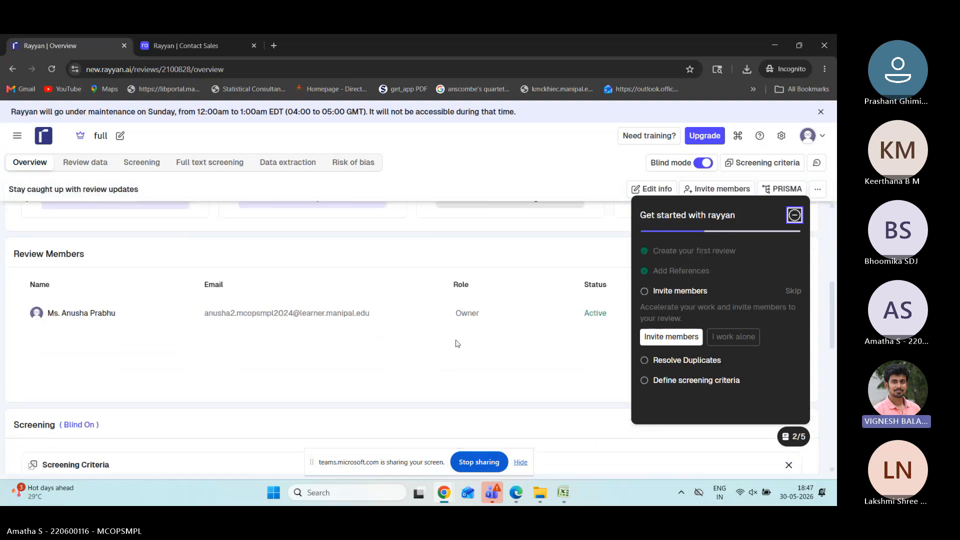
scroll(239, 313, up, 5)
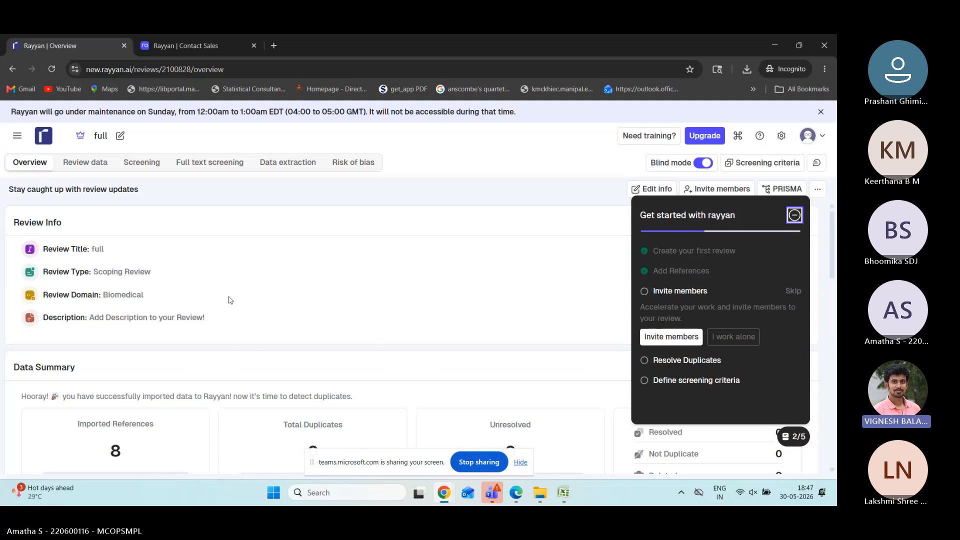
scroll(195, 307, down, 5)
scroll(196, 306, down, 3)
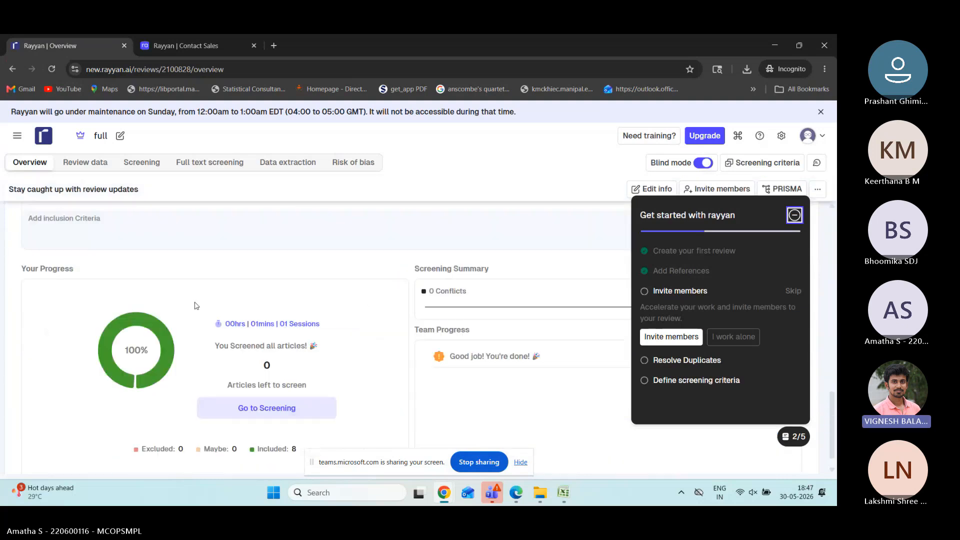
scroll(196, 305, up, 6)
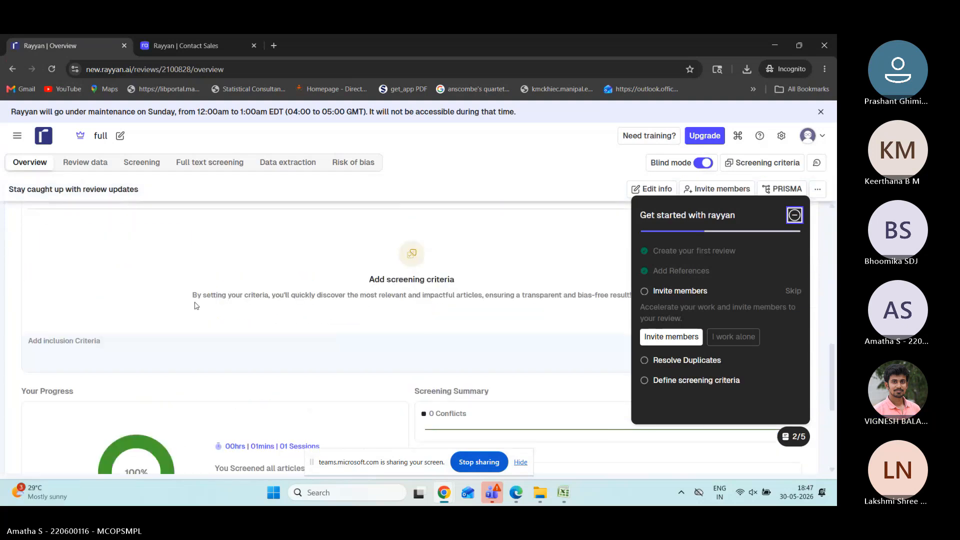
scroll(195, 306, up, 3)
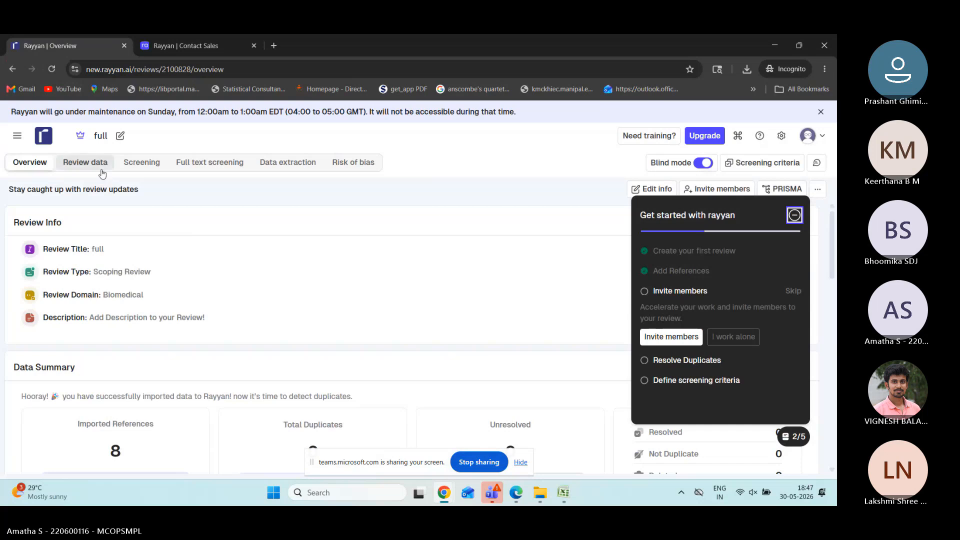
Step: Minimize the Get started checklist and open the sidebar listing all reviews
click(284, 210)
scroll(284, 210, down, 1)
scroll(285, 210, down, 12)
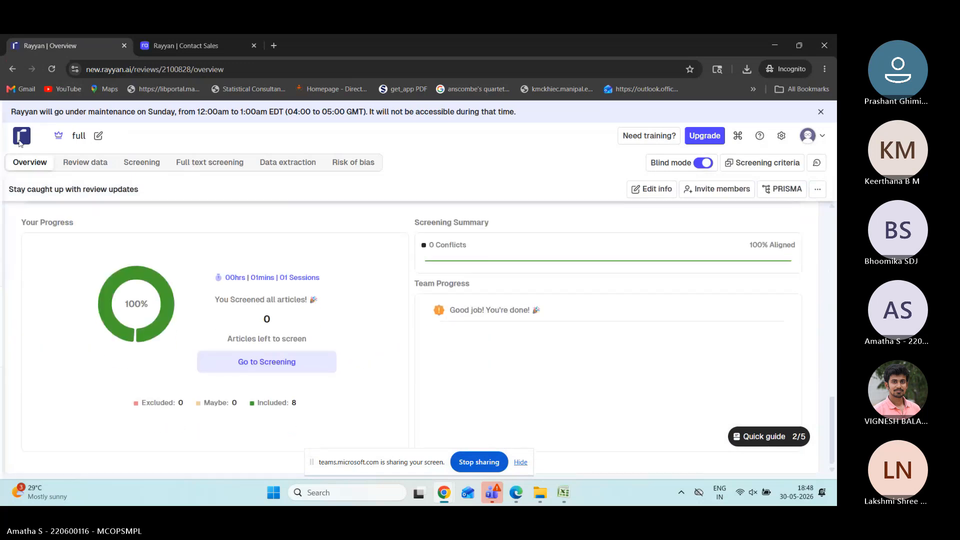
click(17, 136)
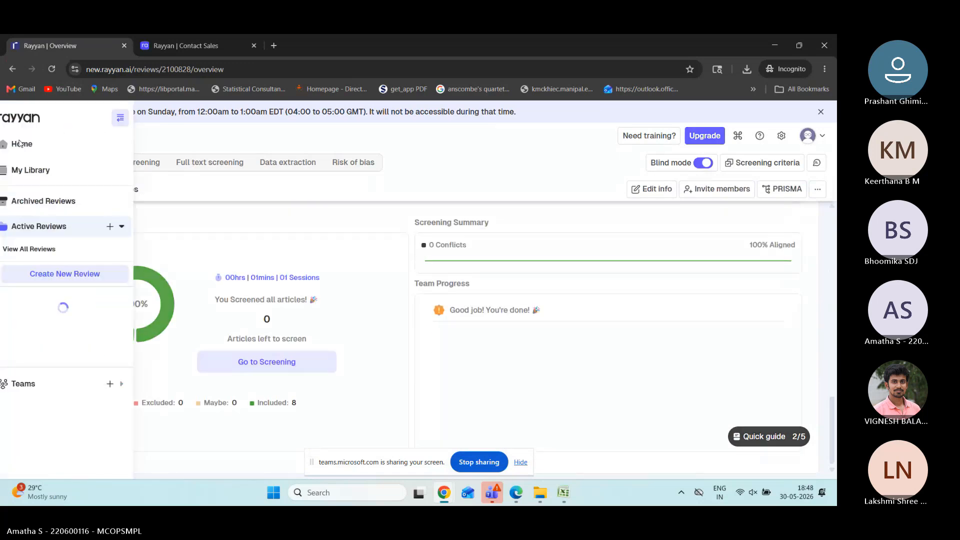
Step: Open the challenges review from Active Reviews and minimize its Get started checklist
click(48, 228)
click(48, 229)
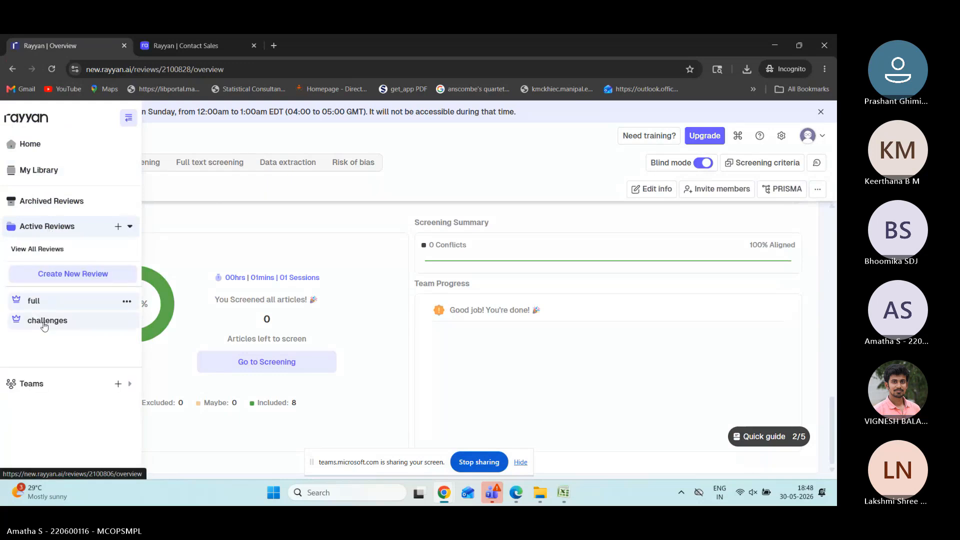
click(42, 318)
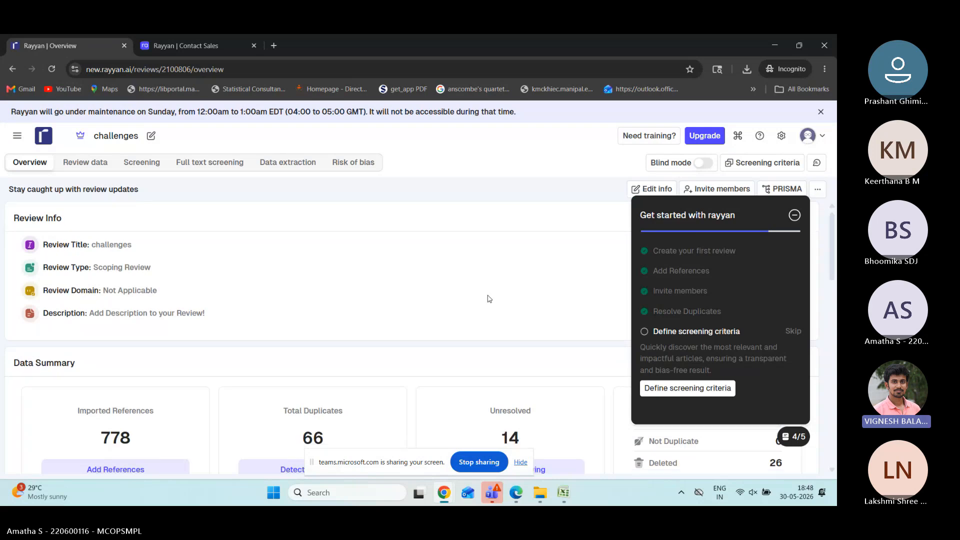
scroll(488, 300, down, 3)
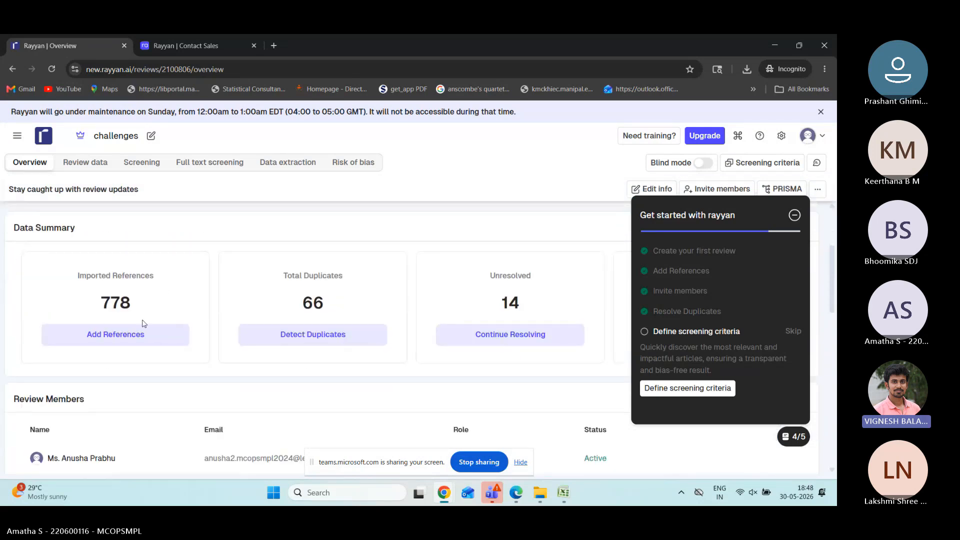
scroll(145, 324, down, 2)
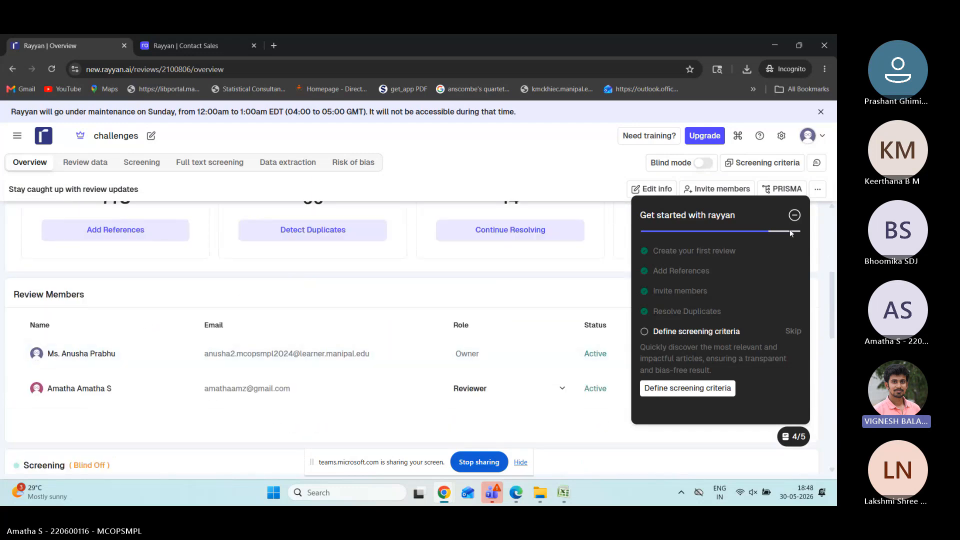
click(794, 216)
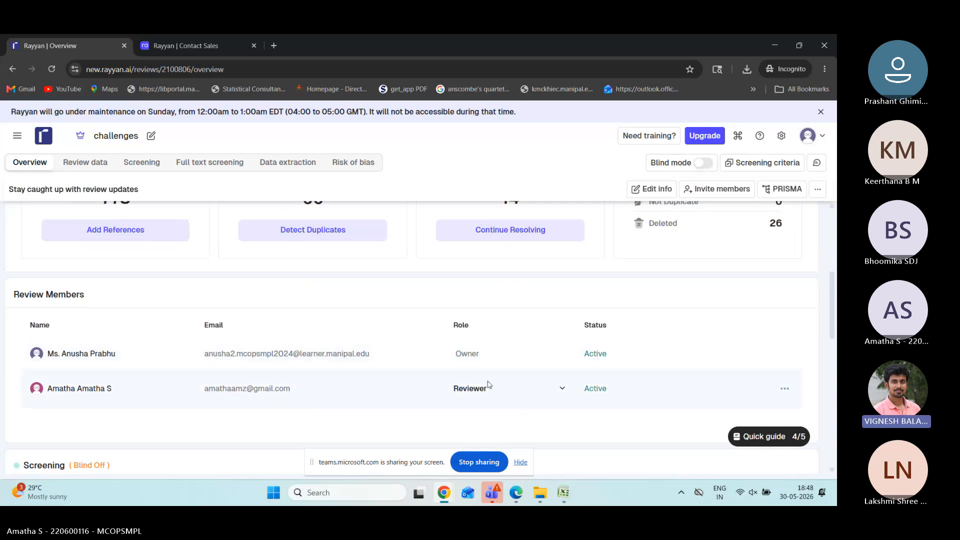
Step: Scroll the challenges overview: 778 references, 66 duplicates, 19 screened, 733 left
scroll(489, 385, down, 1)
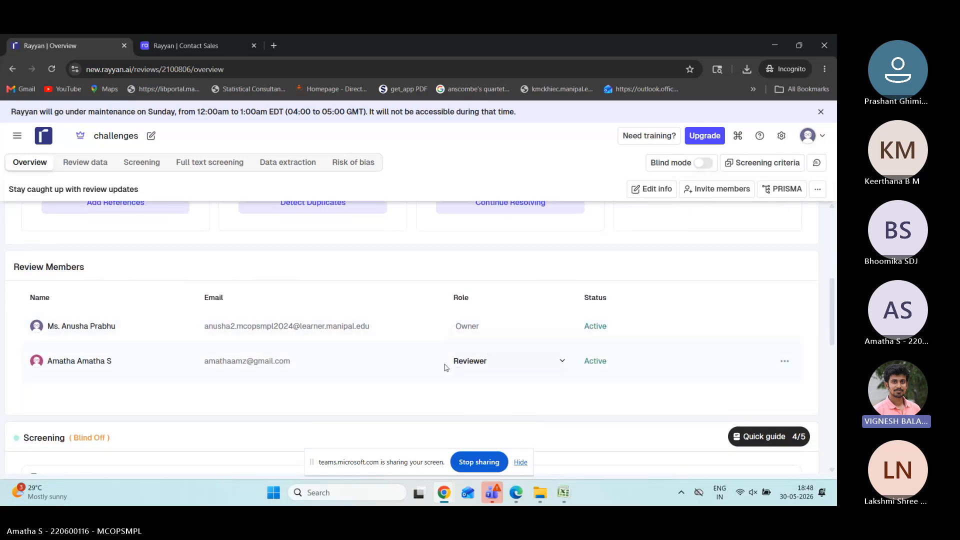
scroll(447, 375, down, 1)
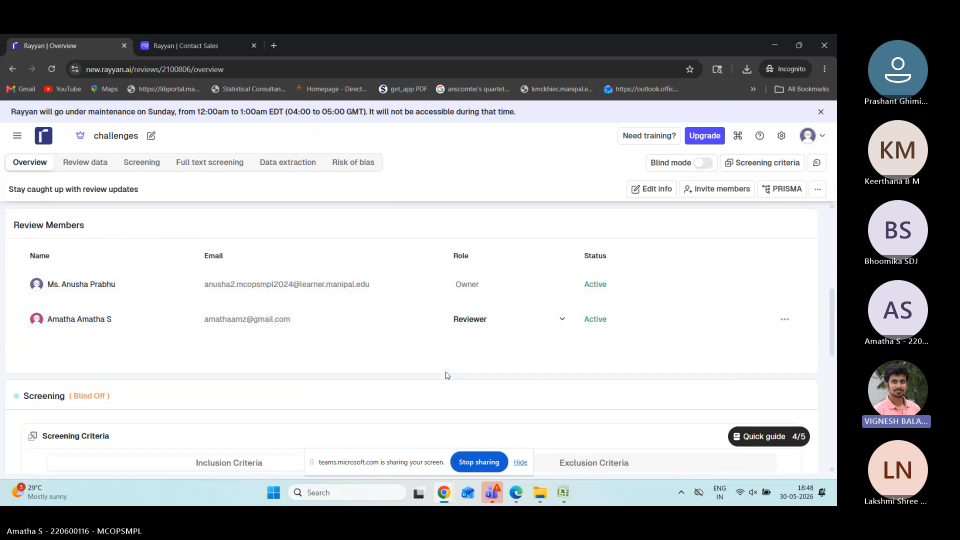
scroll(447, 375, down, 5)
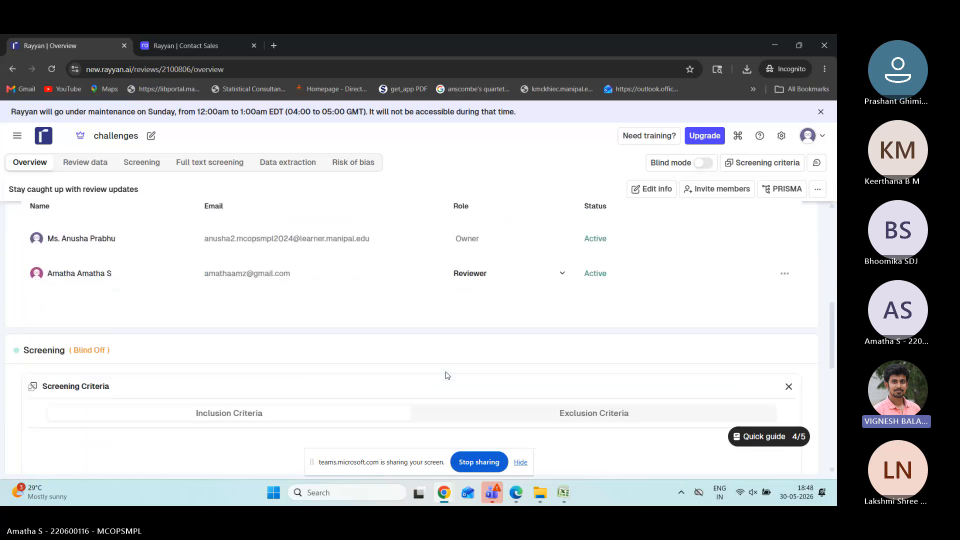
scroll(447, 375, down, 4)
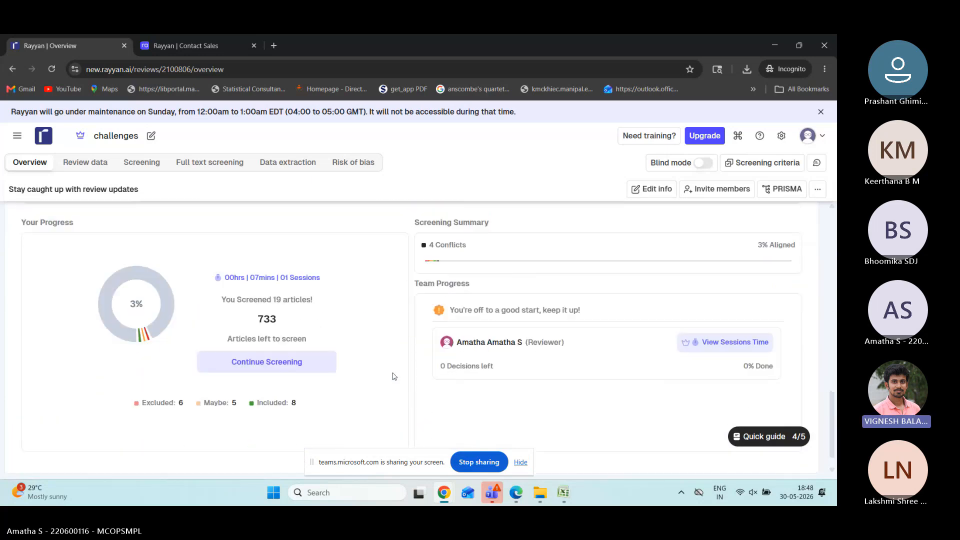
scroll(394, 376, up, 10)
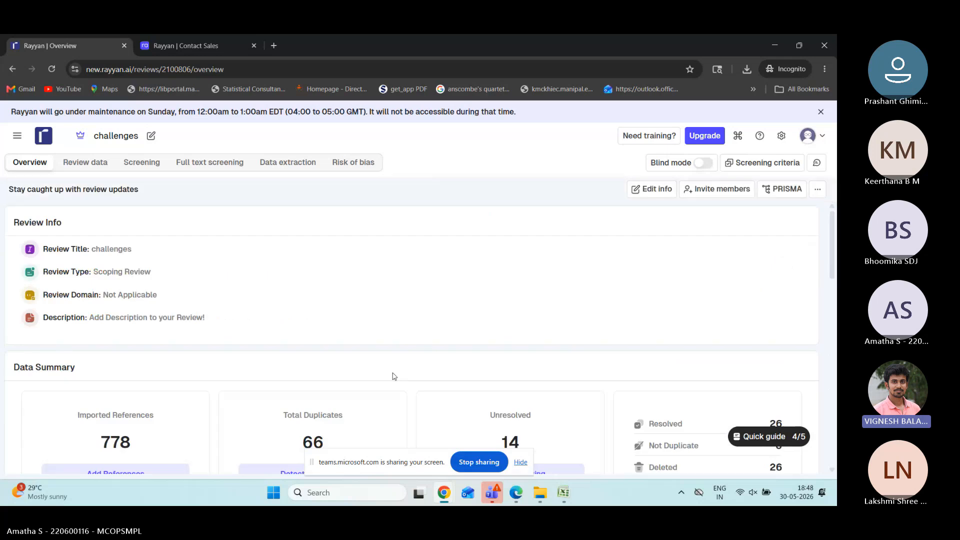
scroll(394, 376, down, 4)
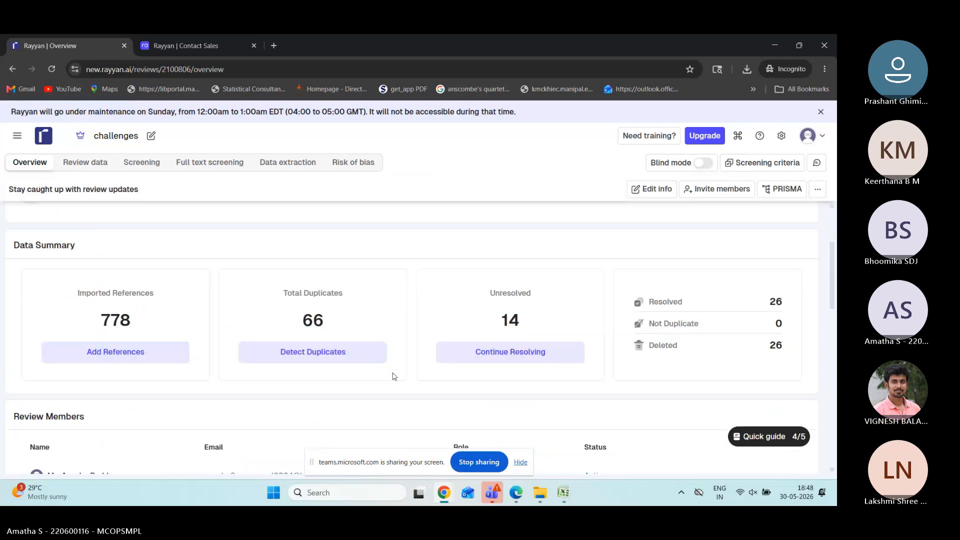
scroll(394, 376, down, 6)
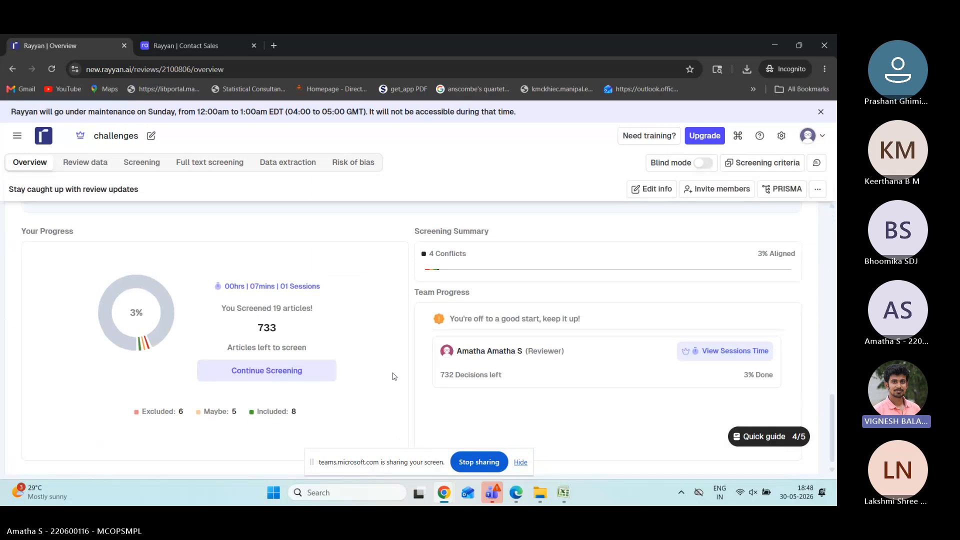
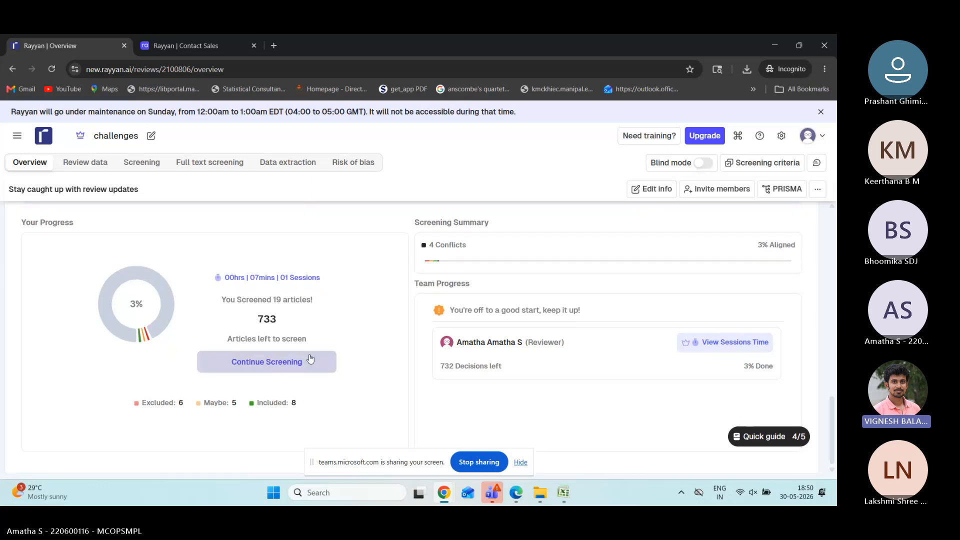
Step: Scroll through the challenges review's overview page: 778 references, 19 screened
scroll(310, 357, up, 15)
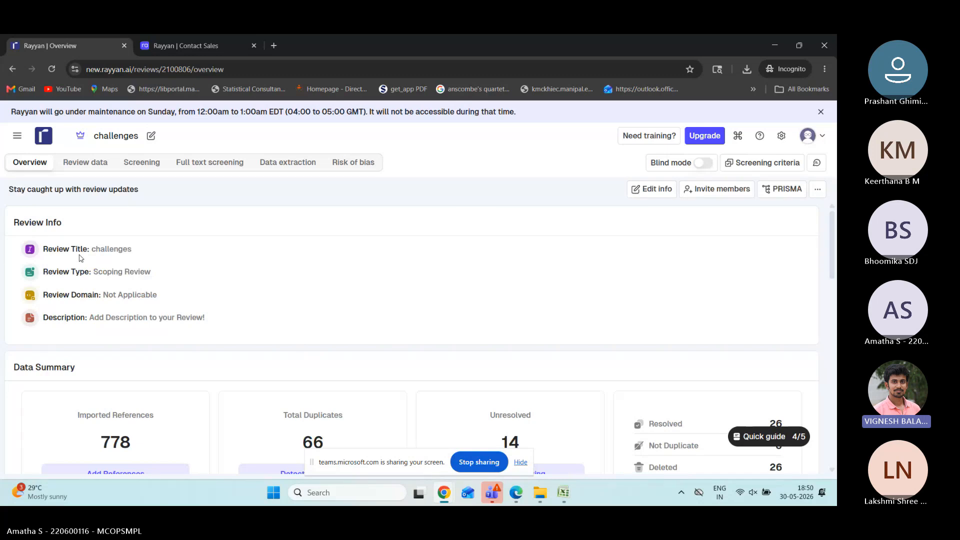
scroll(80, 258, down, 3)
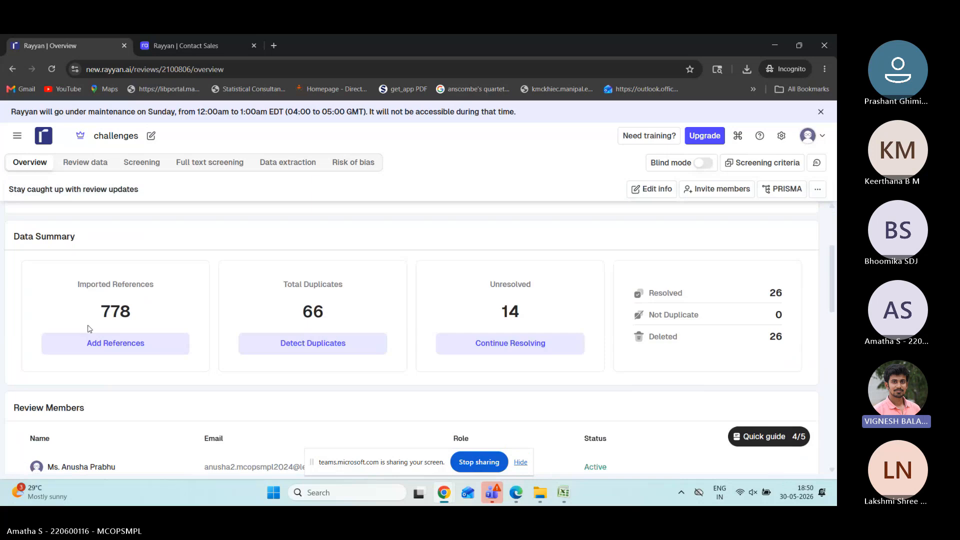
scroll(87, 329, down, 3)
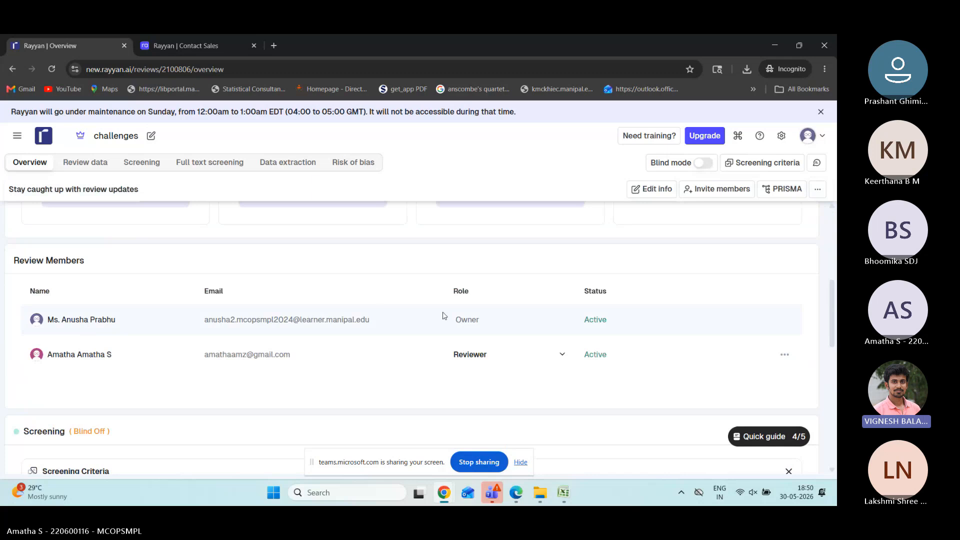
scroll(444, 316, down, 5)
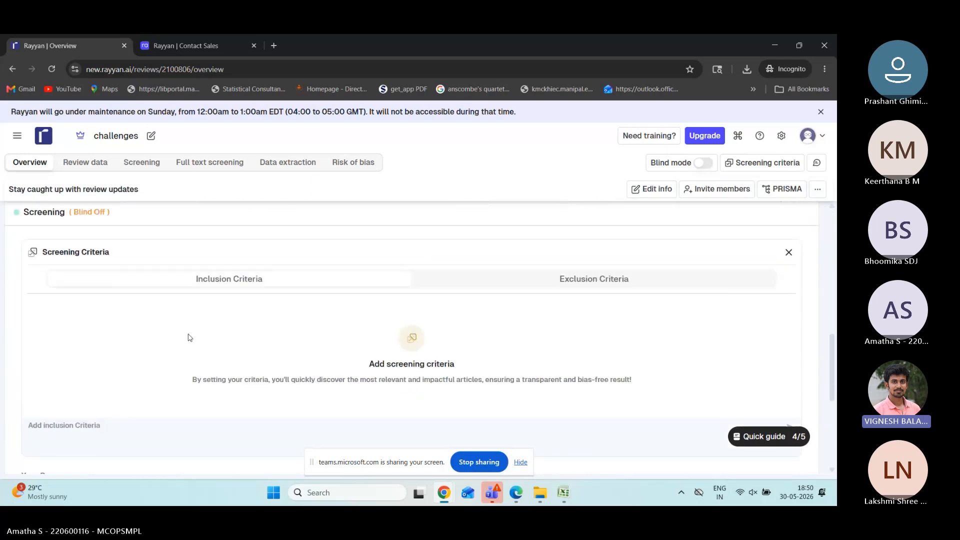
scroll(191, 336, down, 5)
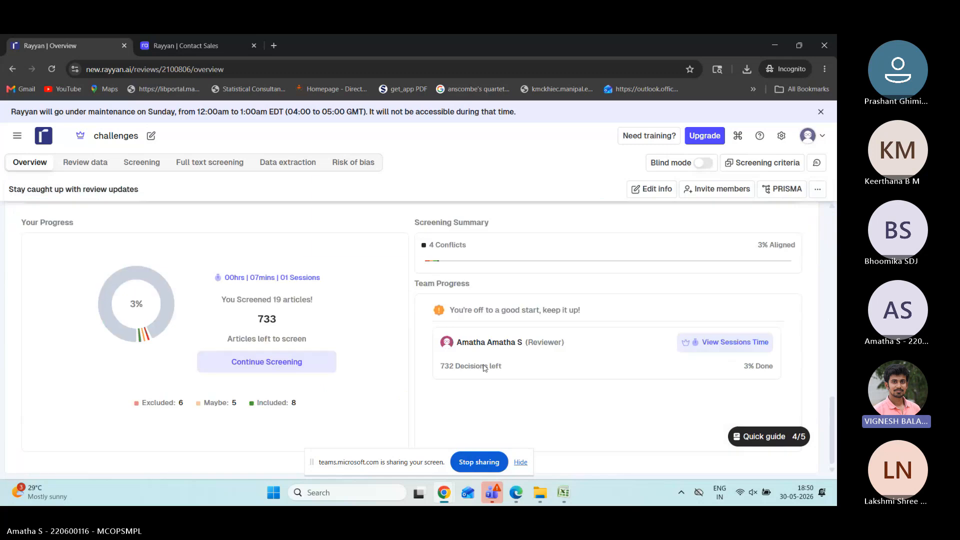
scroll(343, 307, up, 10)
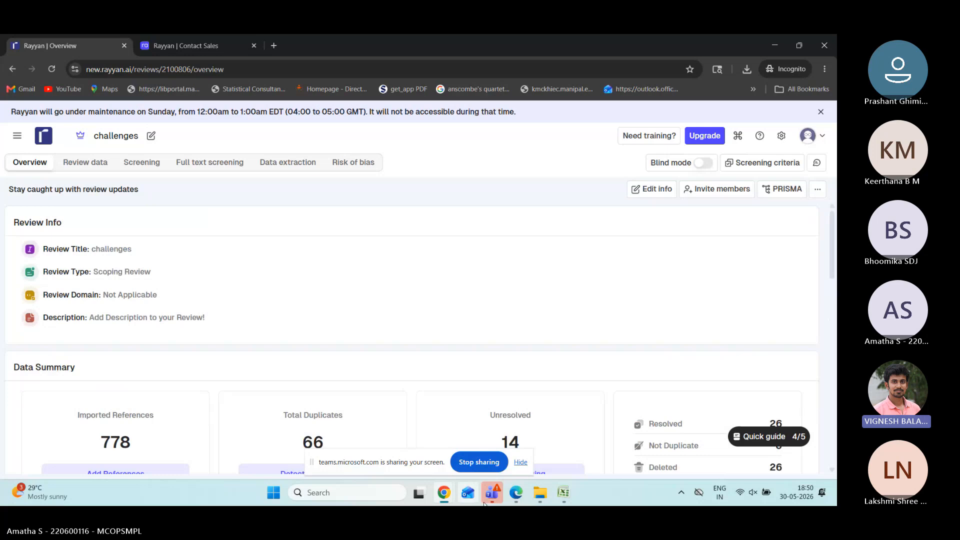
Step: Switch to the generic formulation review and view its Data Summary: 1,402 references, 0 duplicates
mouse_move(440, 491)
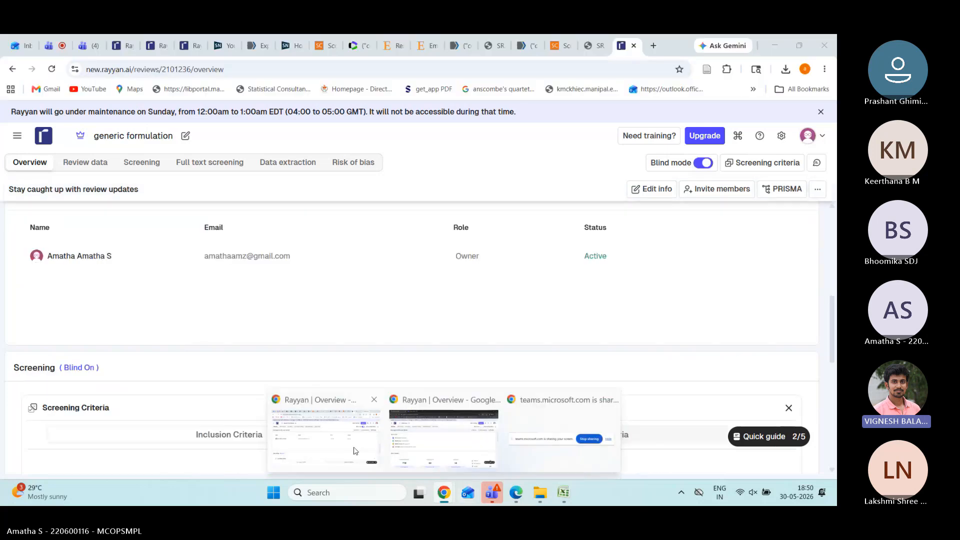
click(353, 450)
scroll(305, 286, up, 5)
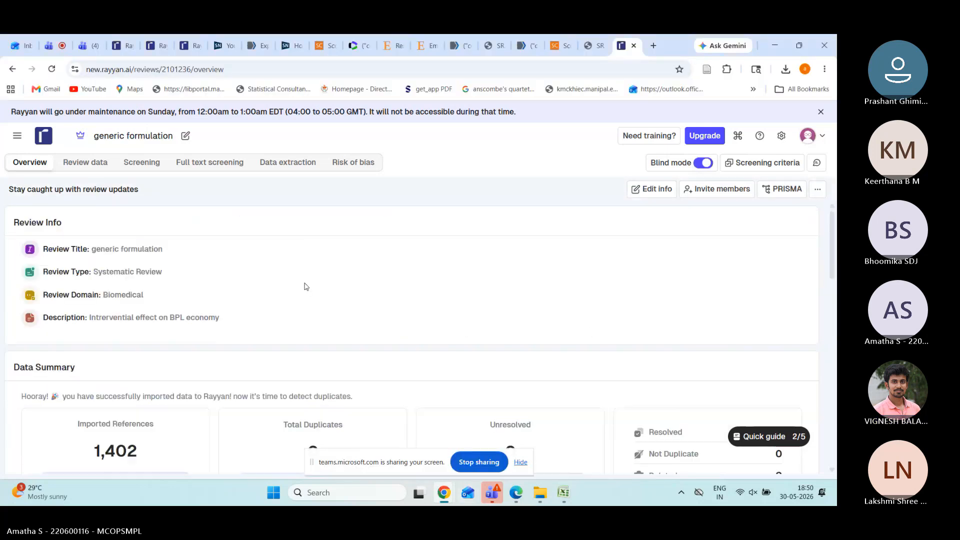
scroll(306, 286, down, 4)
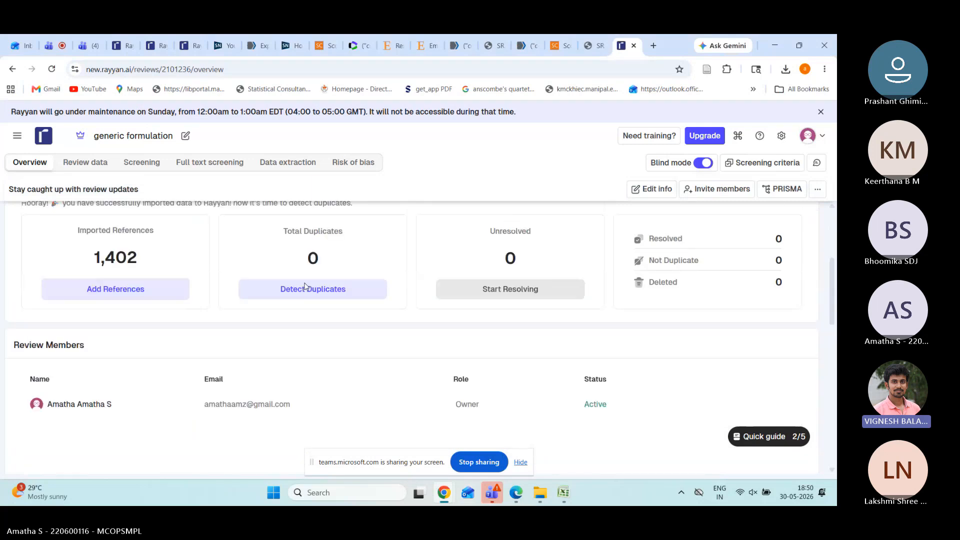
scroll(306, 286, up, 1)
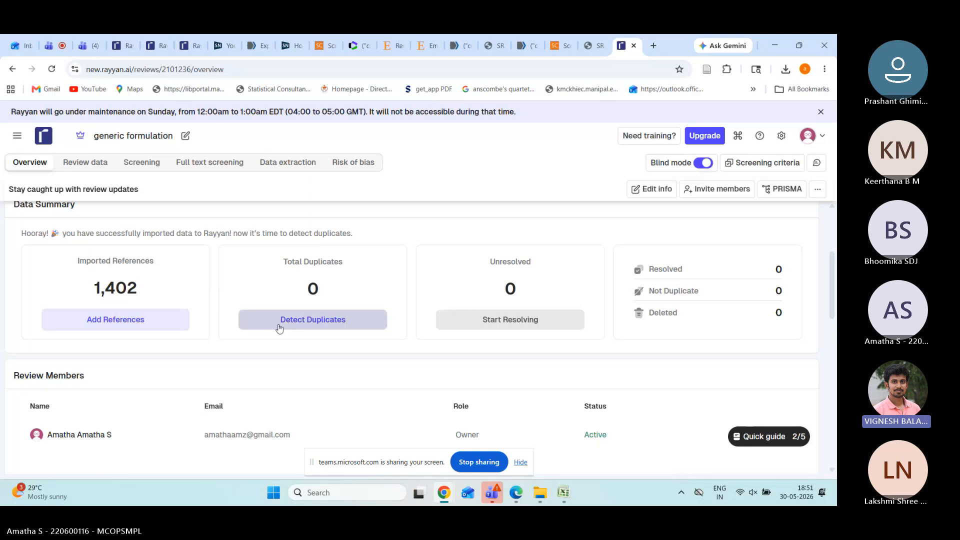
Step: Run duplicate detection on the 1,402 generic formulation references, finding 761 duplicates
click(305, 327)
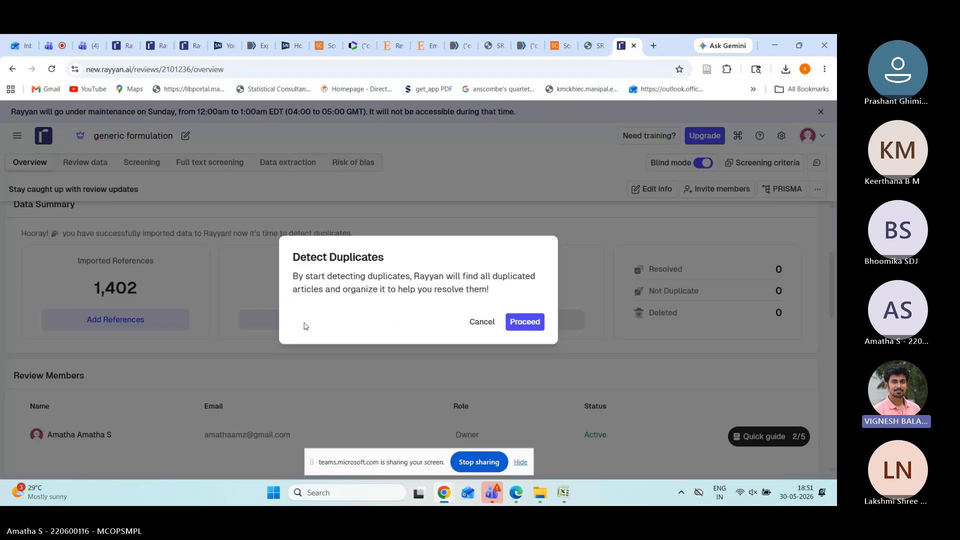
click(525, 322)
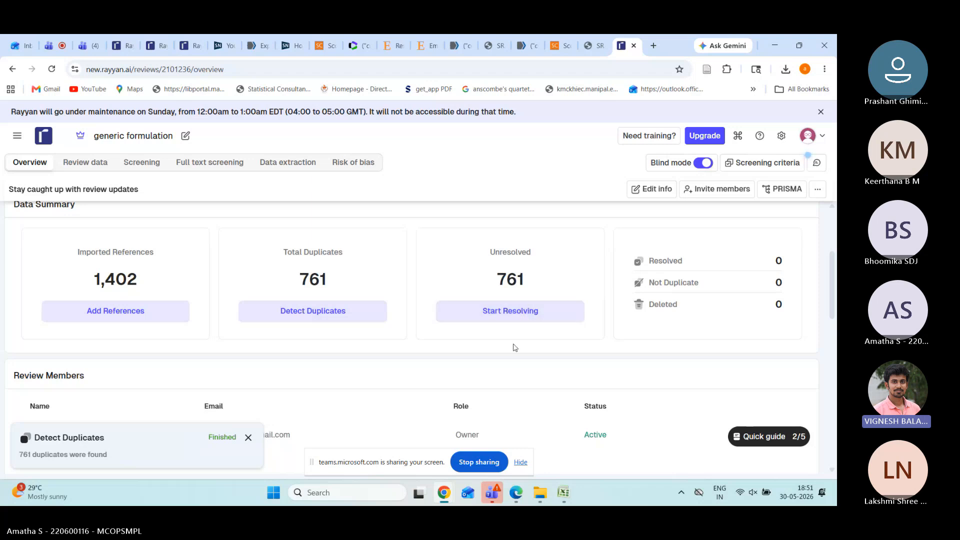
Step: Start resolving the 761 duplicates and set the auto resolver to 97% article similarity
click(536, 317)
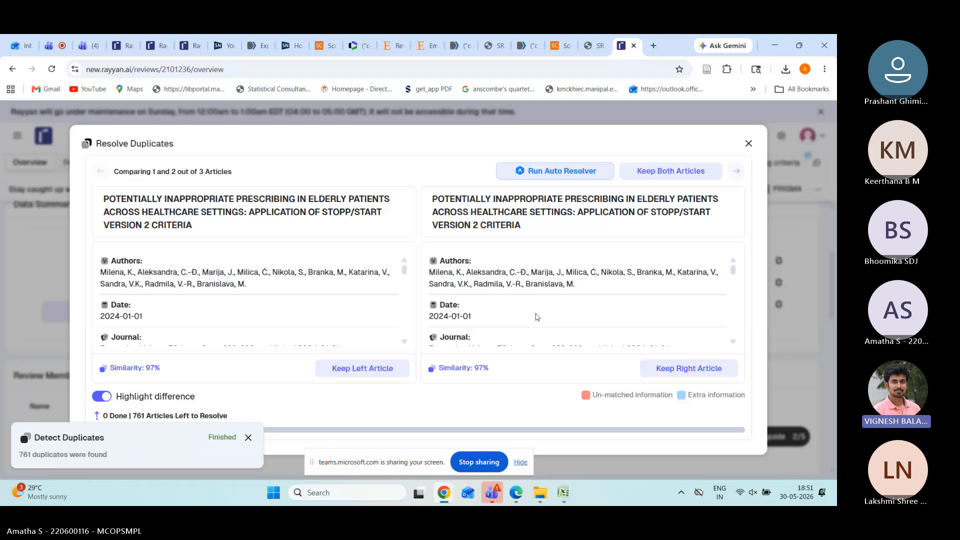
click(581, 172)
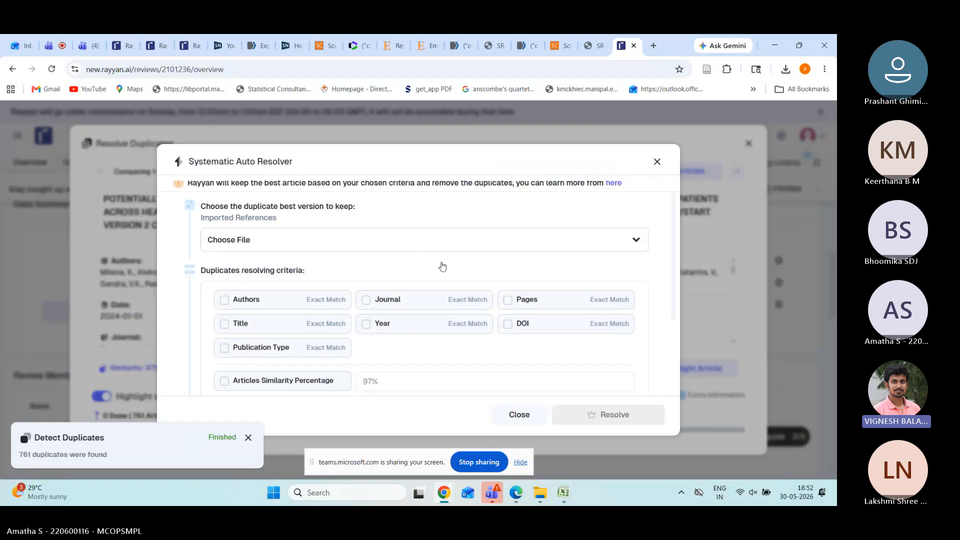
scroll(332, 267, down, 2)
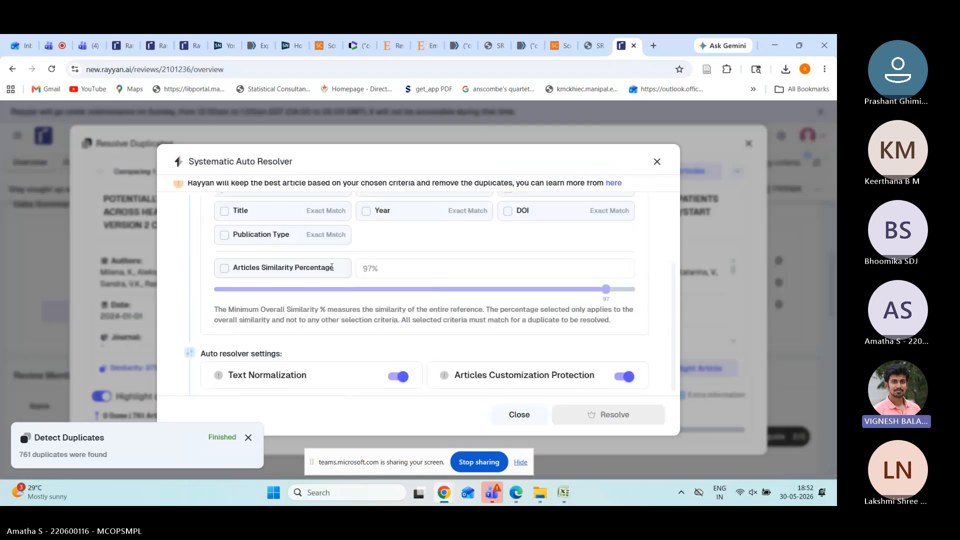
click(225, 268)
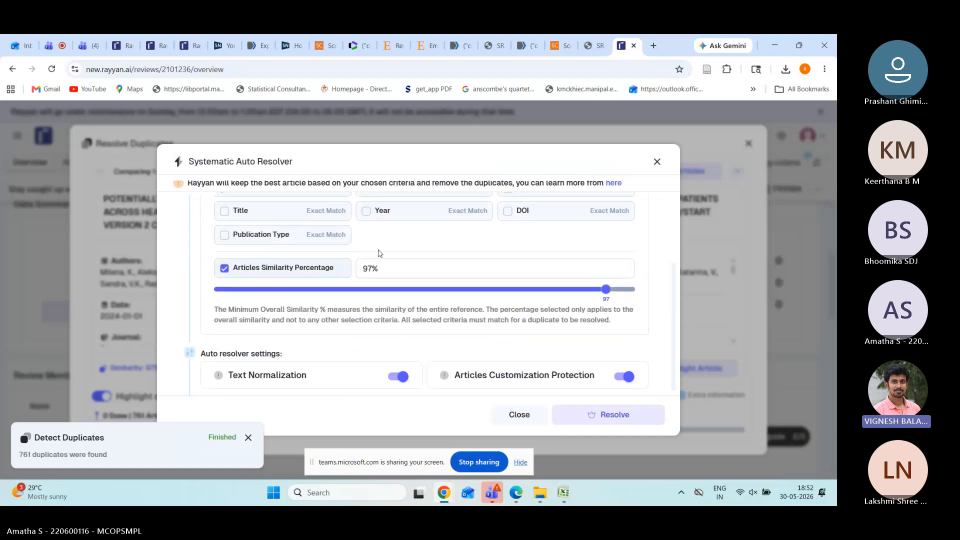
scroll(378, 253, up, 3)
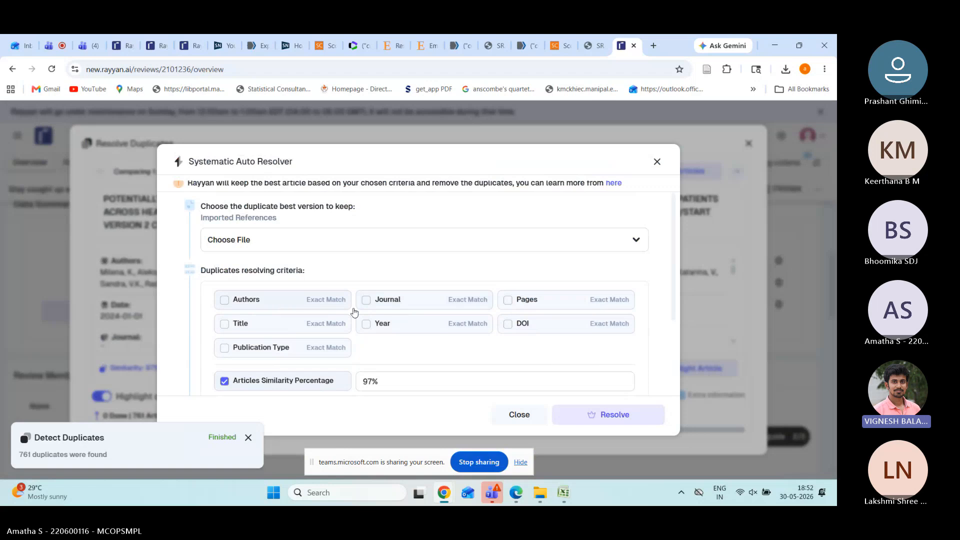
scroll(382, 320, down, 2)
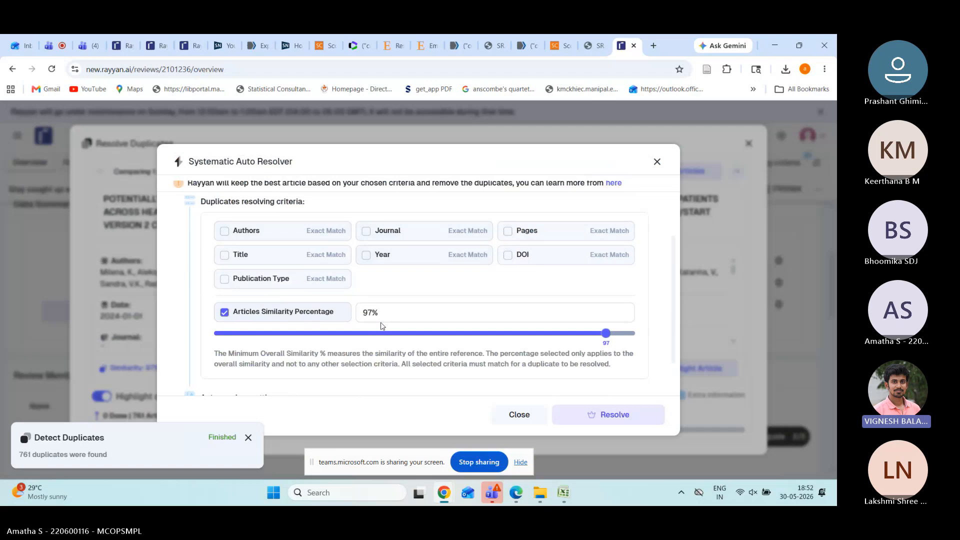
scroll(209, 273, down, 1)
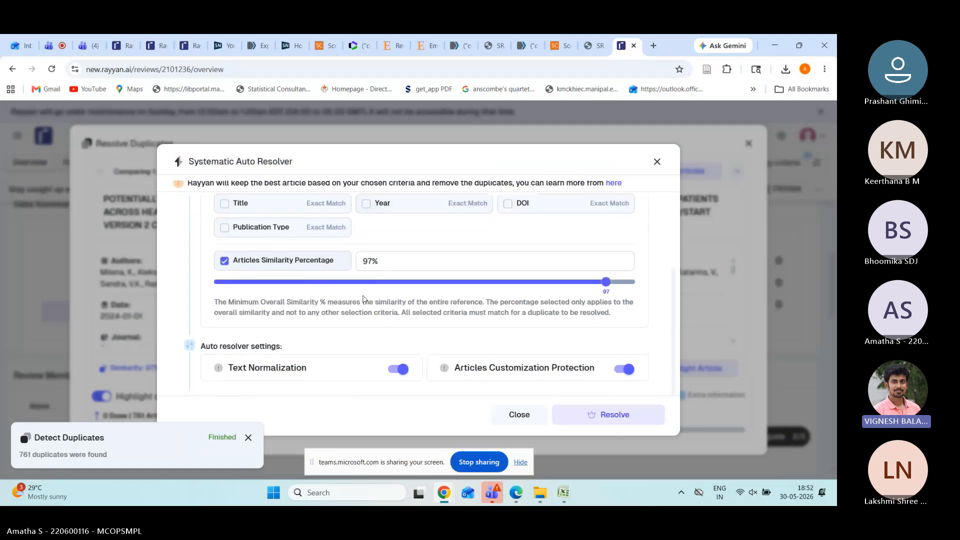
Step: Attempt automatic resolution, then dismiss the upgrade prompt and close the auto resolver
click(618, 423)
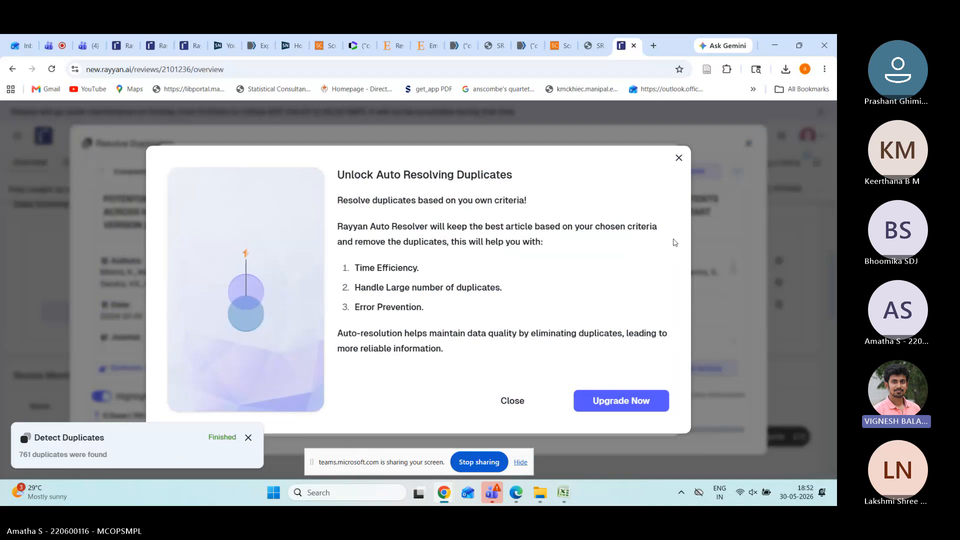
click(679, 158)
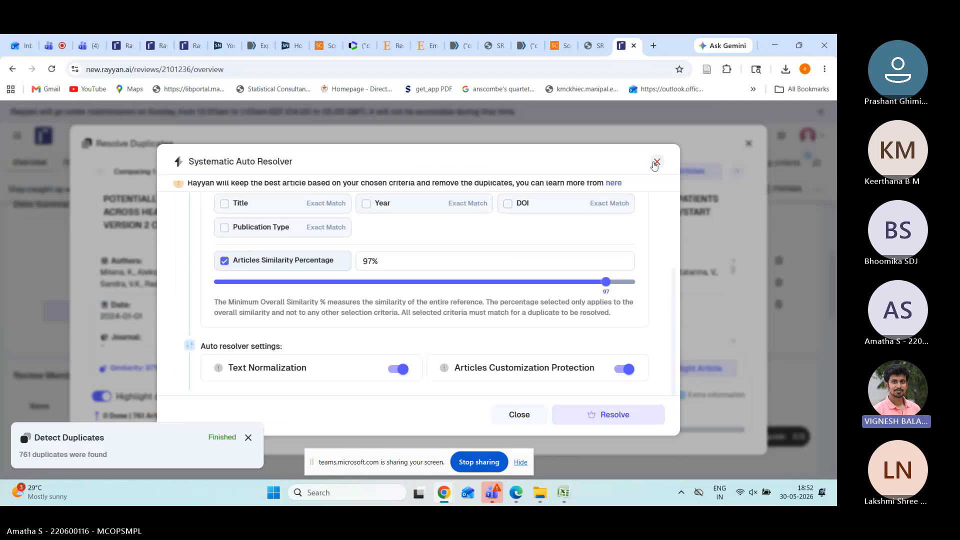
click(656, 162)
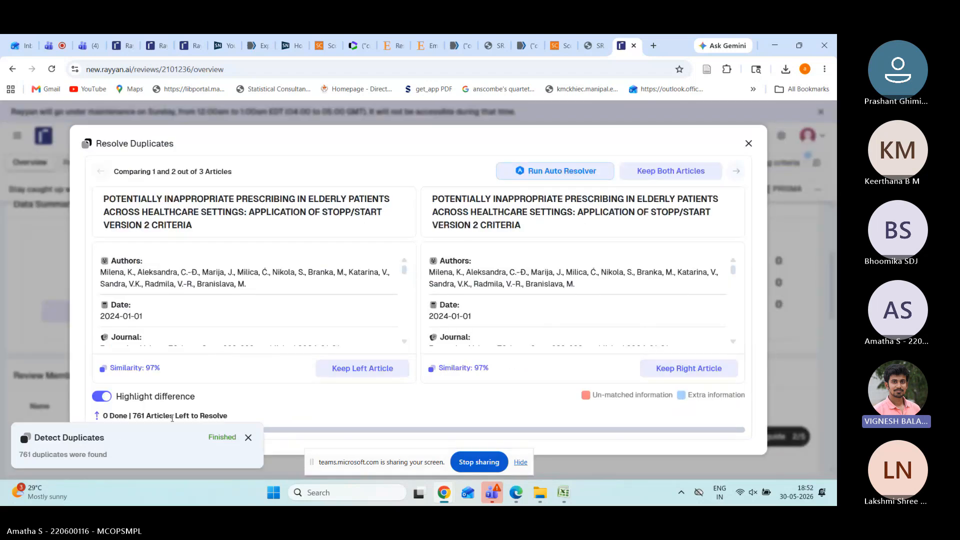
Step: Dismiss the detection notice and compare the StOPP/START article copies from scopus_AAA.ris and Embase.ris
click(248, 438)
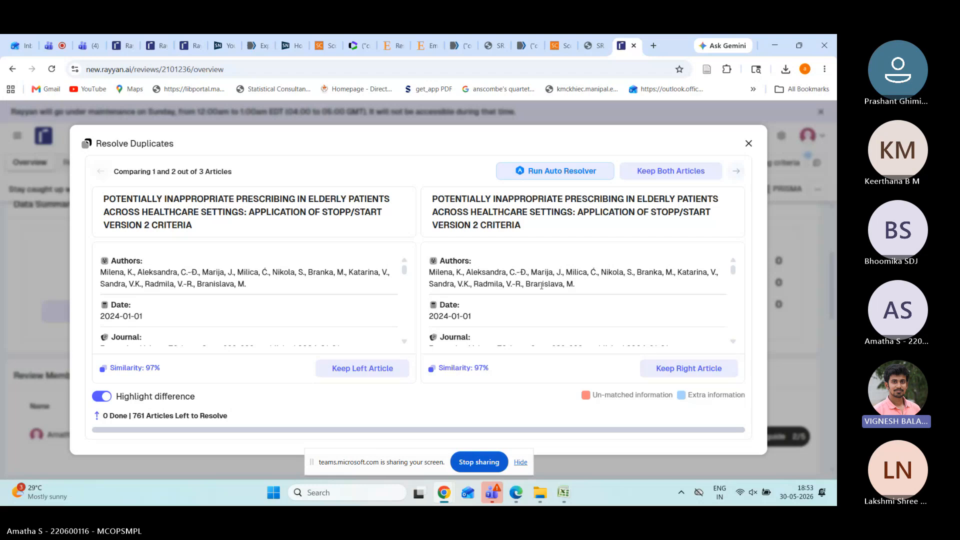
scroll(476, 319, down, 2)
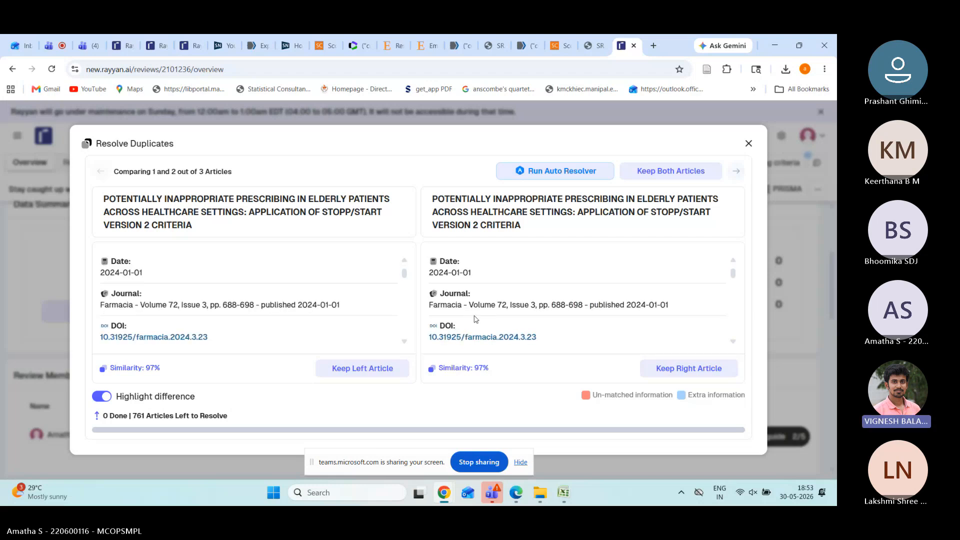
scroll(476, 319, down, 1)
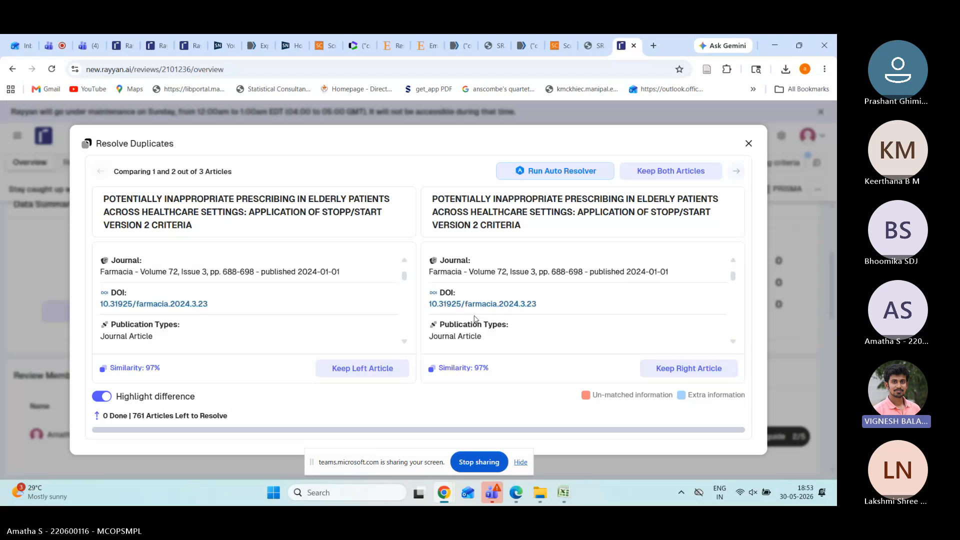
scroll(476, 320, down, 1)
scroll(476, 319, down, 2)
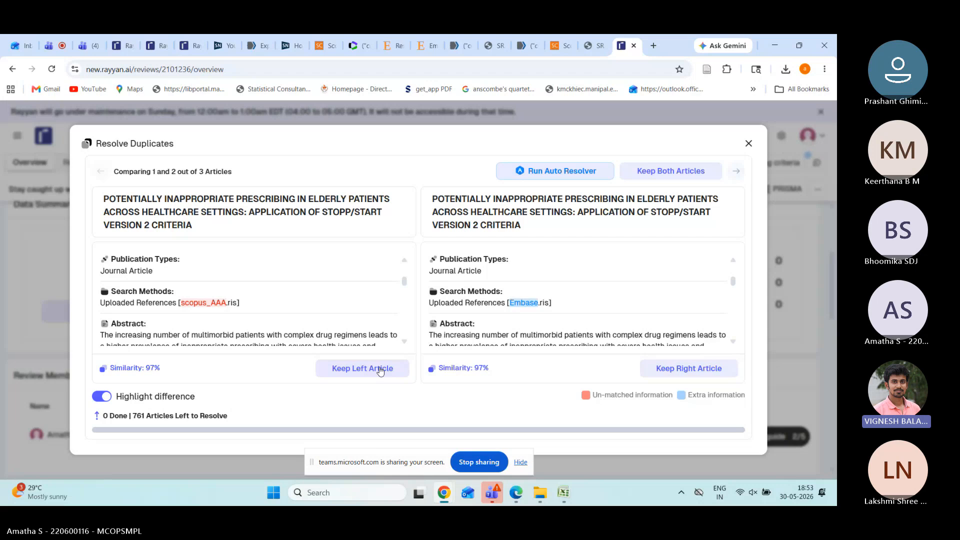
Step: Keep the left-hand article for the first two duplicate pairs
click(380, 371)
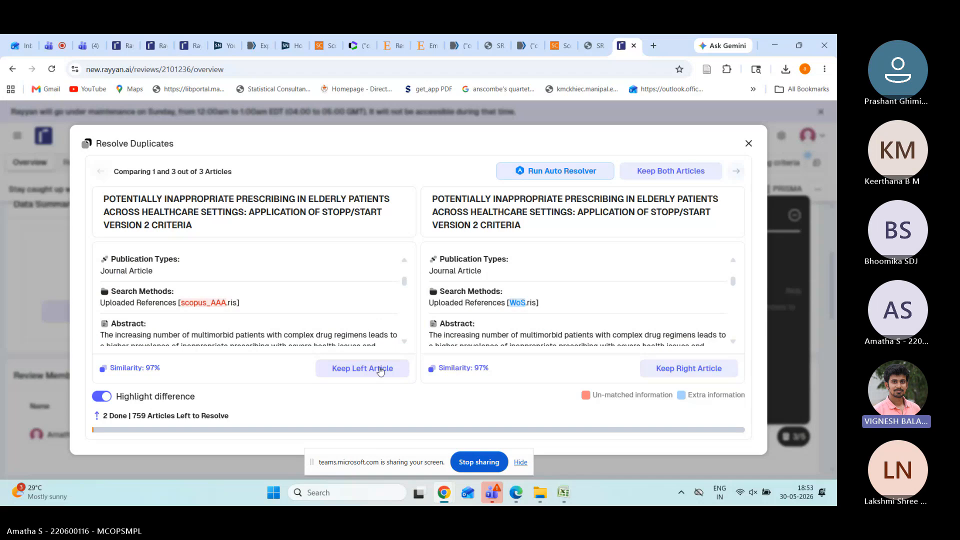
scroll(290, 273, up, 2)
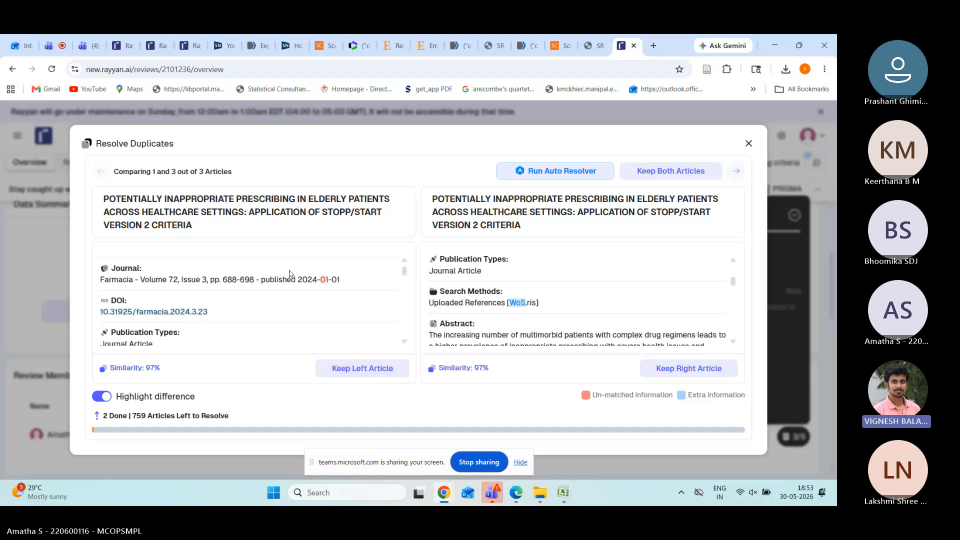
scroll(290, 274, up, 3)
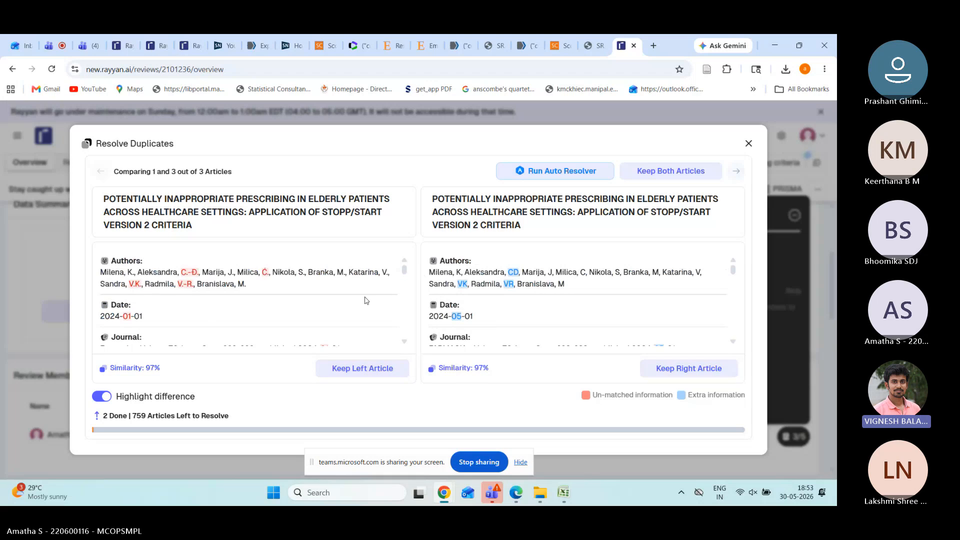
scroll(366, 297, down, 3)
scroll(365, 297, down, 2)
scroll(367, 300, up, 3)
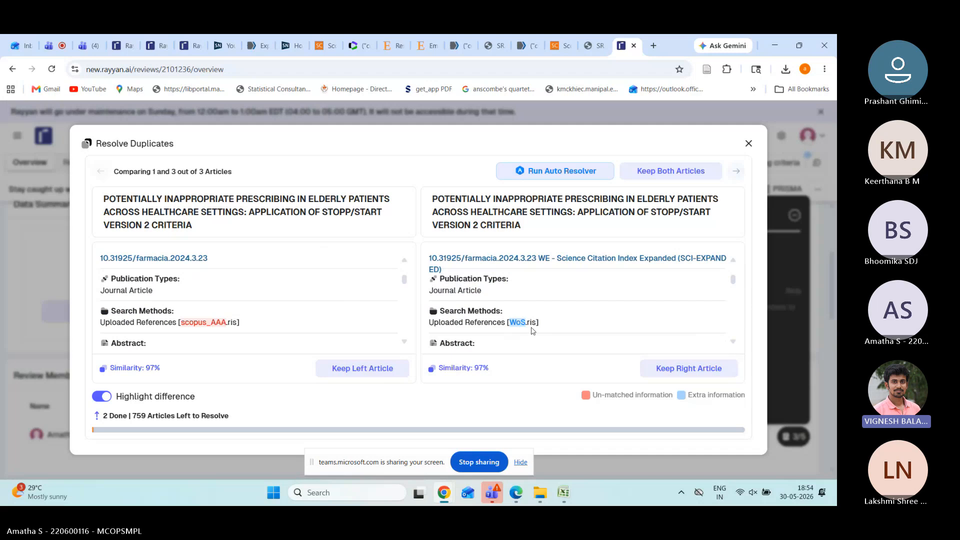
click(376, 374)
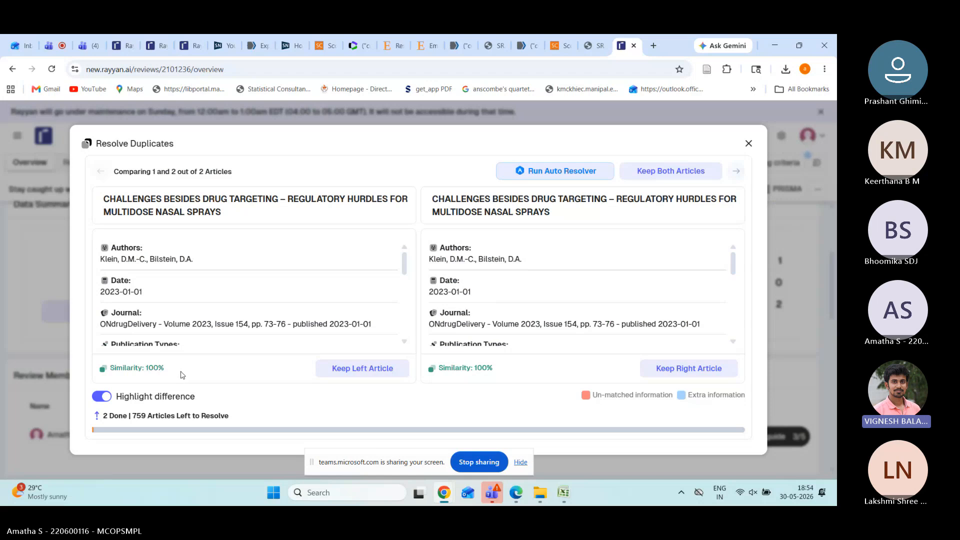
Step: Keep the left copies of the nasal sprays, complex generics and Pharma 4.0 duplicates, then close resolution
click(358, 374)
click(358, 374)
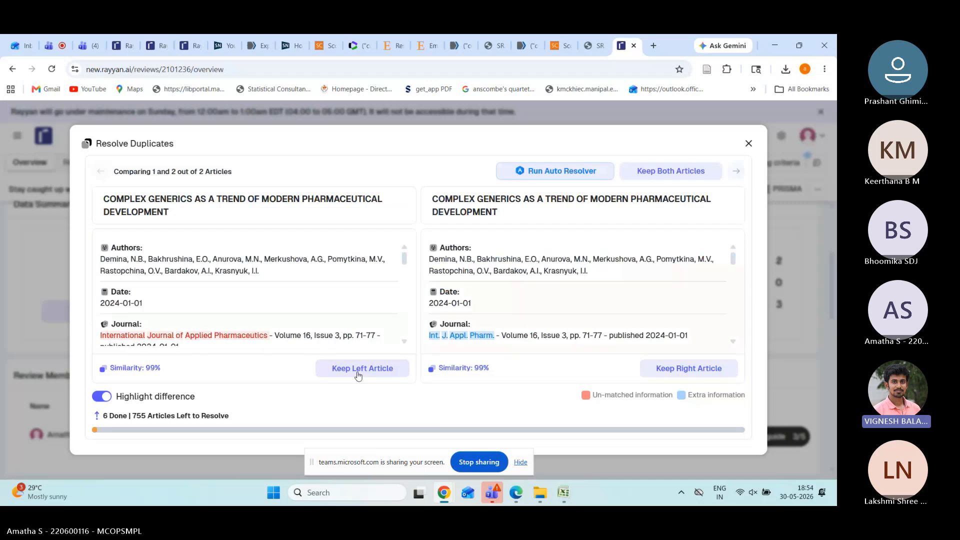
click(358, 374)
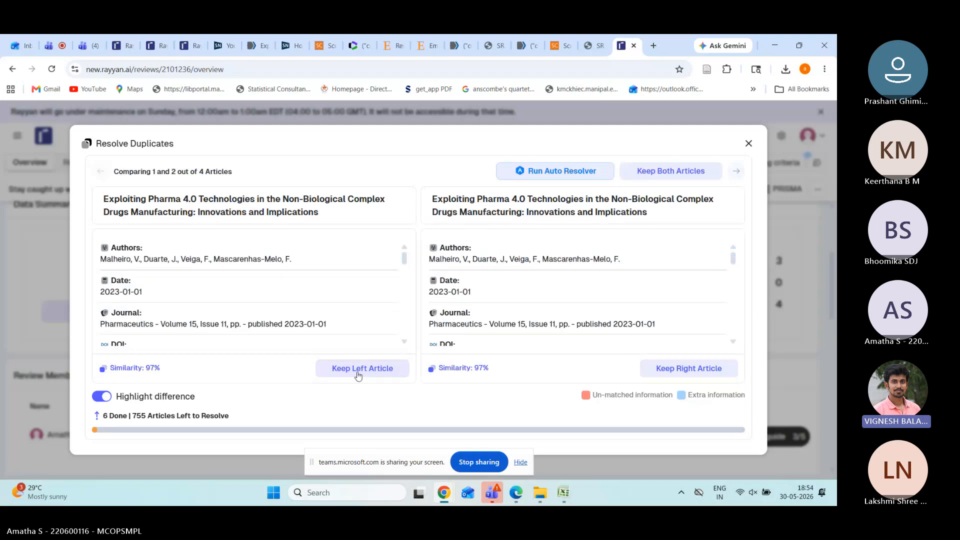
click(358, 375)
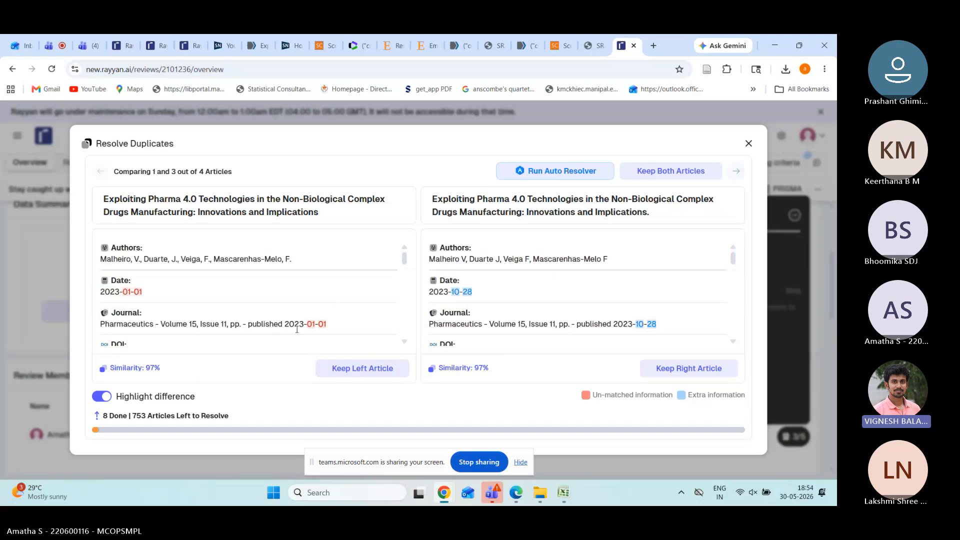
click(355, 374)
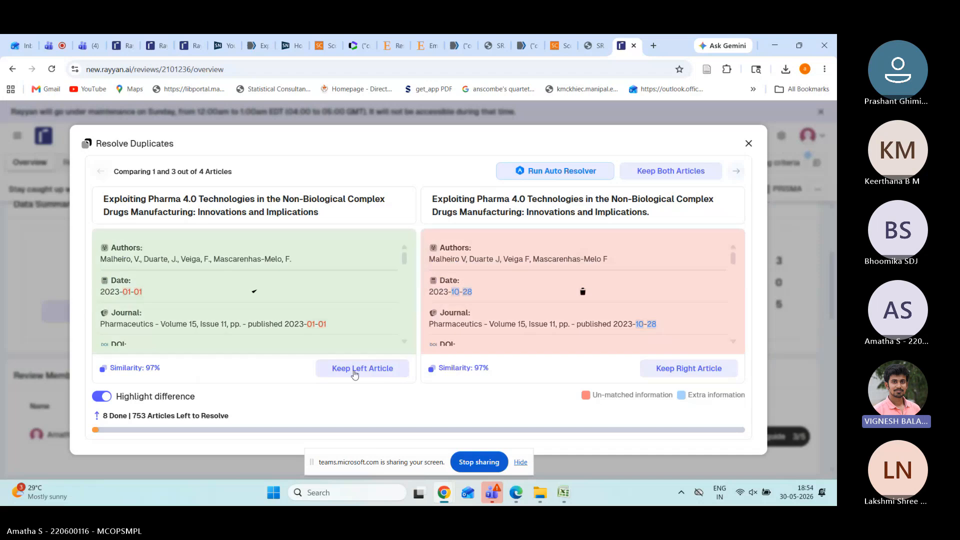
click(748, 144)
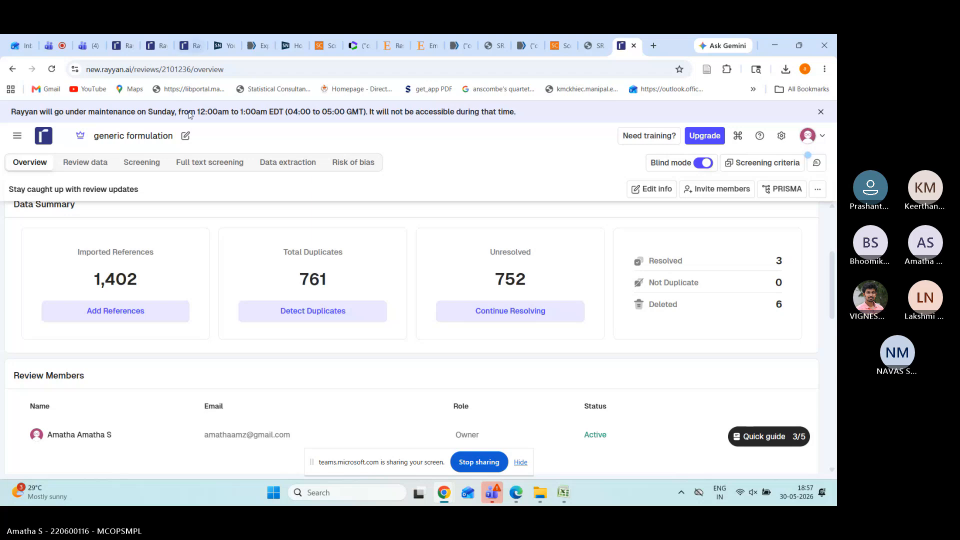
Step: Open the Review data page listing 1,396 references and browse its sidebar and Filters panel
click(162, 166)
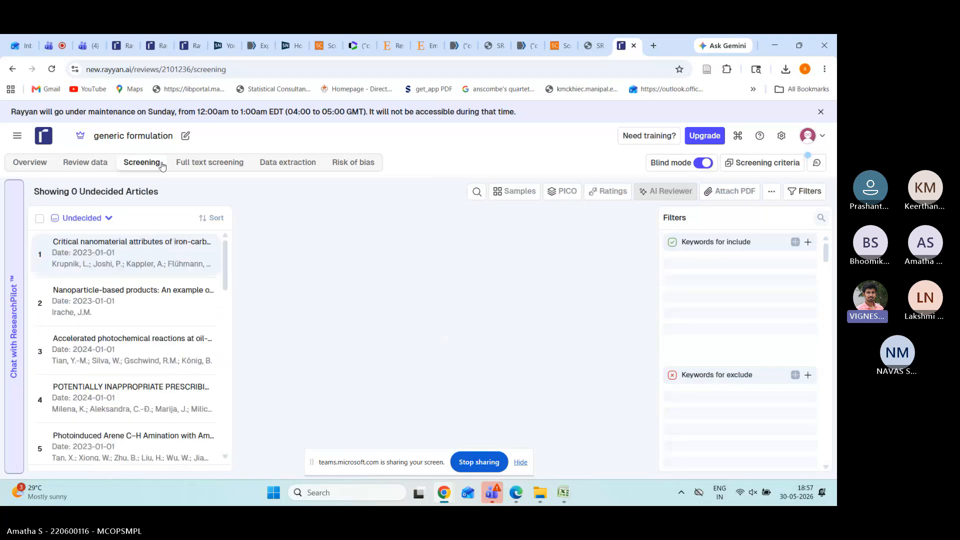
click(98, 169)
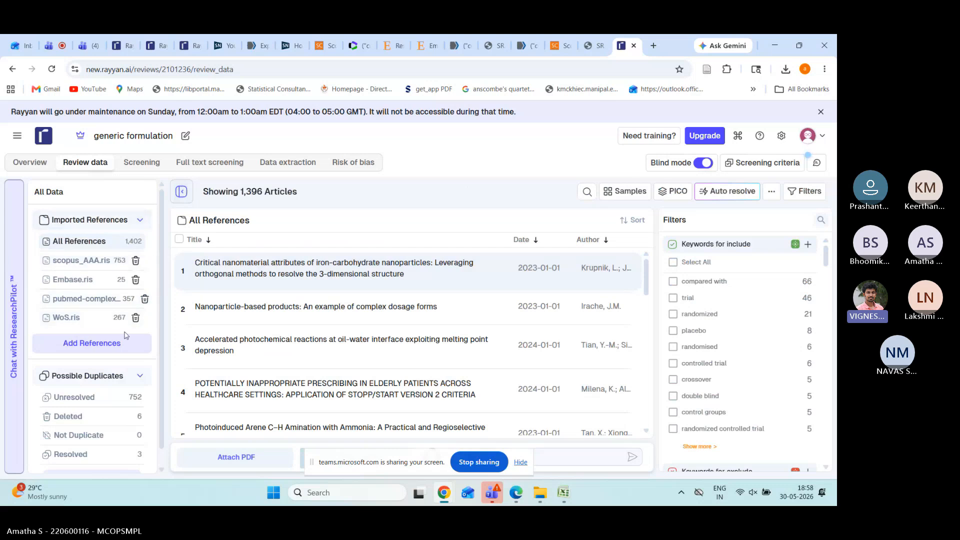
scroll(125, 335, down, 1)
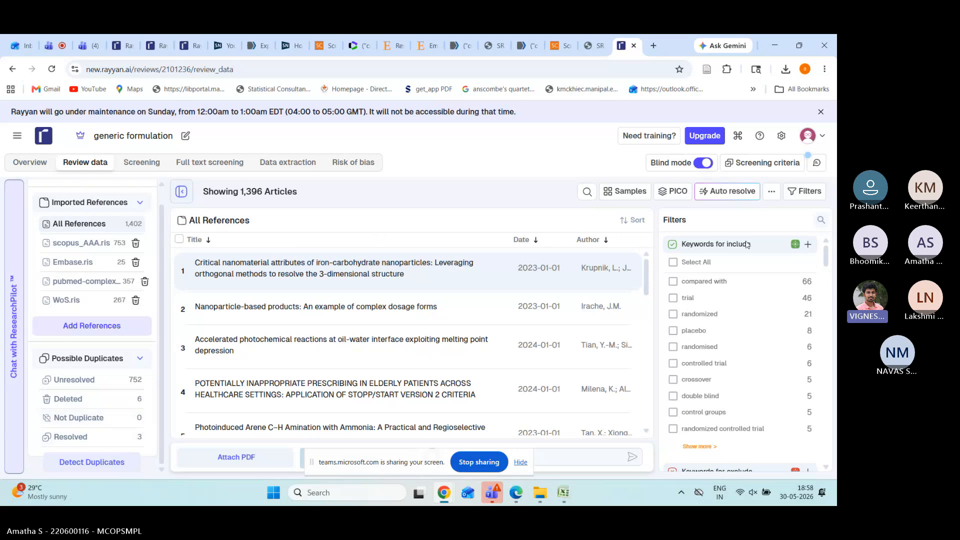
scroll(755, 334, down, 1)
scroll(754, 334, down, 3)
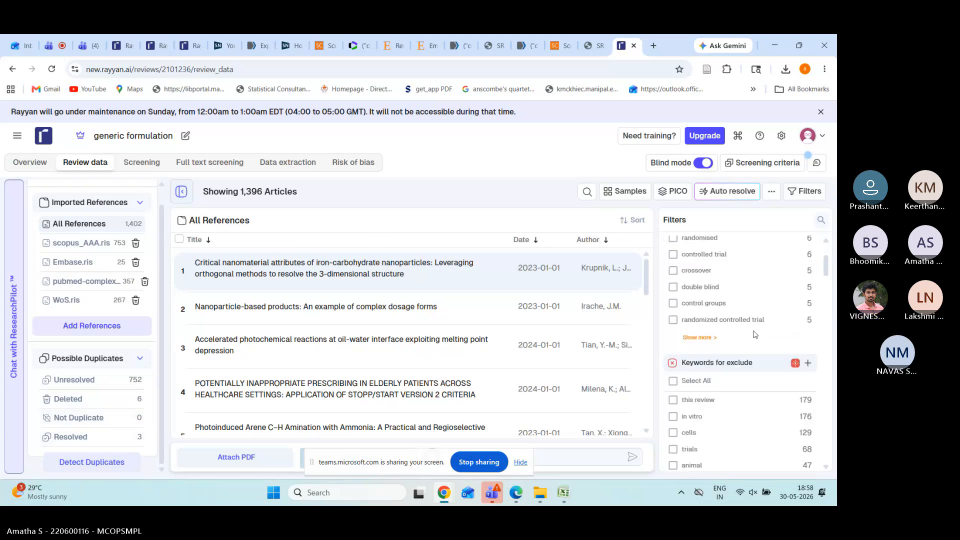
scroll(755, 334, up, 4)
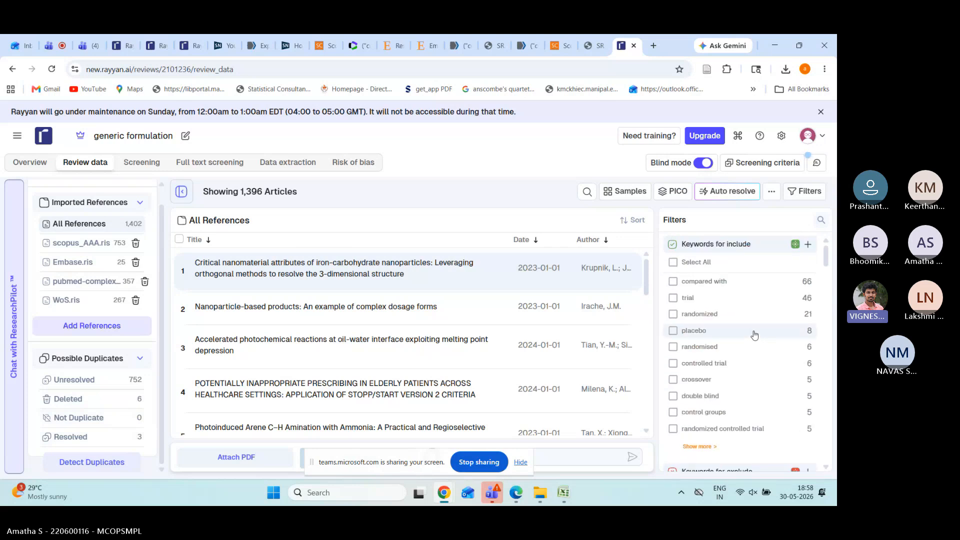
scroll(755, 334, down, 7)
scroll(755, 334, down, 3)
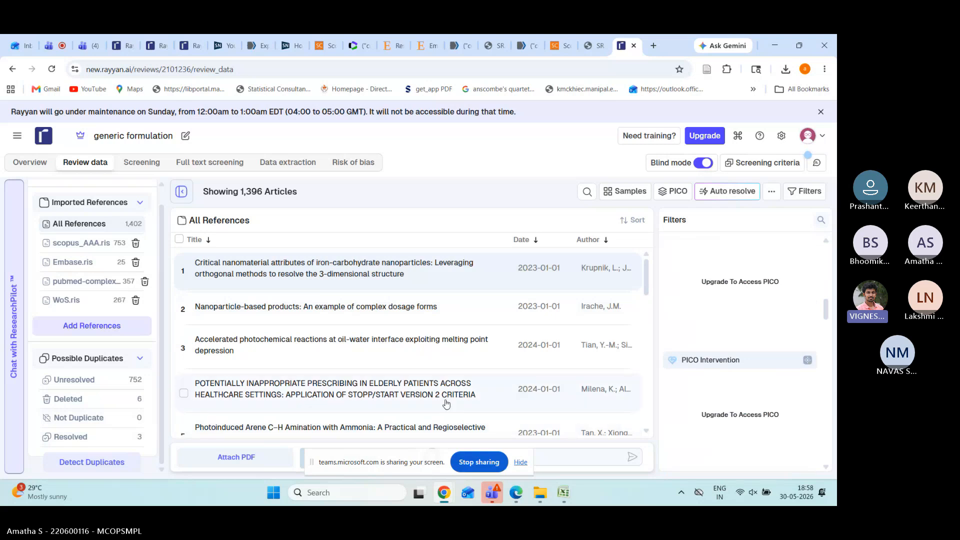
click(151, 169)
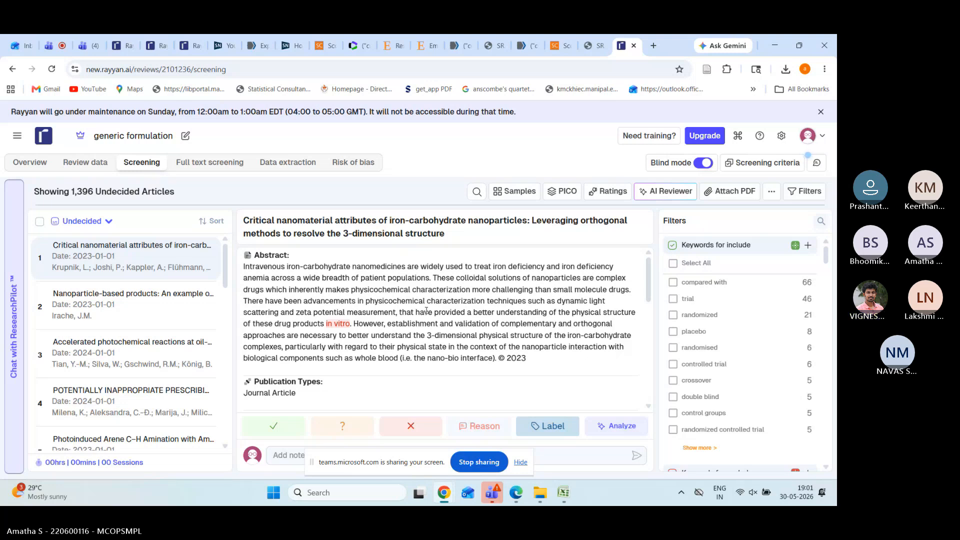
Step: Include the iron-carbohydrate nanoparticle article, mark Nanoparticle-based products as maybe, and reopen it
click(286, 425)
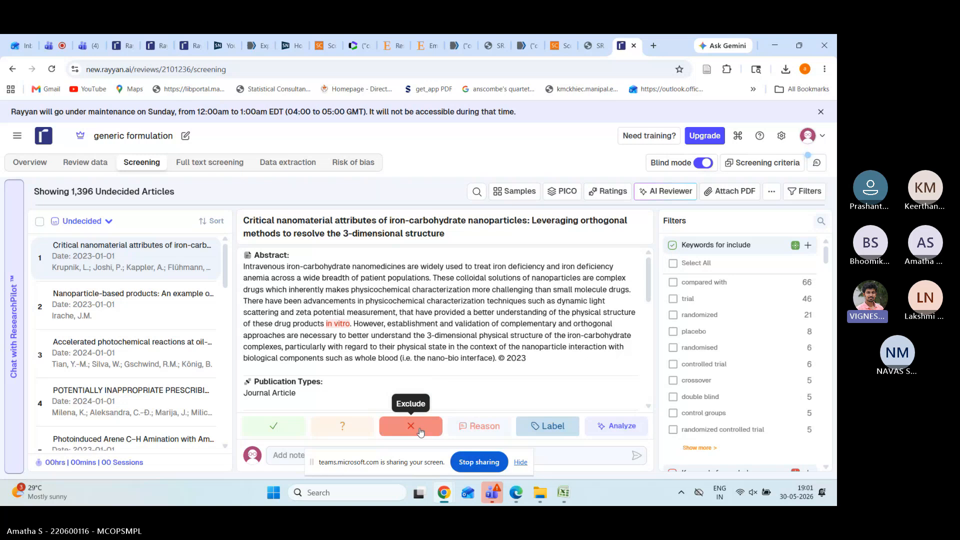
click(285, 429)
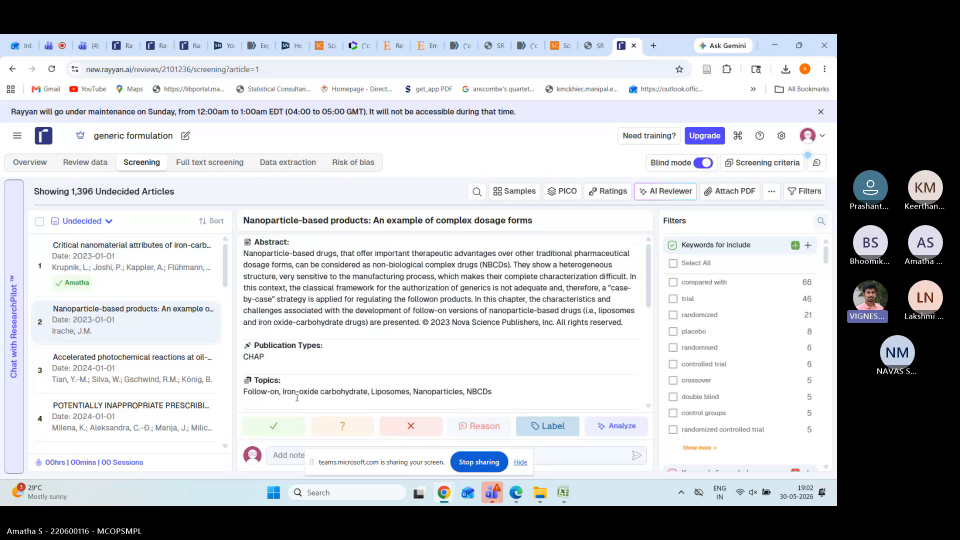
click(345, 429)
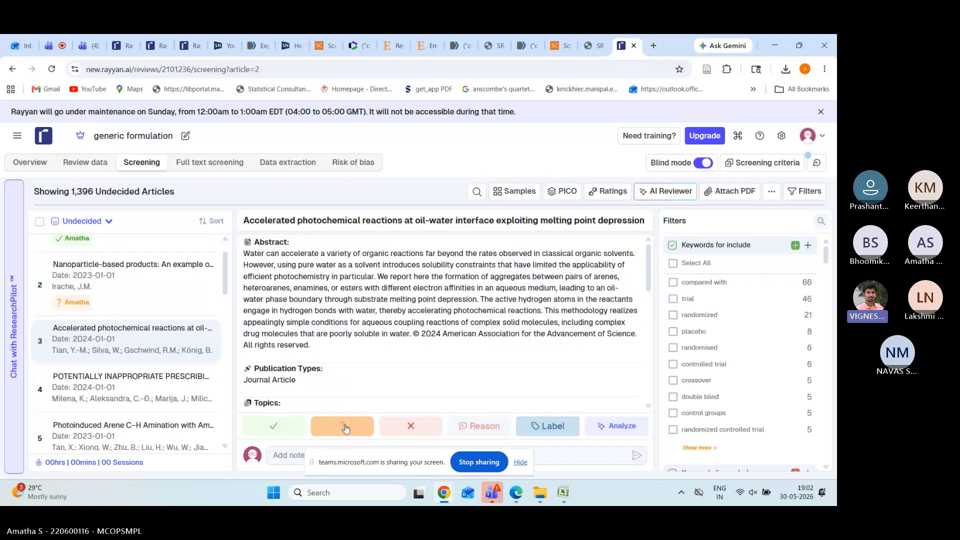
click(145, 308)
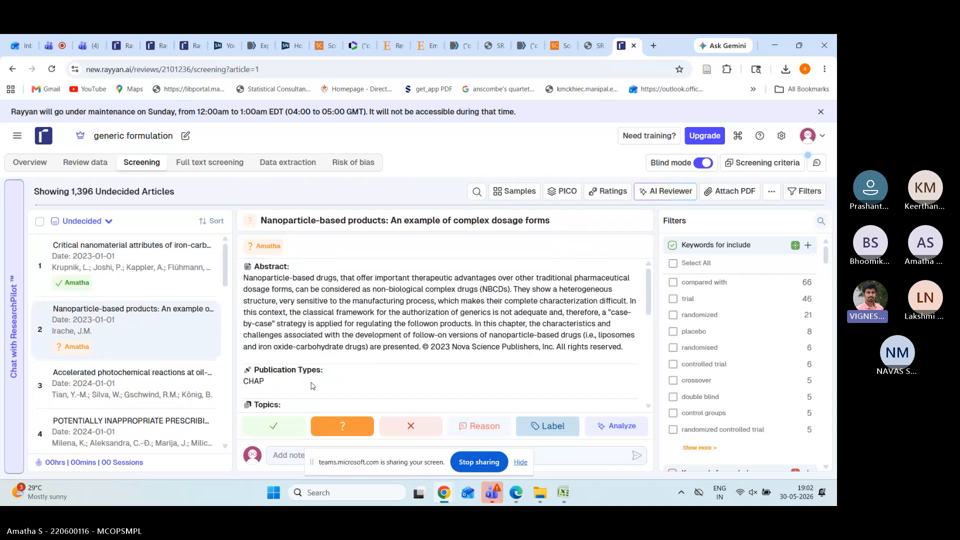
Step: Exclude the Nanoparticle-based products article with the reason 'foreign language'
click(498, 437)
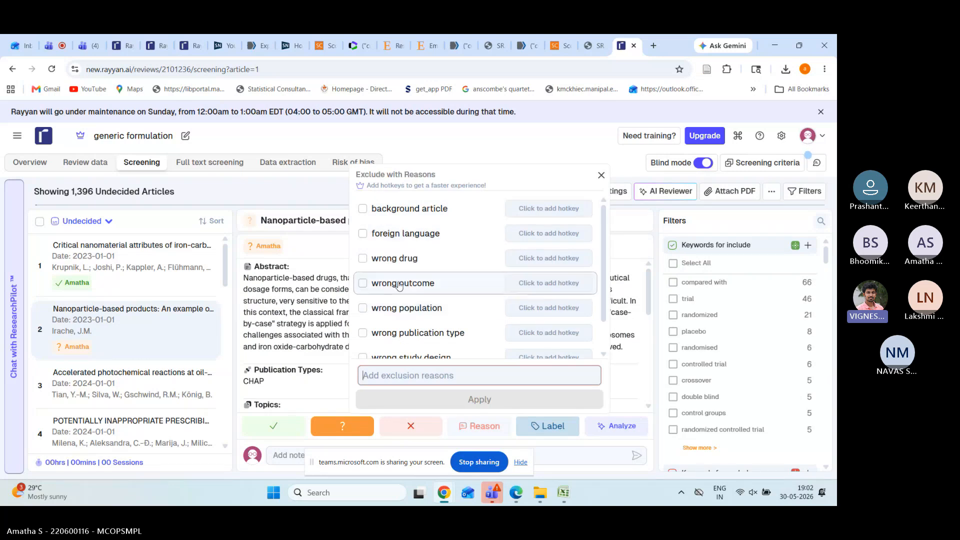
click(363, 234)
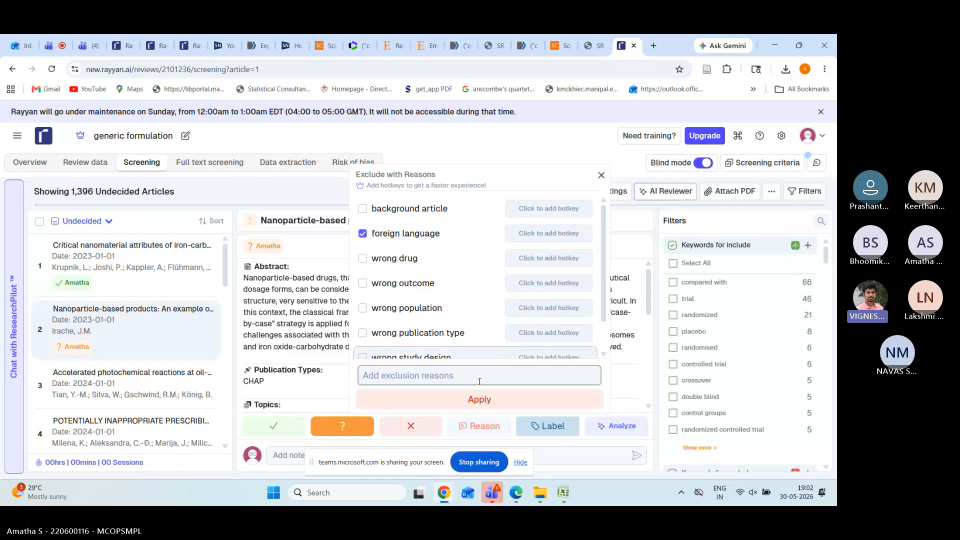
click(479, 399)
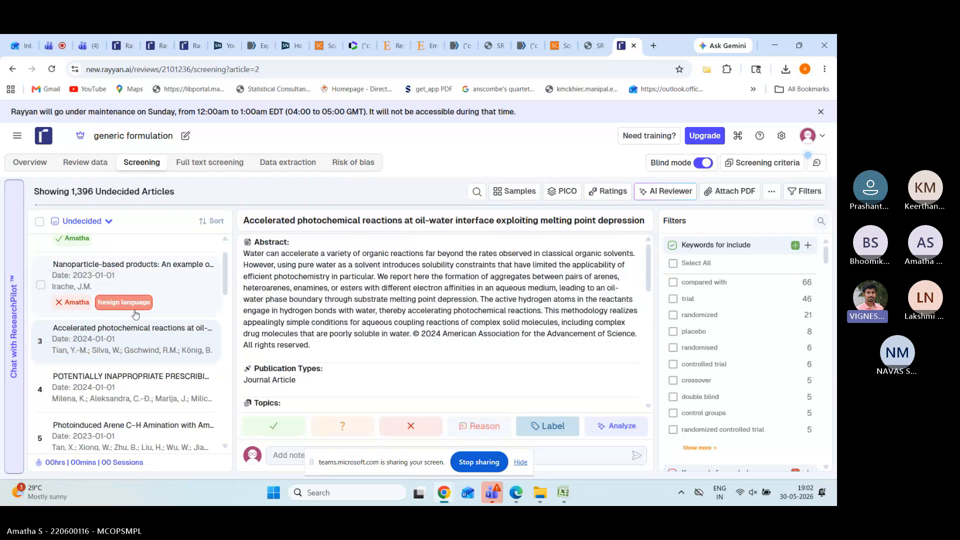
Step: Look through the exclusion reasons for the photochemical reactions article without applying any
mouse_move(131, 313)
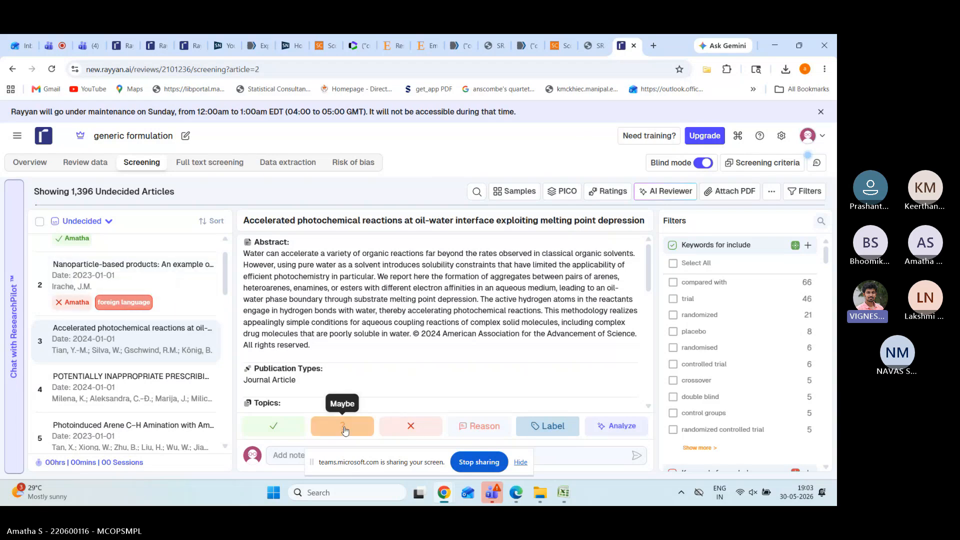
click(470, 430)
scroll(459, 300, down, 2)
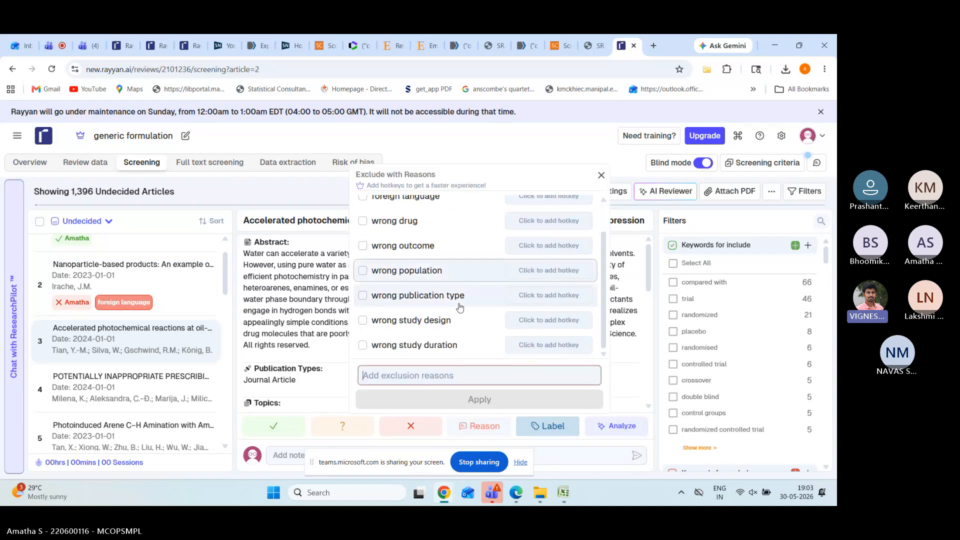
scroll(460, 307, up, 2)
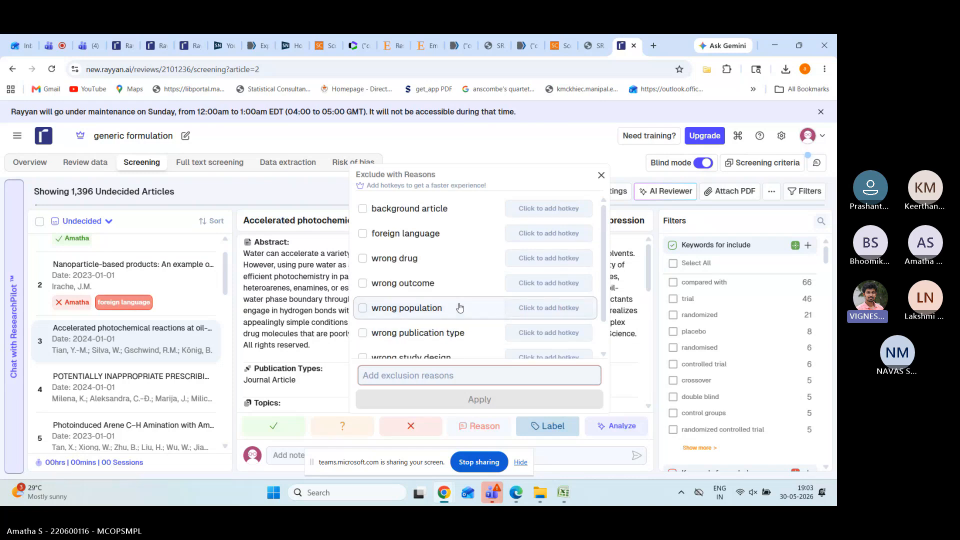
scroll(459, 307, down, 1)
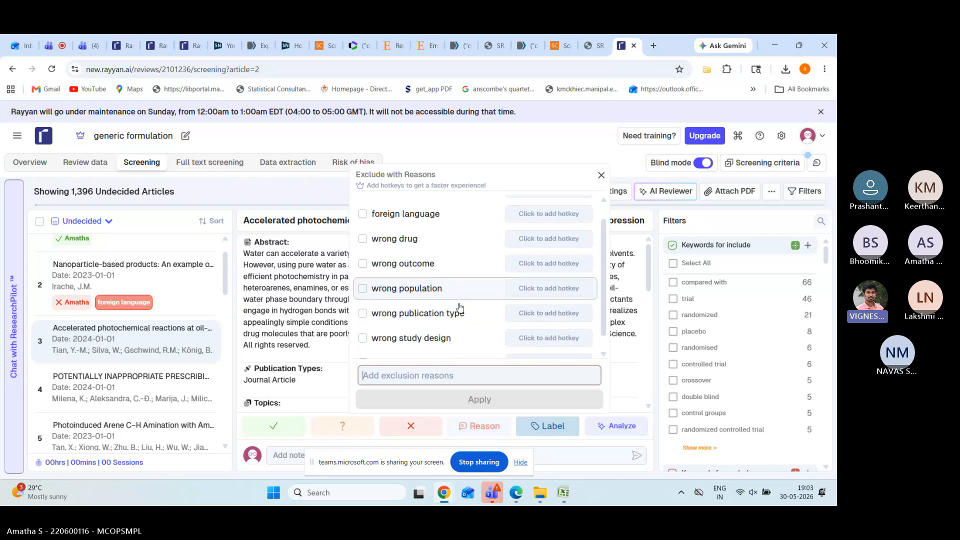
scroll(460, 307, down, 1)
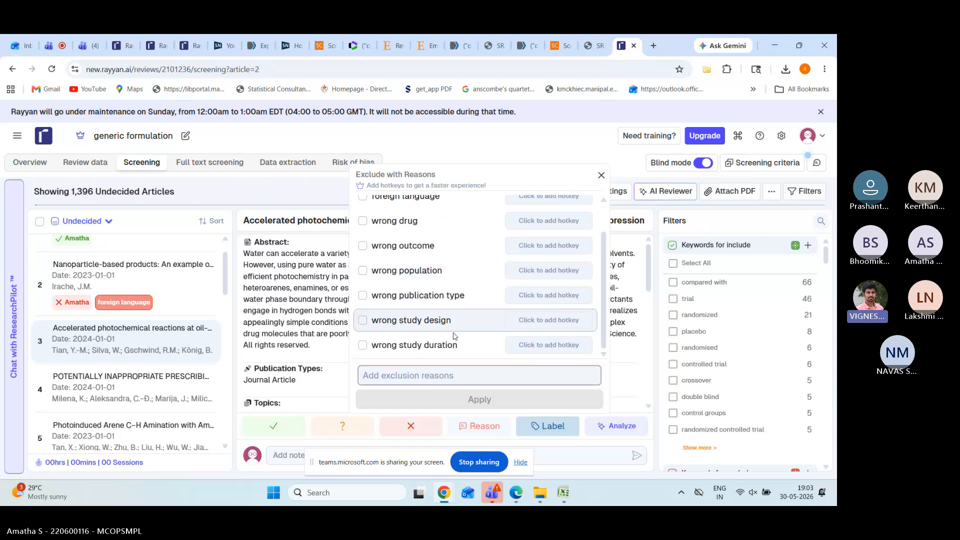
click(600, 176)
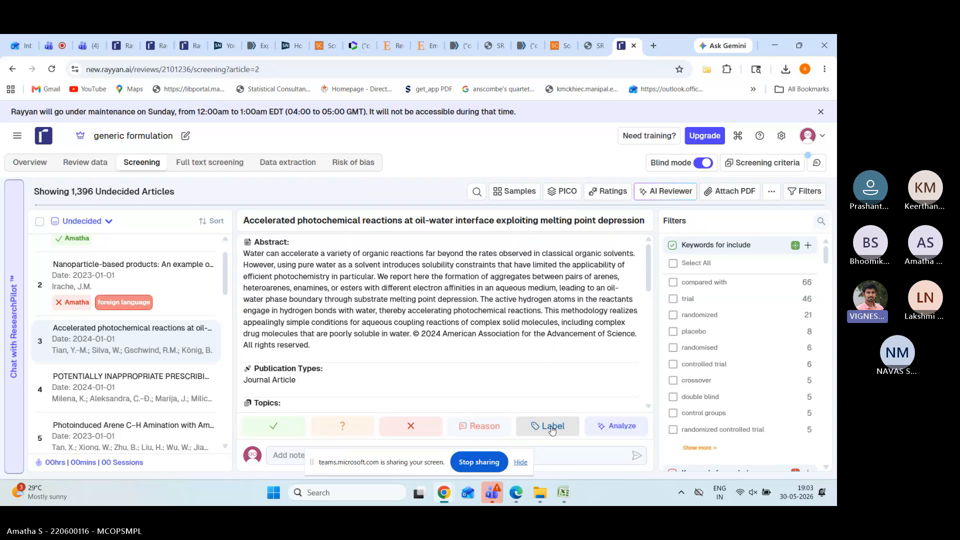
Step: Create the label 'animal study report' and apply it to the oil-water photochemical reactions article
click(552, 428)
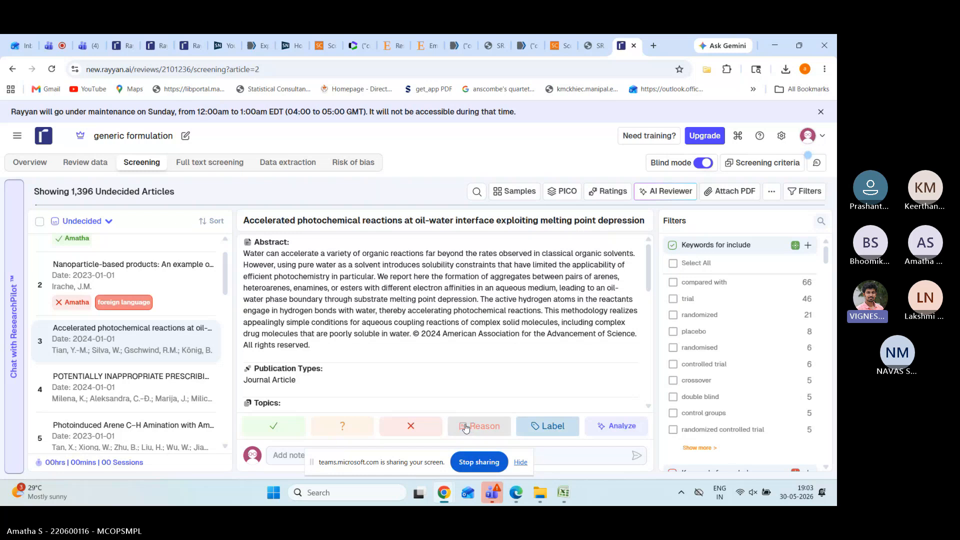
click(552, 428)
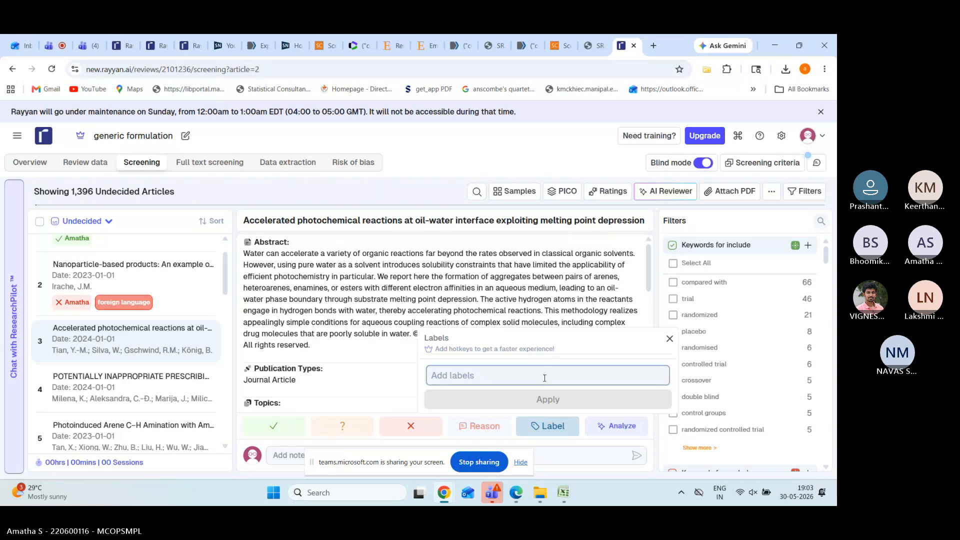
text(ani)
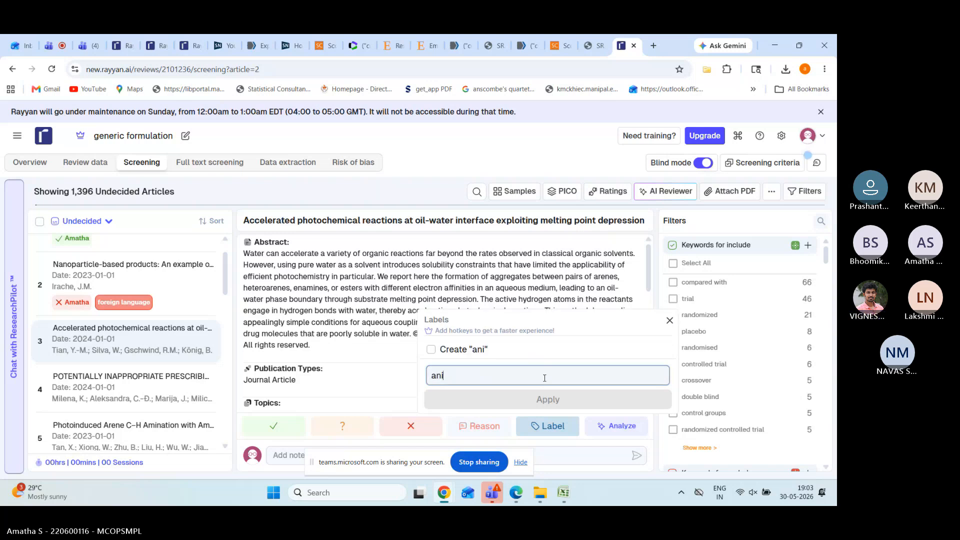
text(mal stu)
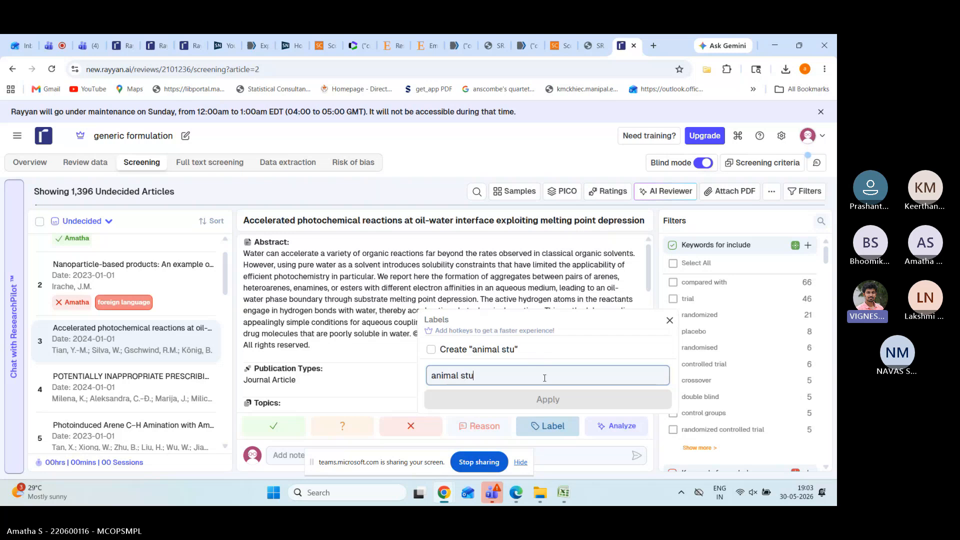
text(dy report)
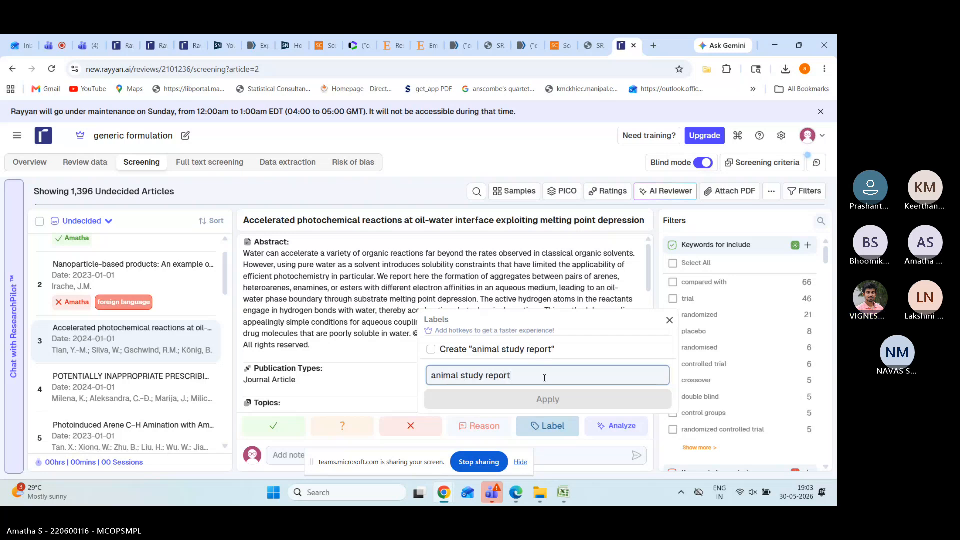
click(548, 400)
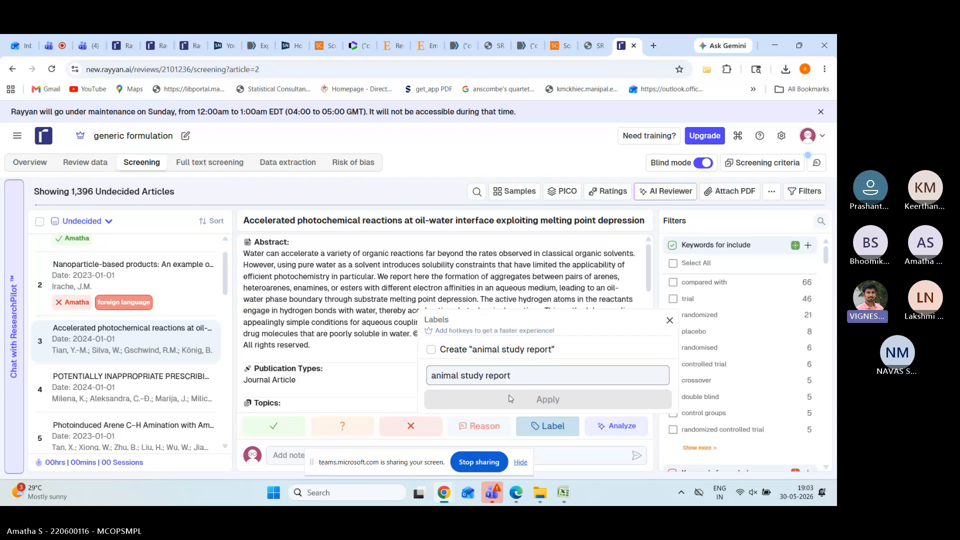
click(435, 353)
click(431, 349)
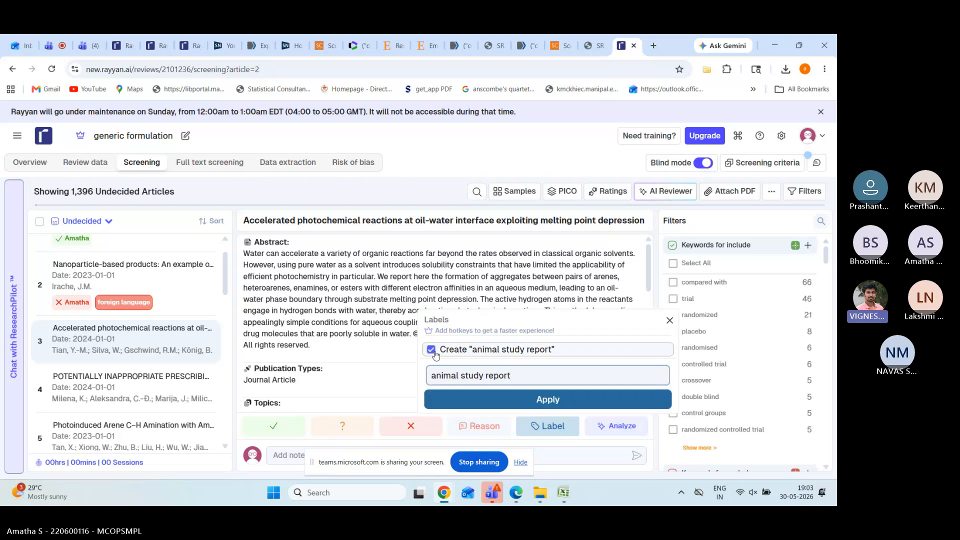
click(512, 401)
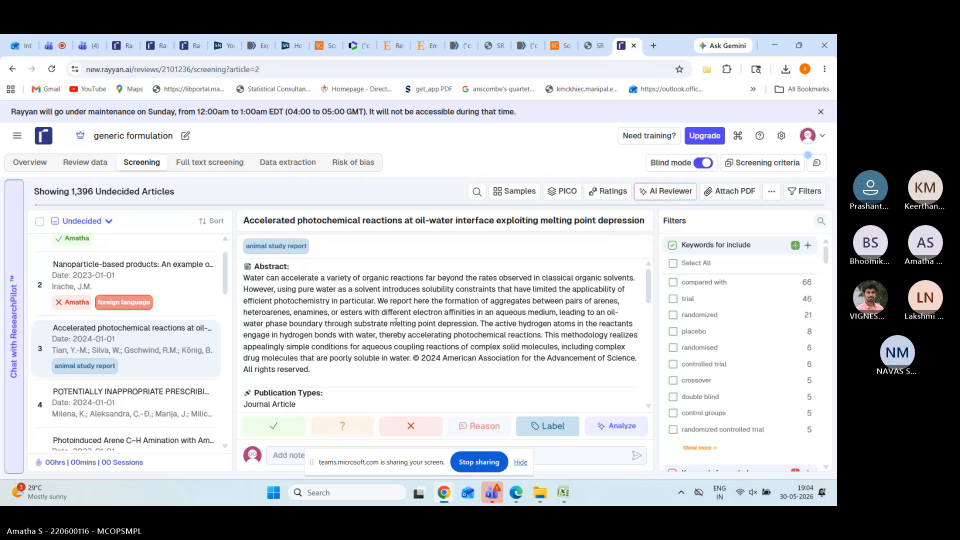
scroll(396, 322, down, 6)
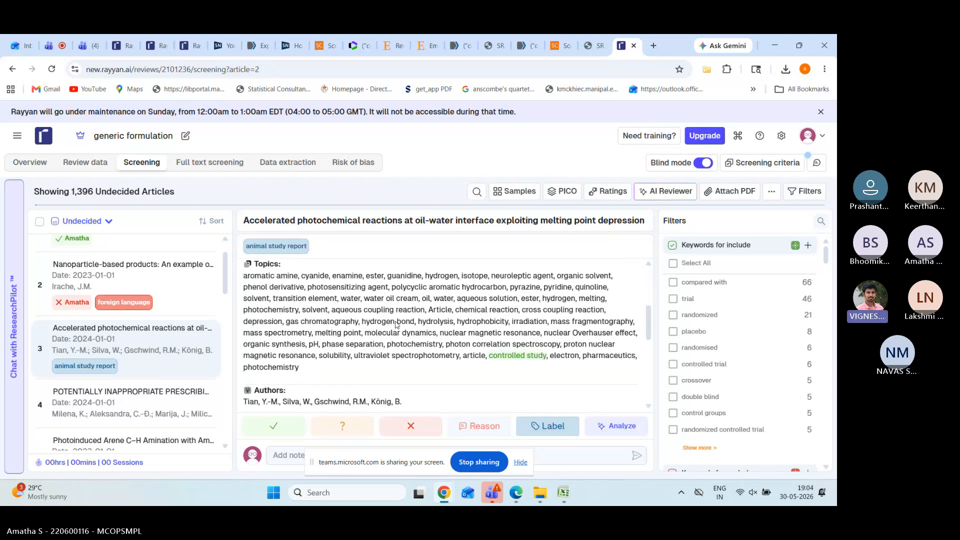
scroll(396, 323, up, 3)
scroll(396, 323, down, 4)
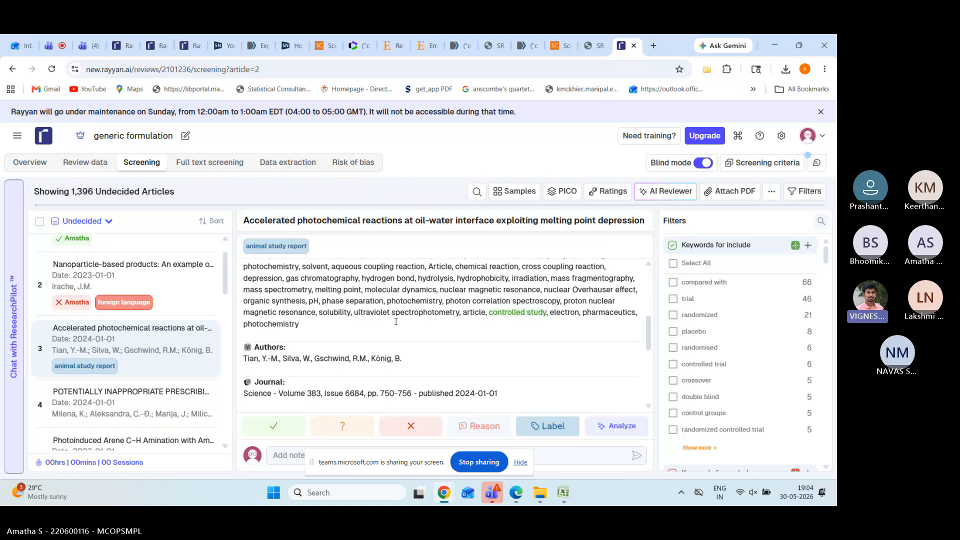
scroll(396, 324, down, 3)
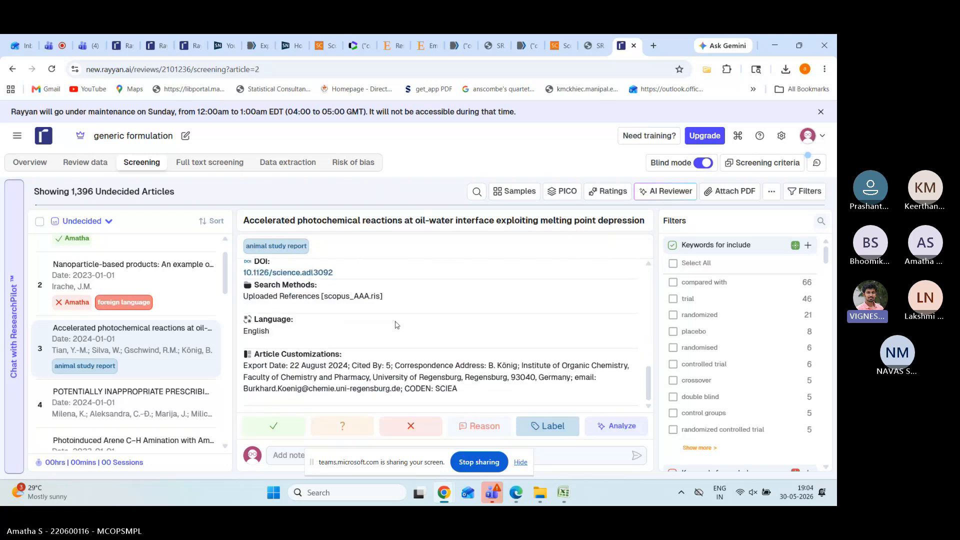
scroll(396, 324, up, 5)
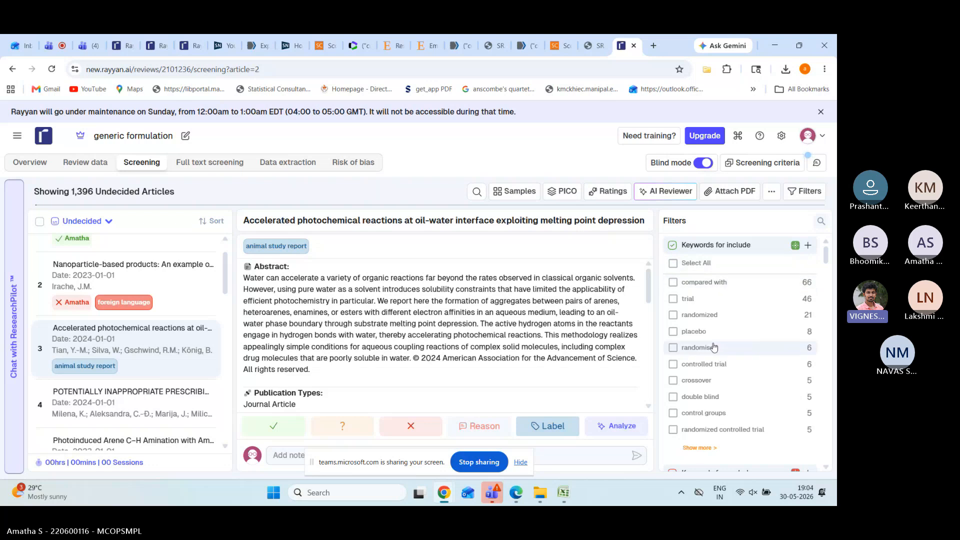
Step: Filter undecided articles by the 'single blind' and 'double blind' include keywords, leaving 5 of 1,396
scroll(714, 347, down, 1)
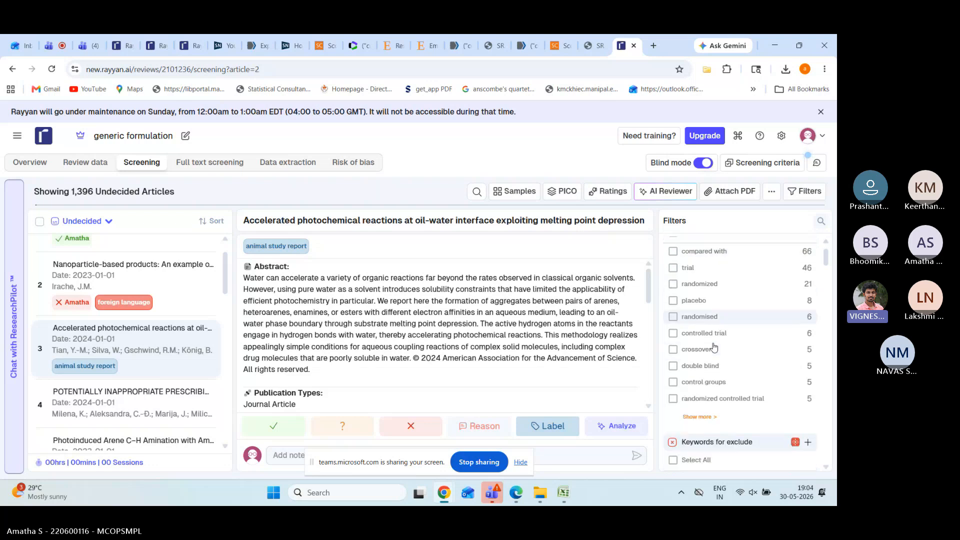
click(698, 419)
scroll(720, 420, down, 2)
scroll(732, 419, down, 7)
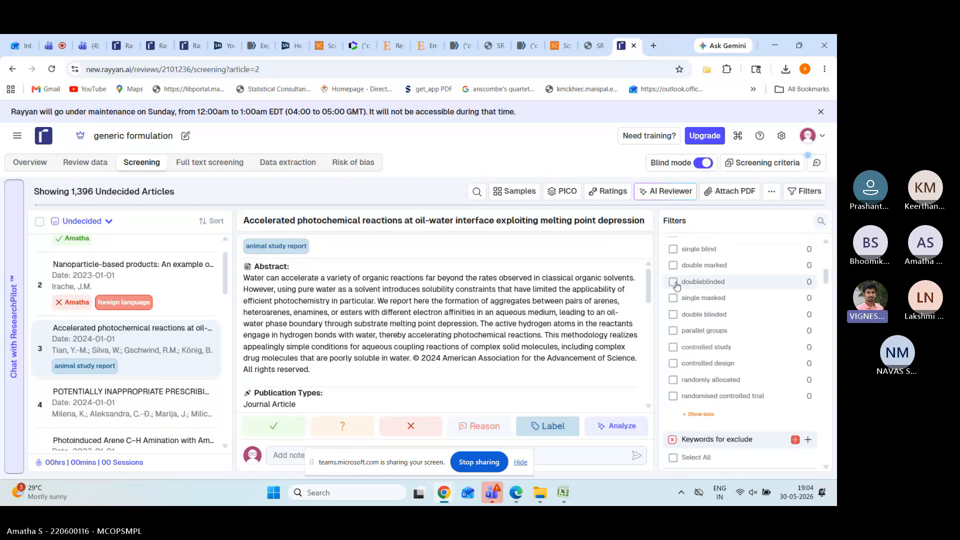
click(674, 250)
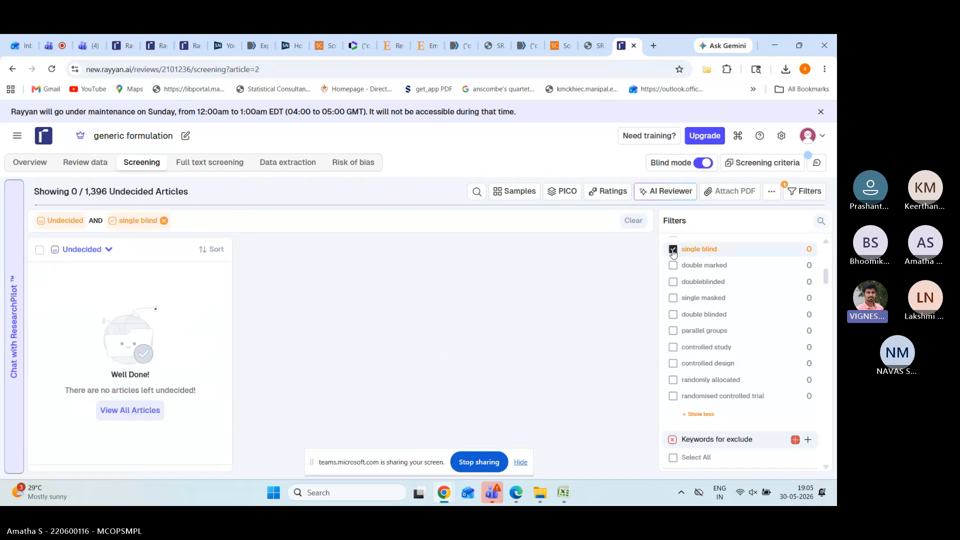
scroll(675, 270, up, 5)
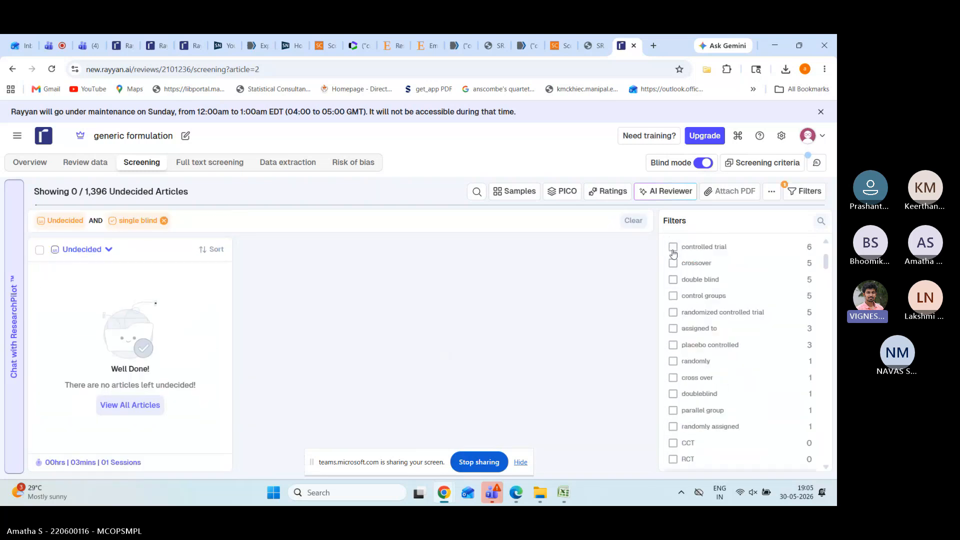
click(674, 295)
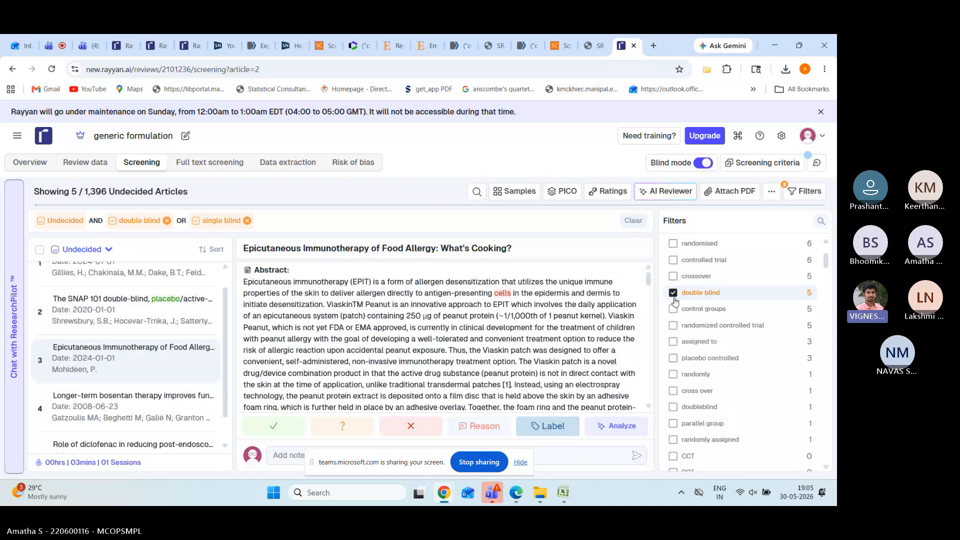
scroll(205, 350, up, 1)
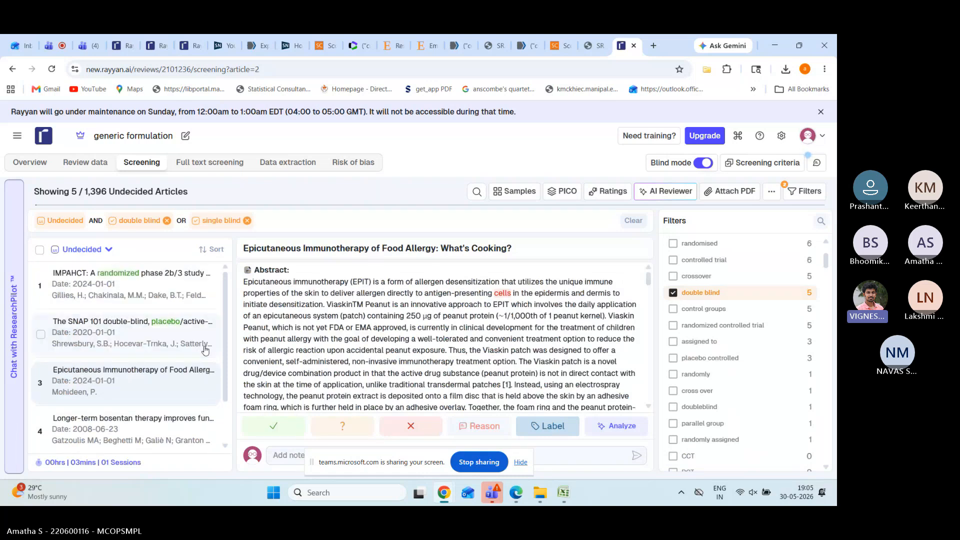
scroll(719, 376, down, 5)
scroll(719, 376, down, 1)
scroll(720, 376, up, 6)
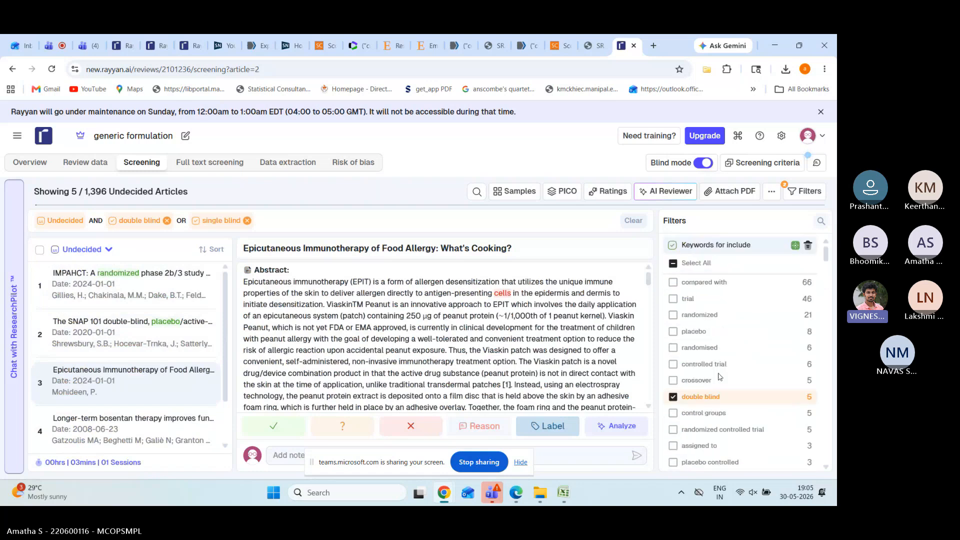
Step: Delete the 'double blind' and 'single blind' include keywords, restoring 1,394 undecided articles
click(809, 246)
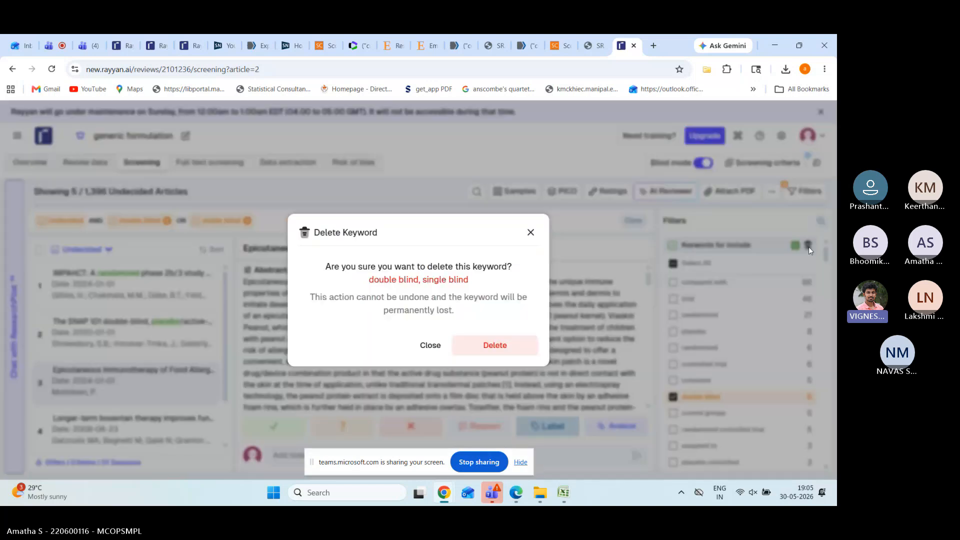
click(507, 346)
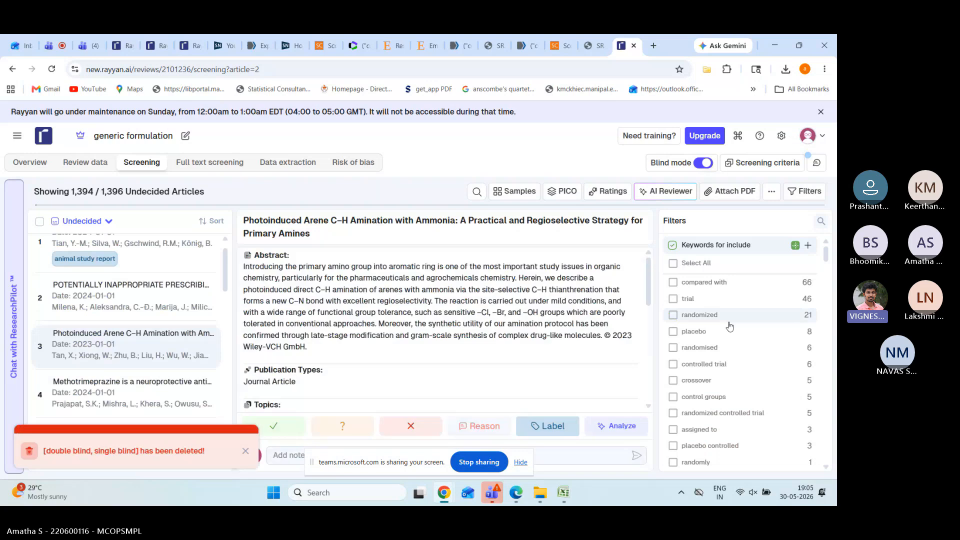
scroll(730, 327, down, 1)
scroll(729, 327, down, 5)
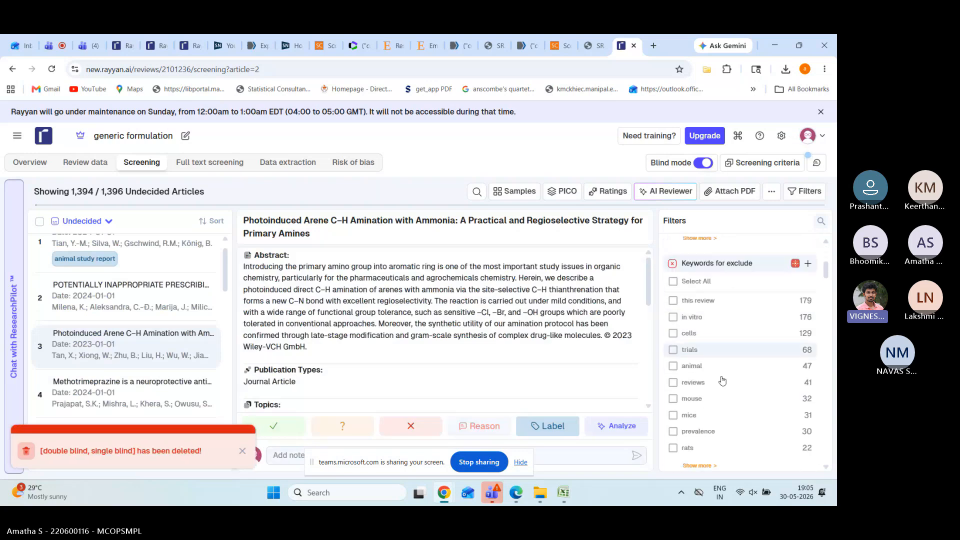
Step: Filter undecided articles by the 'reviews' exclude keyword, narrowing the list to 39
click(673, 383)
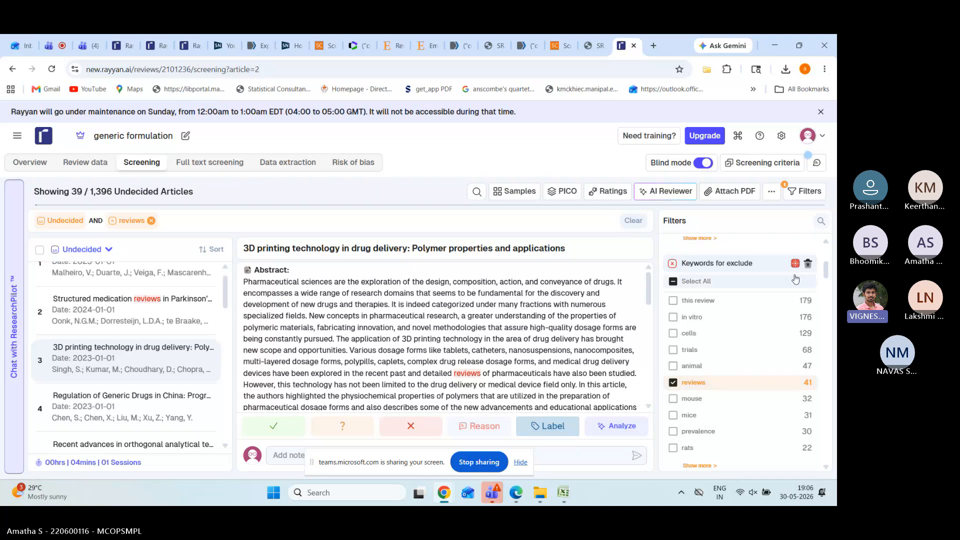
Step: Delete the 'reviews' exclude keyword
click(807, 264)
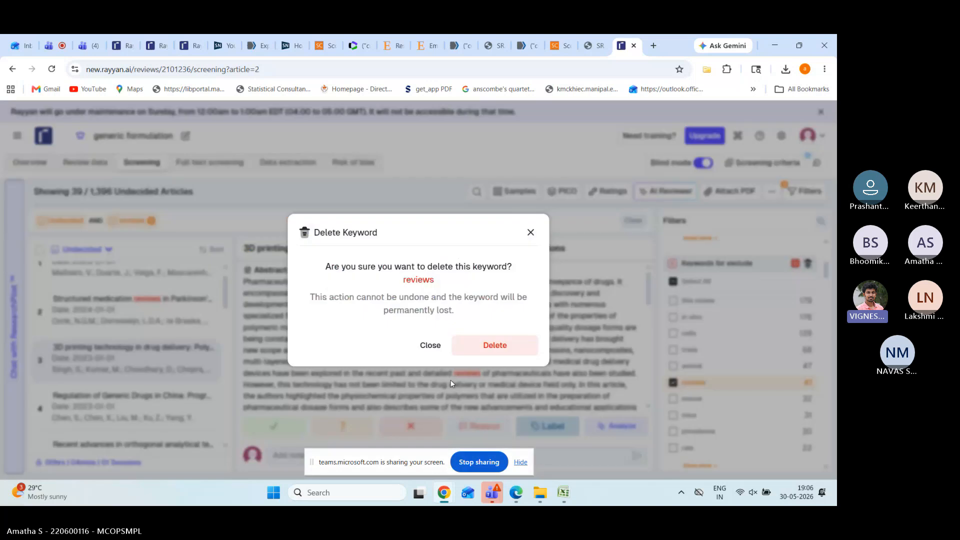
click(495, 356)
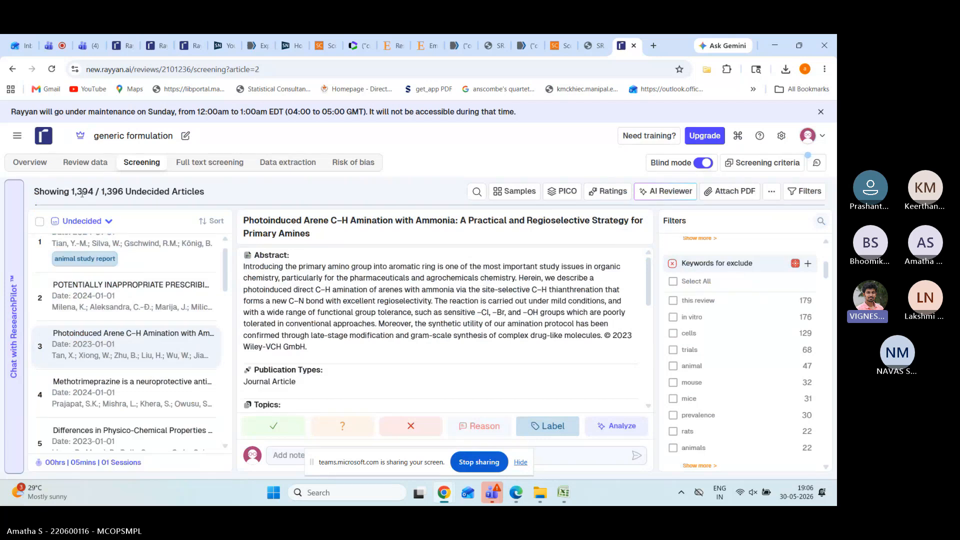
scroll(700, 390, down, 1)
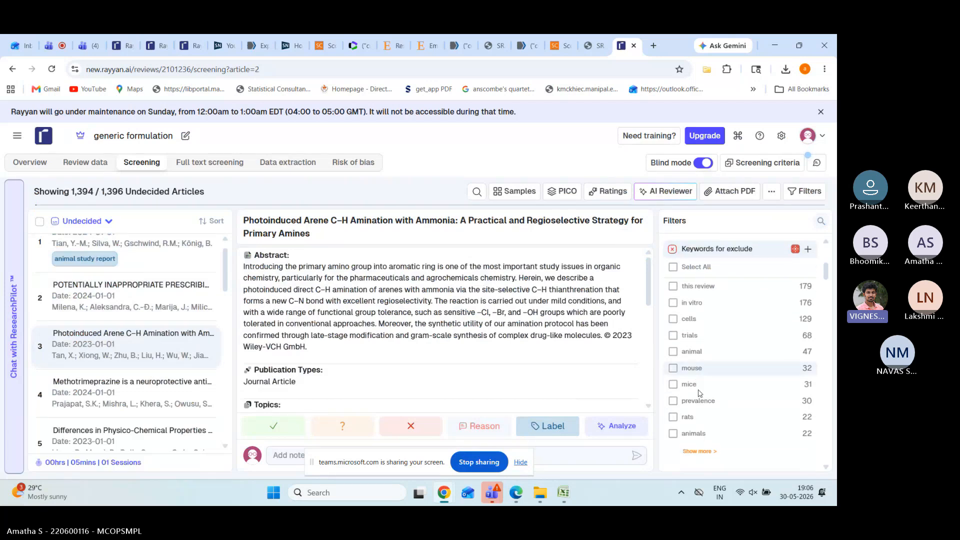
Step: Check the 'mouse' and 'this review' keyword matches, including the Pharma 4.0 article, then delete 'this review'
click(674, 360)
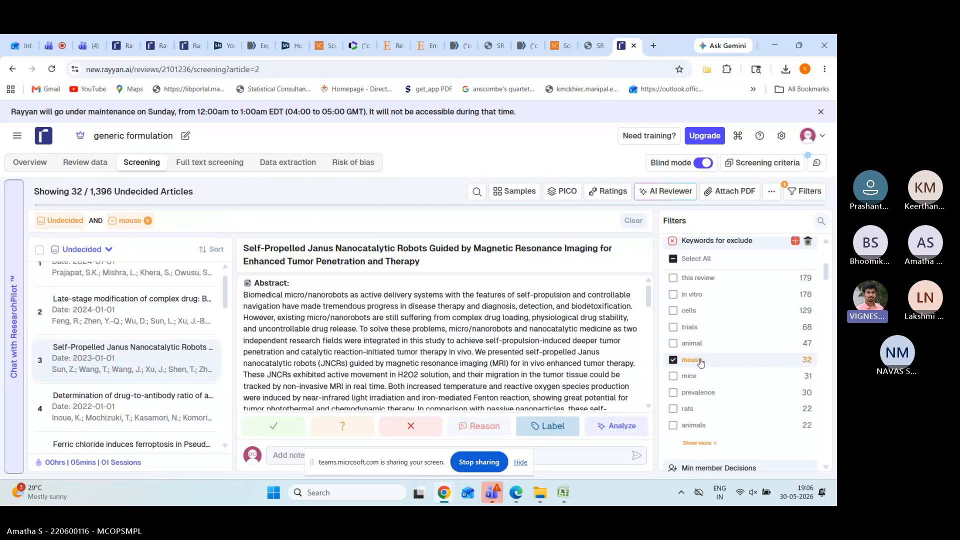
scroll(701, 363, down, 1)
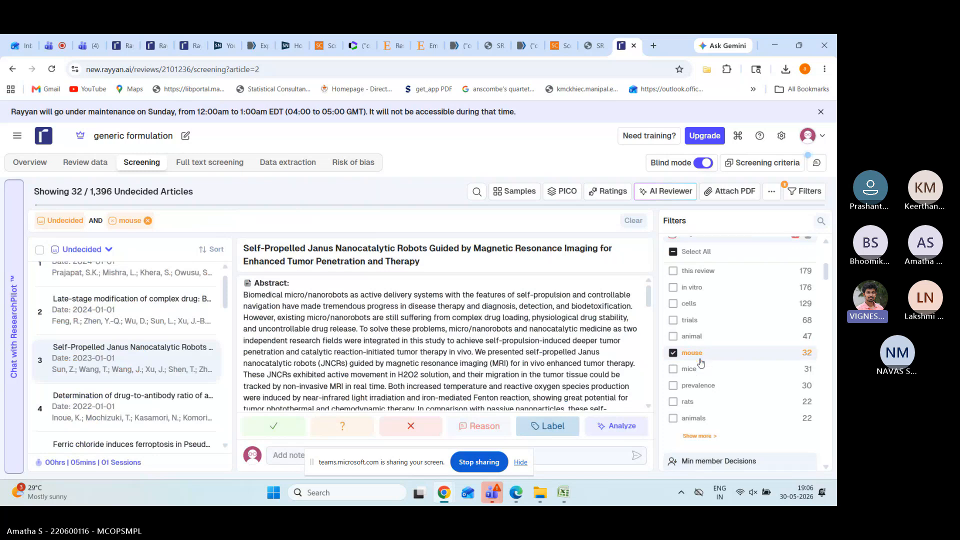
scroll(700, 363, up, 1)
click(674, 298)
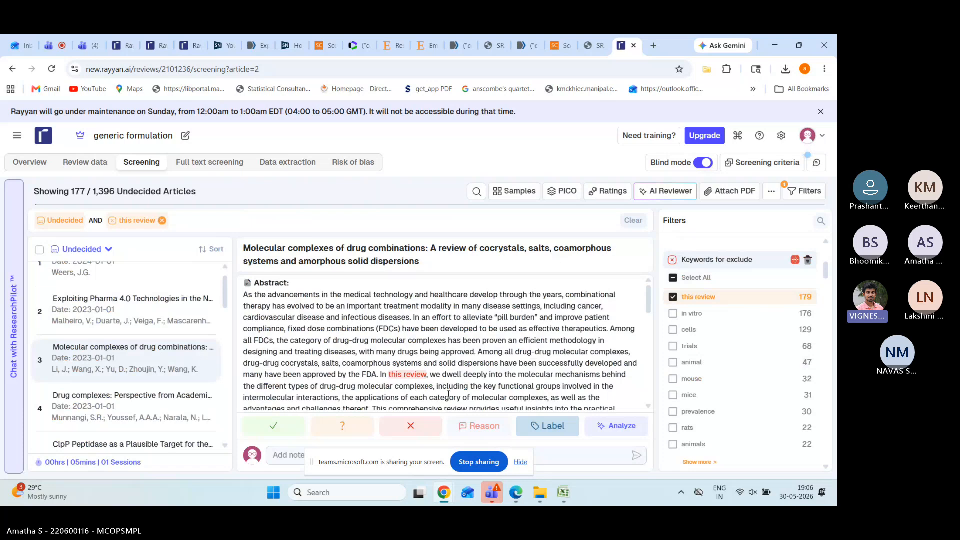
click(128, 321)
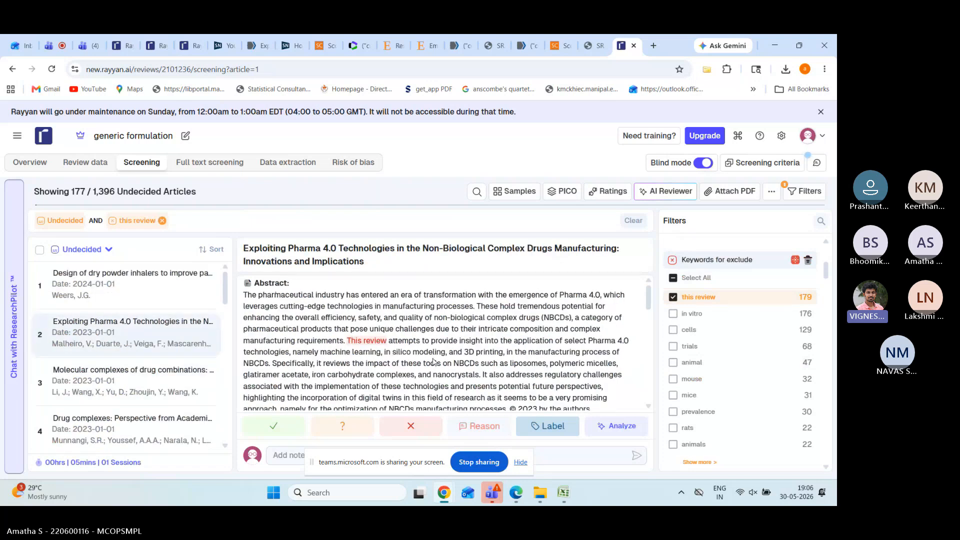
click(808, 261)
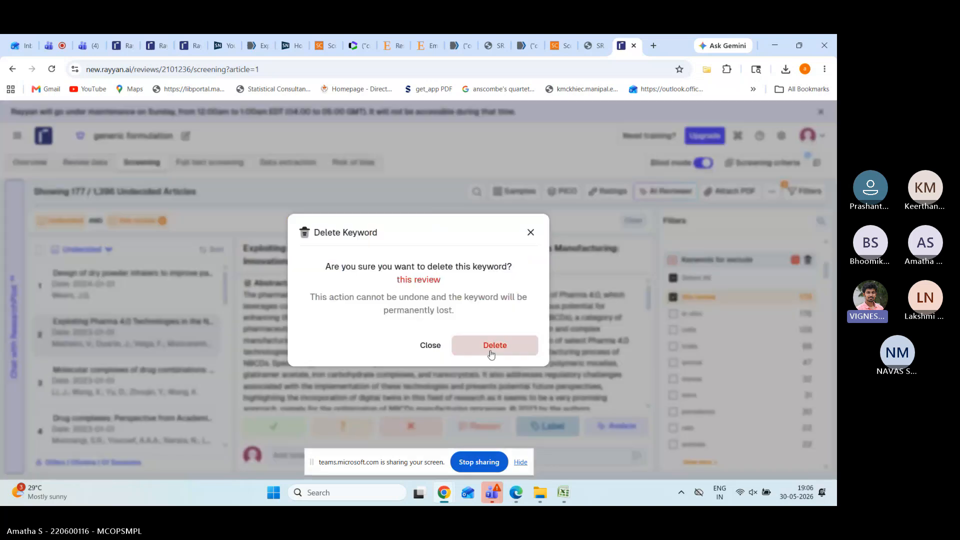
click(491, 353)
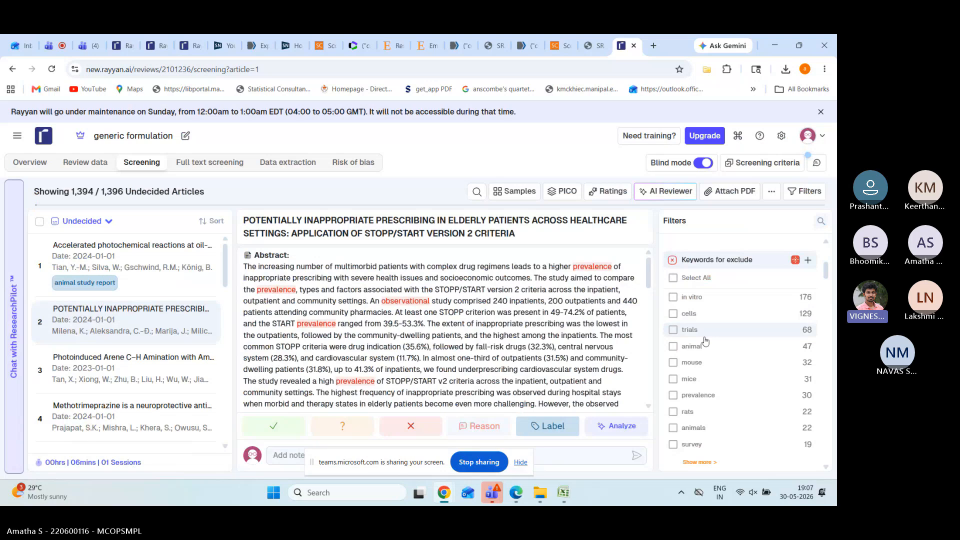
Step: Filter undecided articles by the 'survey' keyword (19 matches) and open the Measuring Quality of Life article
scroll(705, 340, down, 3)
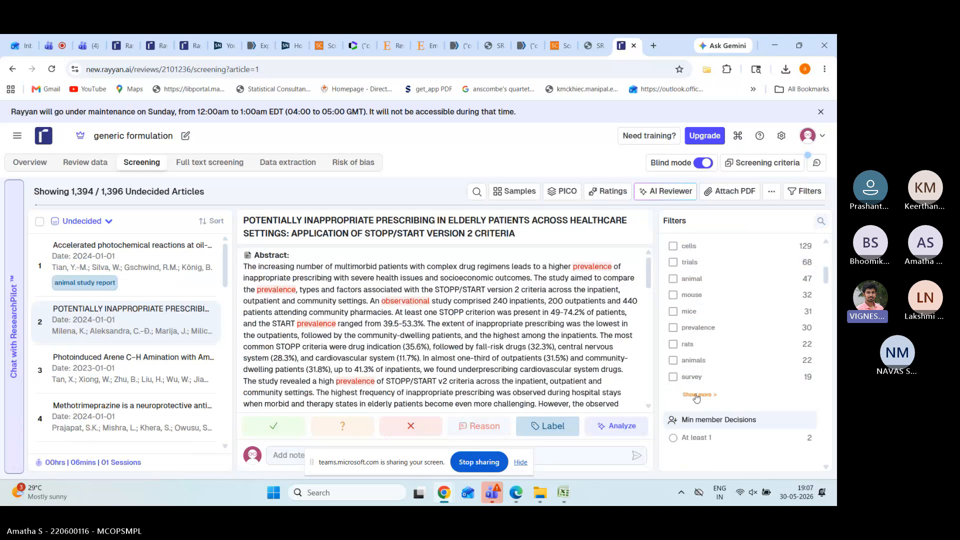
click(673, 377)
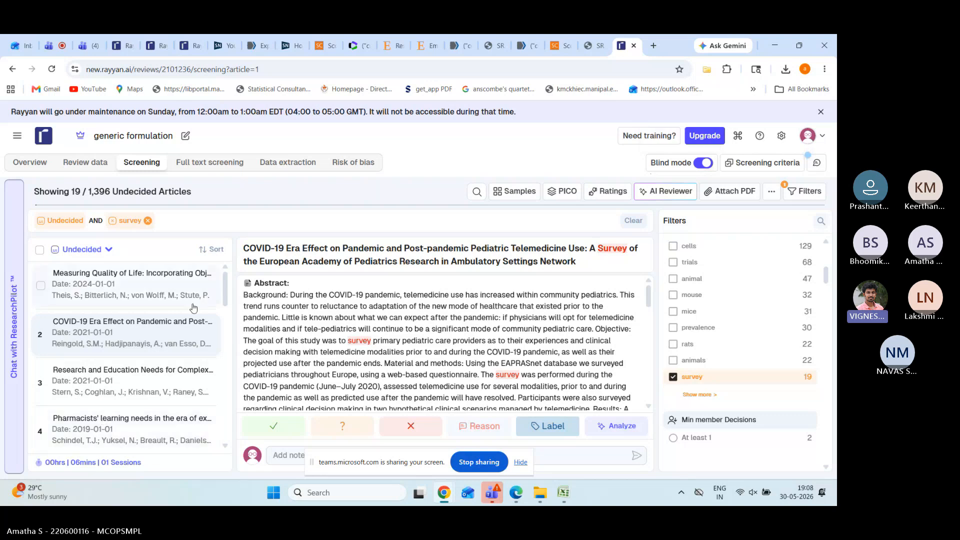
click(142, 303)
Step: Include the Measuring Quality of Life article, then confirm turning Blind mode off
click(268, 423)
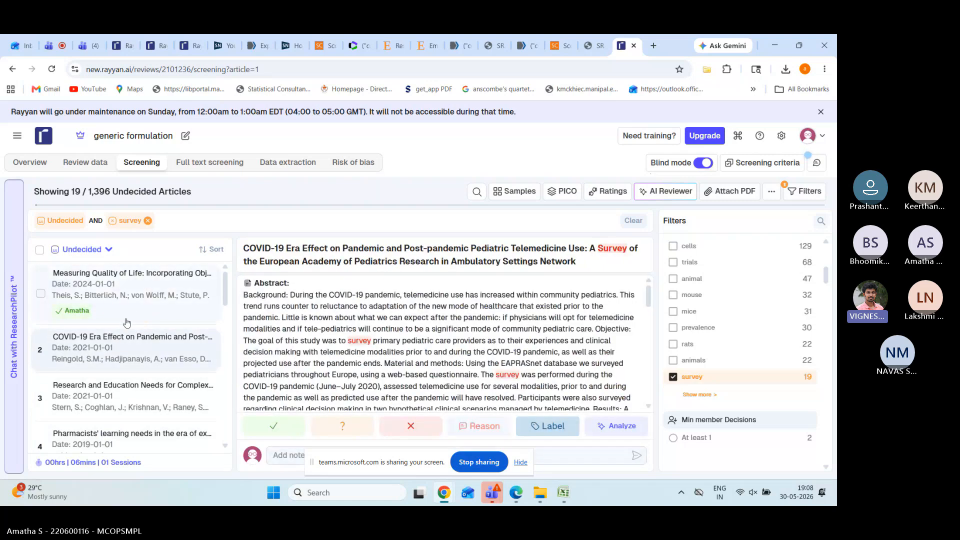
click(702, 164)
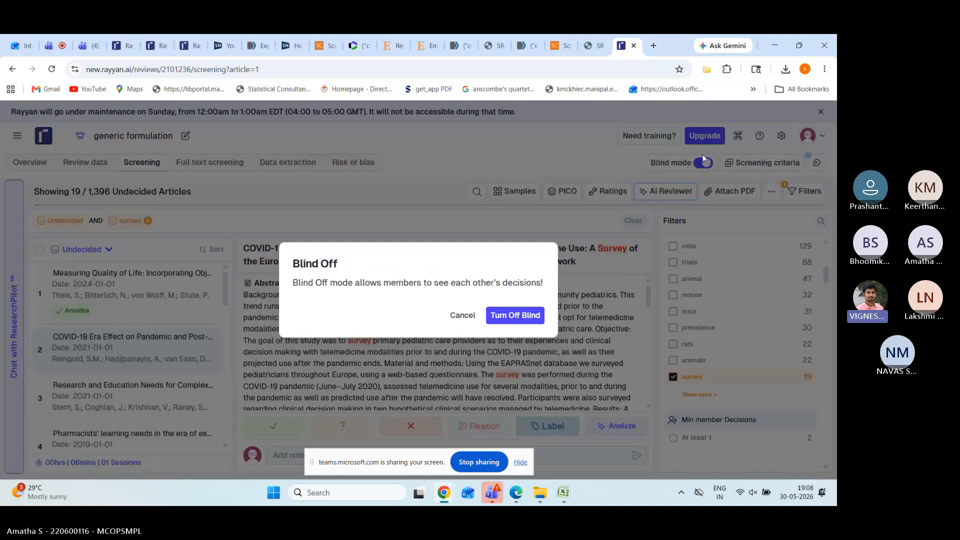
click(517, 316)
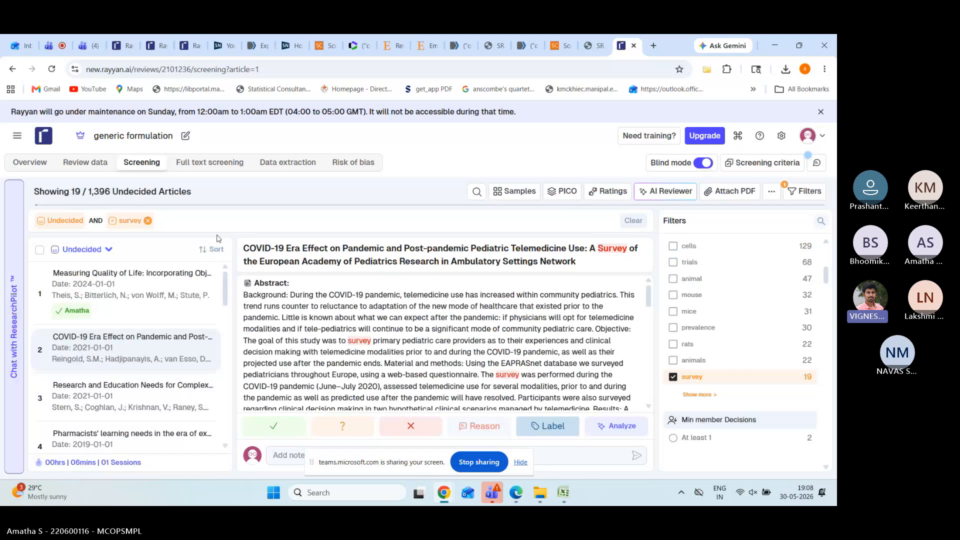
click(702, 164)
click(507, 318)
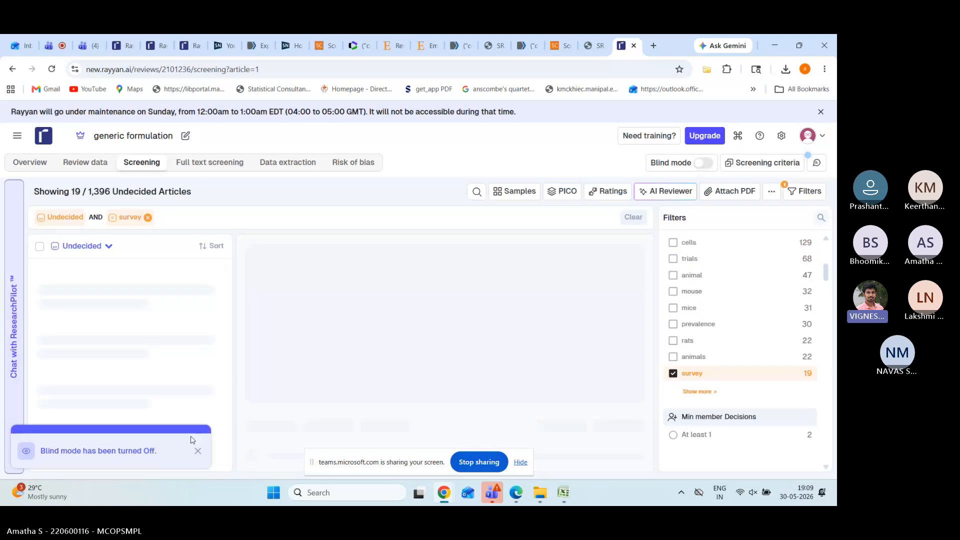
click(198, 451)
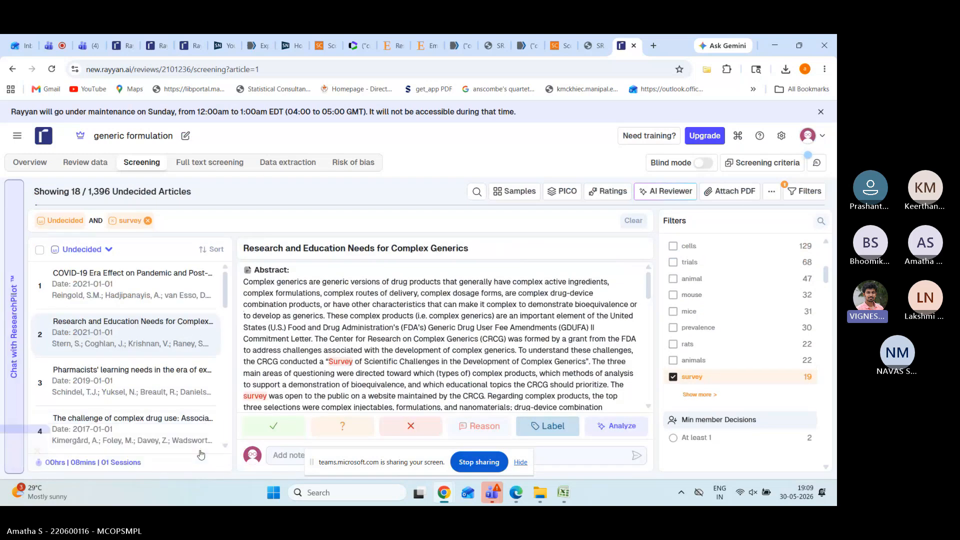
Step: Include the COVID-19 telemedicine article; exclude the Complex Generics education and Pharmacists' learning needs articles
click(159, 304)
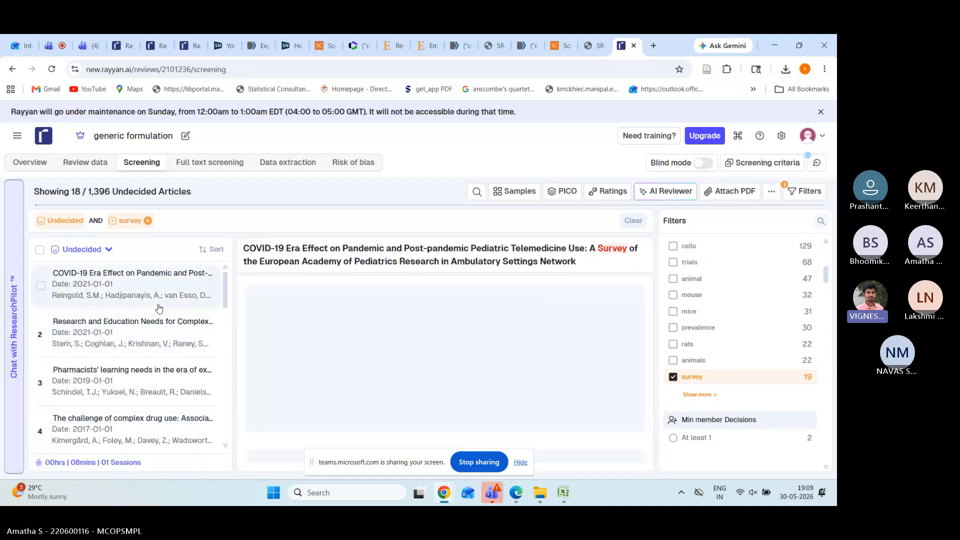
click(273, 424)
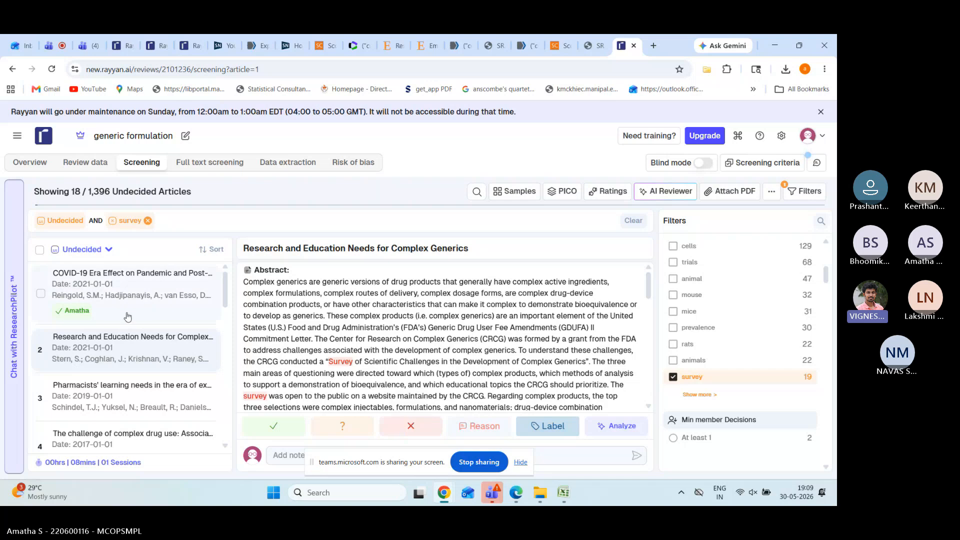
click(403, 431)
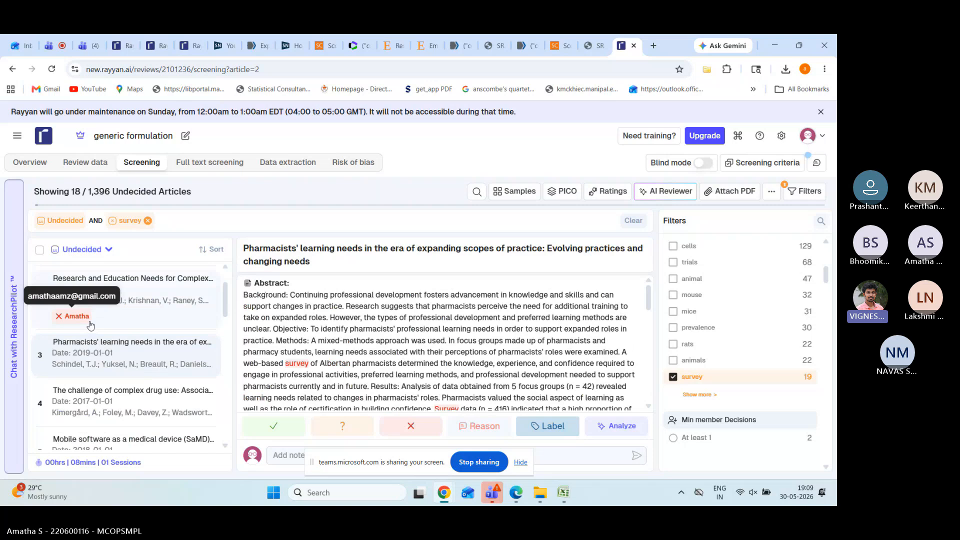
scroll(139, 321, up, 2)
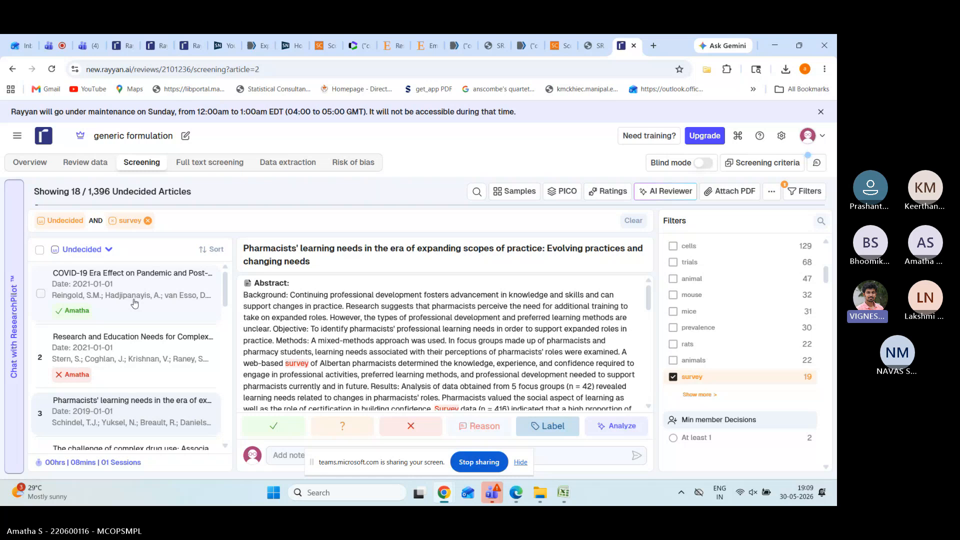
click(418, 427)
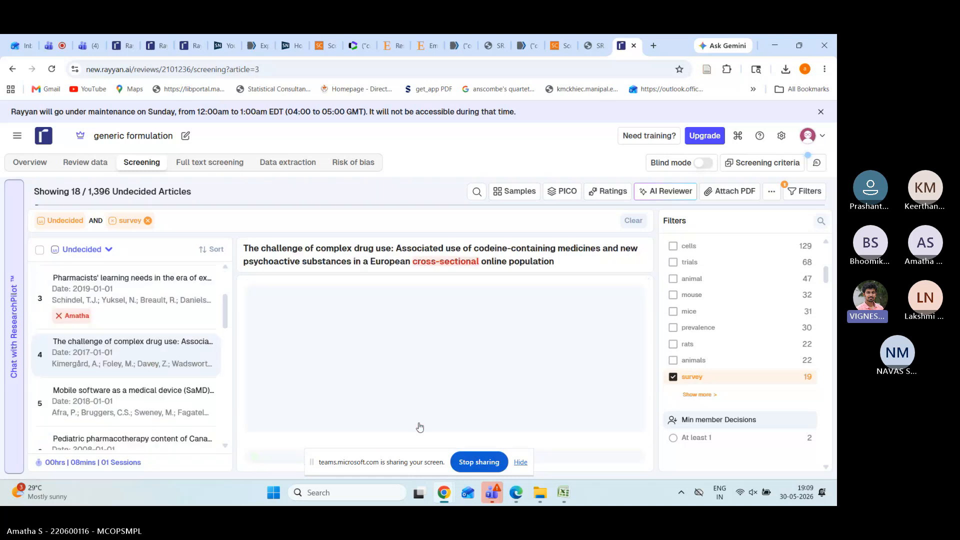
Step: Exclude the COVID-19 telemedicine article, include Complex Generics education, and mark Pharmacists' learning needs maybe
scroll(133, 276, up, 3)
click(133, 276)
click(410, 426)
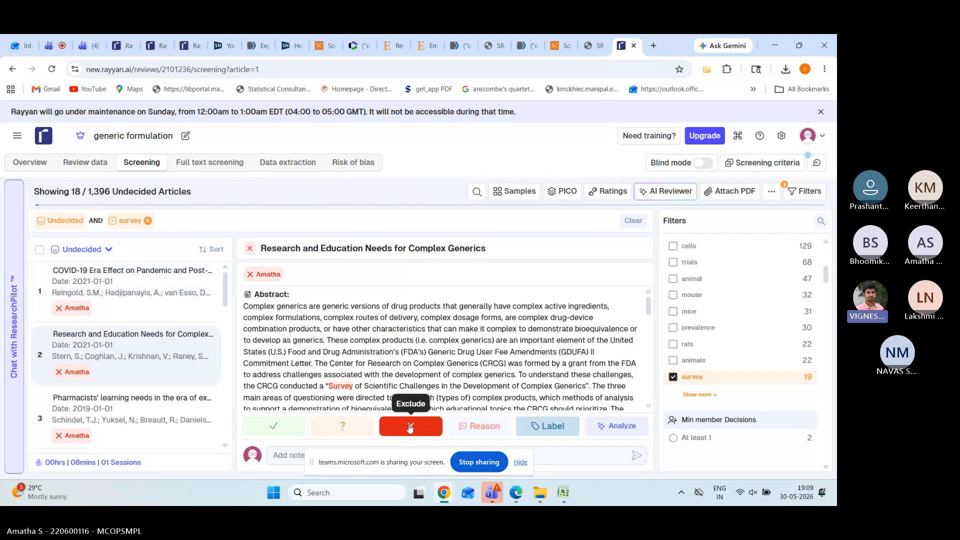
click(284, 429)
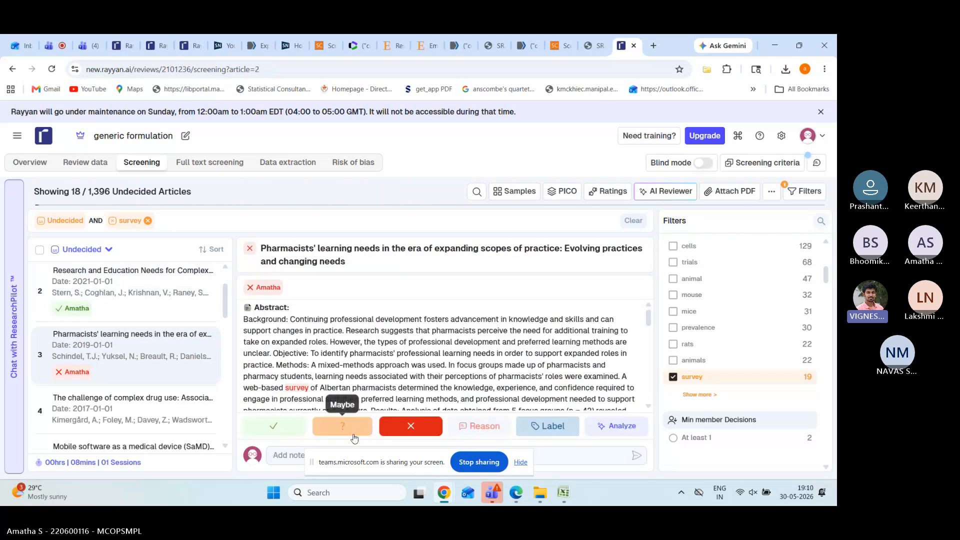
click(352, 435)
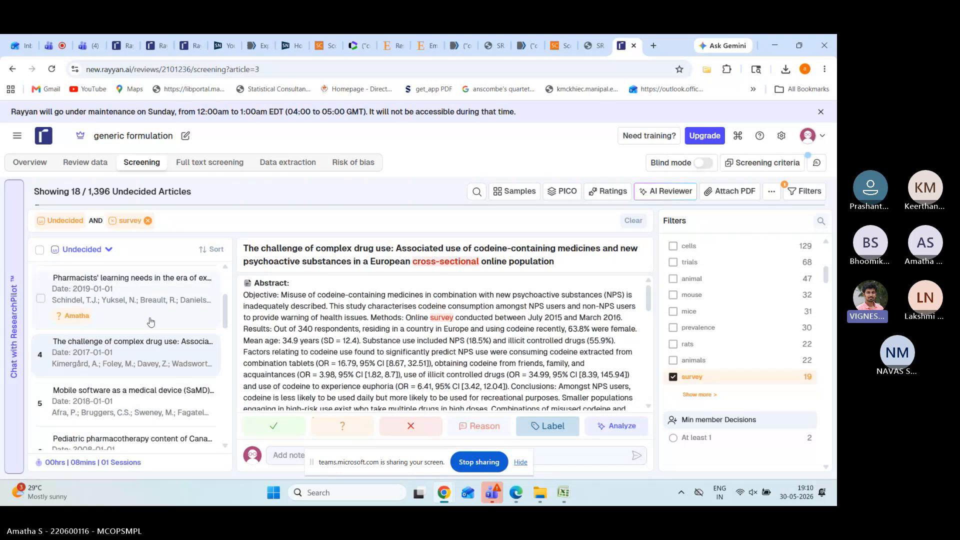
Step: Include the complex drug use article, mark the Mobile software medical device article maybe, include the next
click(279, 426)
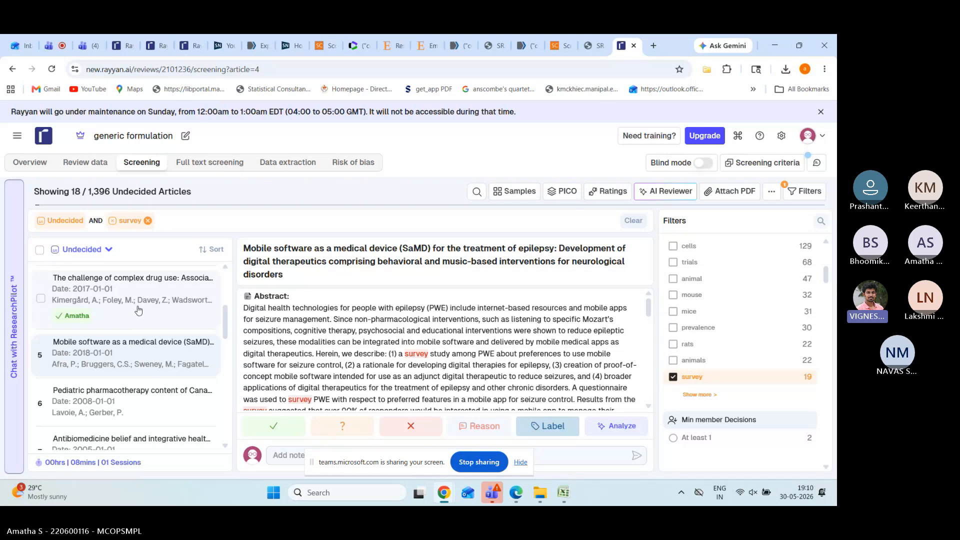
click(319, 425)
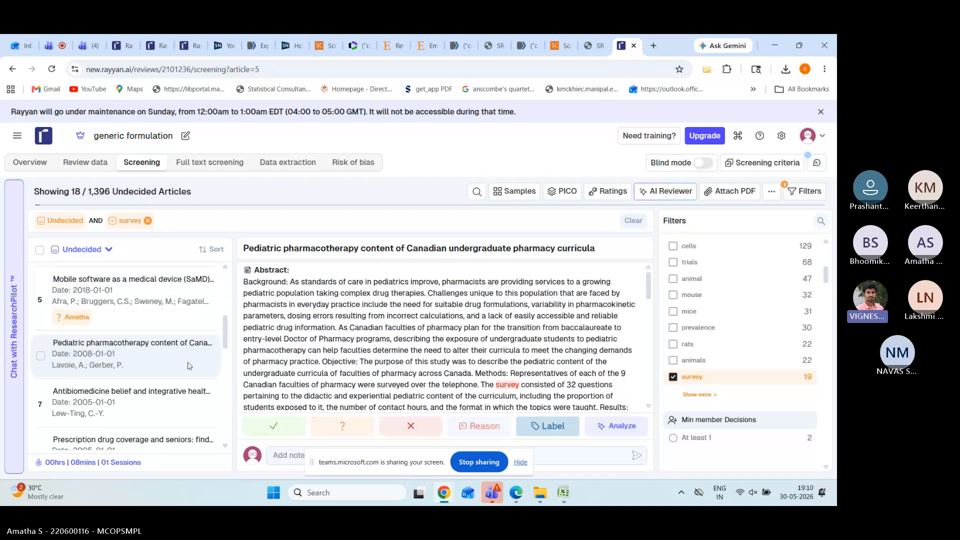
click(290, 436)
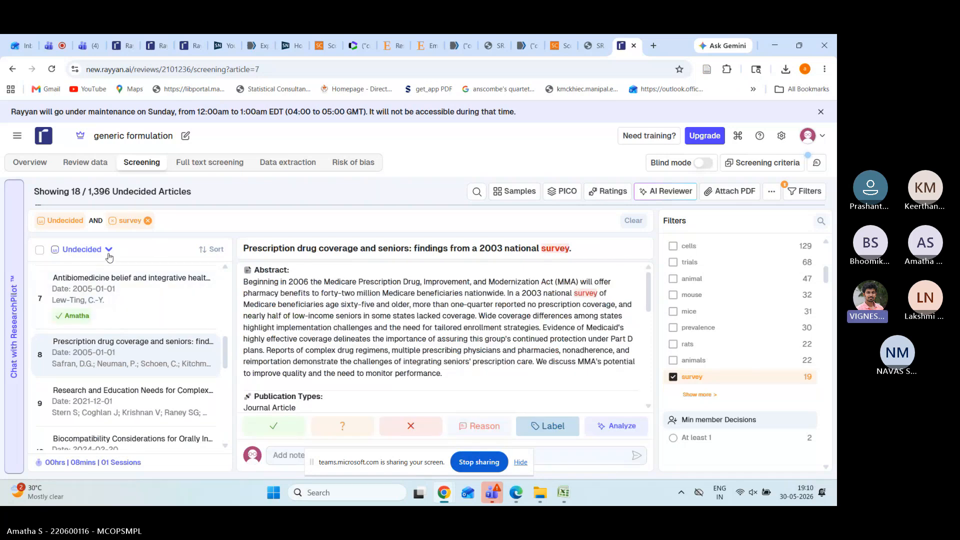
click(109, 256)
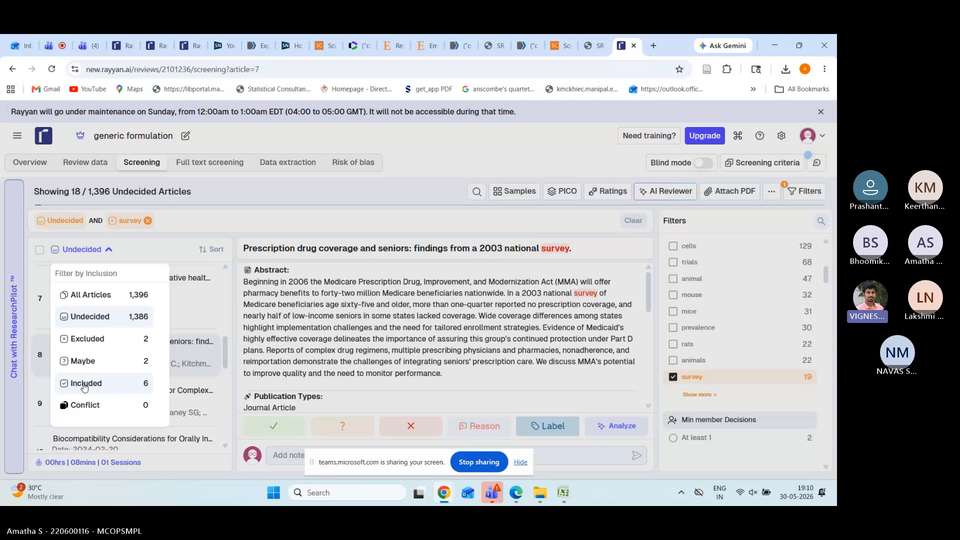
Step: Show only articles with conflicting decisions, then return to the title and abstract screening list
click(88, 405)
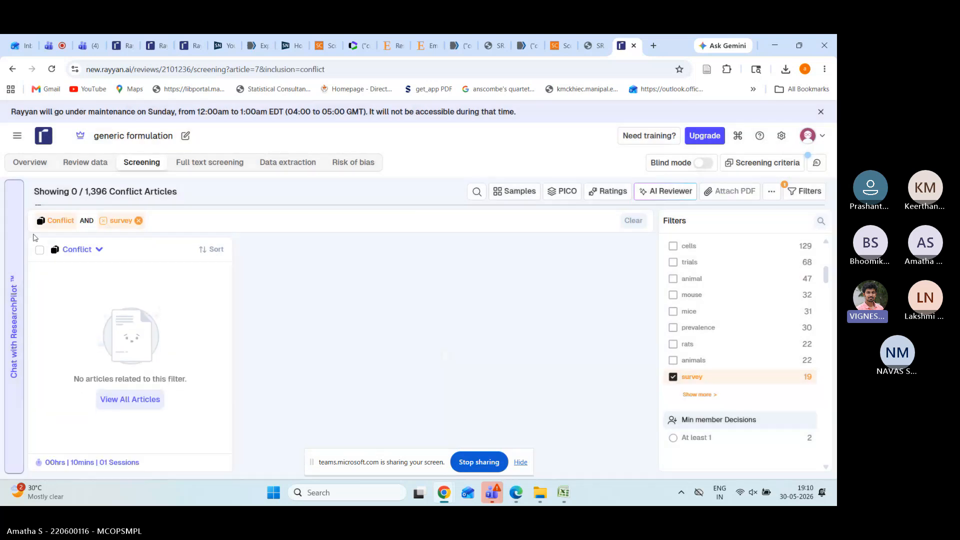
click(13, 70)
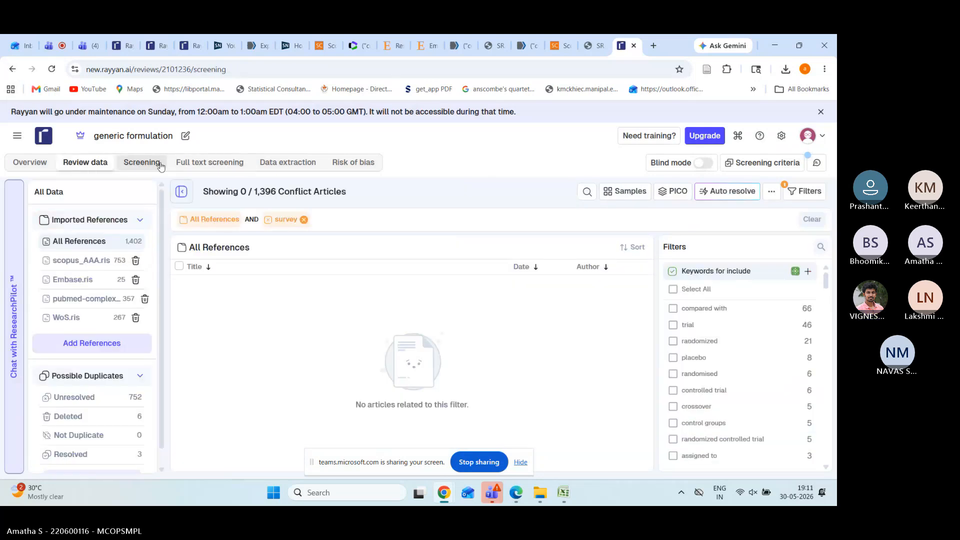
click(142, 163)
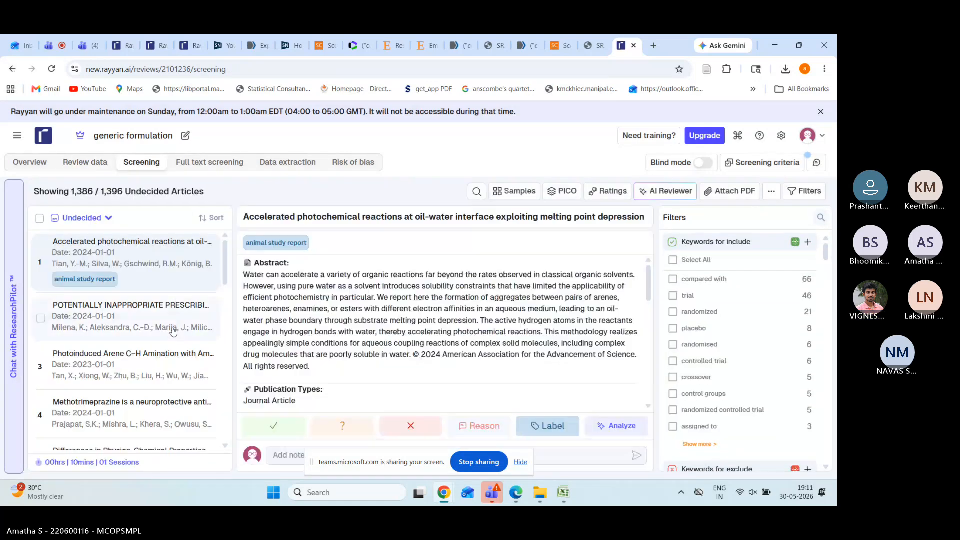
Step: Mark the inappropriate prescribing in elderly patients article as maybe and review the per-decision counts
click(172, 330)
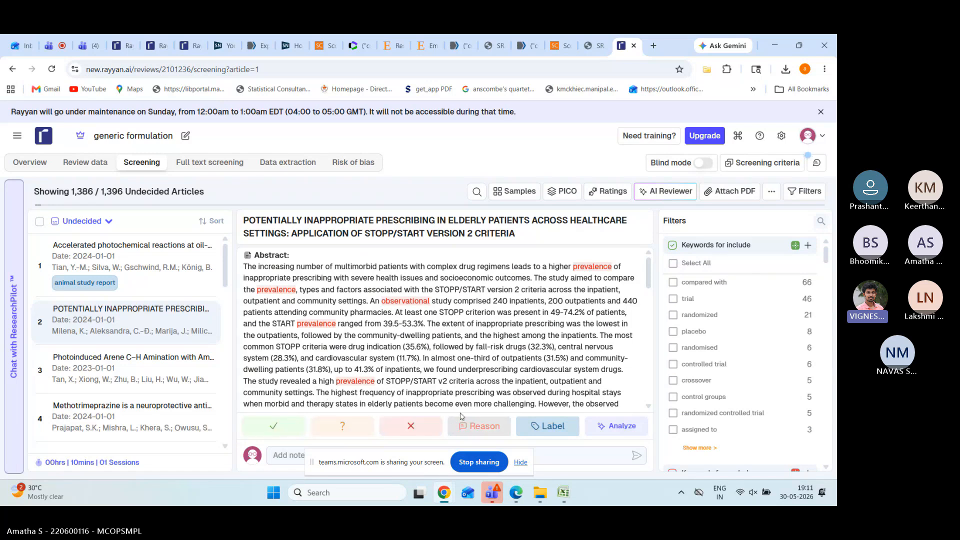
click(339, 429)
click(97, 223)
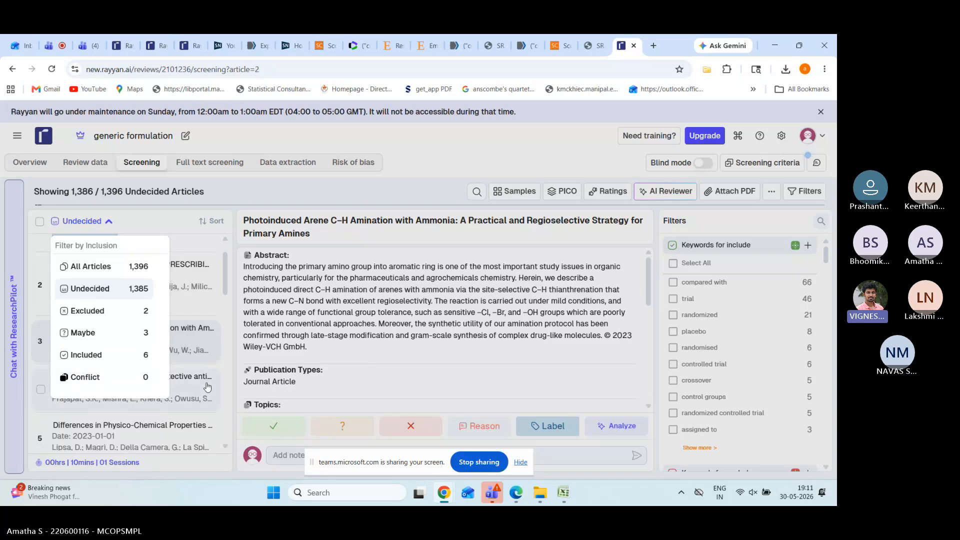
click(399, 347)
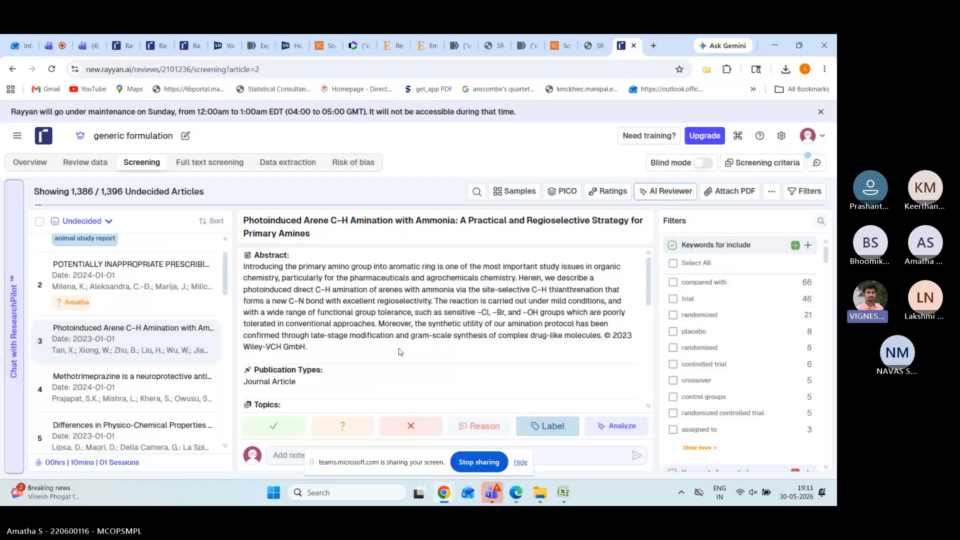
Step: Switch from title and abstract screening to the empty Full text screening stage
click(185, 167)
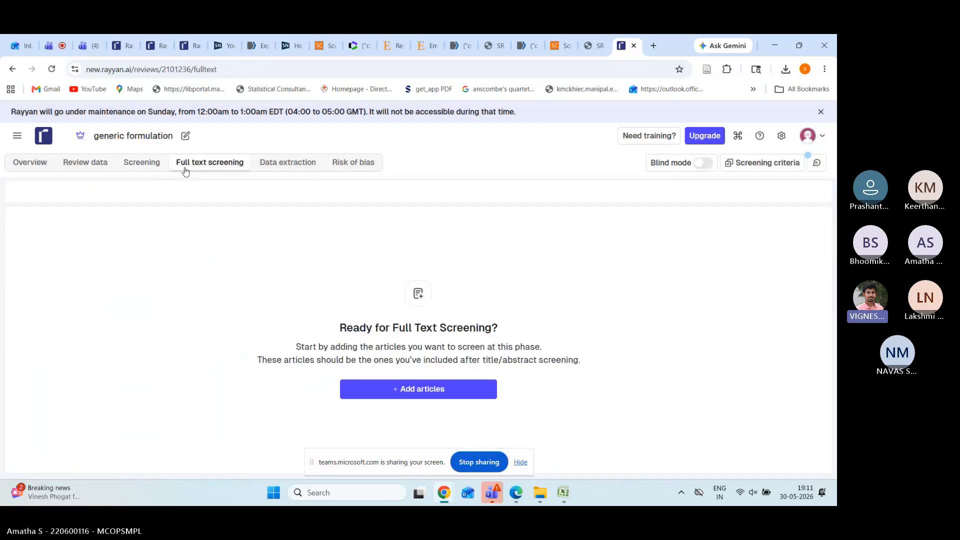
click(148, 169)
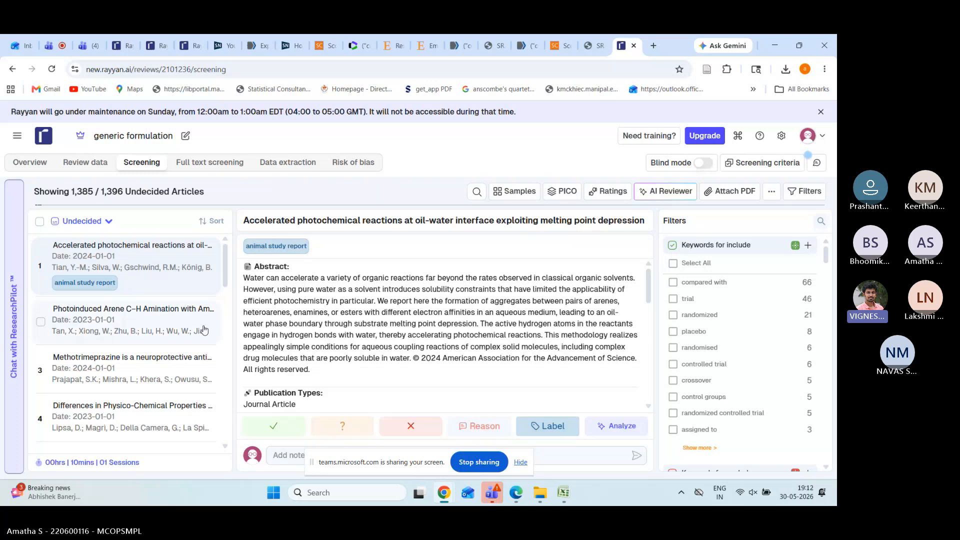
click(221, 164)
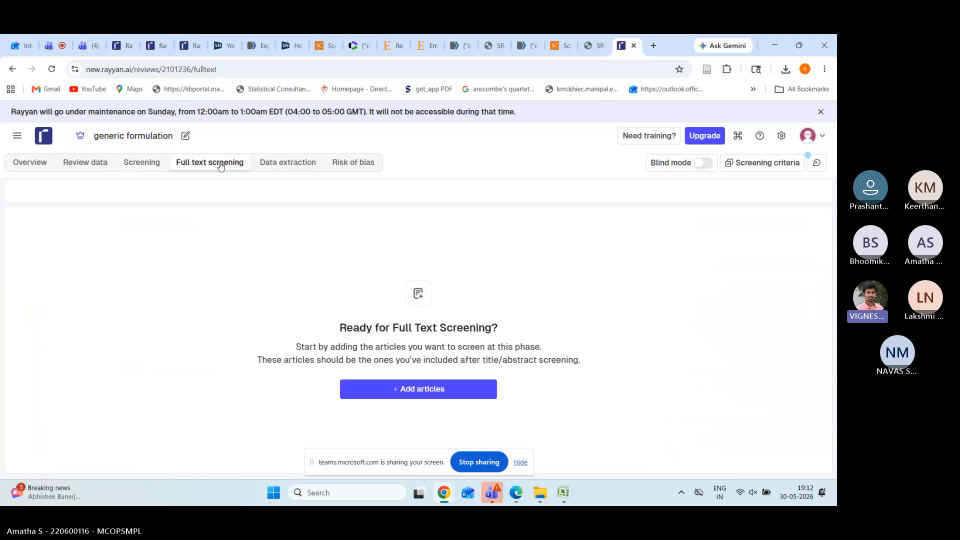
Step: Open the add-articles dialog and select the 6 Included Articles from screening as the source
click(384, 395)
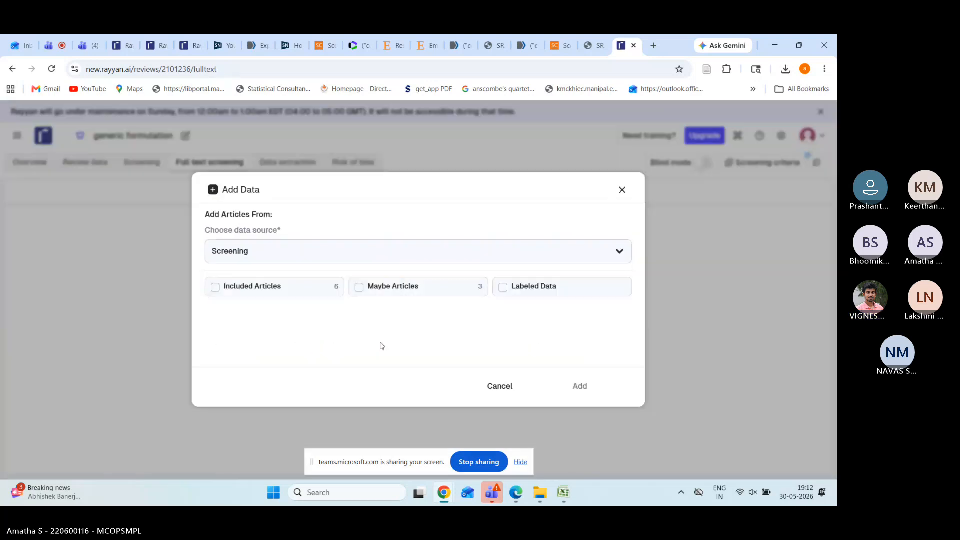
click(216, 288)
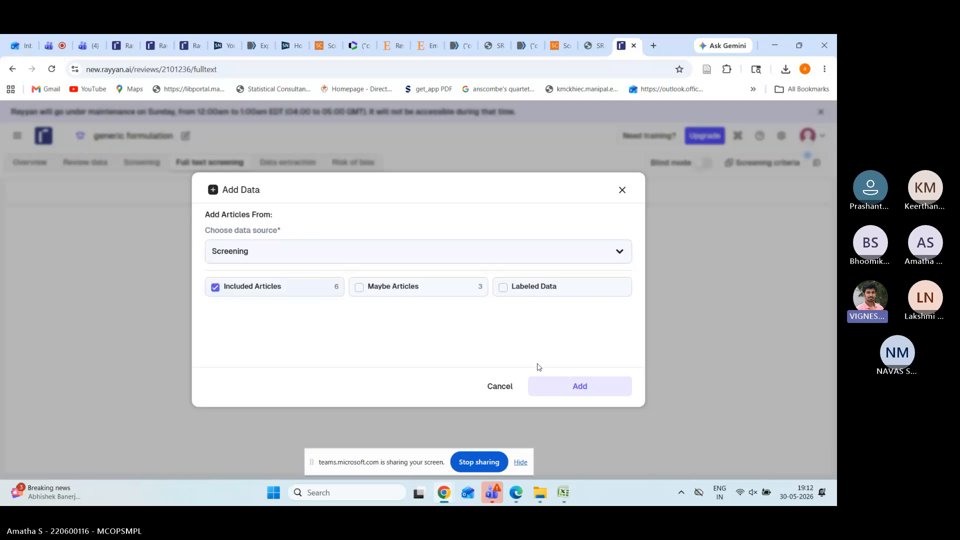
click(622, 191)
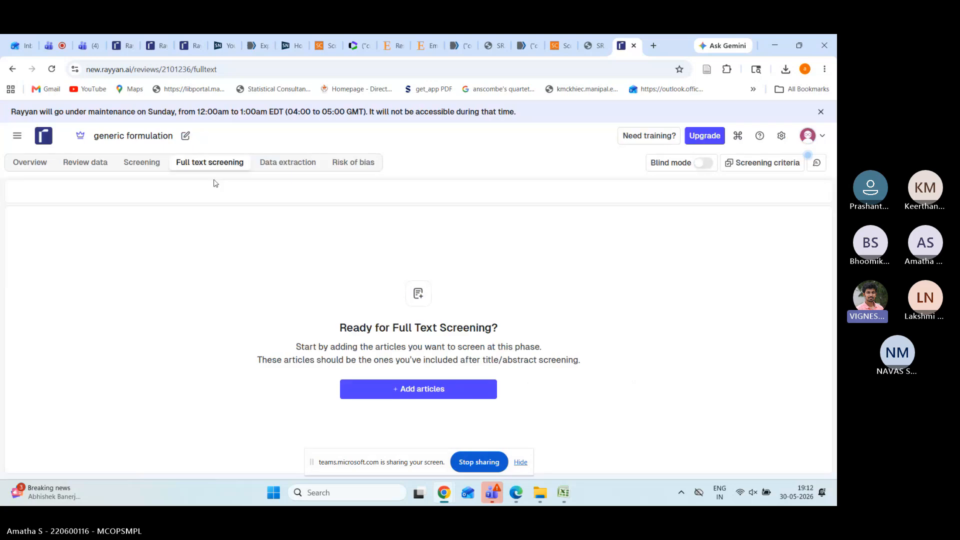
click(464, 390)
click(214, 289)
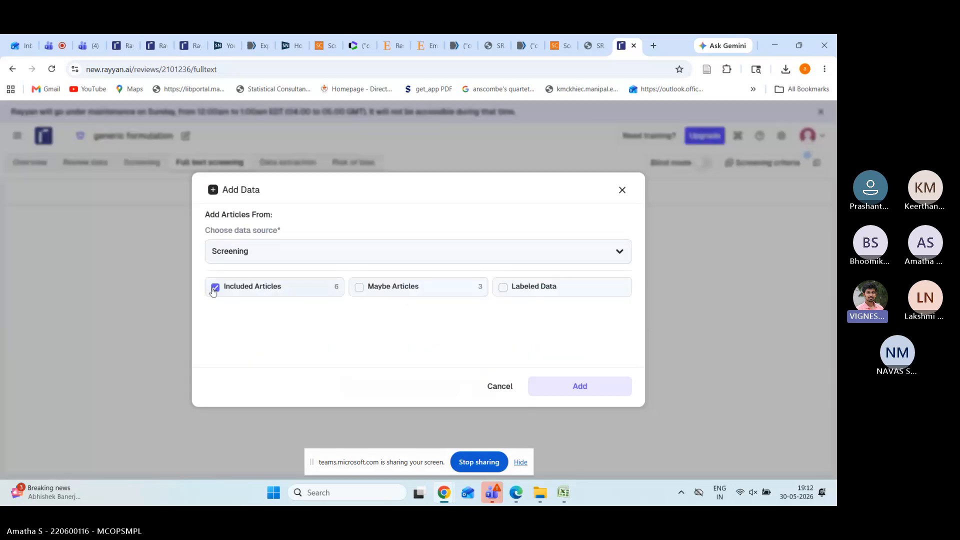
Step: Add the 6 included articles to full-text screening and look through the imported list
click(564, 388)
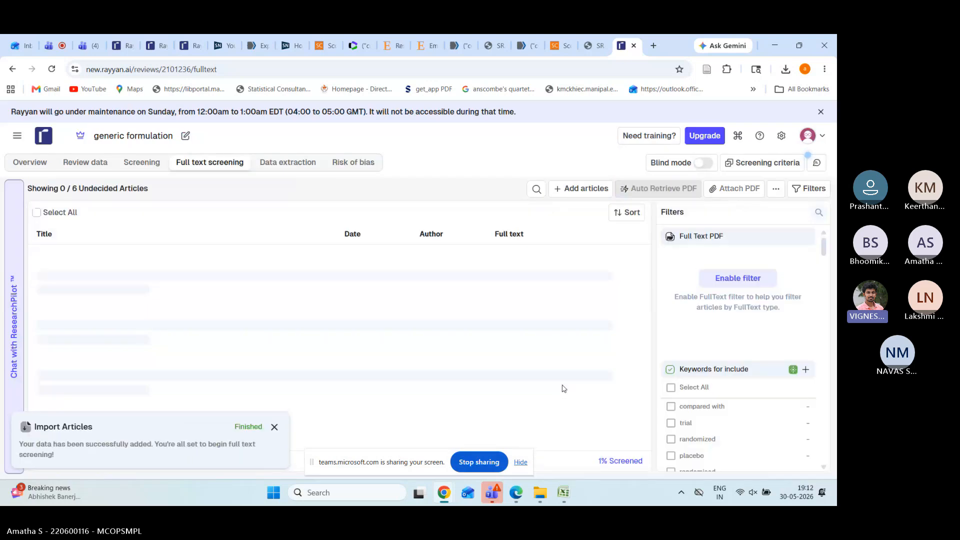
scroll(440, 311, down, 3)
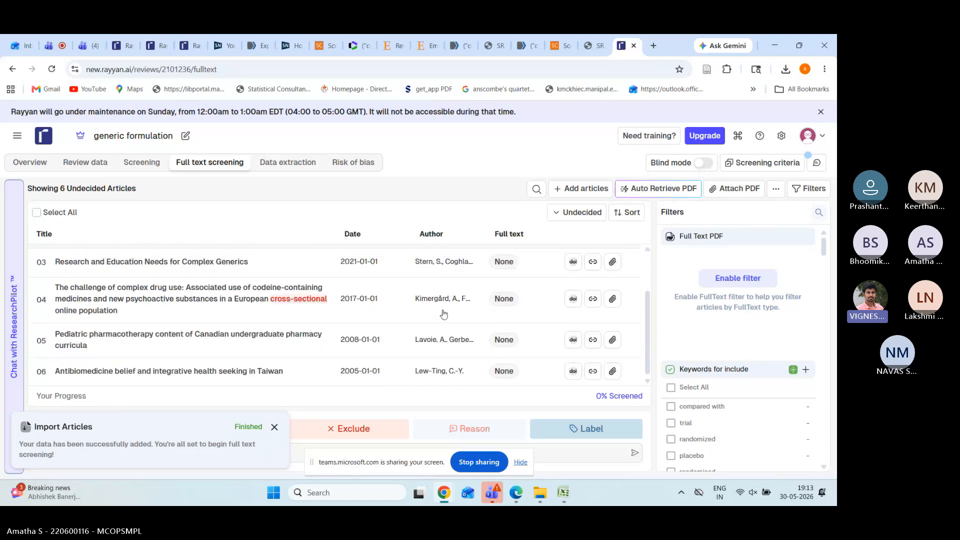
scroll(440, 311, up, 3)
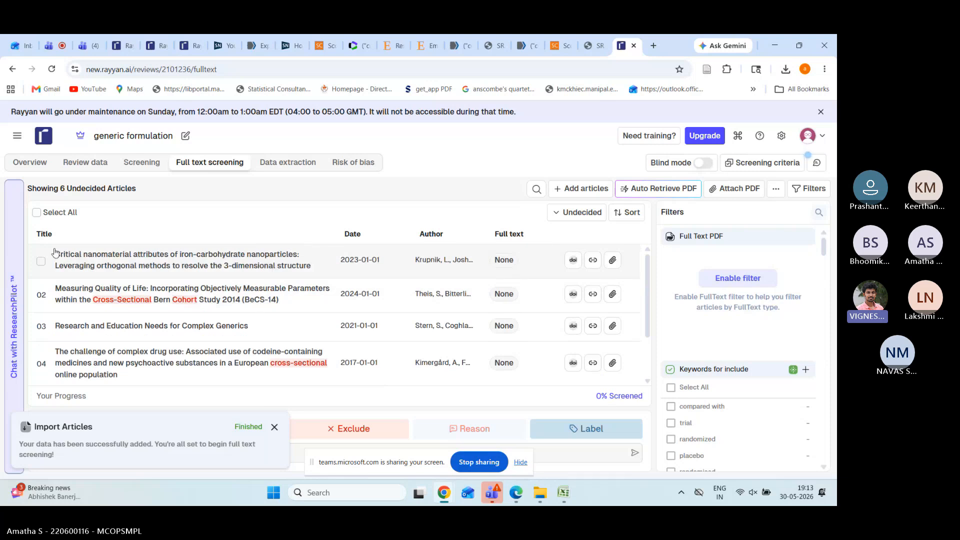
right_click(325, 257)
click(300, 274)
mouse_move(544, 500)
click(740, 428)
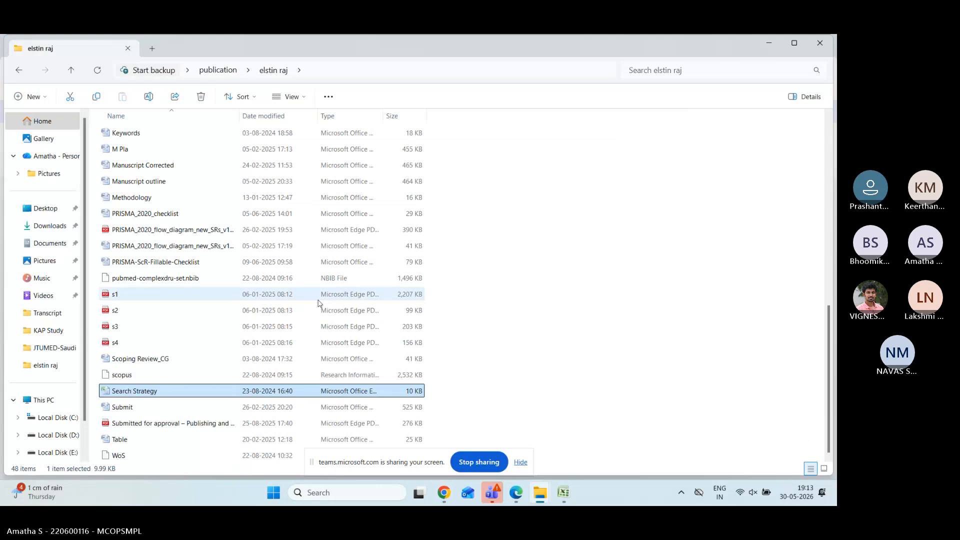
scroll(245, 314, up, 5)
scroll(245, 314, up, 2)
scroll(245, 314, up, 3)
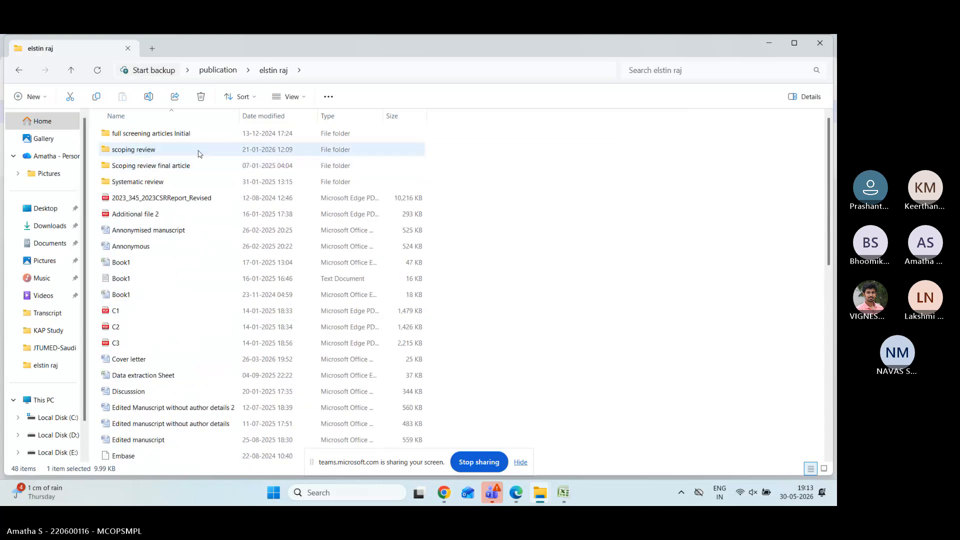
click(198, 184)
double_click(197, 183)
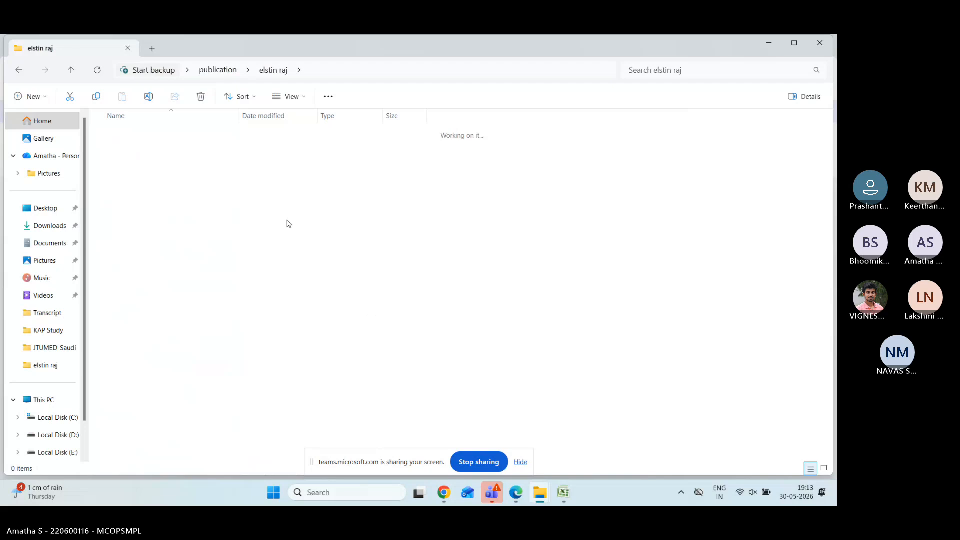
click(20, 71)
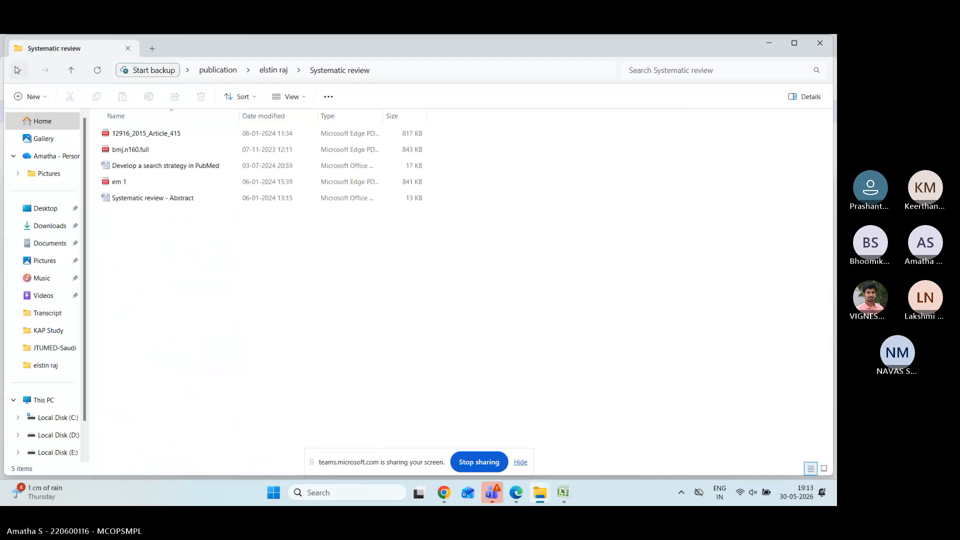
double_click(147, 151)
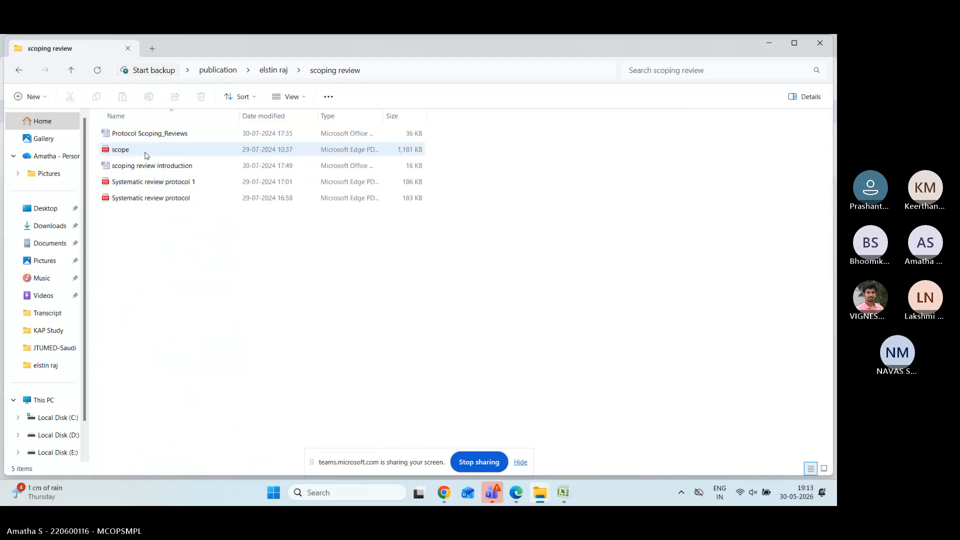
click(19, 71)
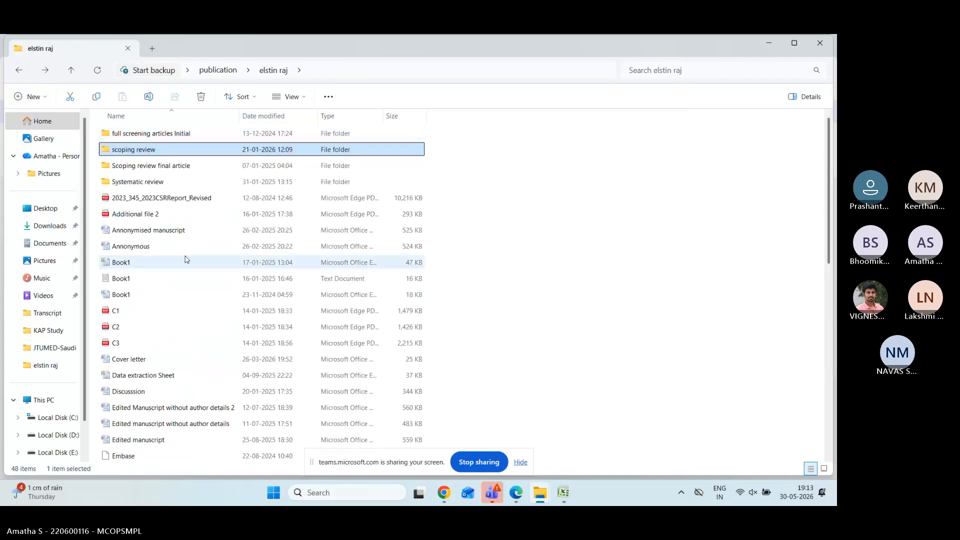
scroll(185, 259, down, 4)
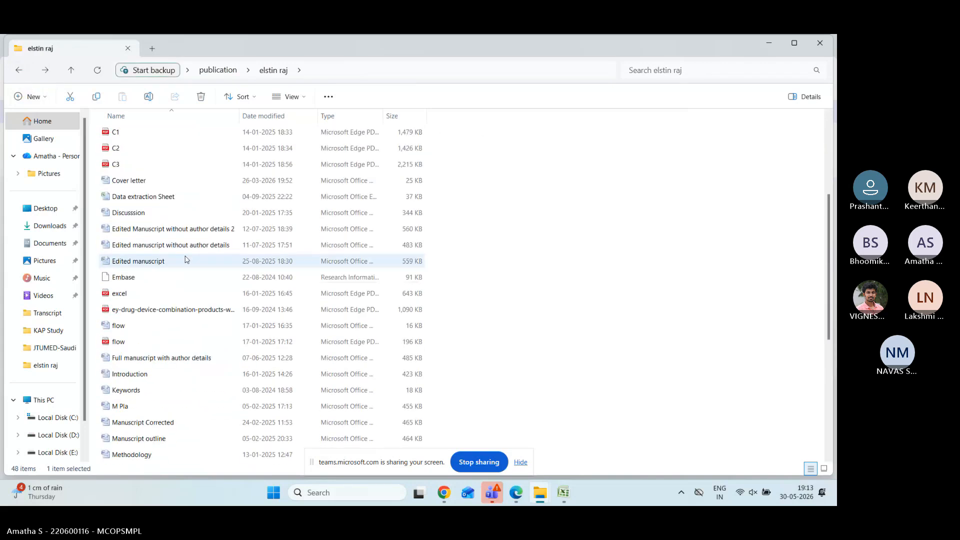
scroll(185, 259, down, 5)
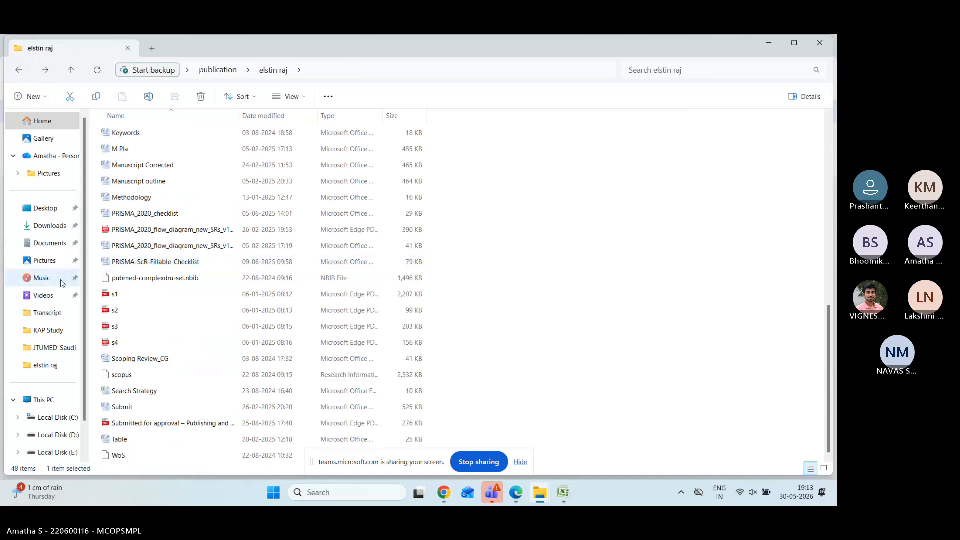
scroll(185, 300, up, 5)
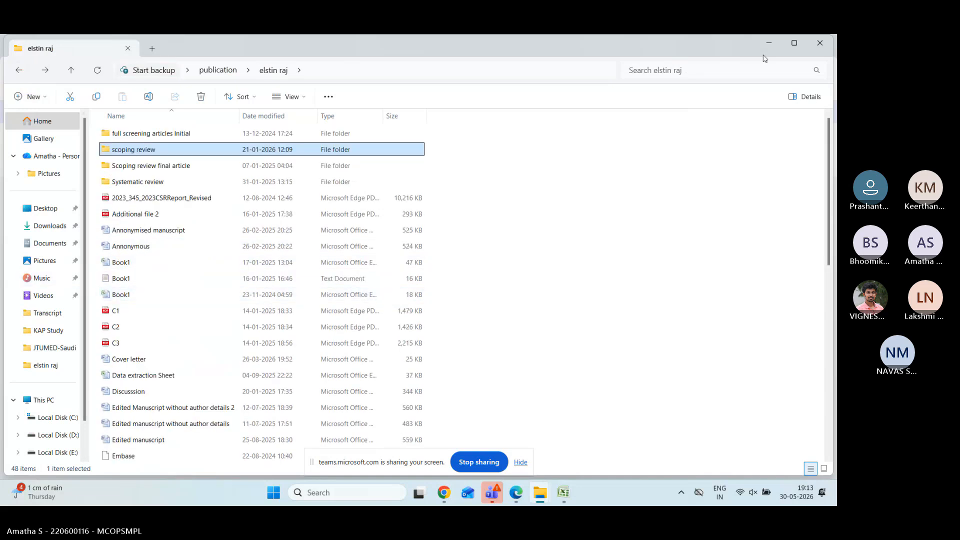
key(alt+Tab)
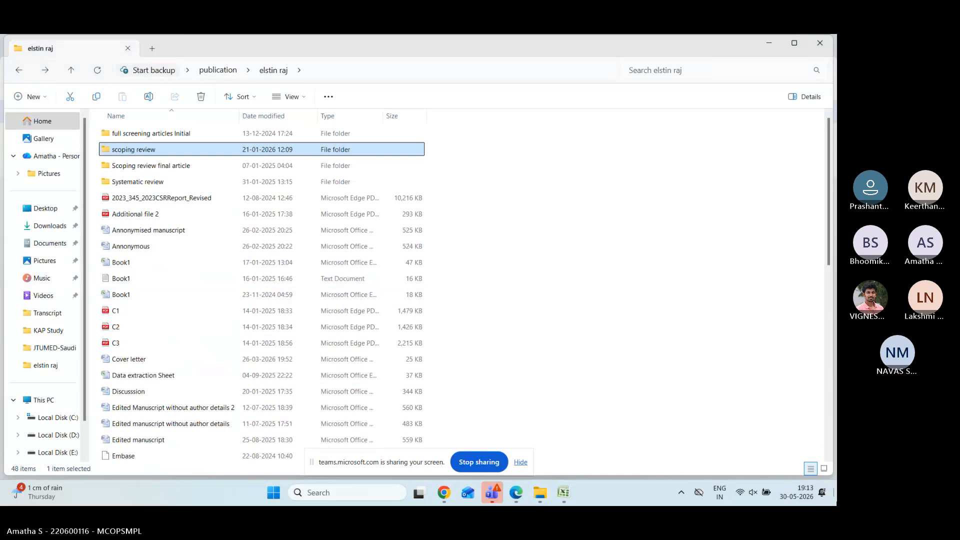
click(835, 492)
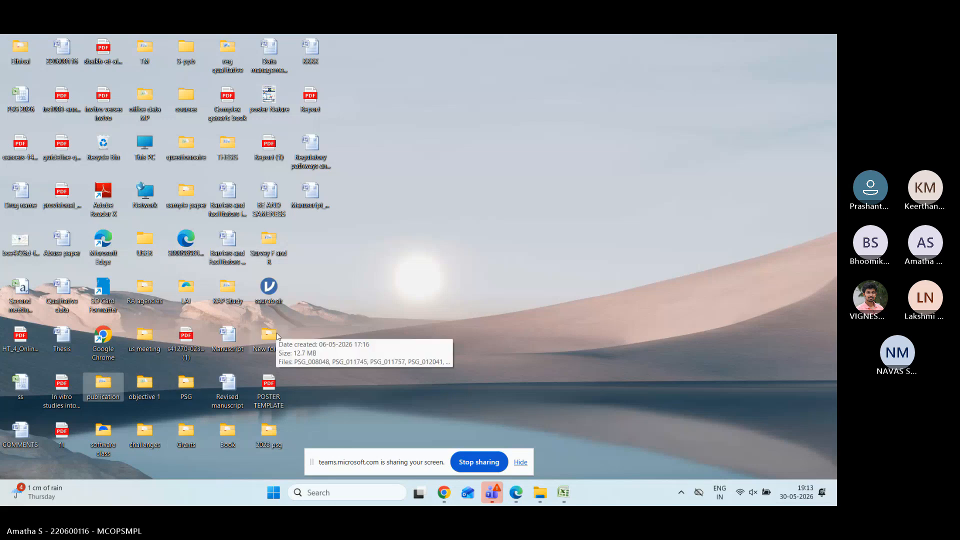
double_click(189, 289)
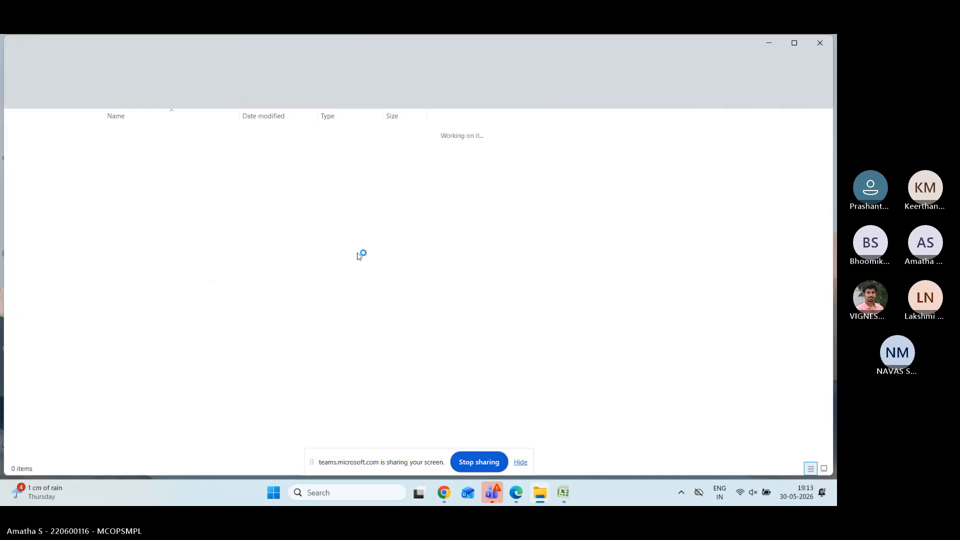
scroll(484, 340, down, 4)
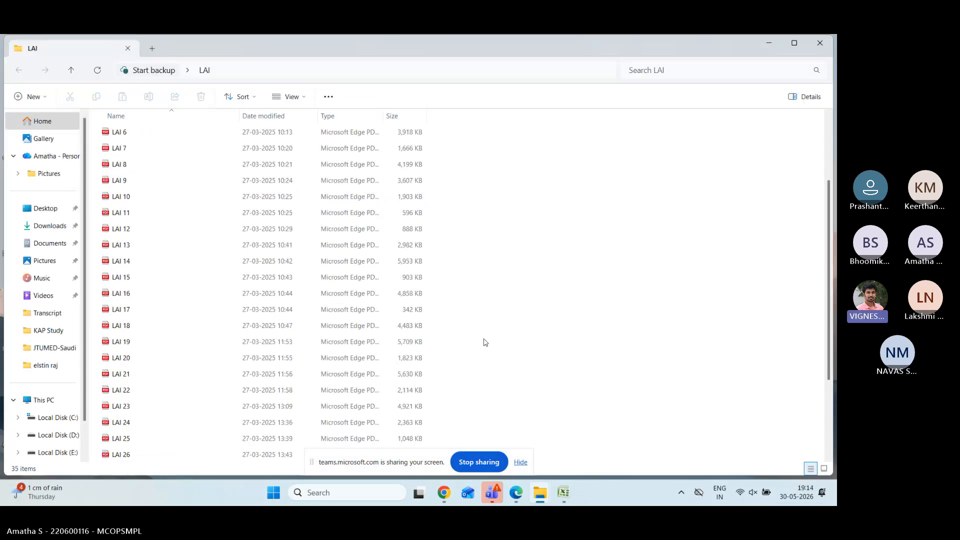
scroll(484, 342, down, 1)
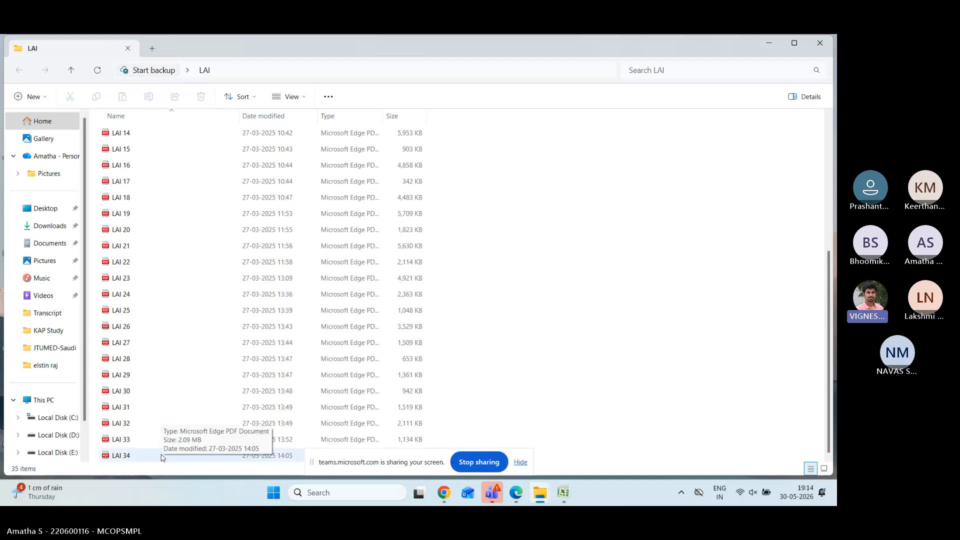
scroll(203, 311, up, 5)
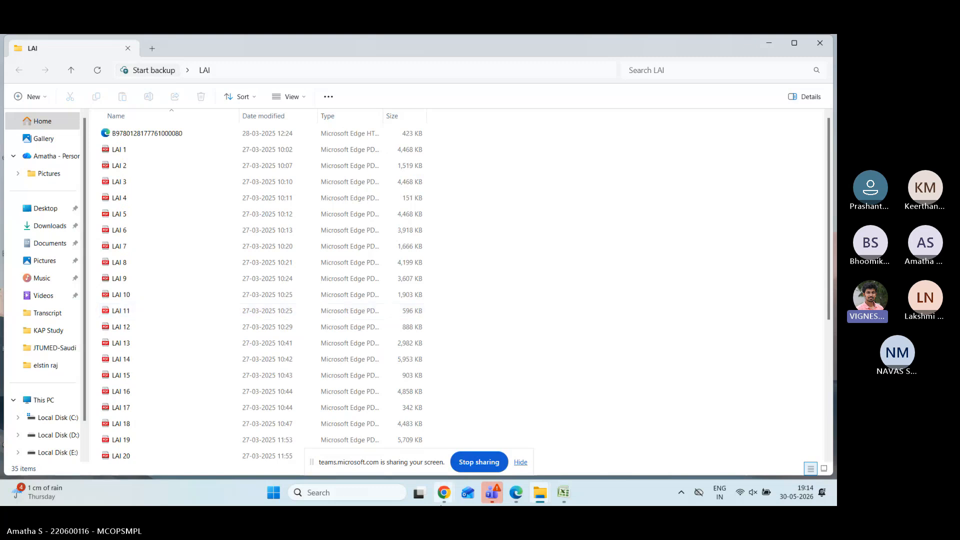
mouse_move(444, 492)
click(485, 447)
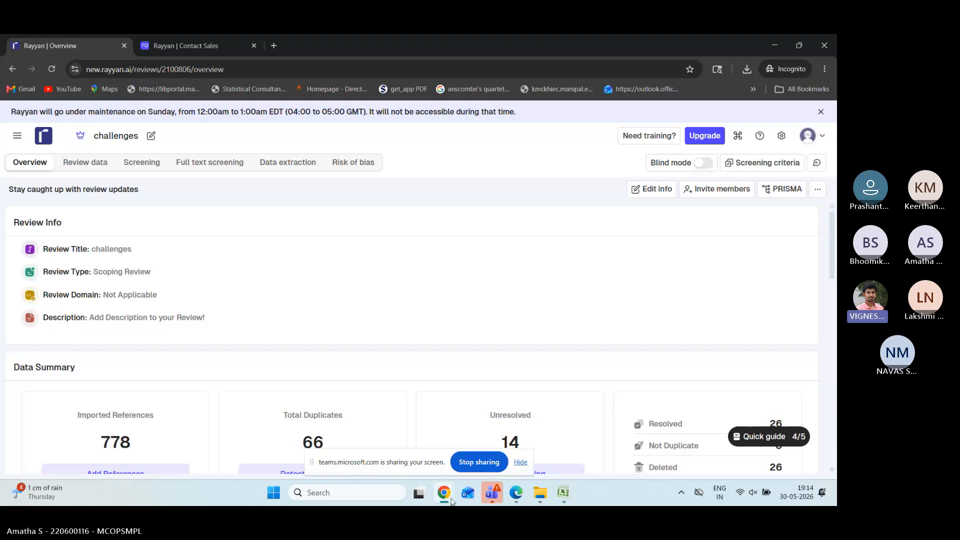
mouse_move(448, 497)
click(336, 442)
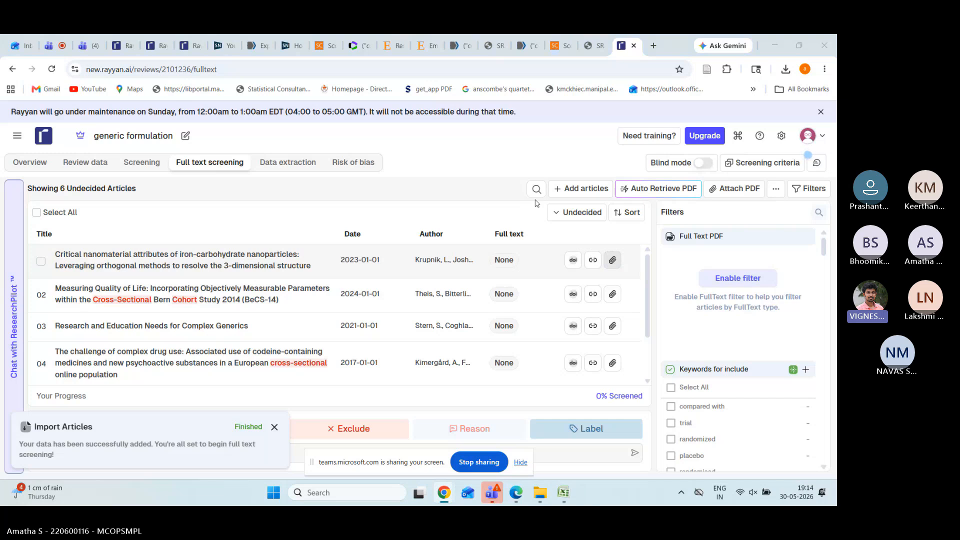
Step: Upload C1.pdf from row 01's paperclip and import it as that article's full text
click(612, 260)
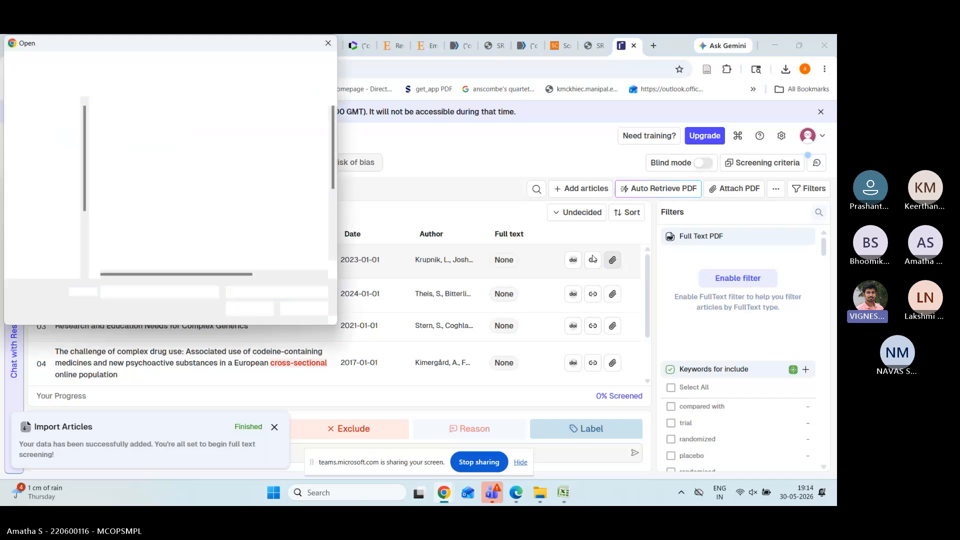
click(125, 220)
click(251, 310)
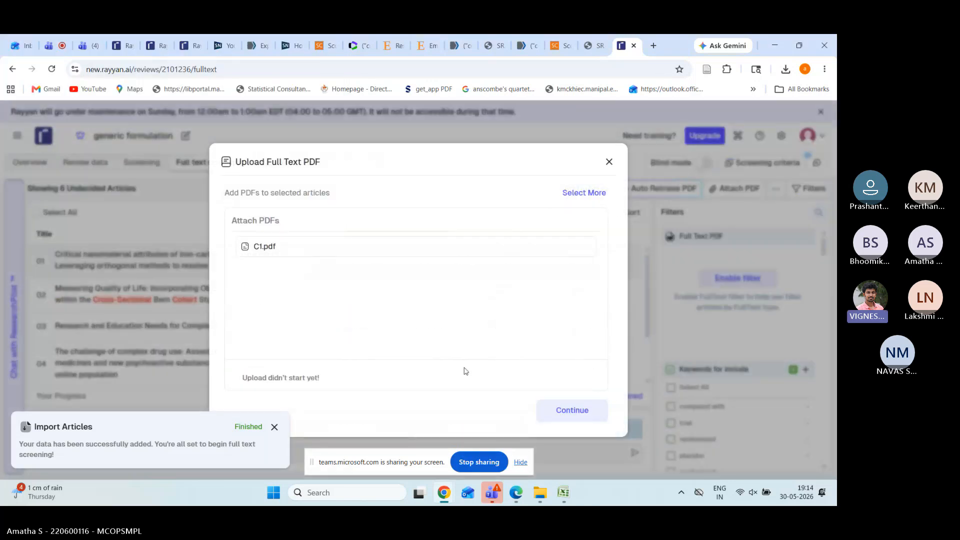
click(573, 413)
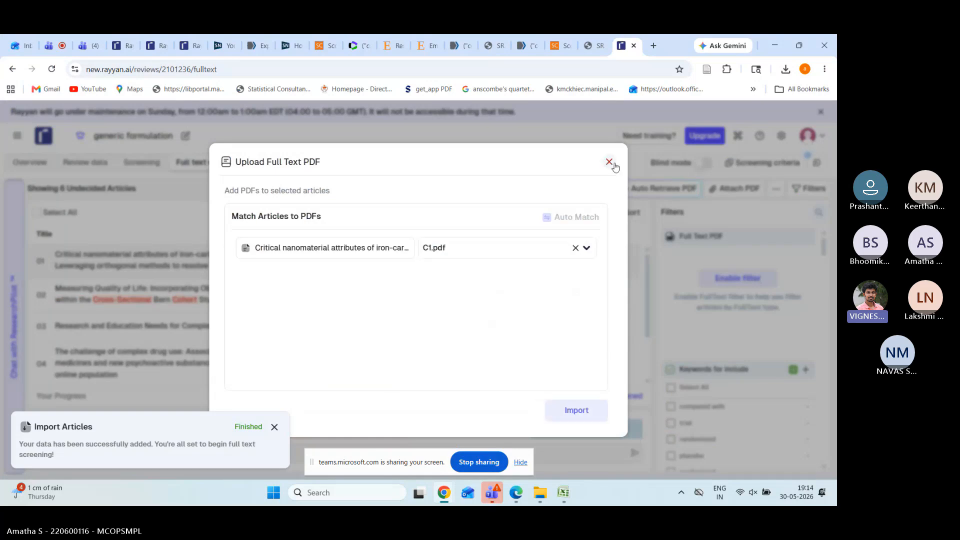
click(583, 420)
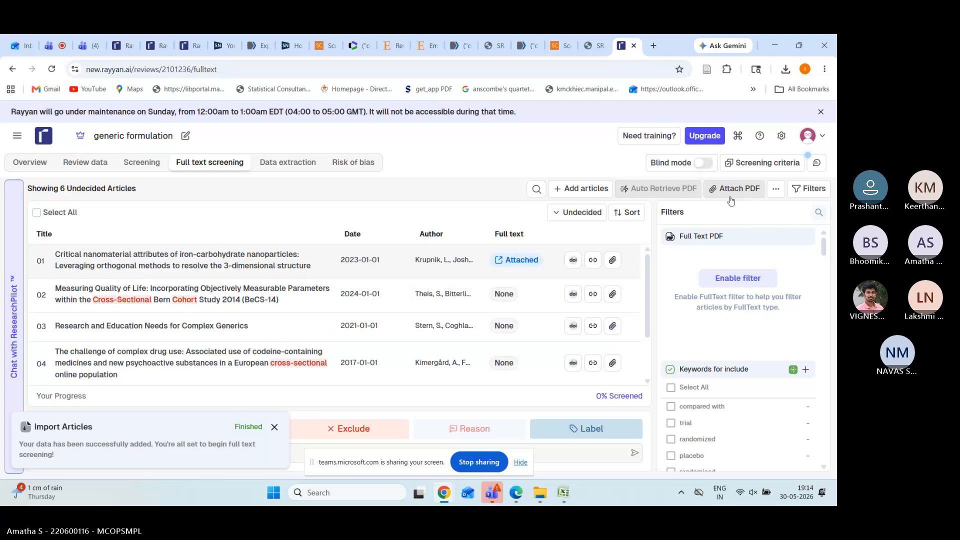
Step: Export All References as RefMan with abstracts, decisions, exclusion reasons, labels and user notes included
click(777, 190)
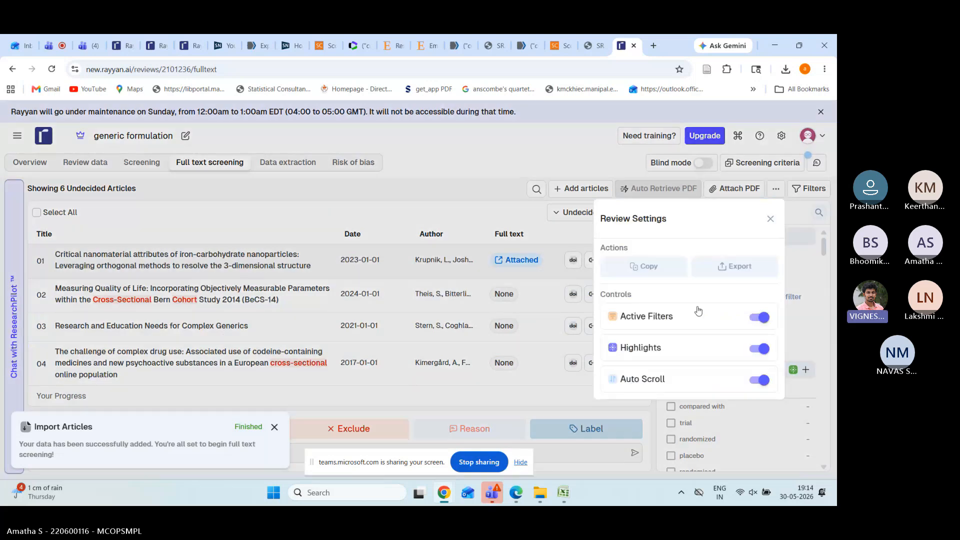
click(706, 270)
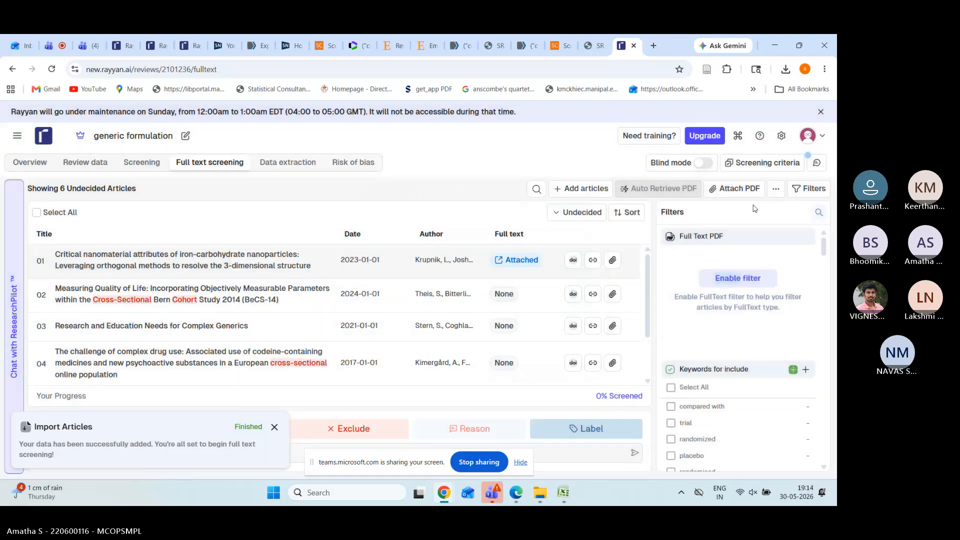
click(776, 189)
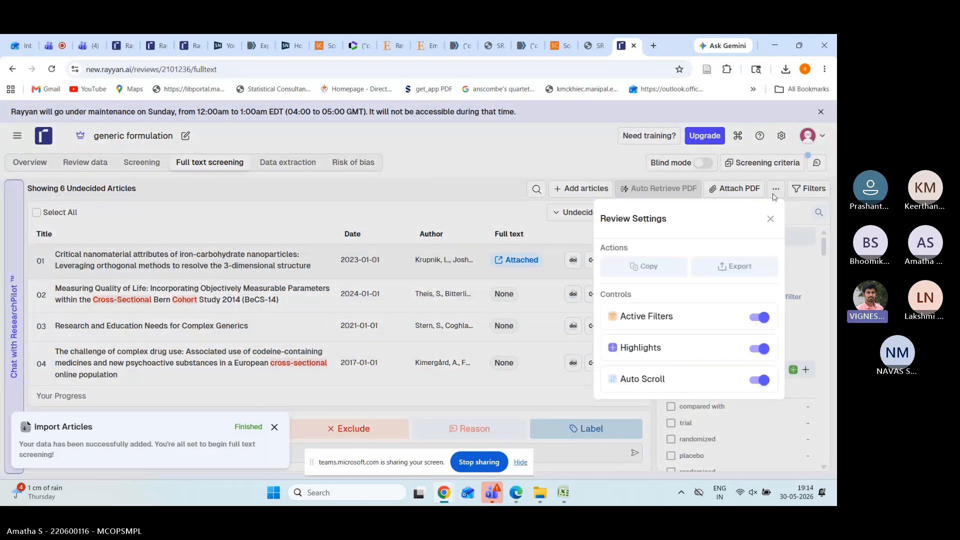
click(746, 275)
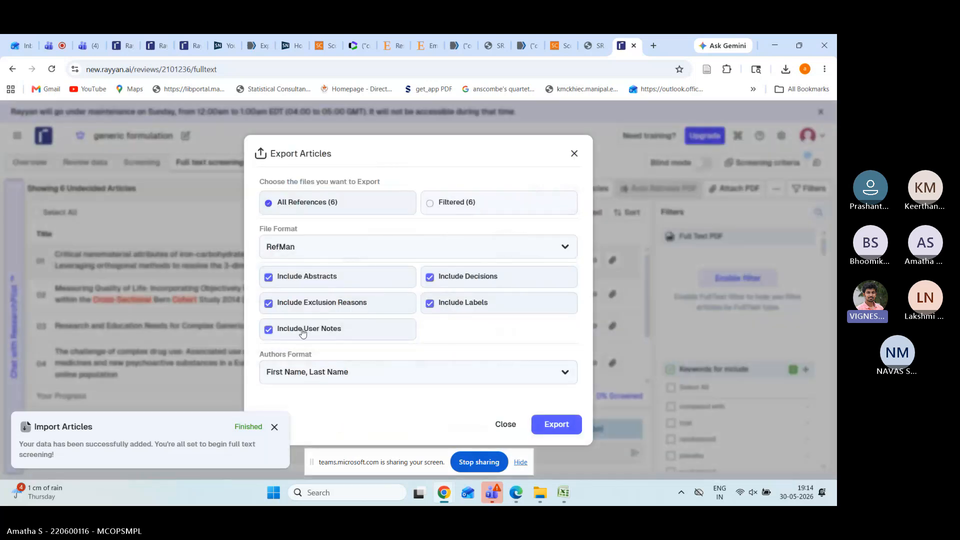
click(555, 426)
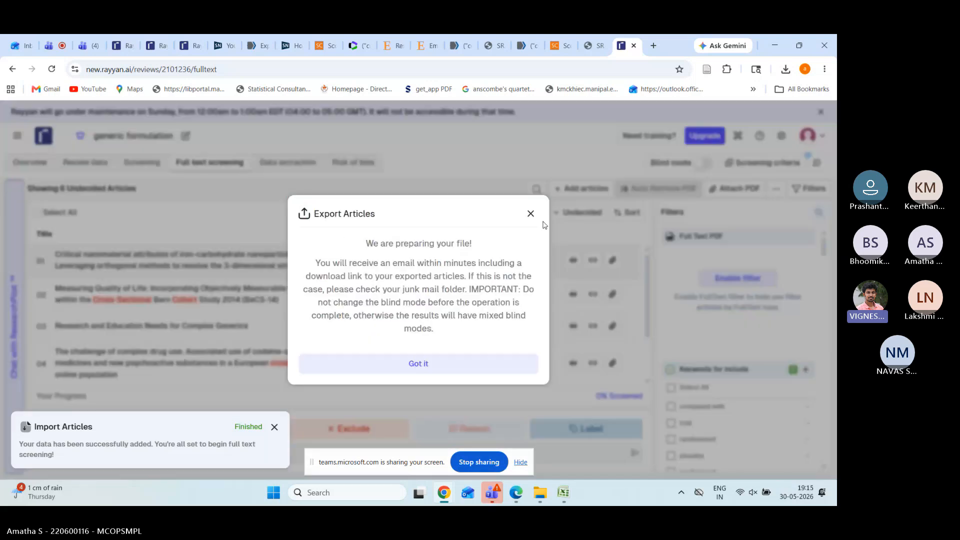
click(529, 218)
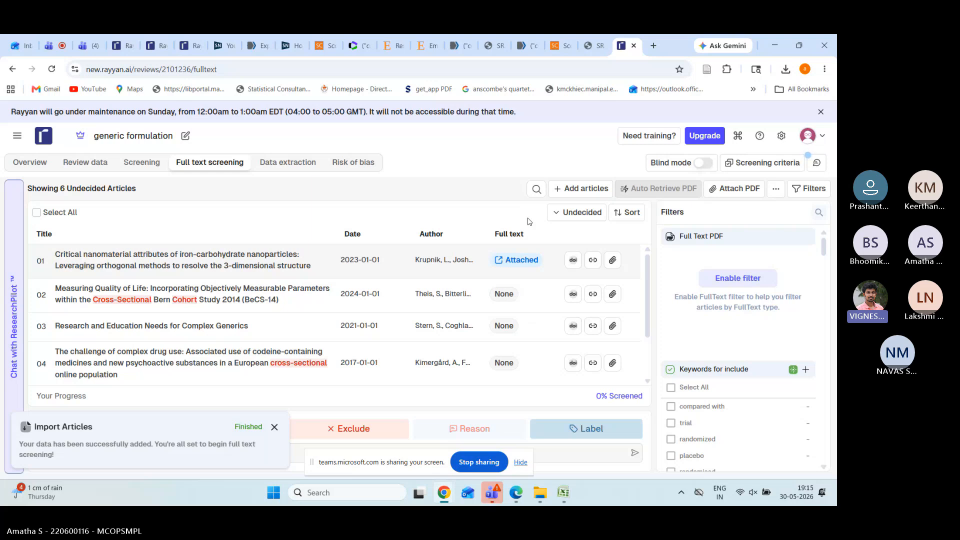
Step: Decide articles 1–4 as Include, Maybe, Exclude, Exclude, then switch blind mode on
click(275, 427)
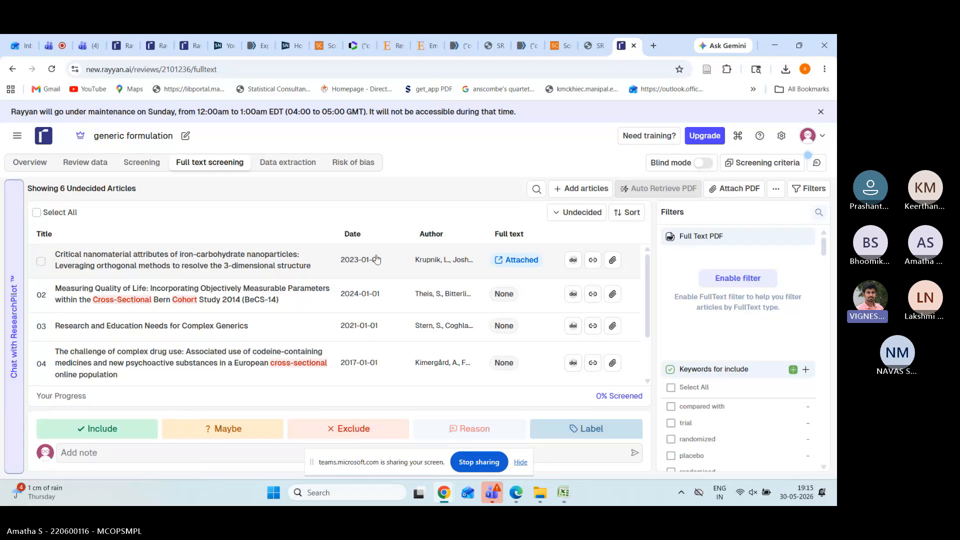
click(131, 433)
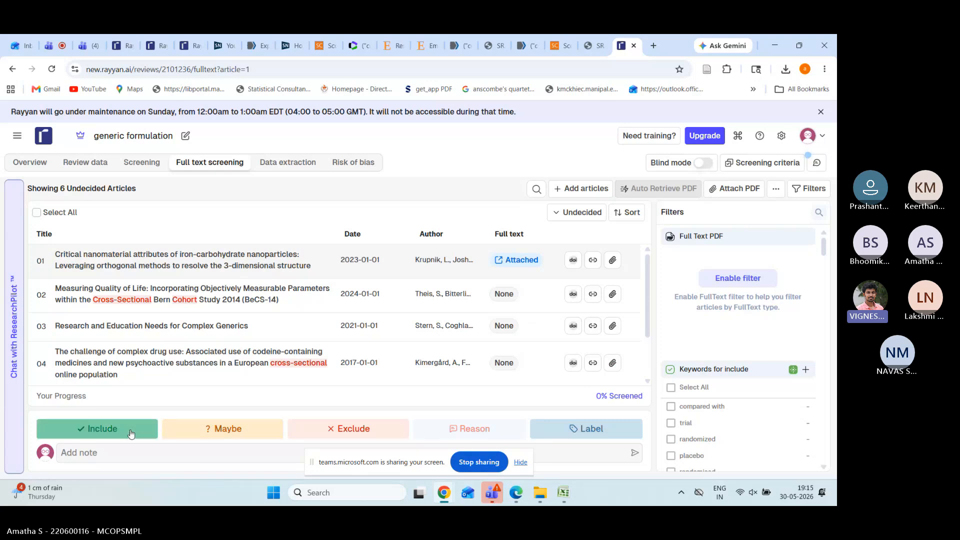
click(229, 433)
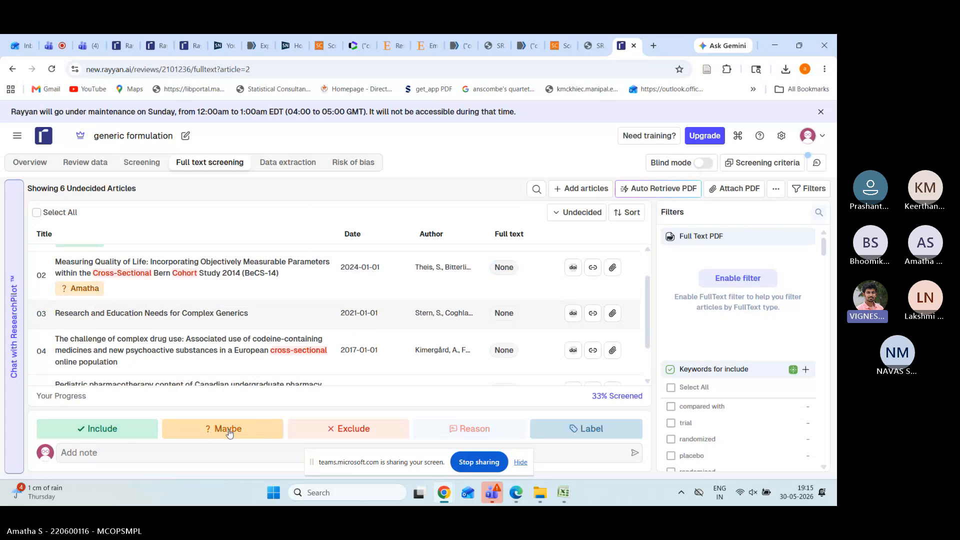
click(330, 429)
click(327, 430)
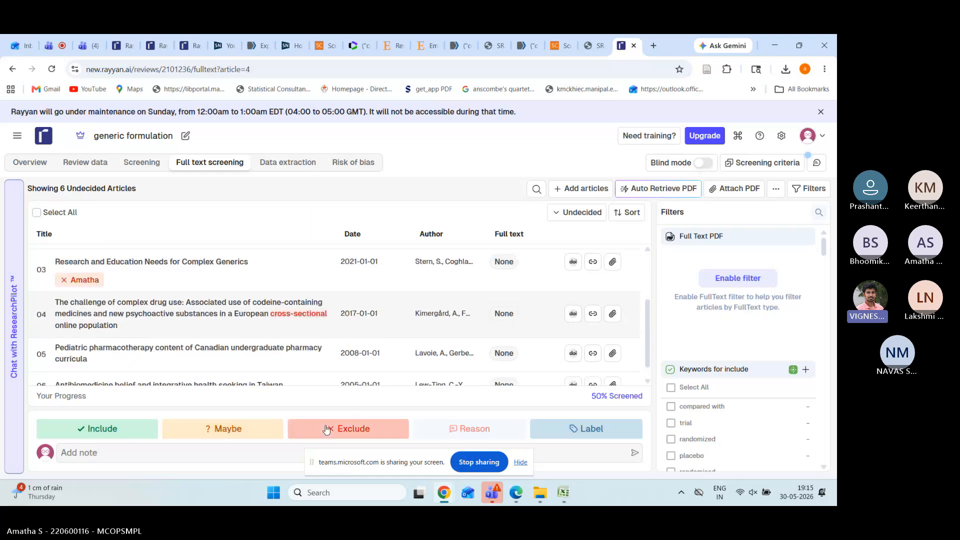
click(702, 163)
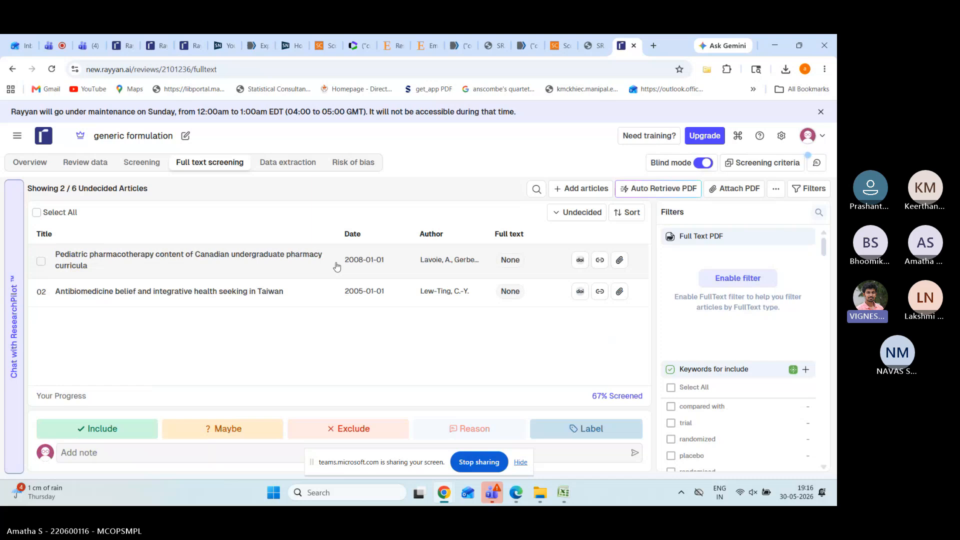
Step: Confirm Turn Off Blind to disable blind mode, then go to the Data extraction tab
click(704, 163)
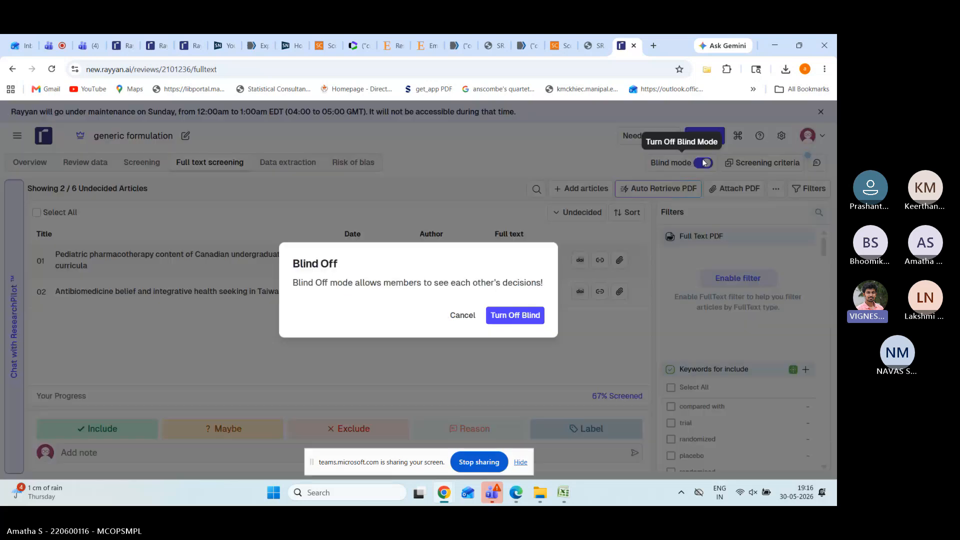
click(499, 316)
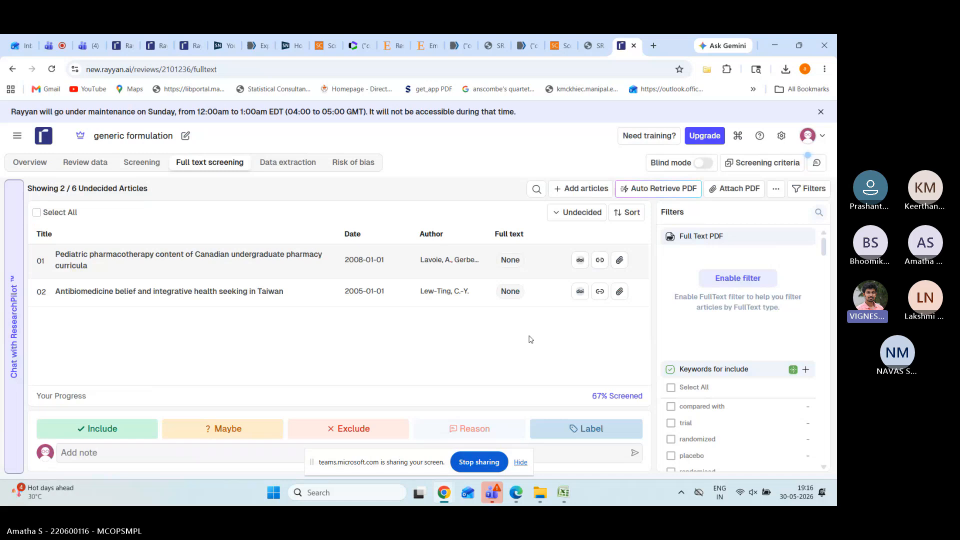
click(294, 163)
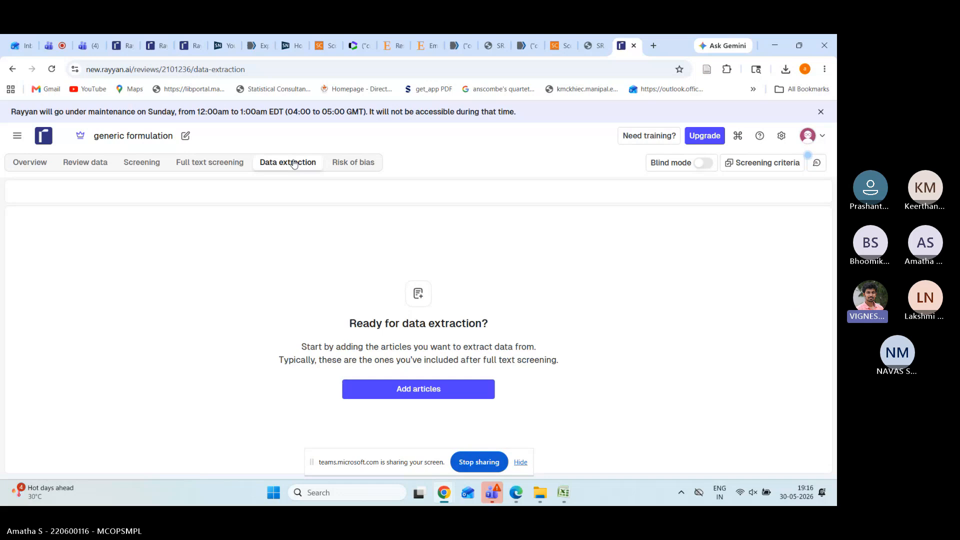
Step: Go back to the Full text screening list, then switch to the Data extraction Sheet in Excel
click(210, 165)
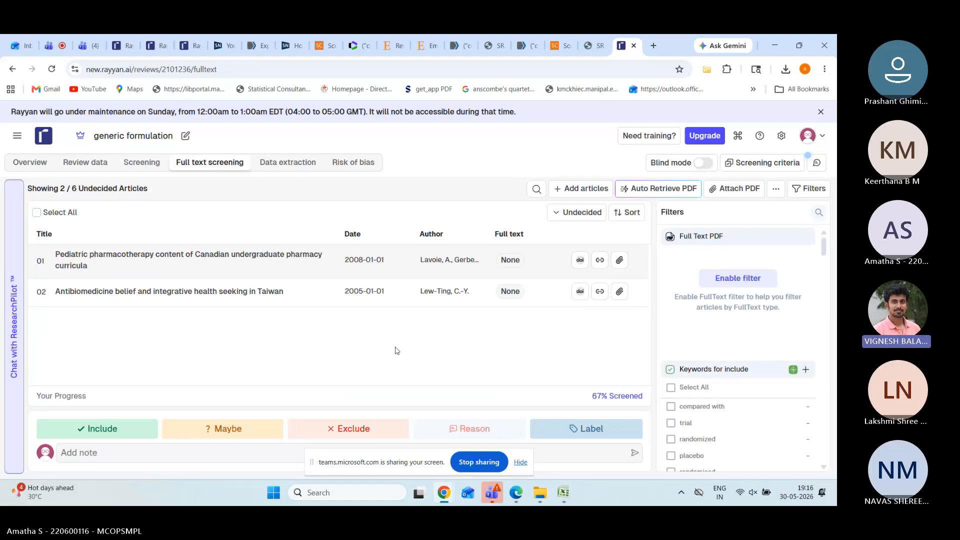
mouse_move(564, 503)
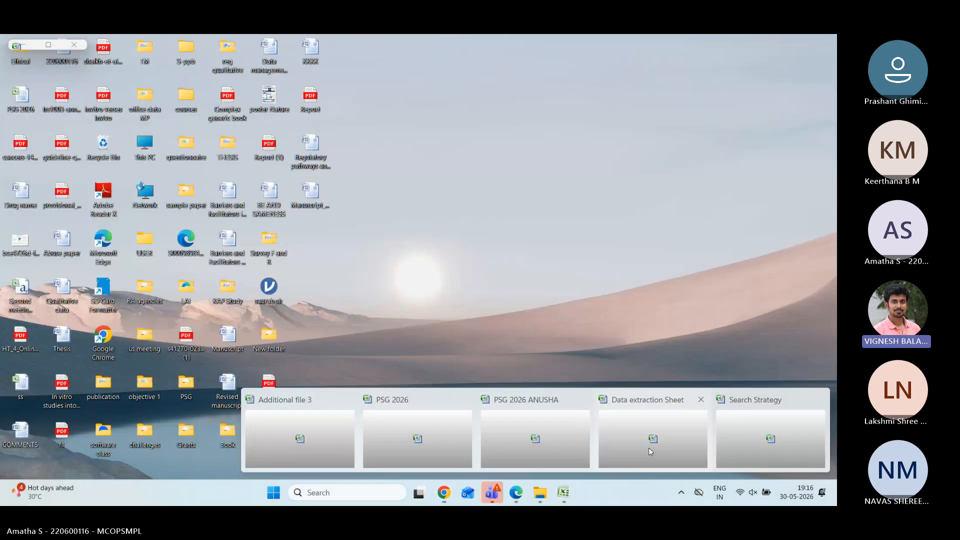
click(650, 448)
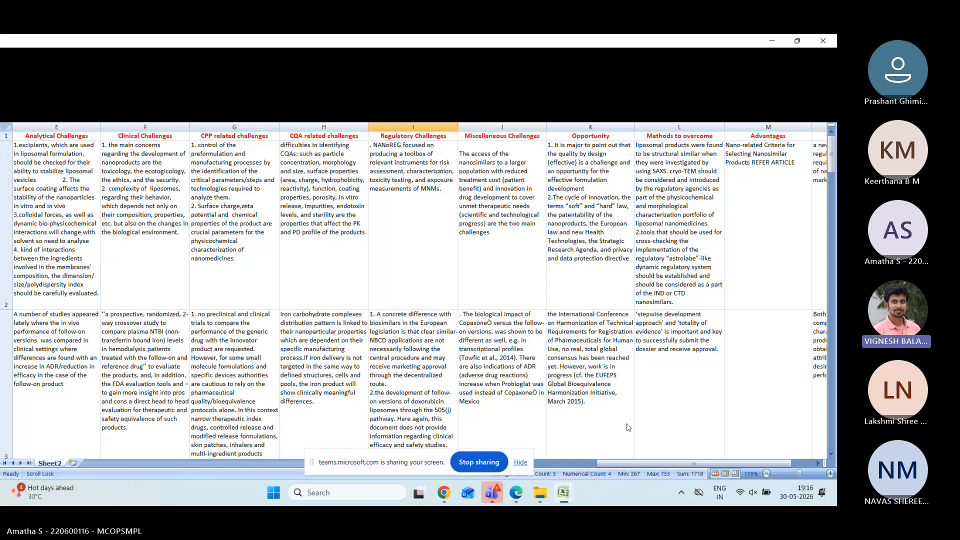
click(552, 465)
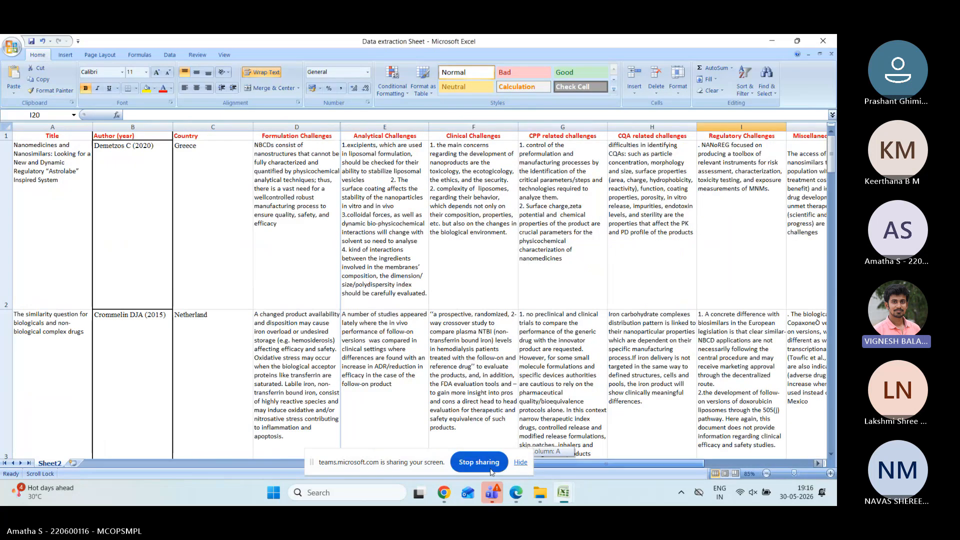
click(60, 201)
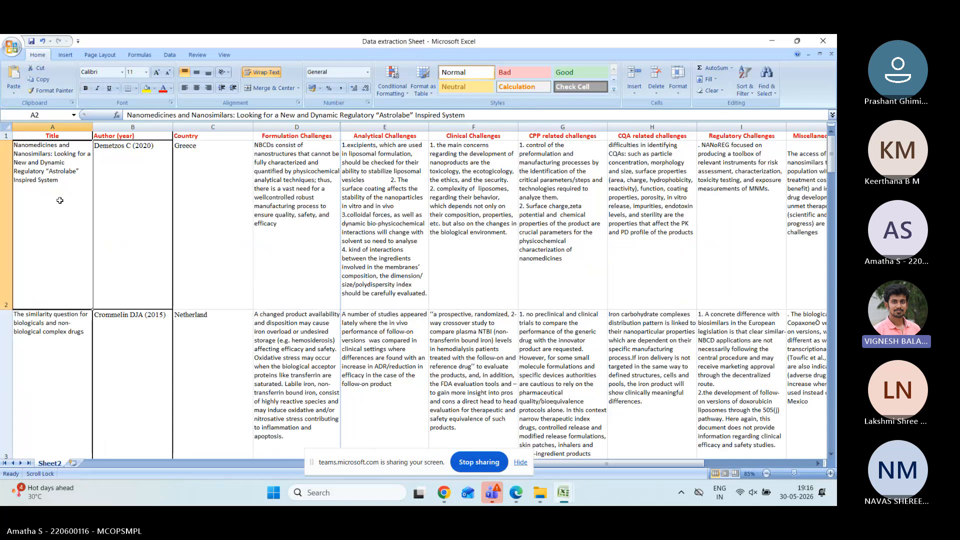
click(139, 155)
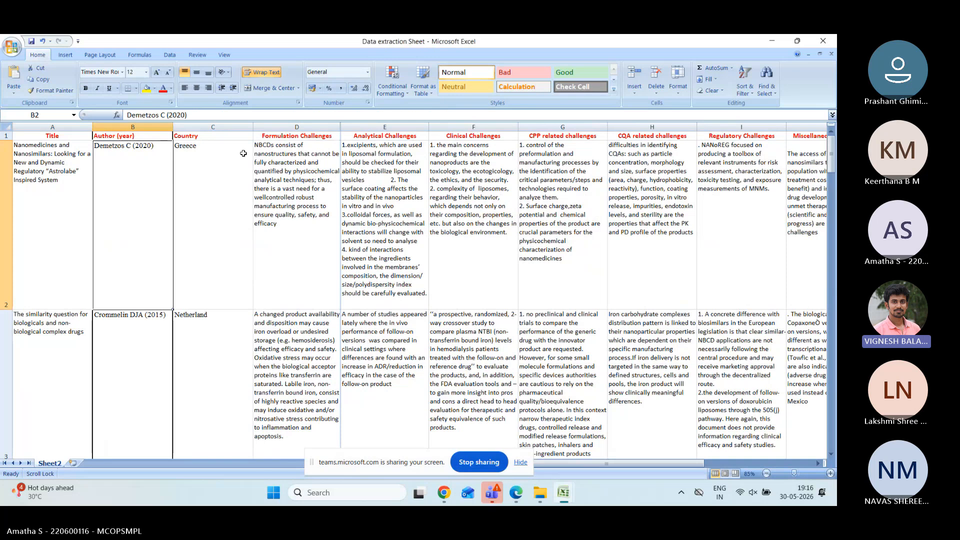
click(300, 136)
click(389, 136)
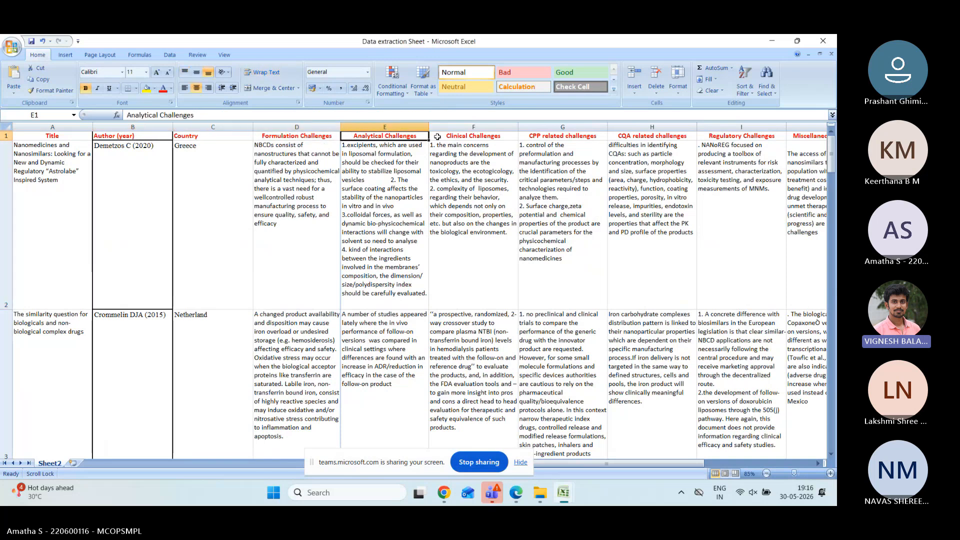
click(472, 137)
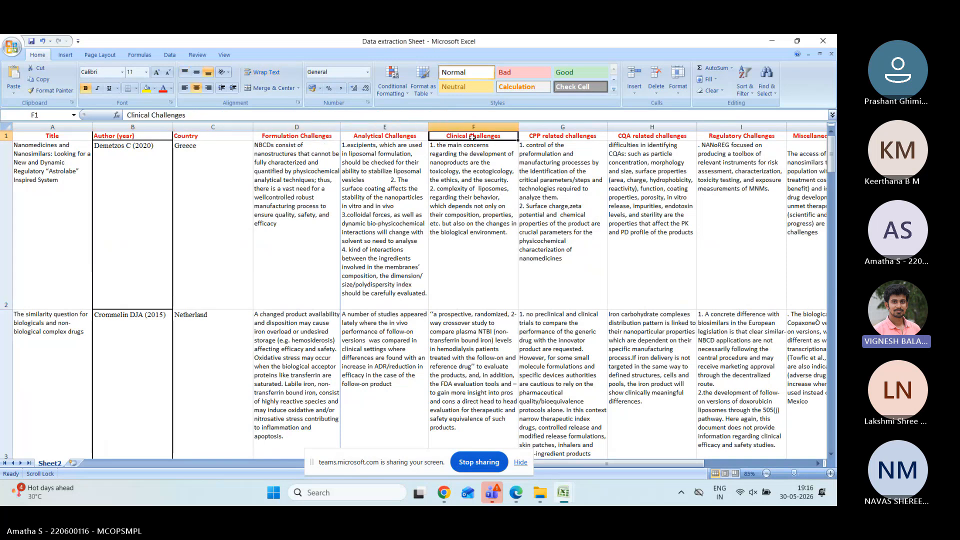
click(323, 137)
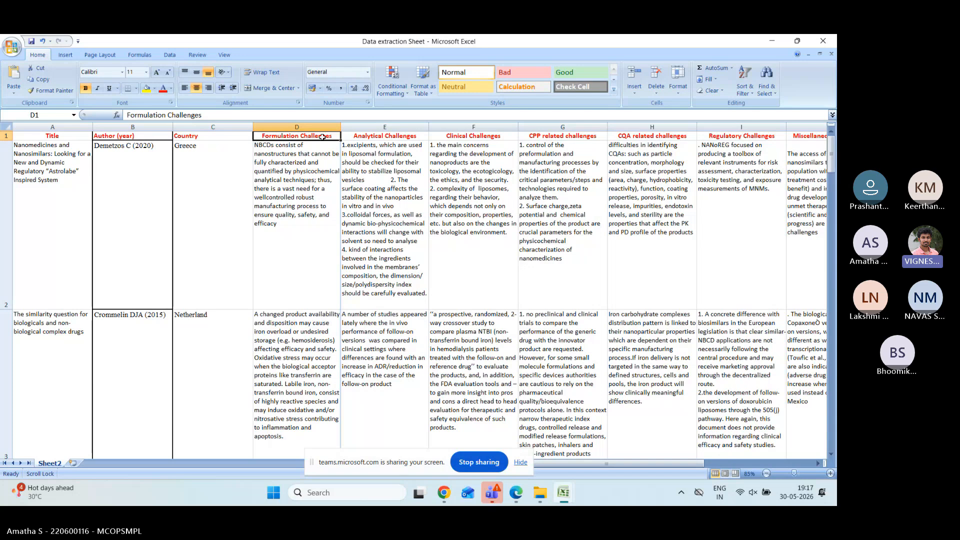
key(Right)
key(Right)
click(323, 137)
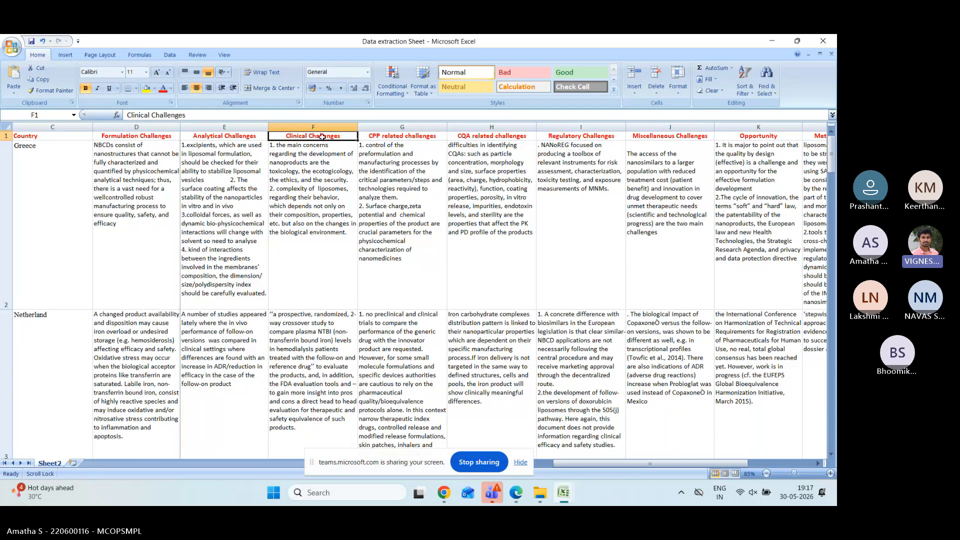
click(423, 137)
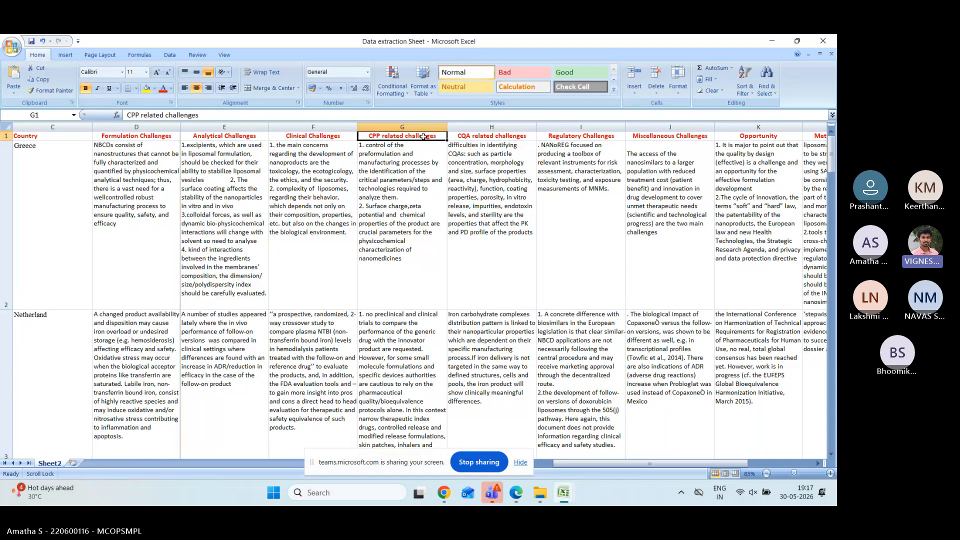
click(462, 137)
click(554, 135)
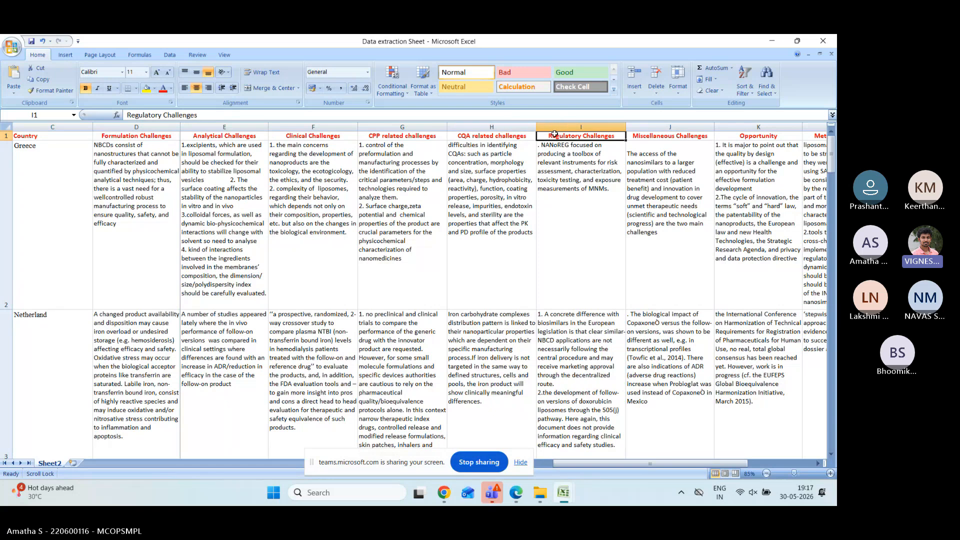
click(648, 137)
click(146, 227)
click(233, 228)
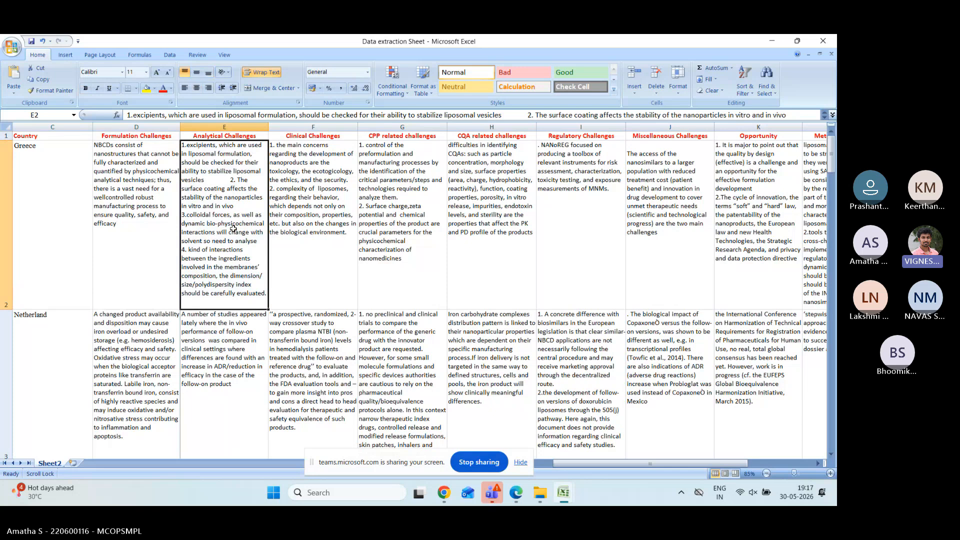
click(166, 214)
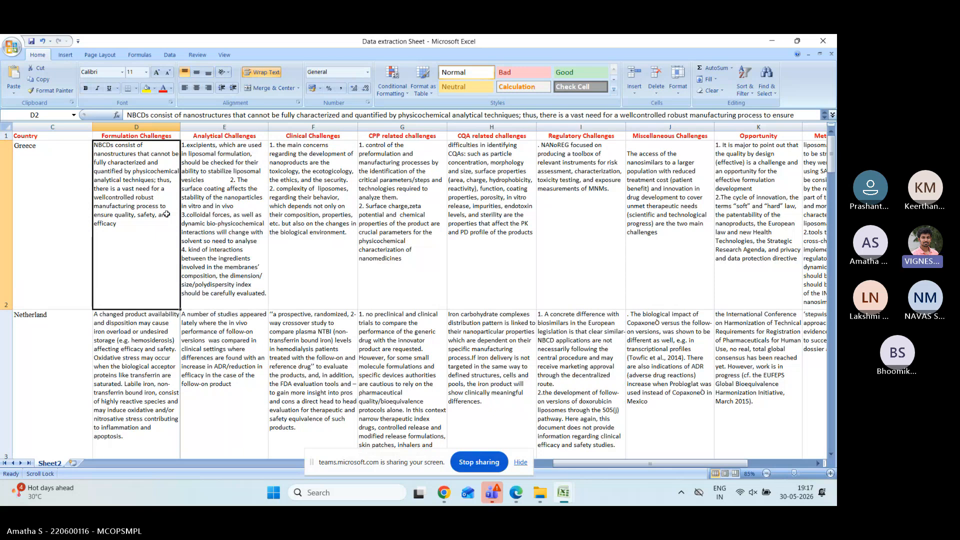
click(249, 275)
click(313, 275)
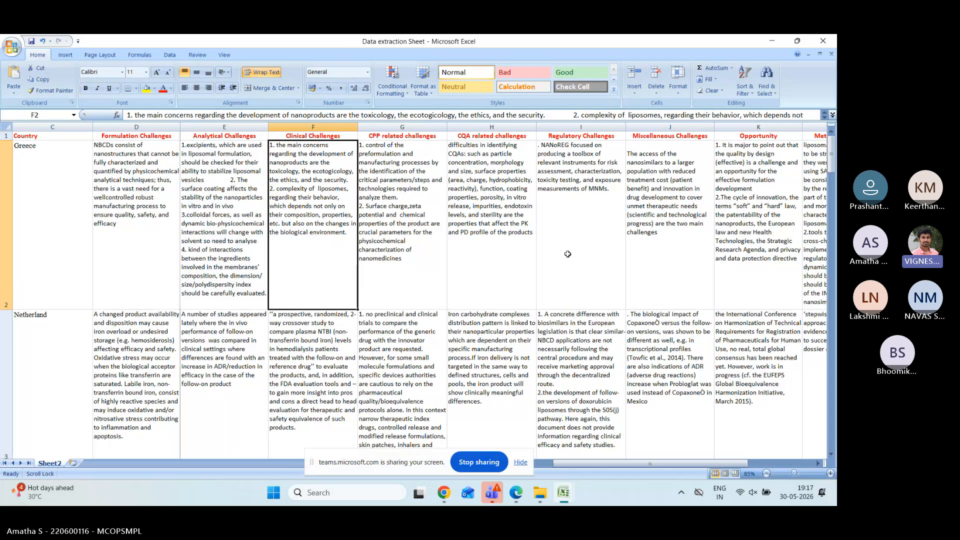
click(421, 243)
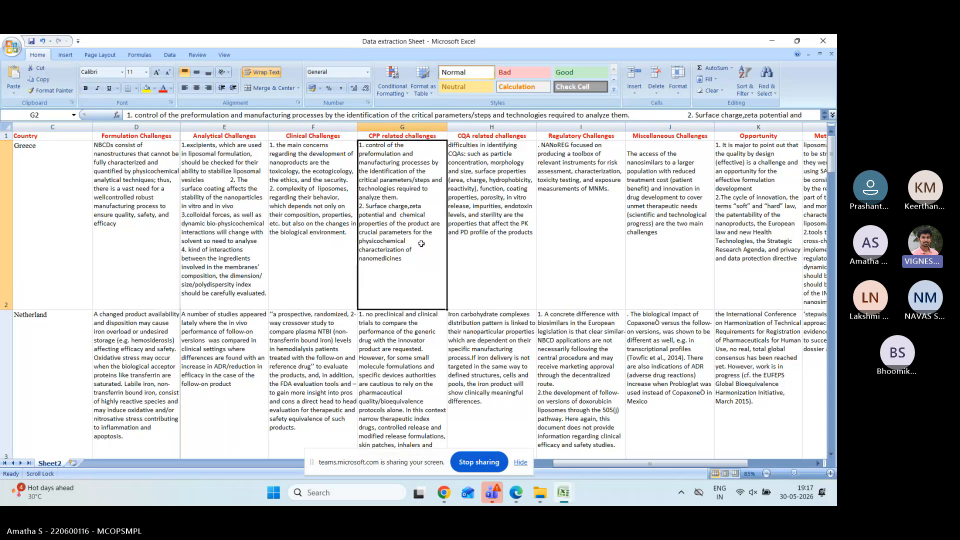
click(495, 242)
click(573, 240)
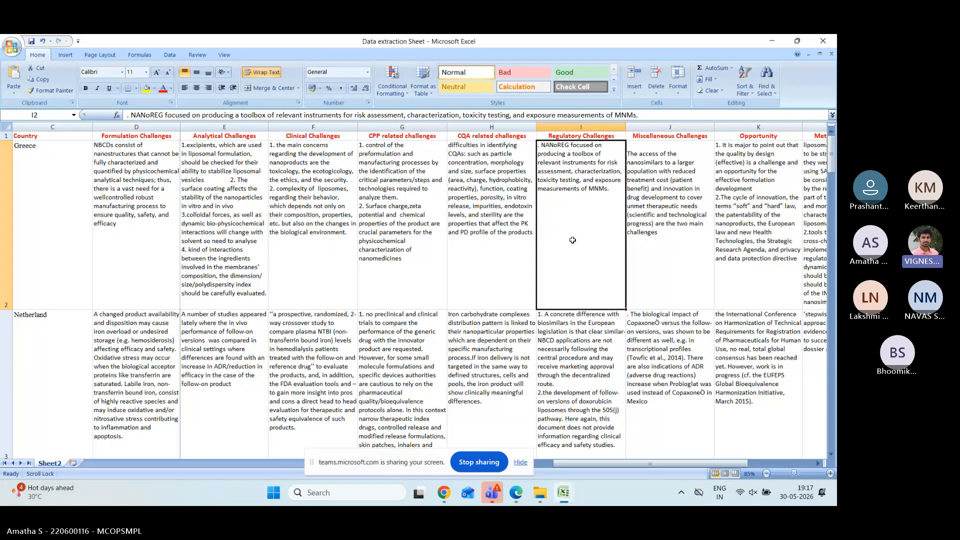
click(734, 270)
scroll(734, 270, down, 1)
scroll(734, 270, down, 2)
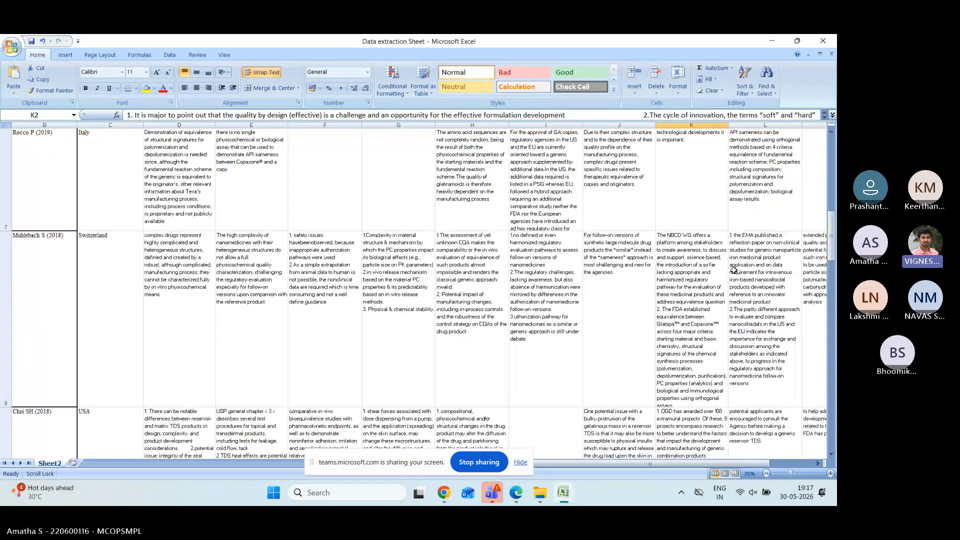
click(573, 433)
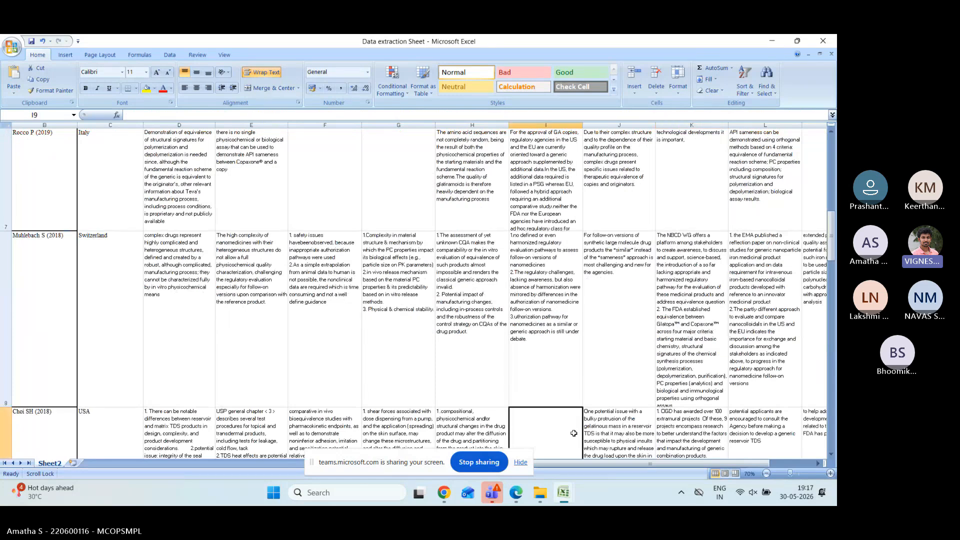
scroll(574, 433, down, 1)
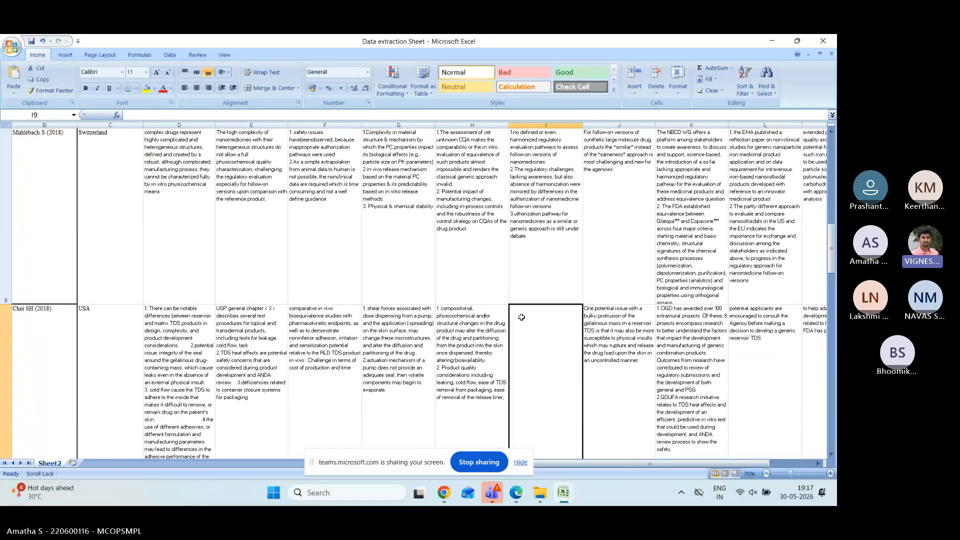
scroll(552, 205, up, 3)
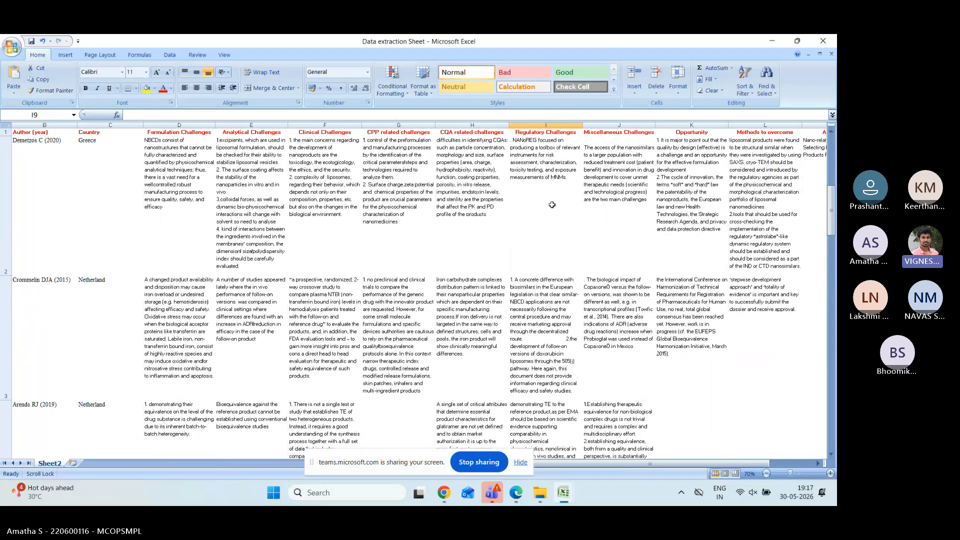
scroll(552, 205, down, 6)
scroll(552, 204, down, 3)
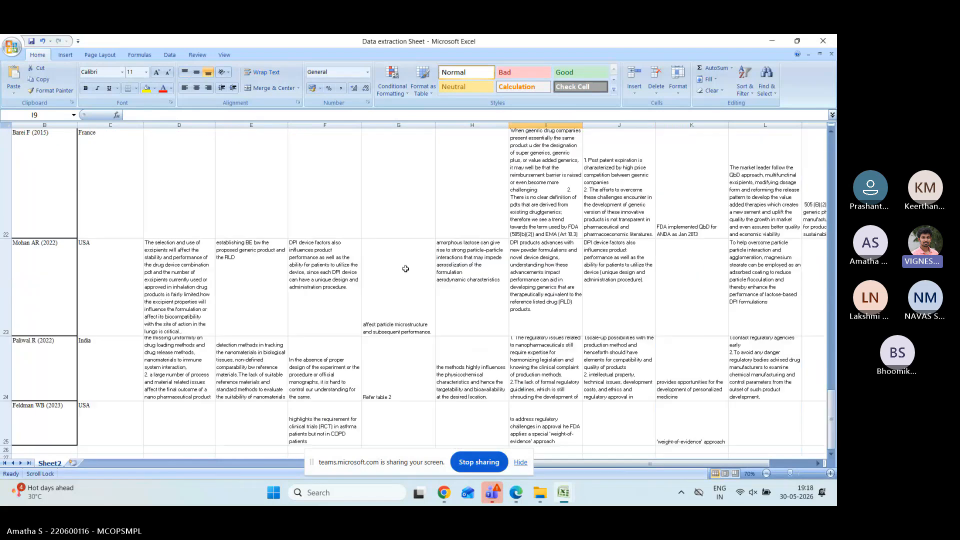
click(688, 283)
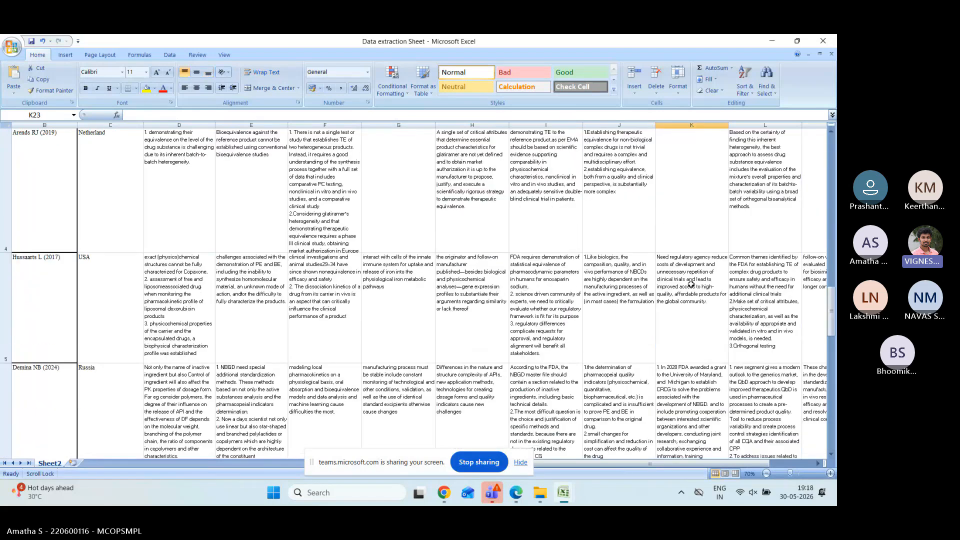
scroll(691, 284, up, 1)
scroll(691, 284, down, 17)
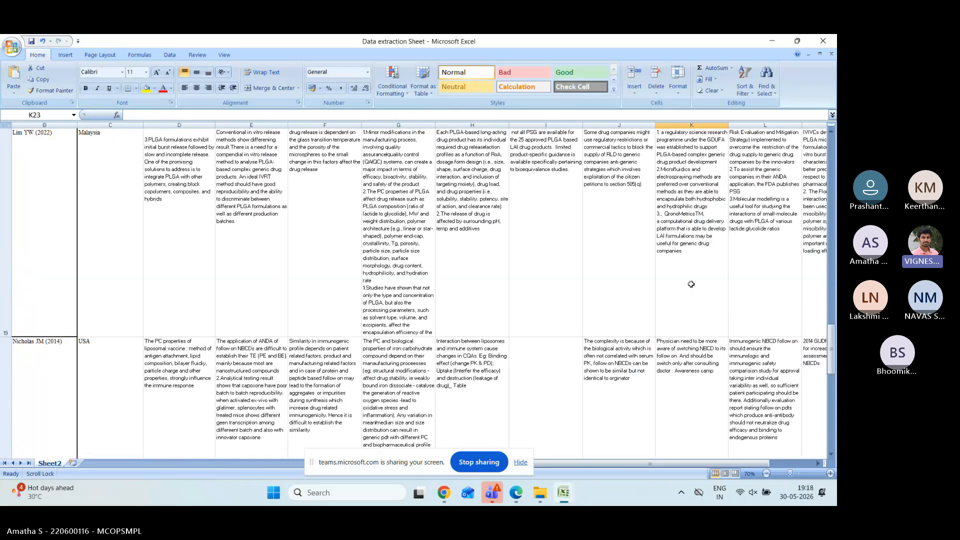
scroll(692, 284, up, 6)
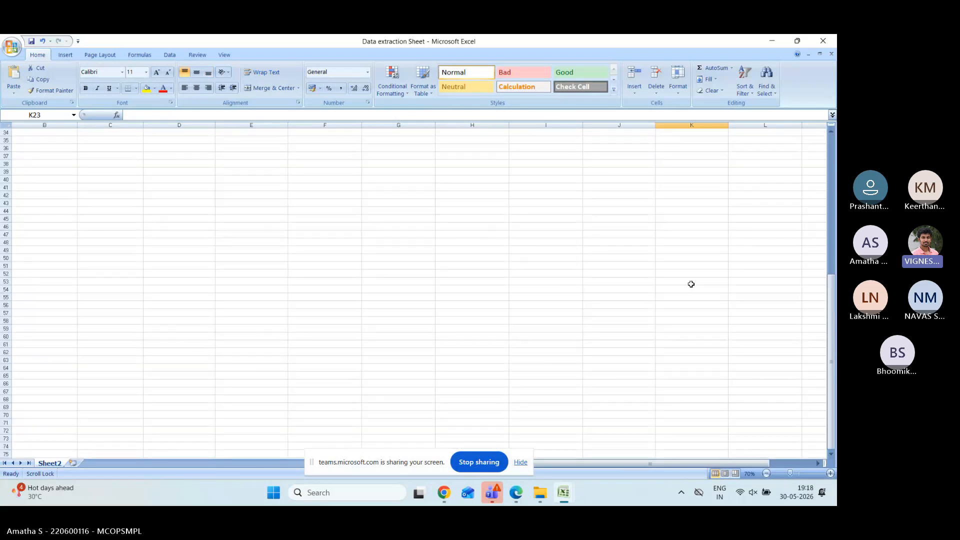
scroll(692, 284, up, 4)
click(202, 424)
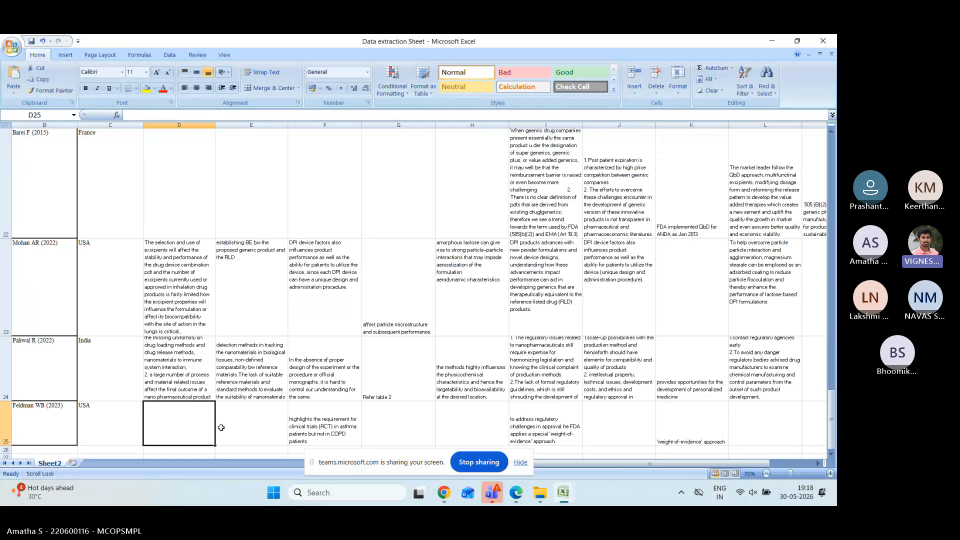
click(261, 439)
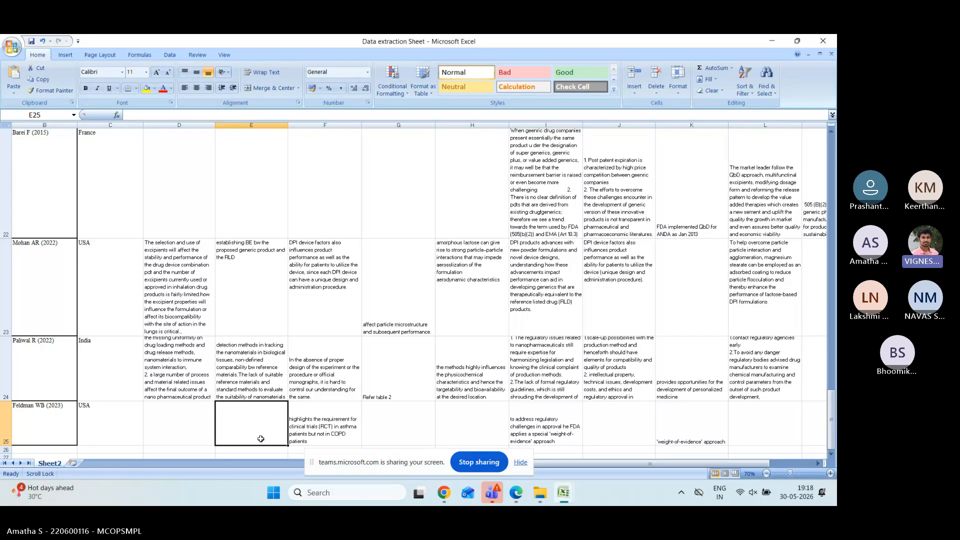
scroll(261, 439, up, 5)
scroll(261, 438, down, 1)
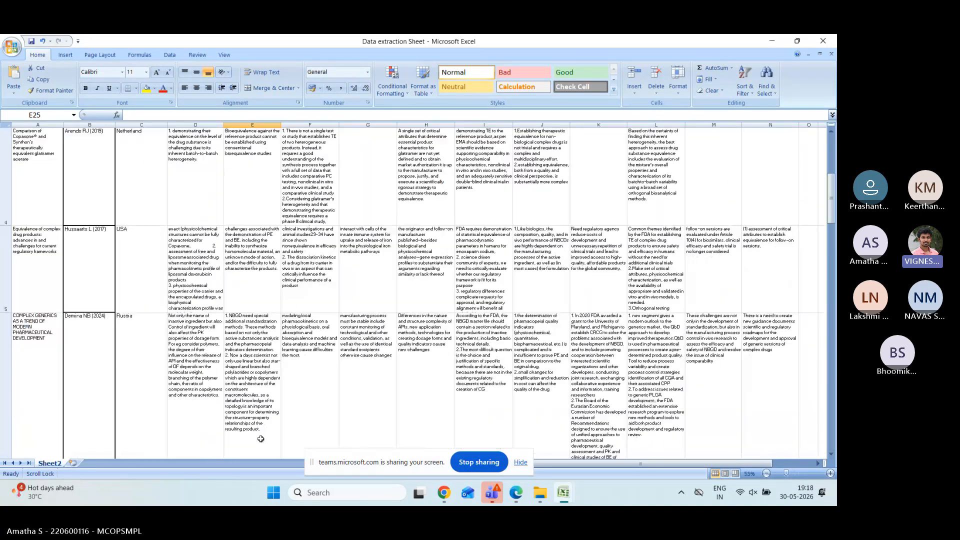
scroll(261, 439, down, 2)
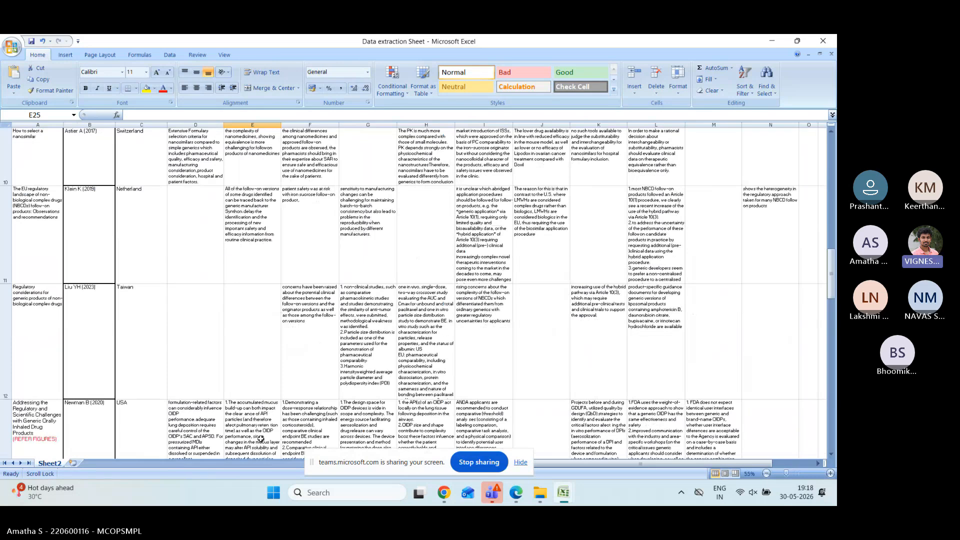
scroll(260, 438, down, 1)
scroll(315, 377, down, 1)
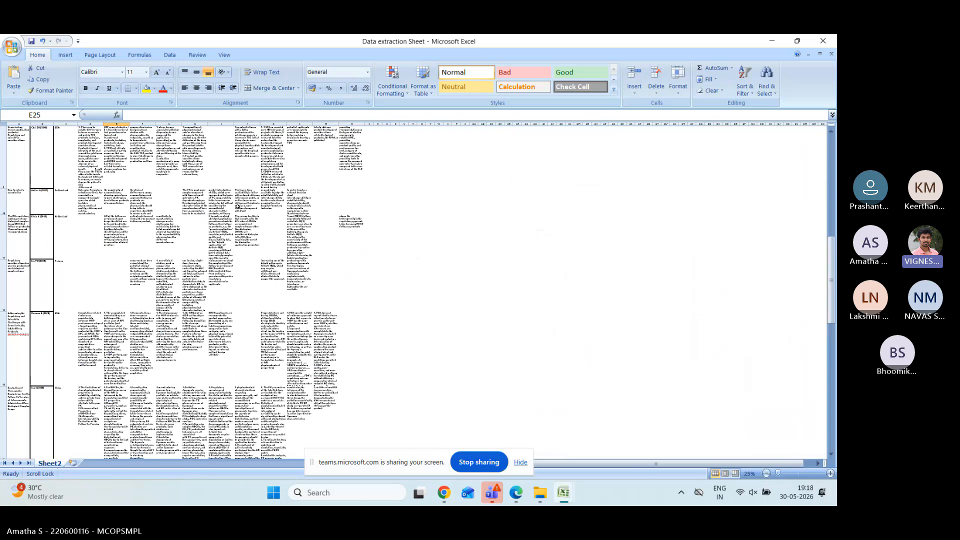
scroll(238, 206, up, 3)
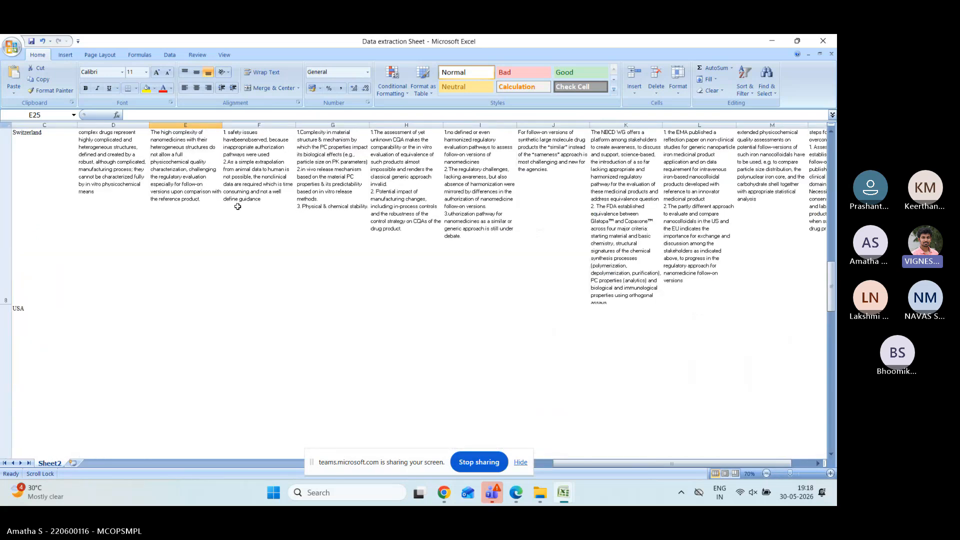
scroll(238, 206, up, 2)
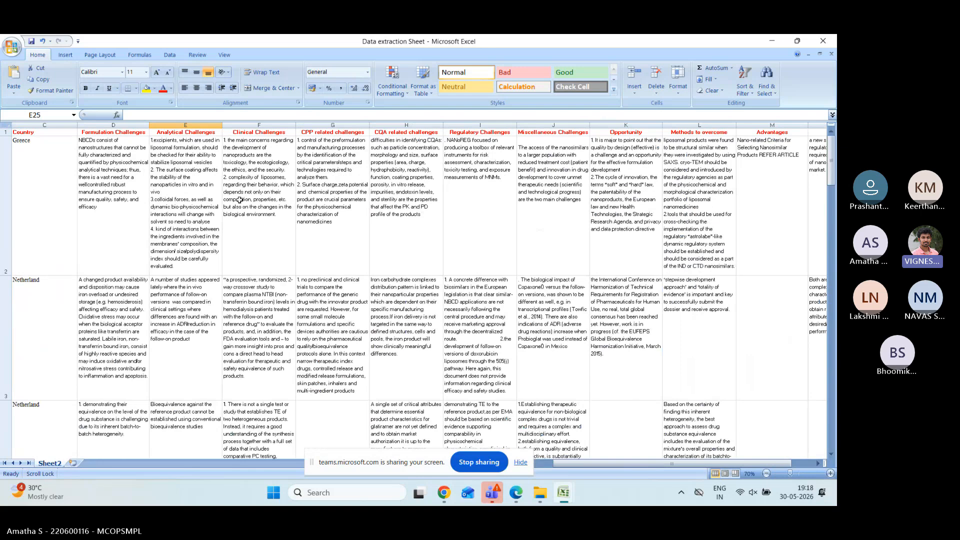
scroll(239, 200, down, 3)
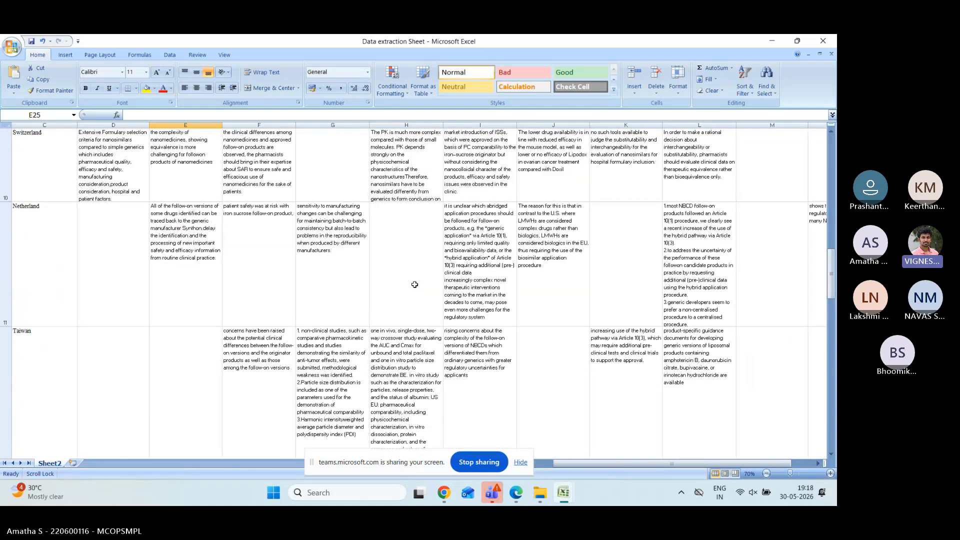
scroll(415, 285, down, 1)
click(5, 190)
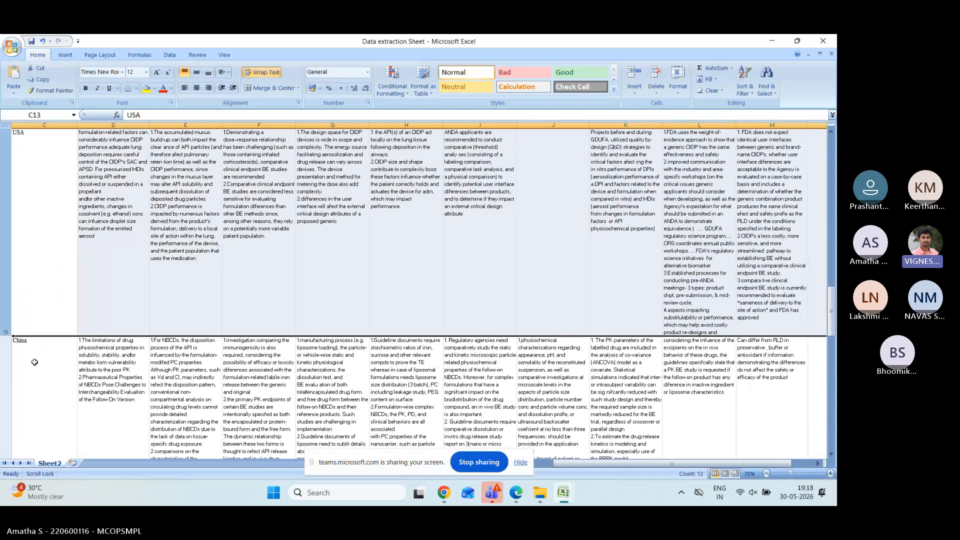
scroll(193, 382, down, 5)
scroll(55, 258, up, 2)
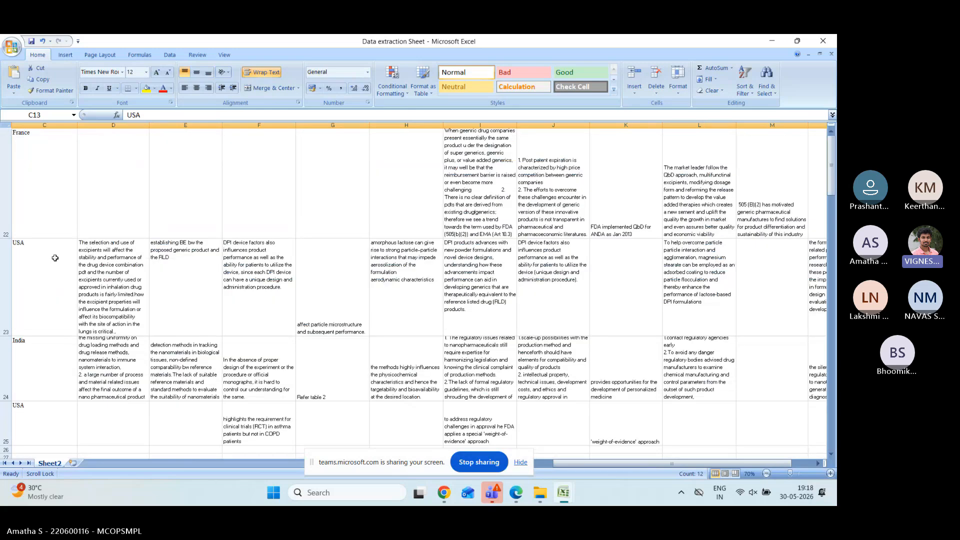
click(6, 185)
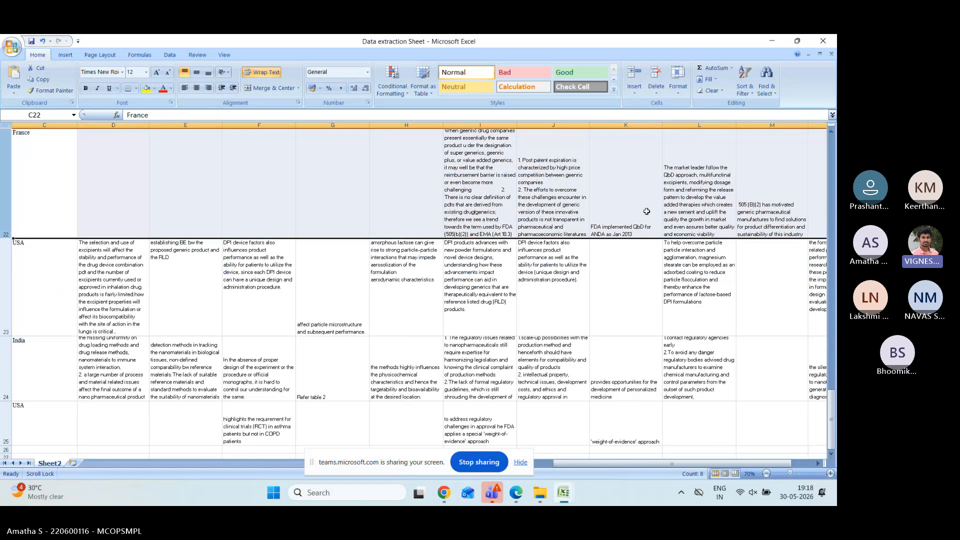
scroll(646, 212, up, 1)
scroll(675, 240, down, 1)
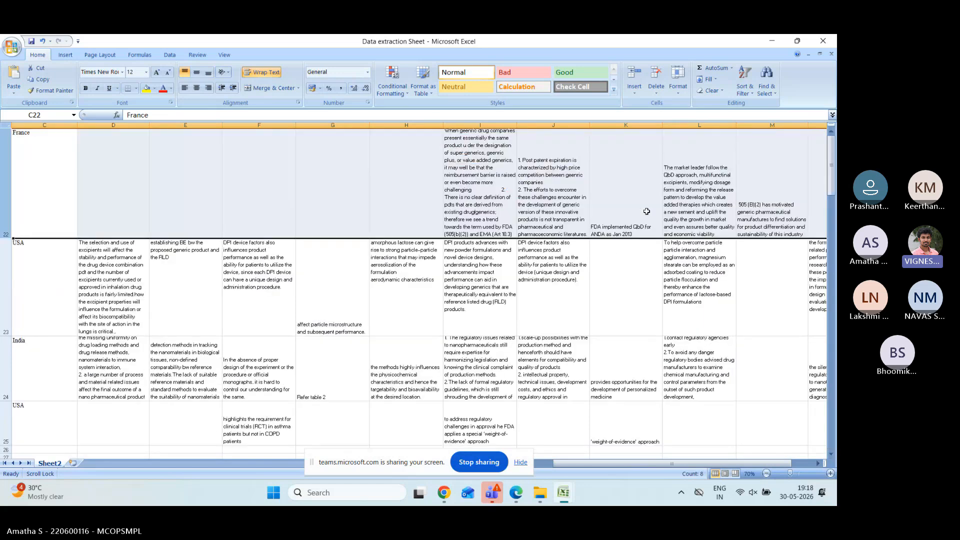
scroll(740, 311, up, 1)
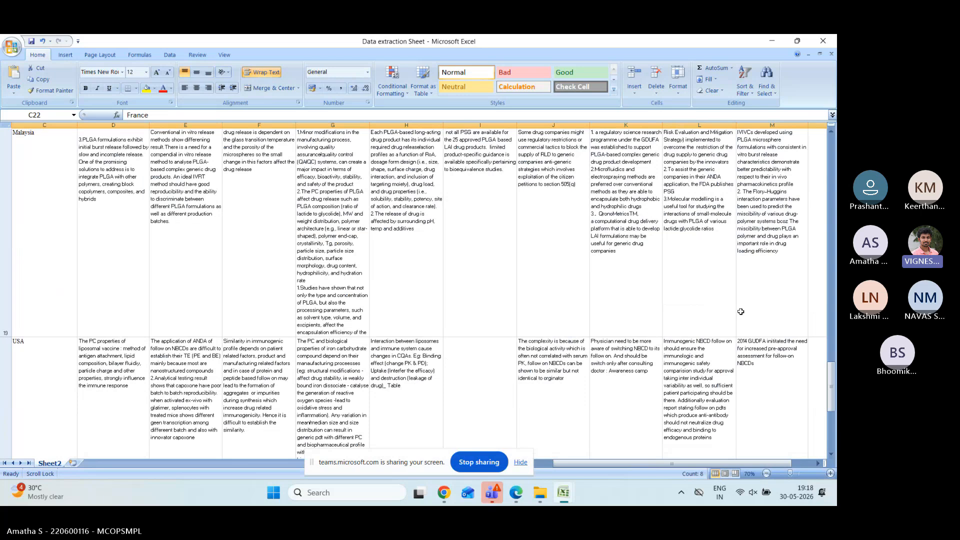
click(833, 437)
click(832, 442)
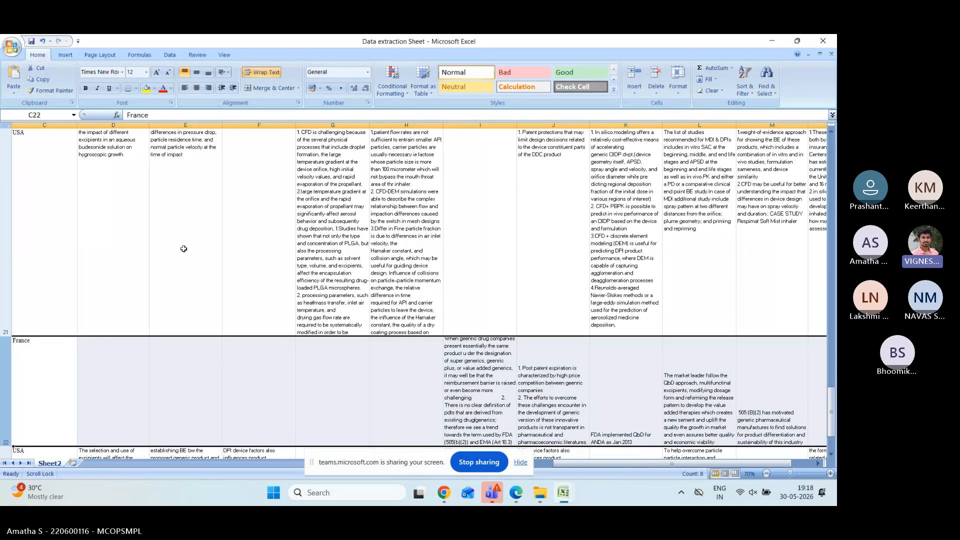
click(507, 384)
key(Right)
key(Right)
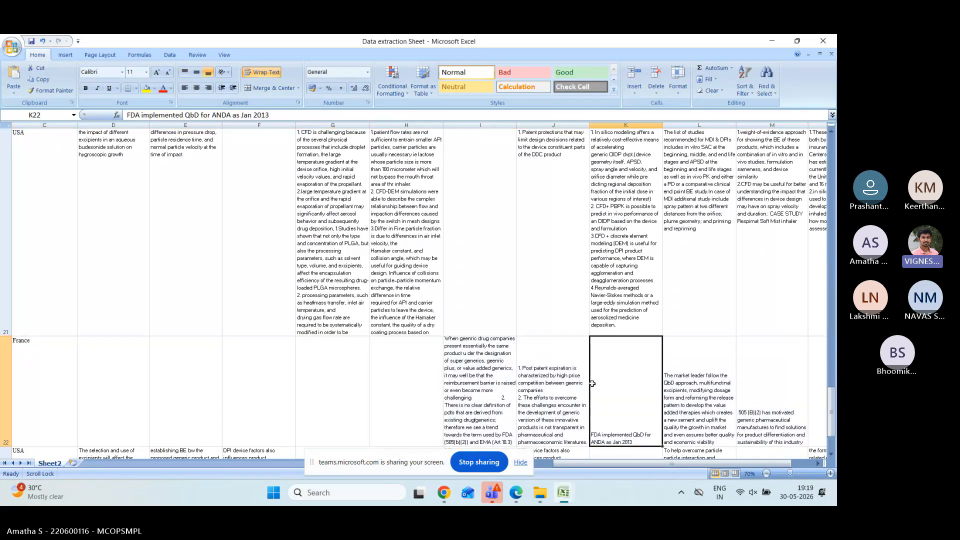
click(556, 379)
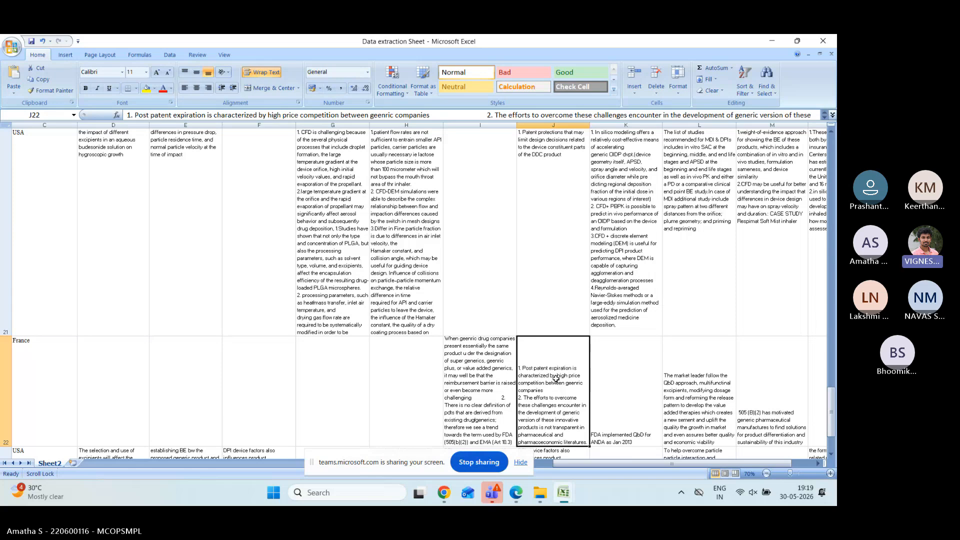
Step: Bring the data extraction sheet back to row 1 and columns A–B, then select cell B2
scroll(556, 378, up, 2)
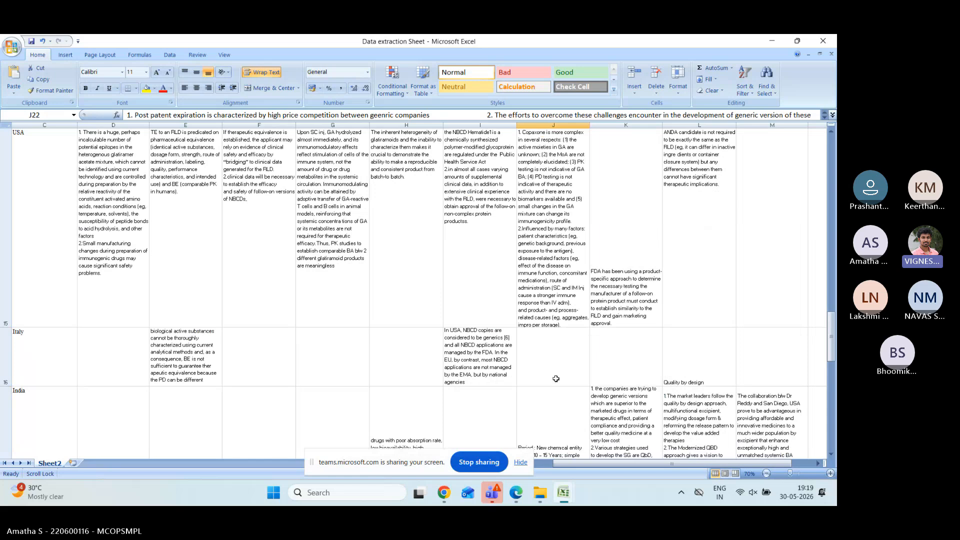
scroll(688, 431, up, 5)
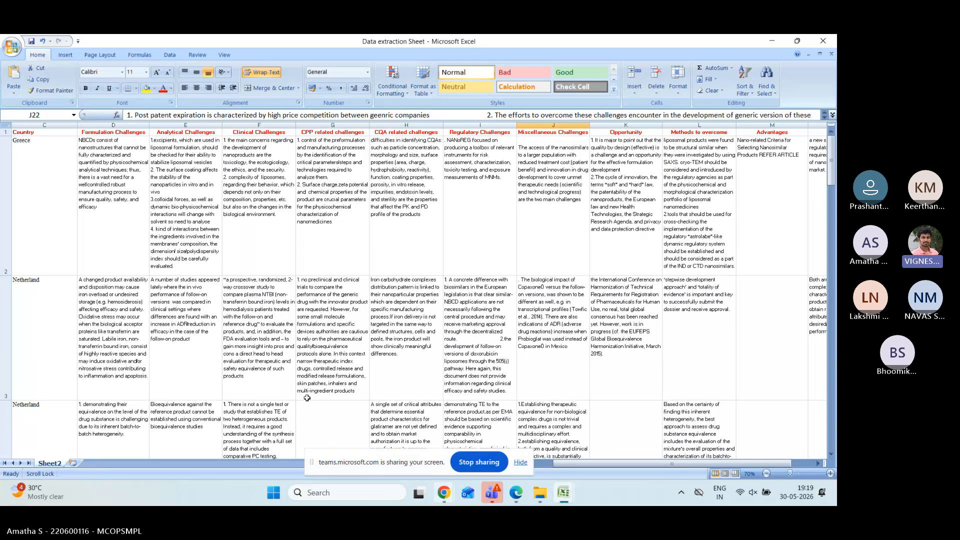
click(540, 467)
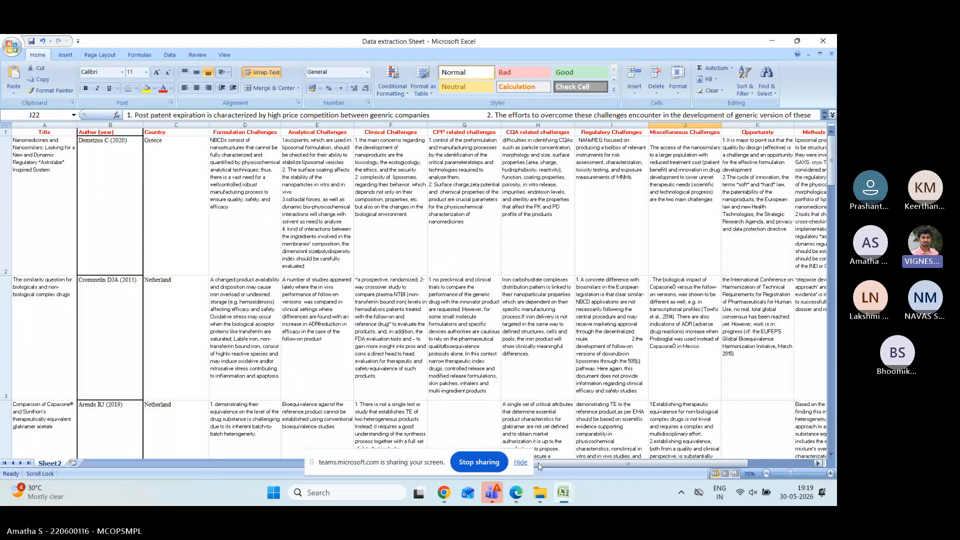
click(112, 145)
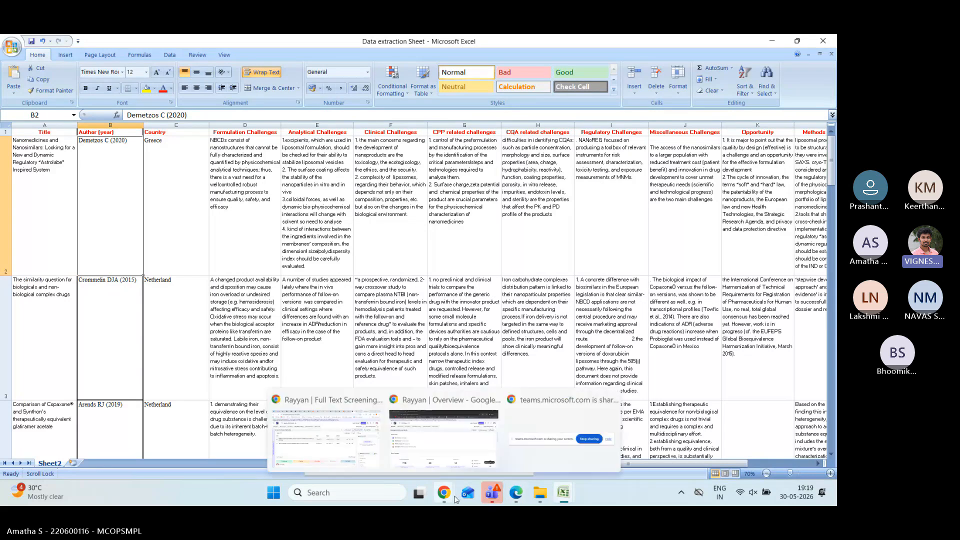
Step: Bring up the published article PDF and highlight the included-studies characteristics paragraph
mouse_move(515, 494)
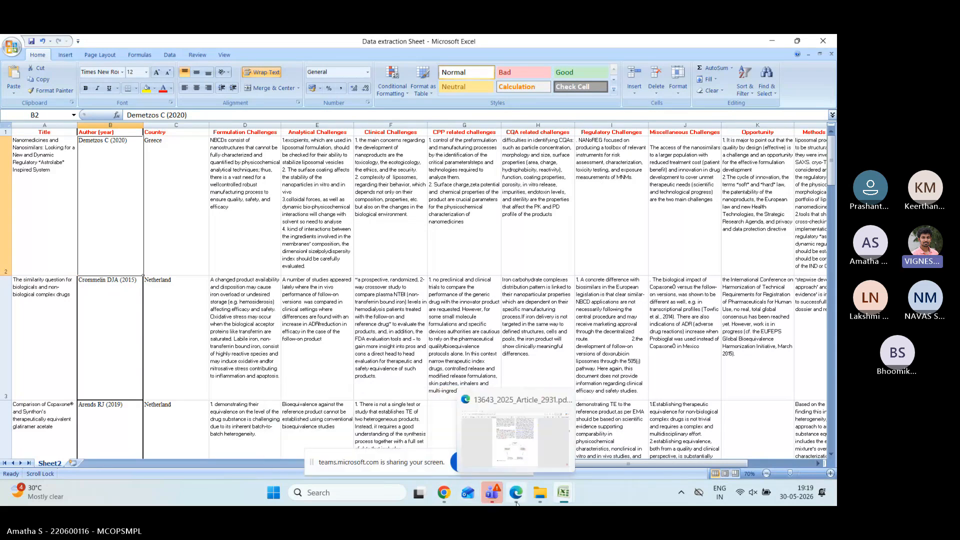
click(528, 454)
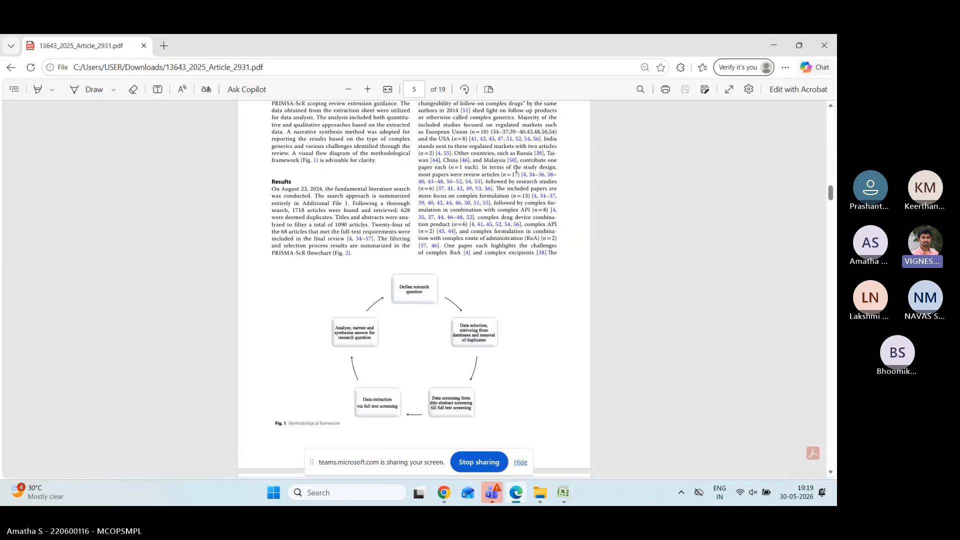
scroll(474, 213, up, 2)
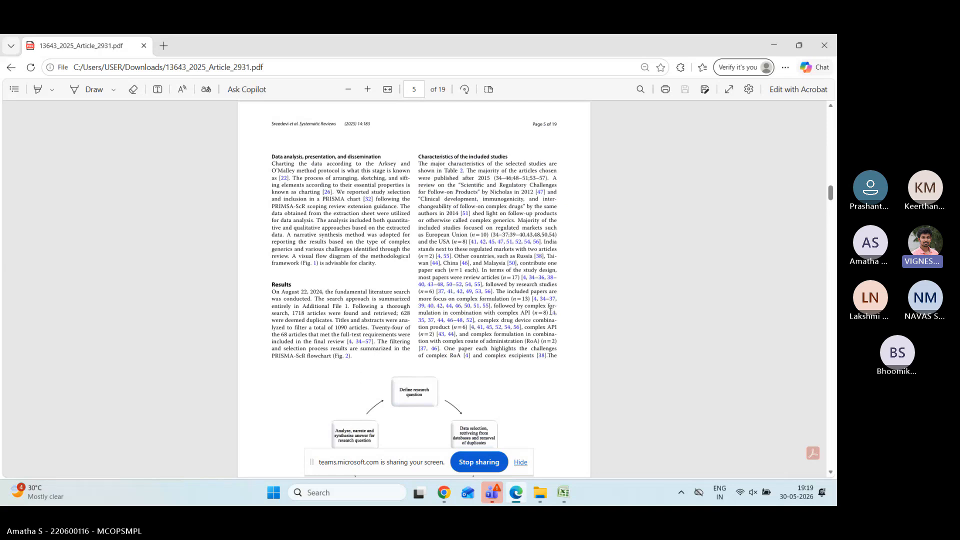
drag(419, 156, 549, 305)
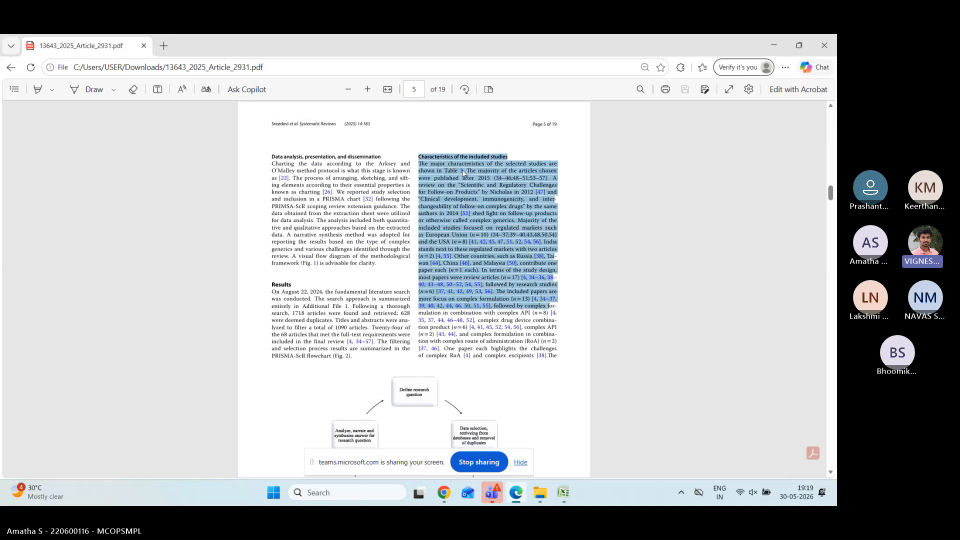
click(462, 170)
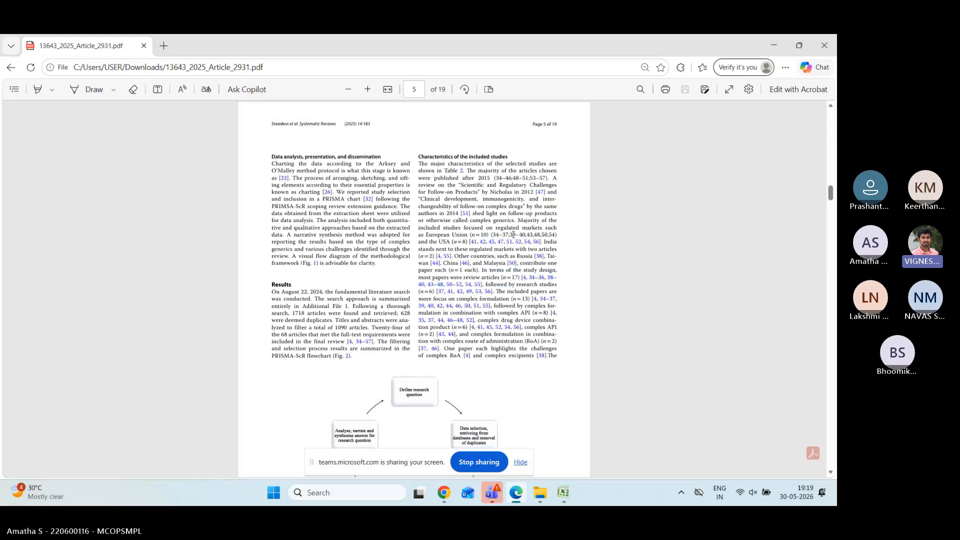
Step: Point out the sentence on regulated markets and the words 'review articles'
ctrl+scroll(514, 234, up, 4)
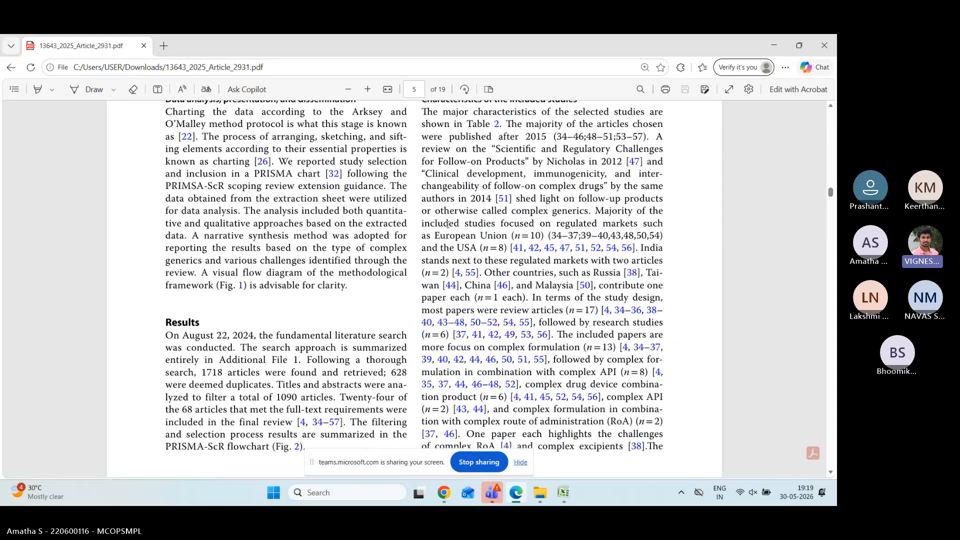
drag(422, 224, 508, 235)
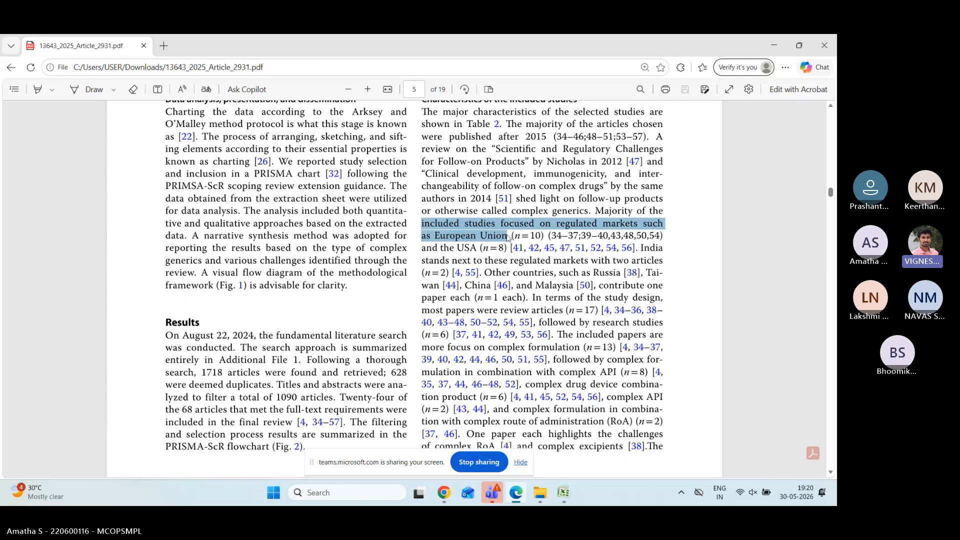
click(478, 247)
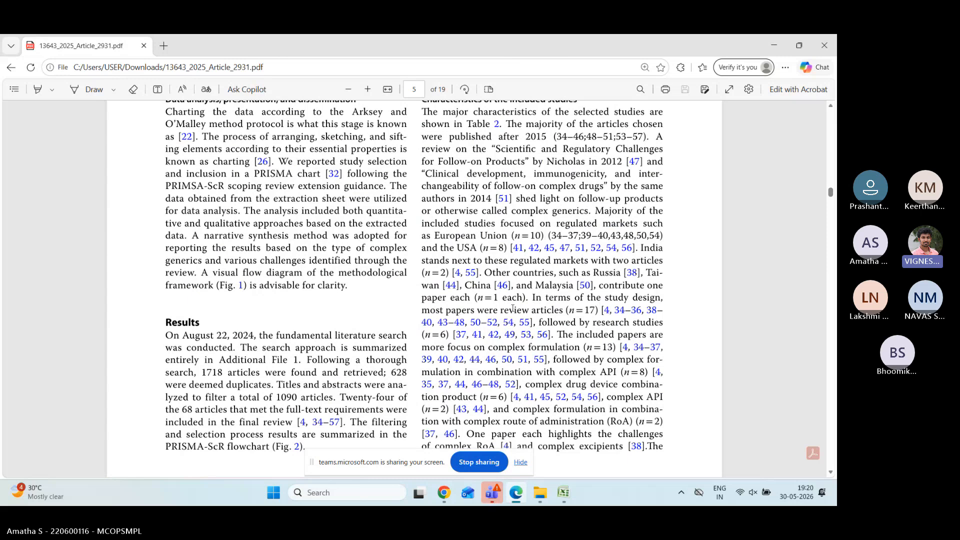
drag(501, 310, 565, 311)
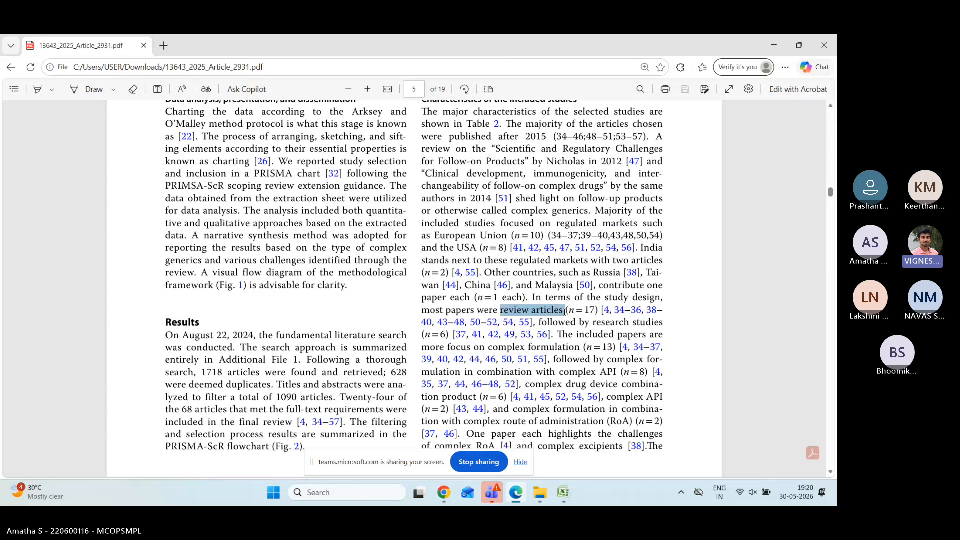
right_click(565, 313)
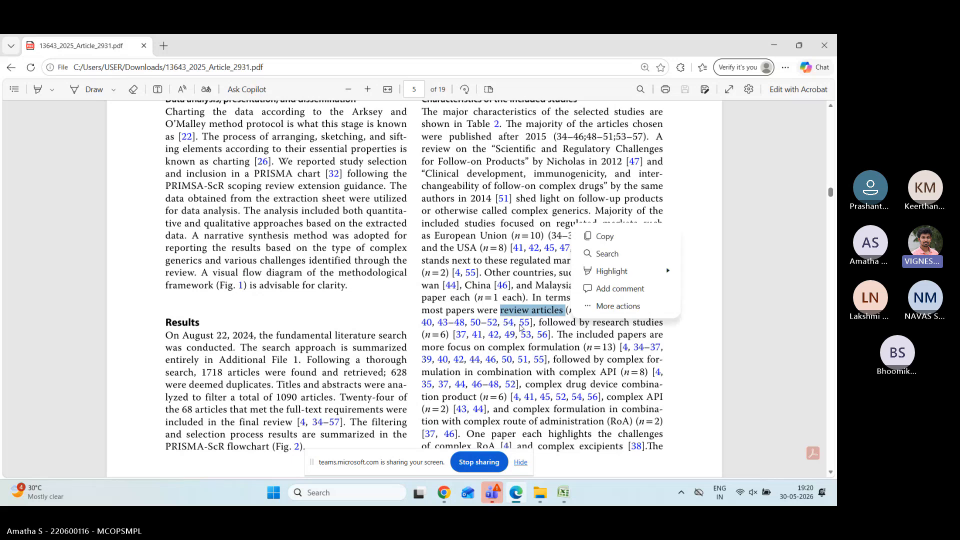
click(559, 331)
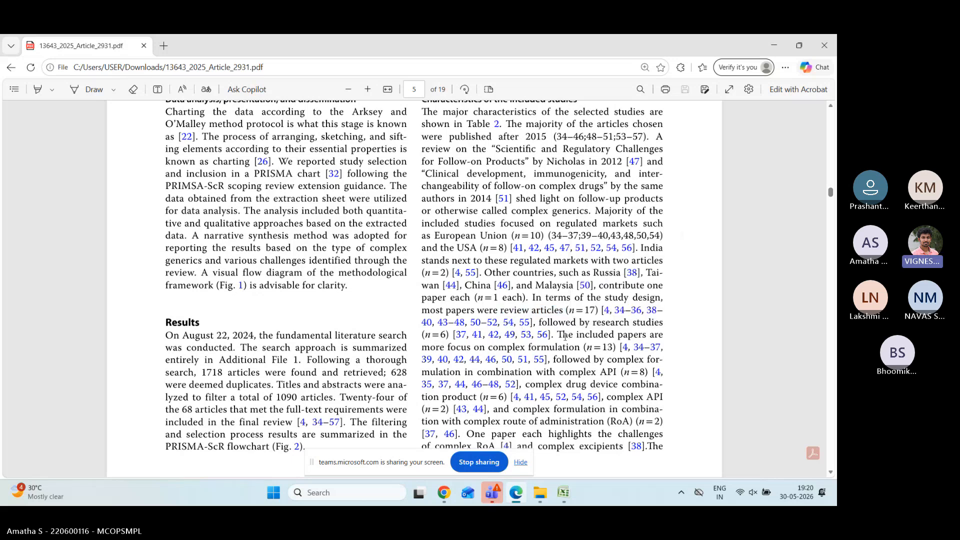
Step: Highlight the 'complex formulation with complex API' phrase further down page 5
scroll(550, 352, down, 1)
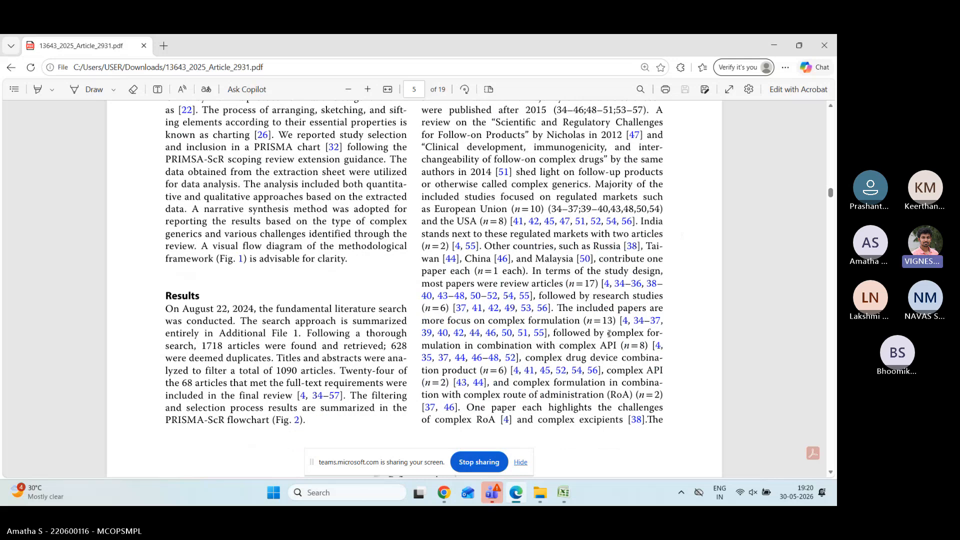
drag(607, 333, 616, 351)
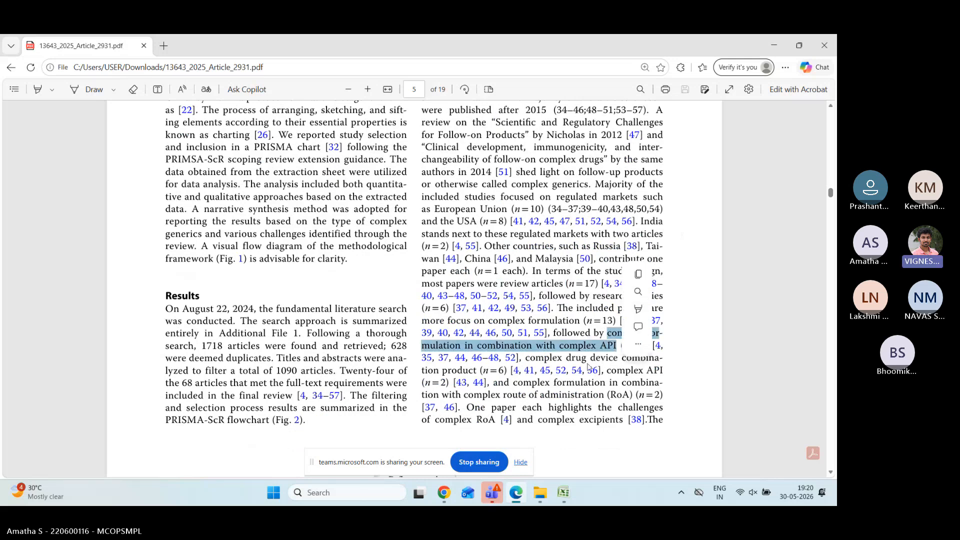
click(582, 351)
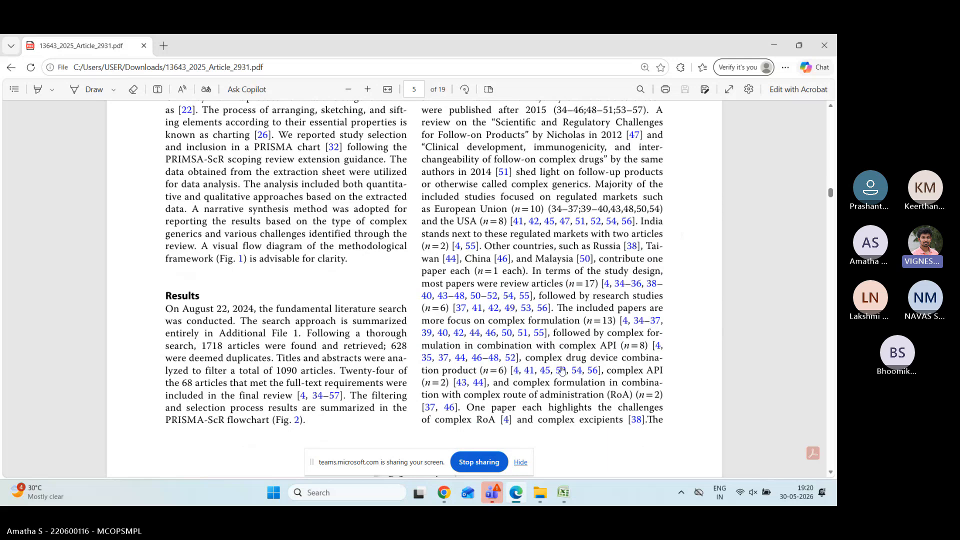
scroll(561, 371, down, 1)
Step: Scroll to page 6 showing the full PRISMA flowchart down to 'Studies included in review (n = 24)'
scroll(507, 379, down, 5)
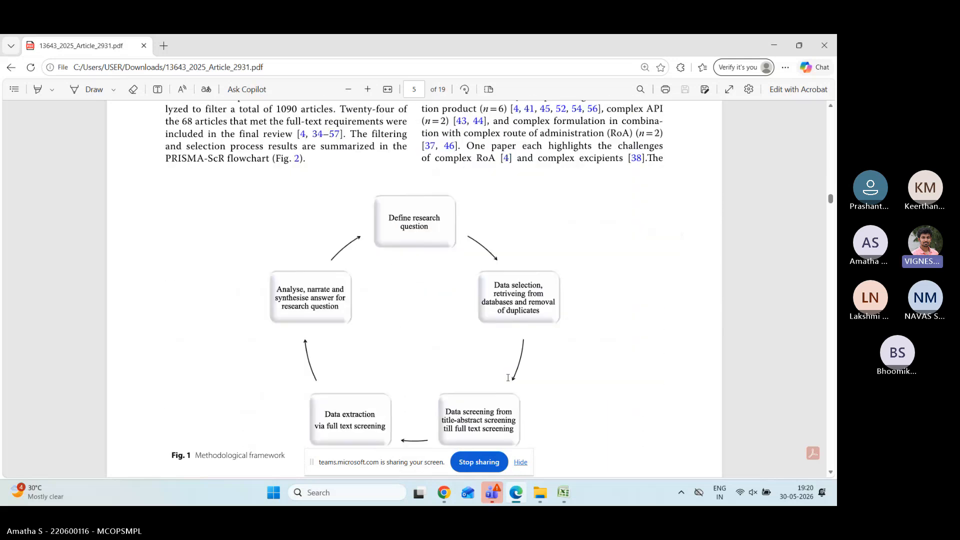
scroll(508, 378, down, 1)
scroll(507, 379, down, 5)
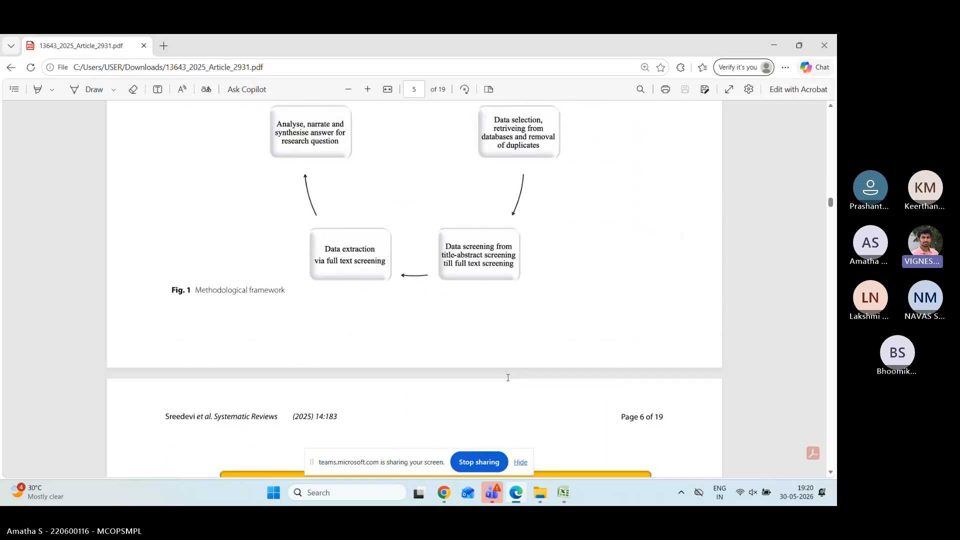
ctrl+scroll(507, 378, down, 2)
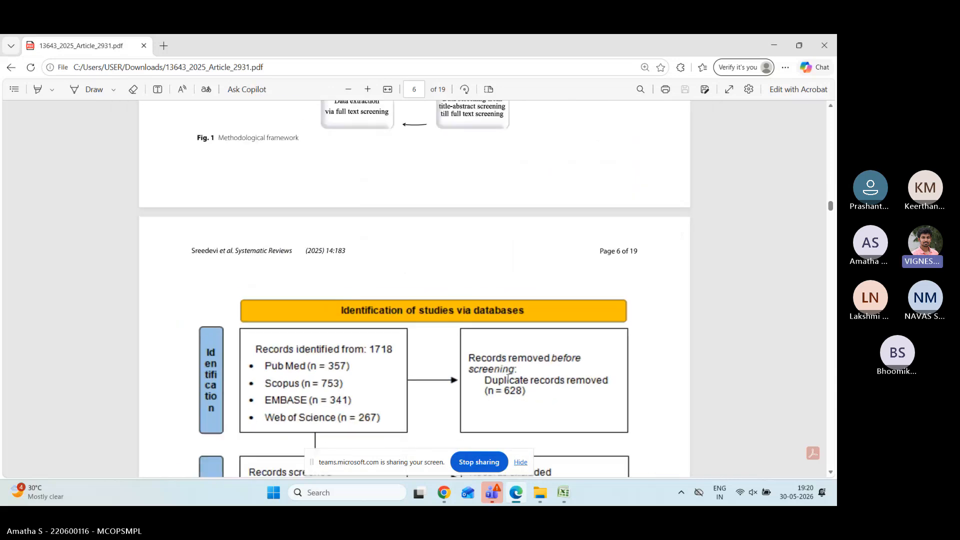
scroll(508, 379, down, 3)
scroll(507, 378, down, 1)
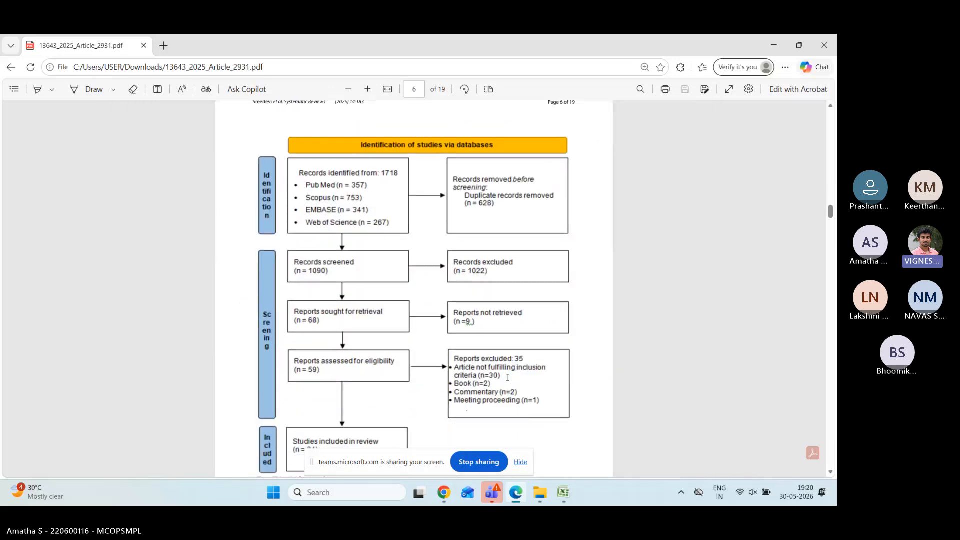
scroll(507, 379, down, 1)
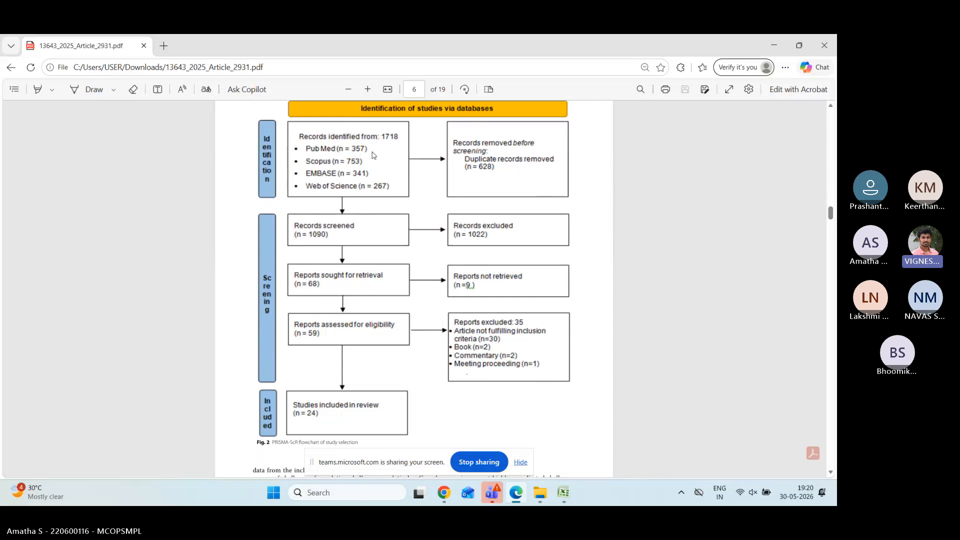
mouse_move(437, 501)
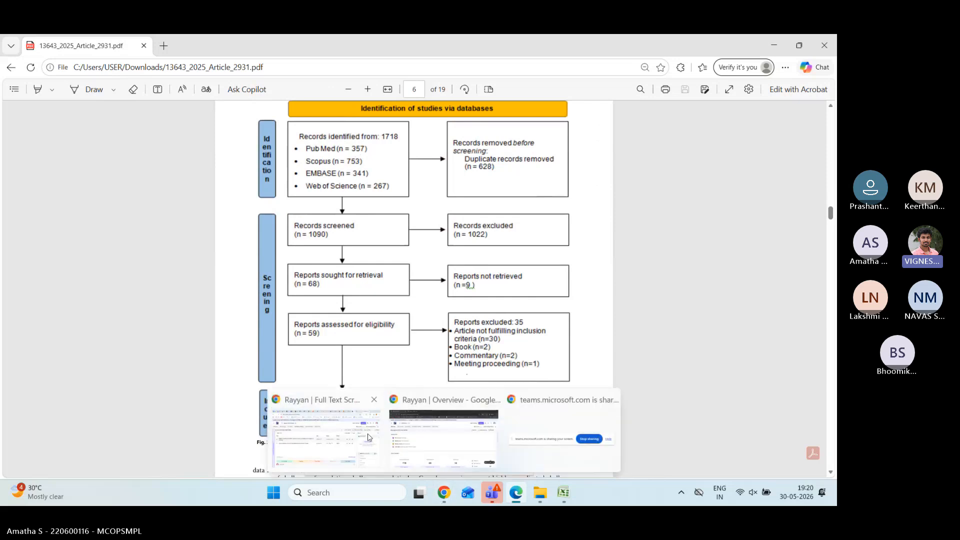
click(368, 438)
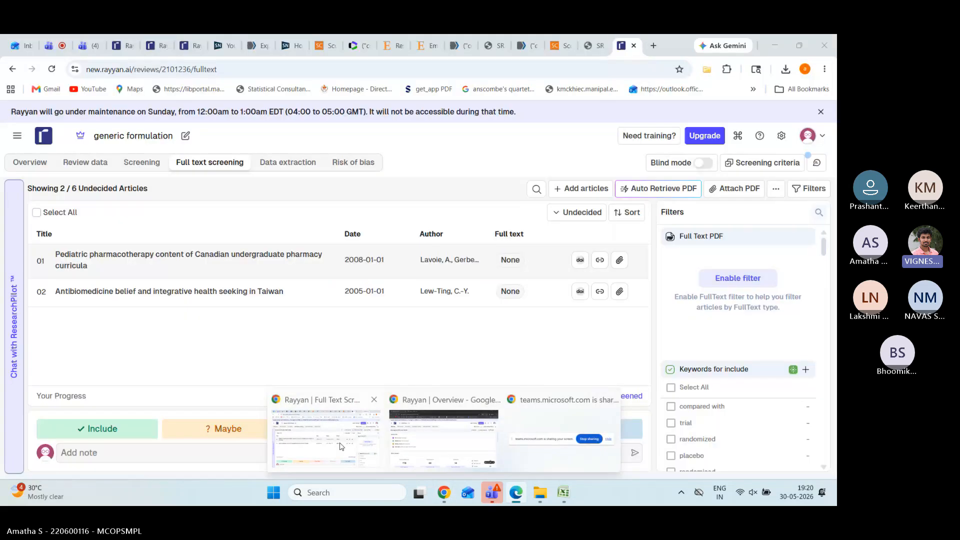
Step: View the review's data of 1,396 imported articles in Rayyan, then return to the PRISMA flowchart
click(32, 166)
click(86, 166)
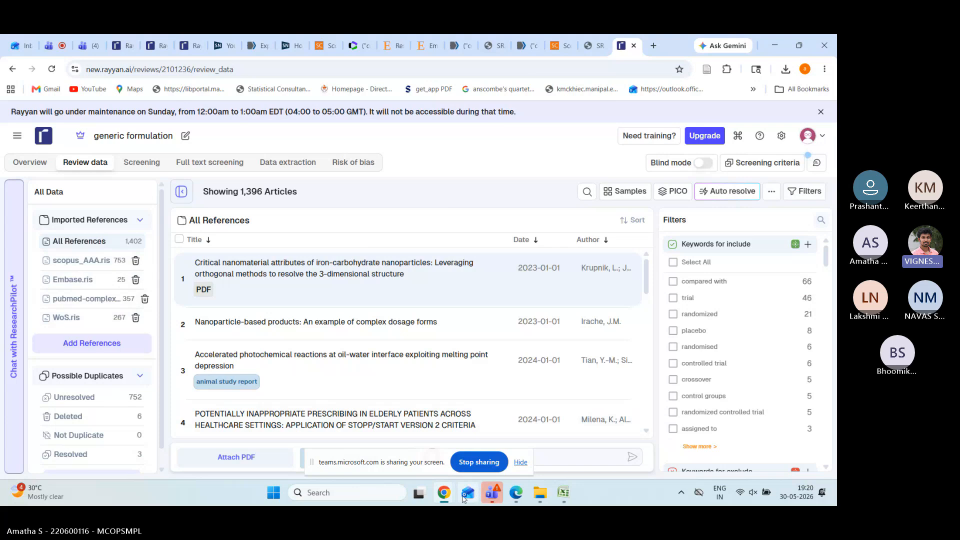
click(520, 496)
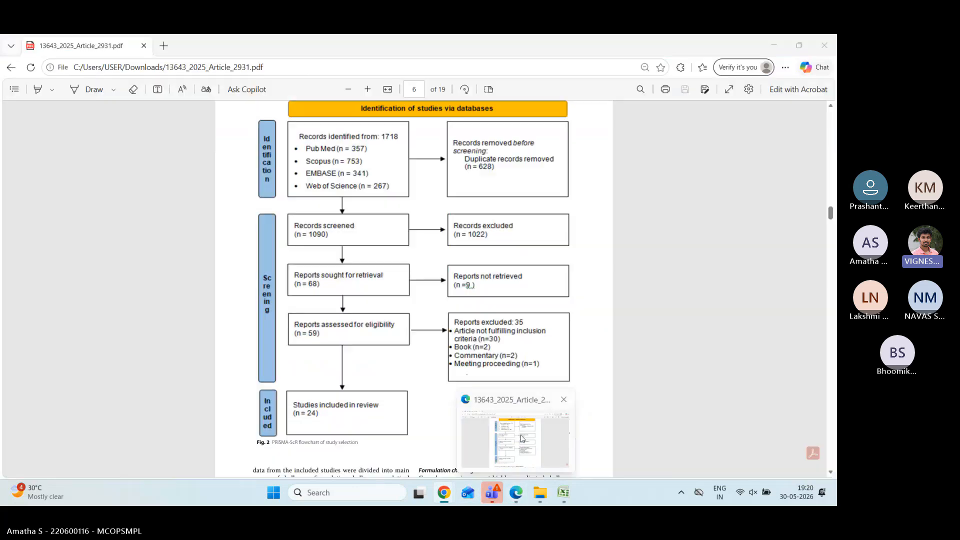